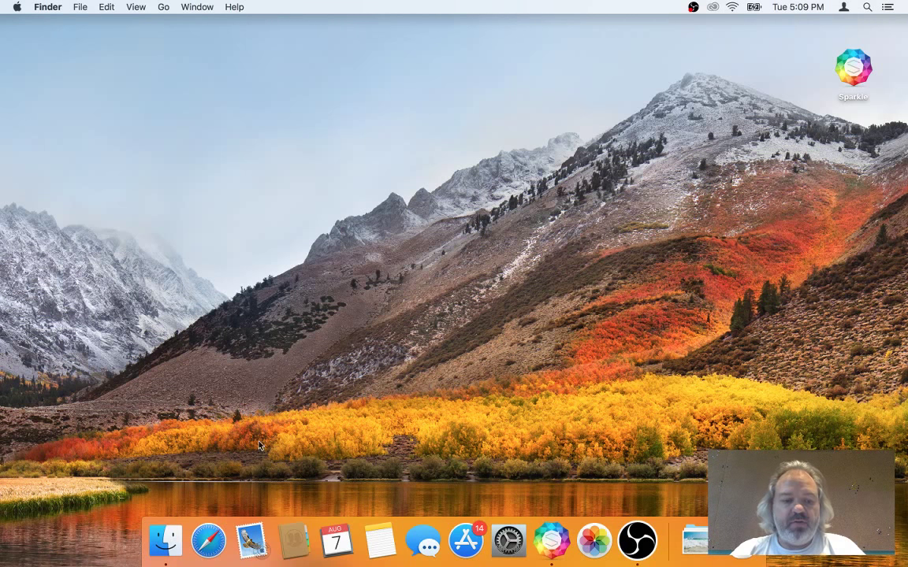
Launch Safari and search Google for 'clean photography website design'
click(208, 541)
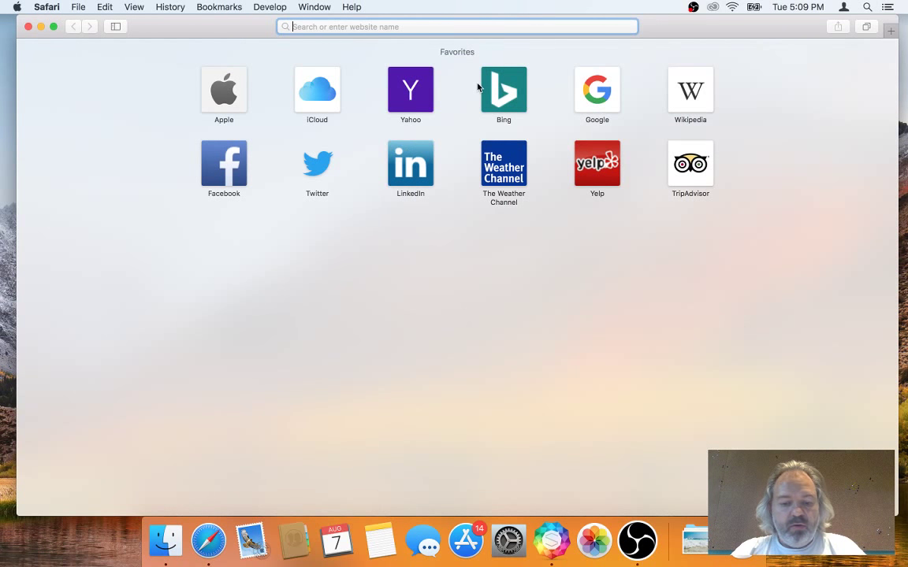
text(clean photography website design)
key(Return)
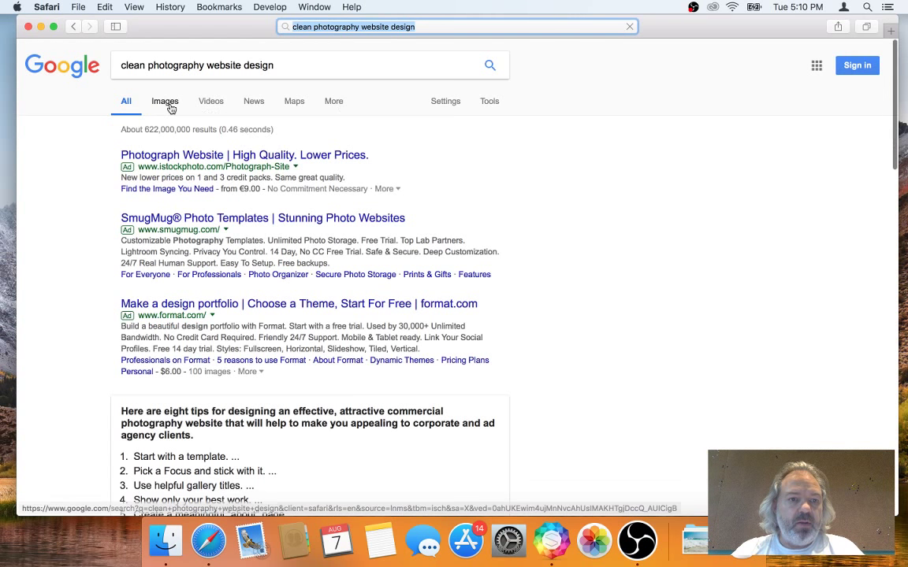
Browse the image results and open the preview of the EXPOSED fashion photography design
click(171, 107)
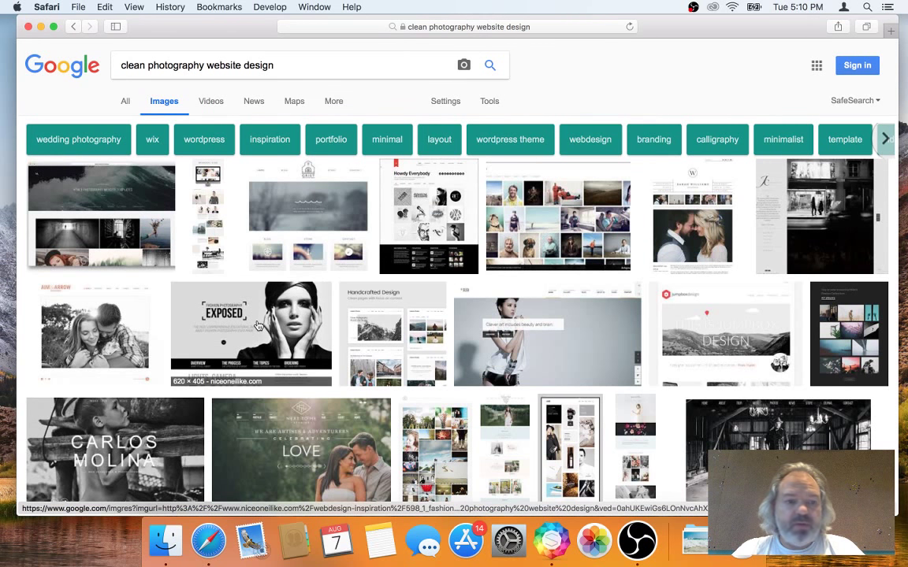
scroll(290, 360, down, 8)
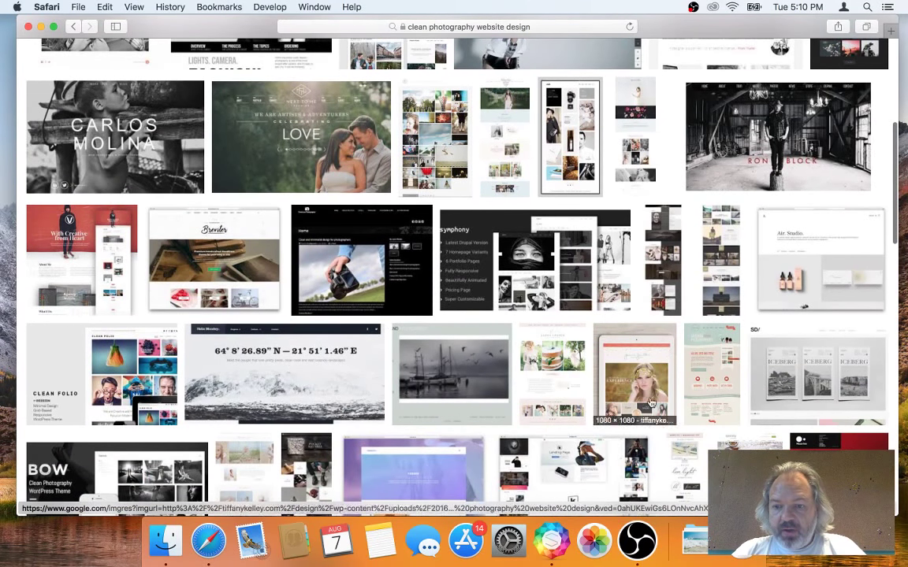
scroll(554, 358, down, 5)
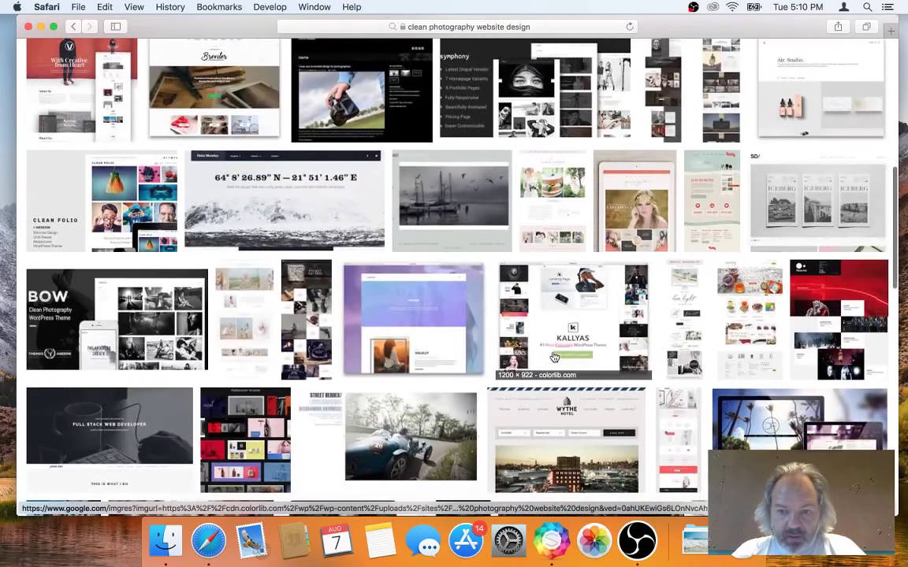
scroll(622, 313, down, 3)
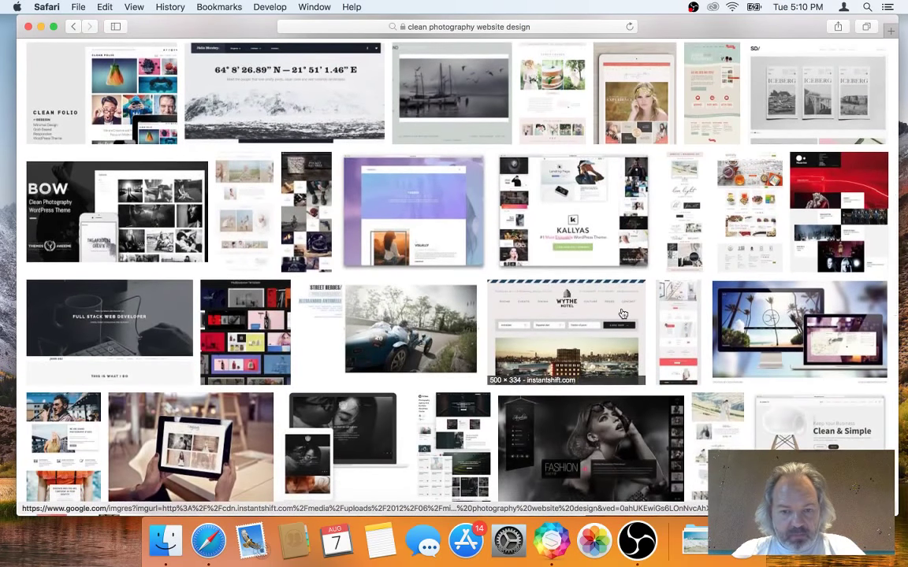
scroll(622, 313, down, 2)
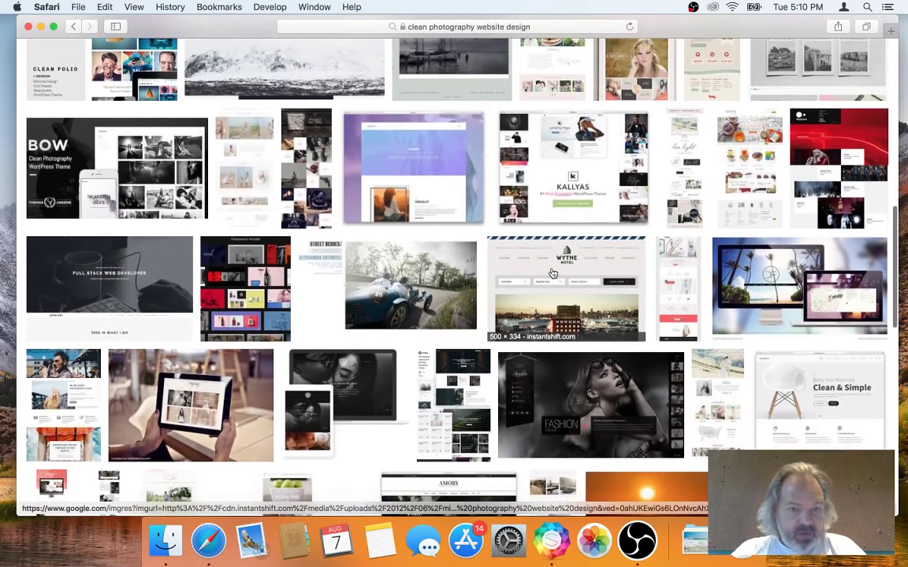
scroll(587, 292, down, 3)
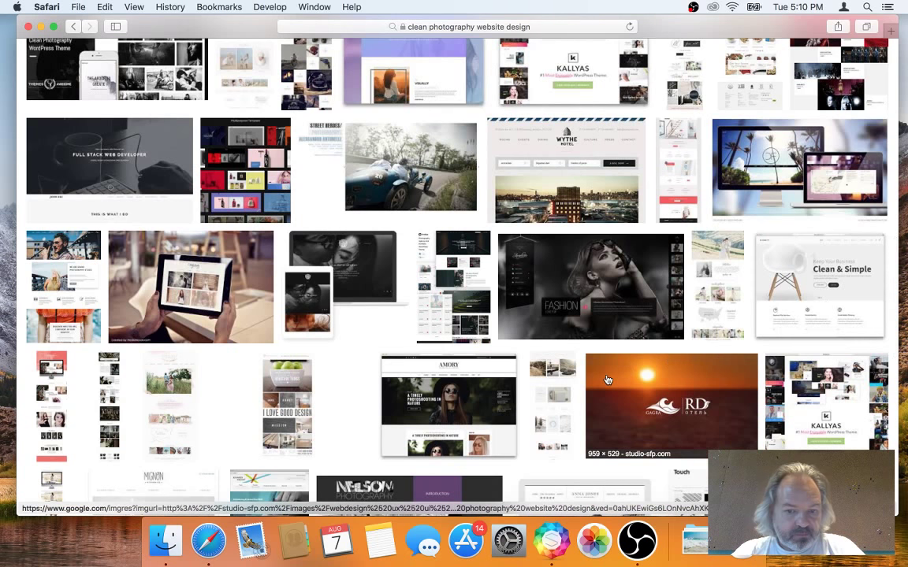
scroll(607, 381, down, 2)
scroll(607, 381, down, 5)
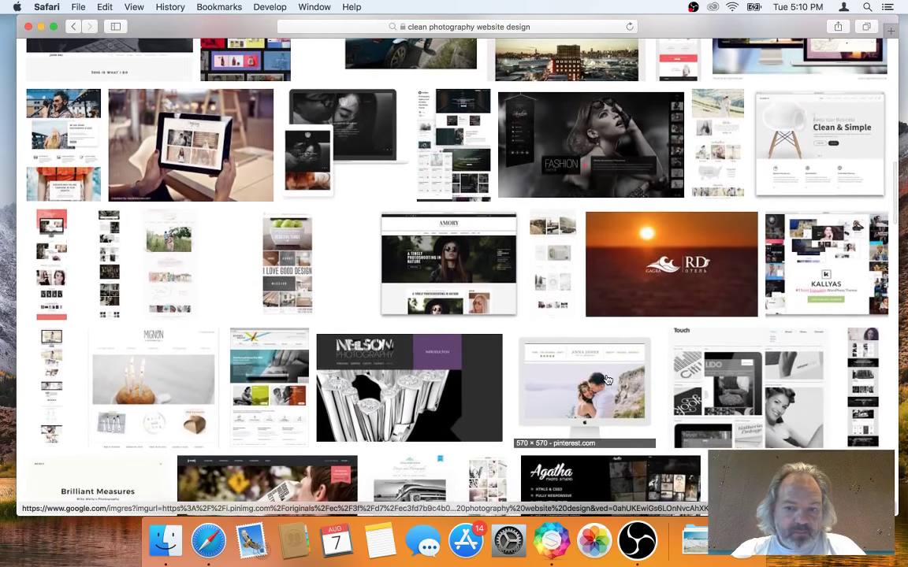
scroll(607, 381, up, 10)
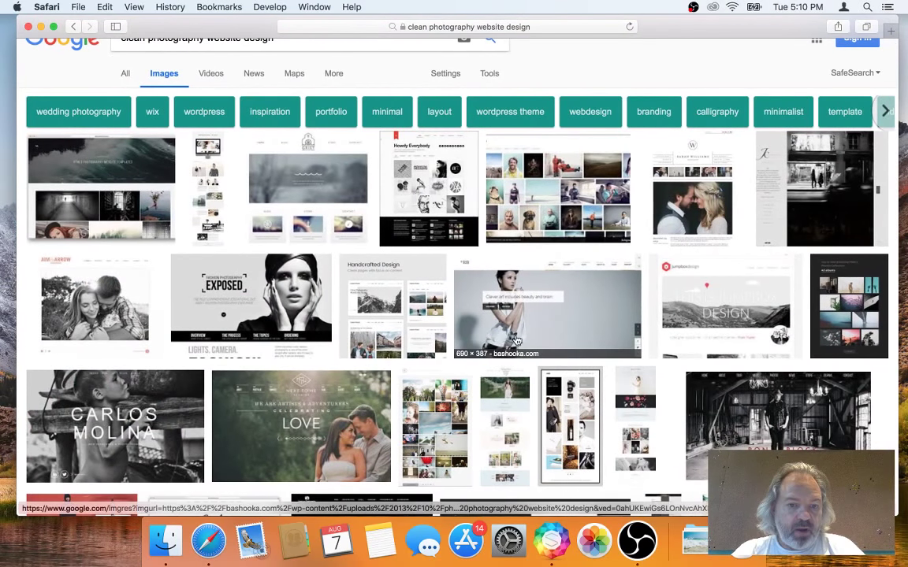
click(300, 302)
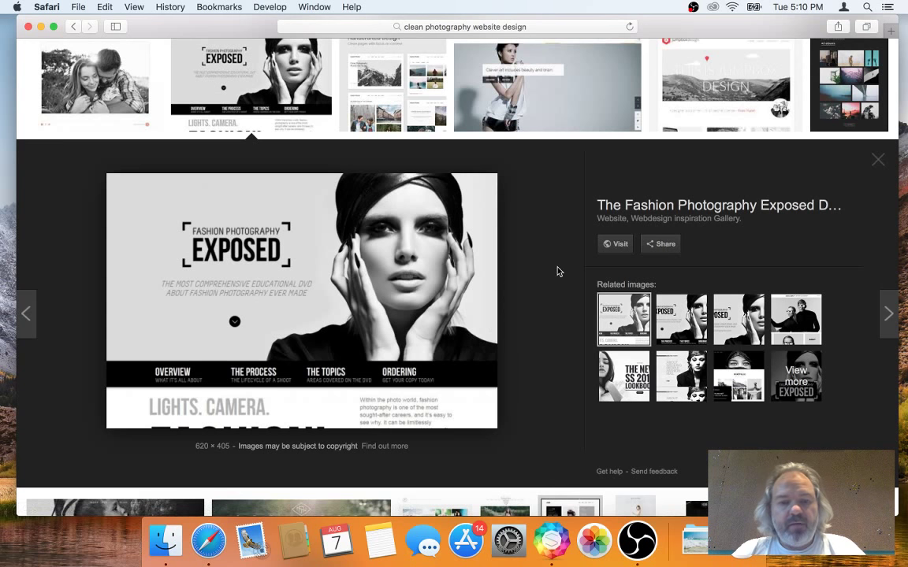
Visit the EXPOSED design's page and screenshot its title and hero image to the desktop
click(616, 244)
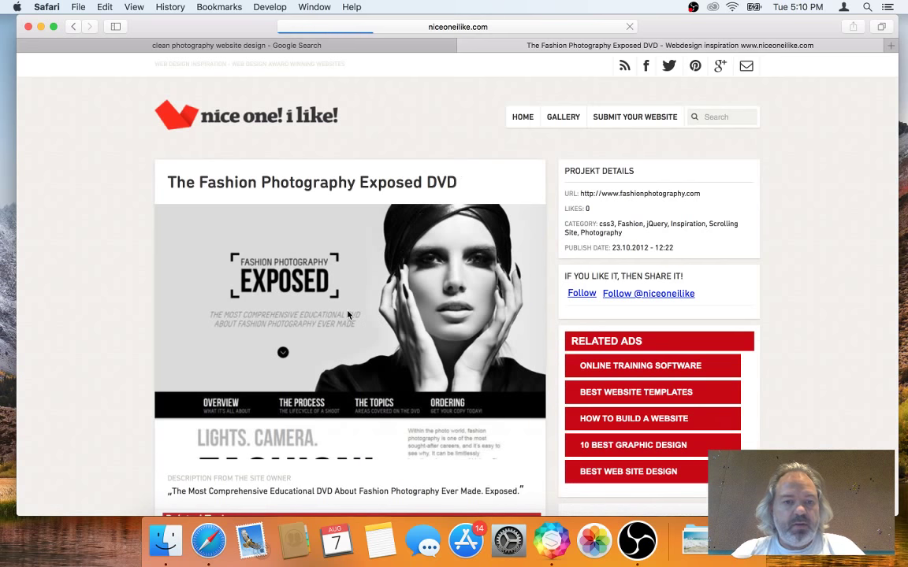
scroll(347, 315, down, 3)
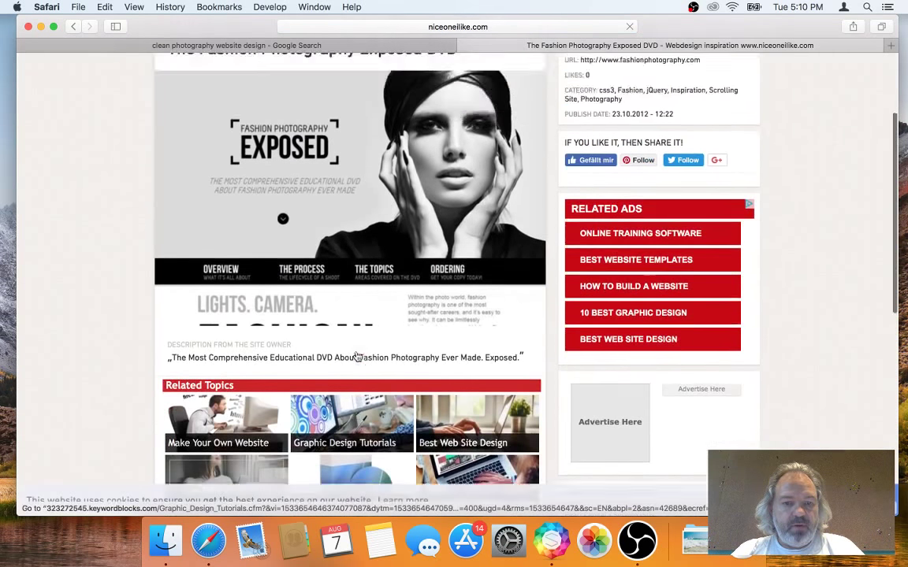
scroll(357, 357, up, 3)
key(super+shift+4)
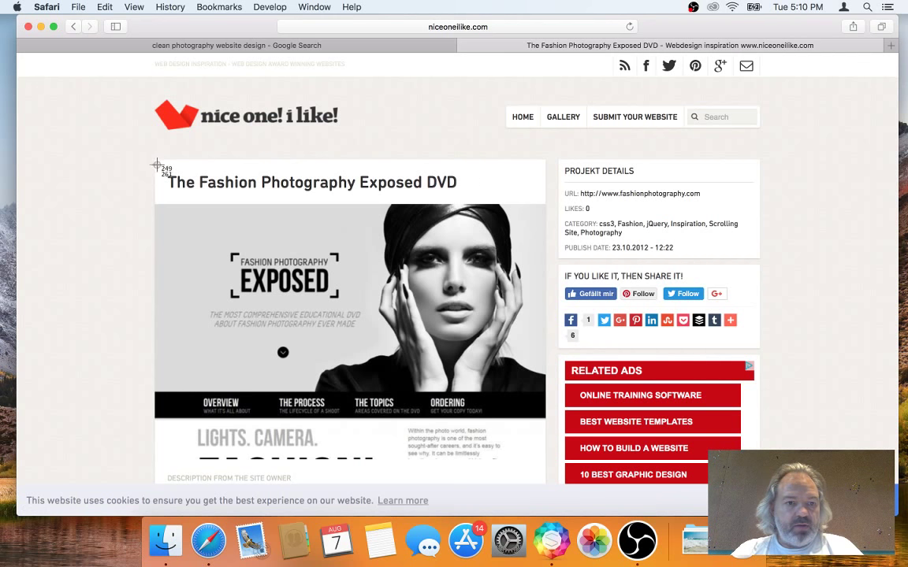
drag(155, 163, 547, 468)
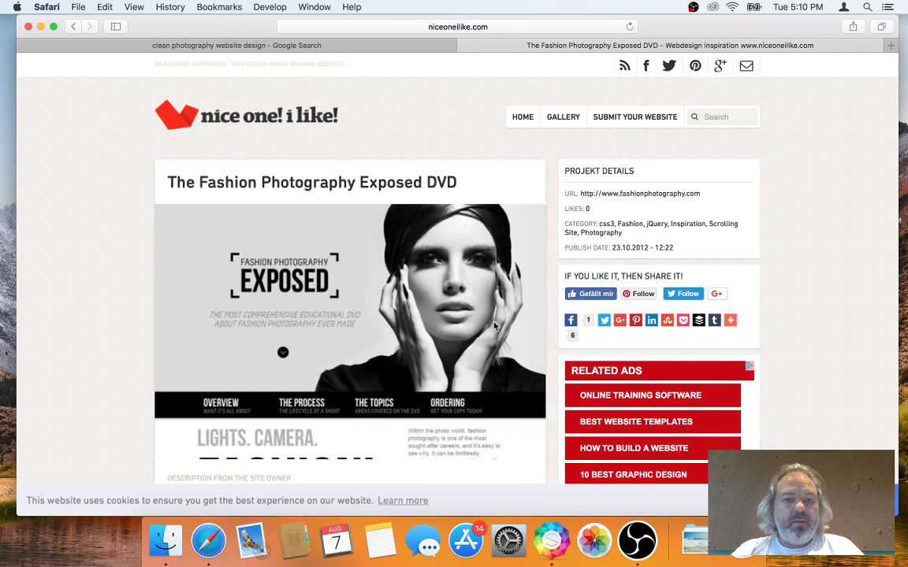
key(F11)
click(866, 181)
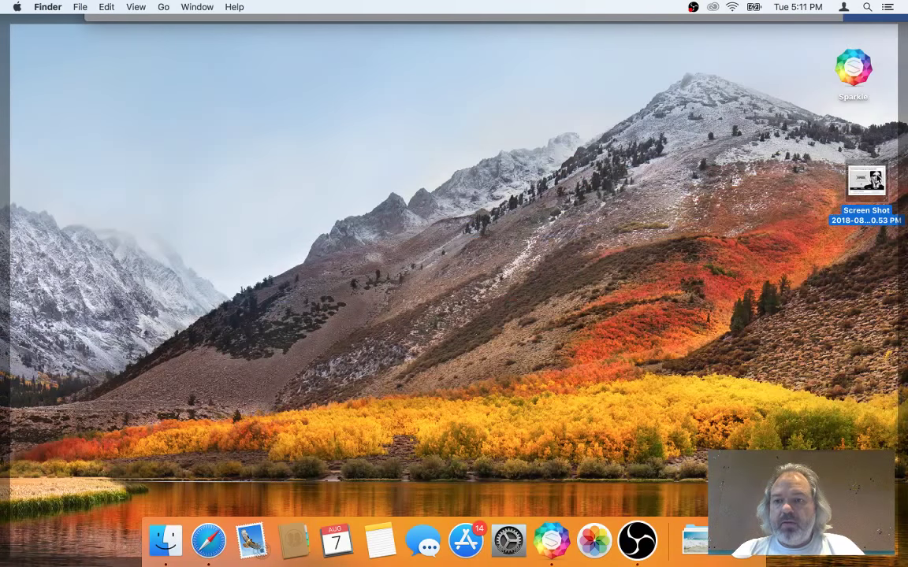
click(757, 148)
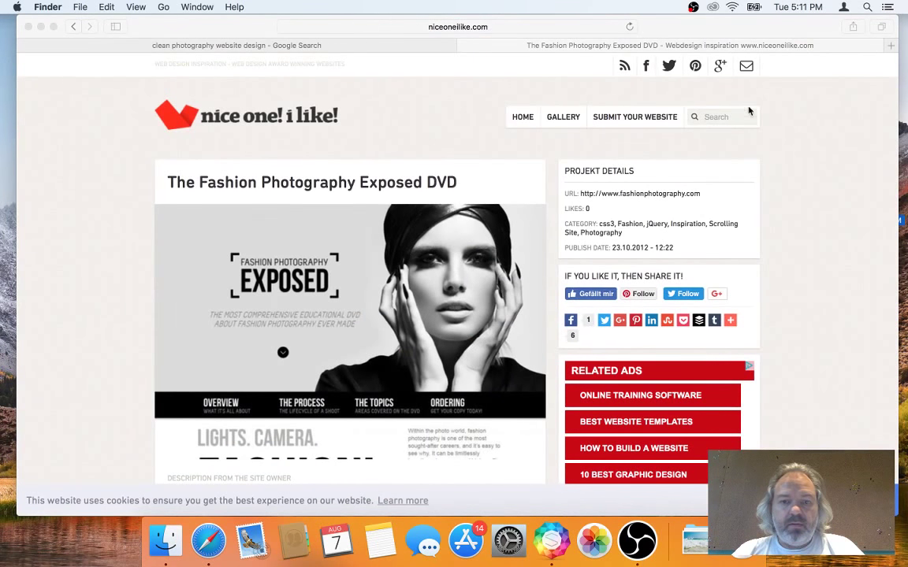
Open Pixabay and Unsplash in separate tabs, then hide Safari
click(503, 24)
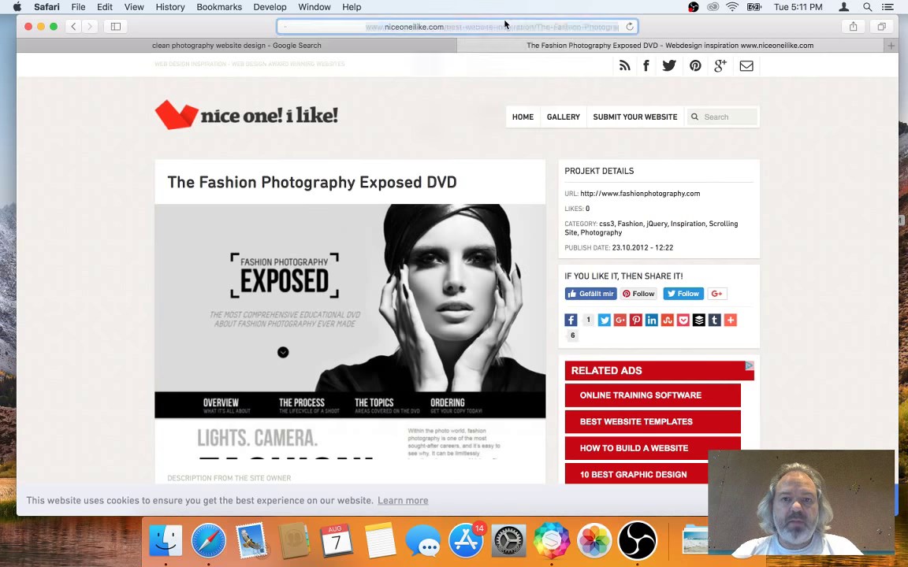
text(pixaba)
key(Return)
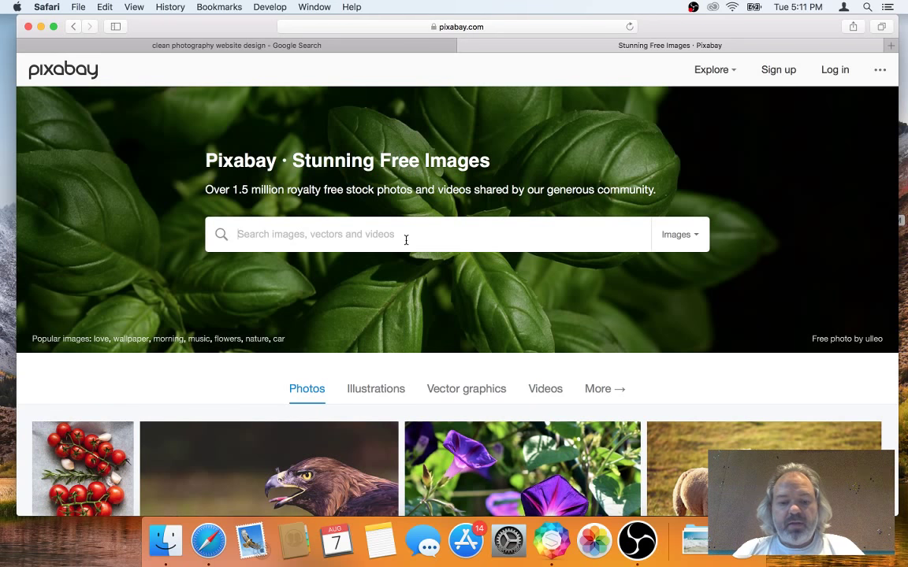
key(super+t)
text(unsplash)
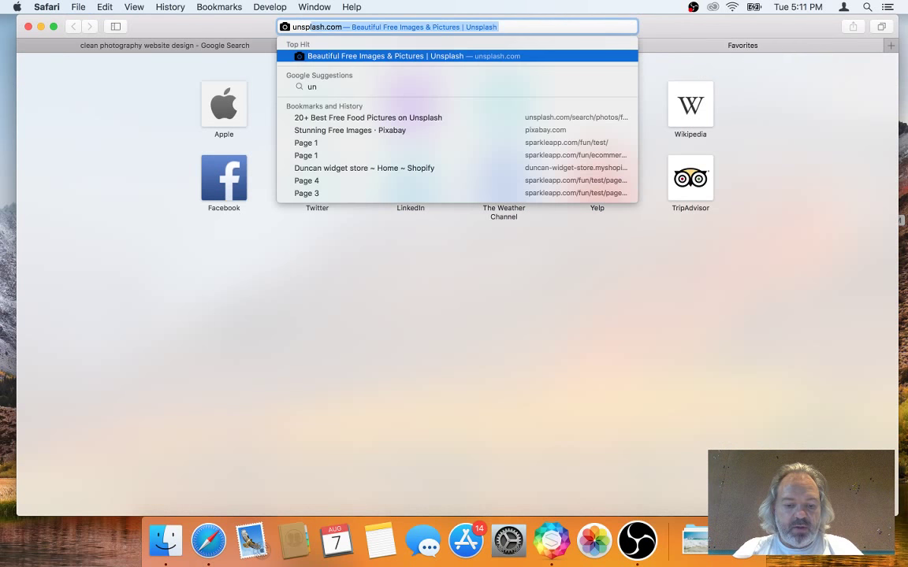
key(Return)
key(ctrl+shift+Tab)
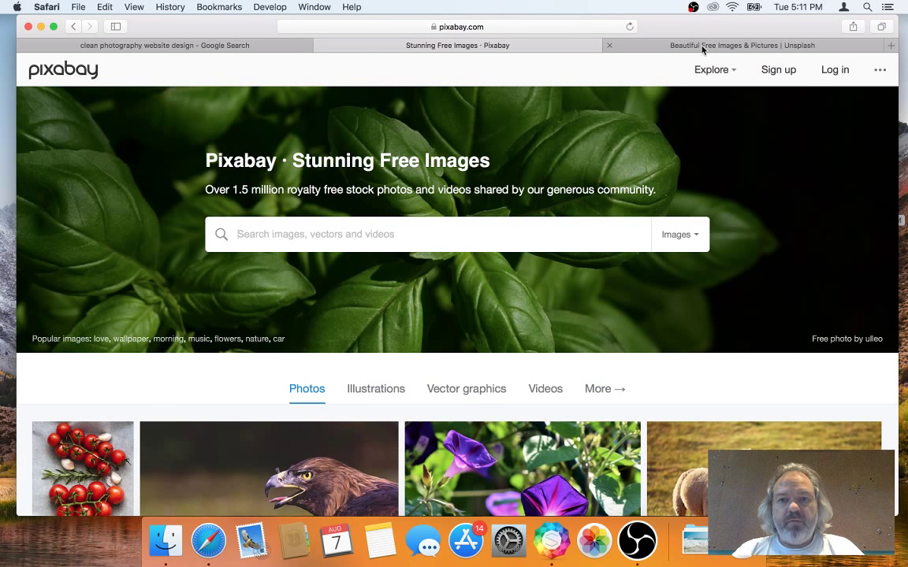
key(super+h)
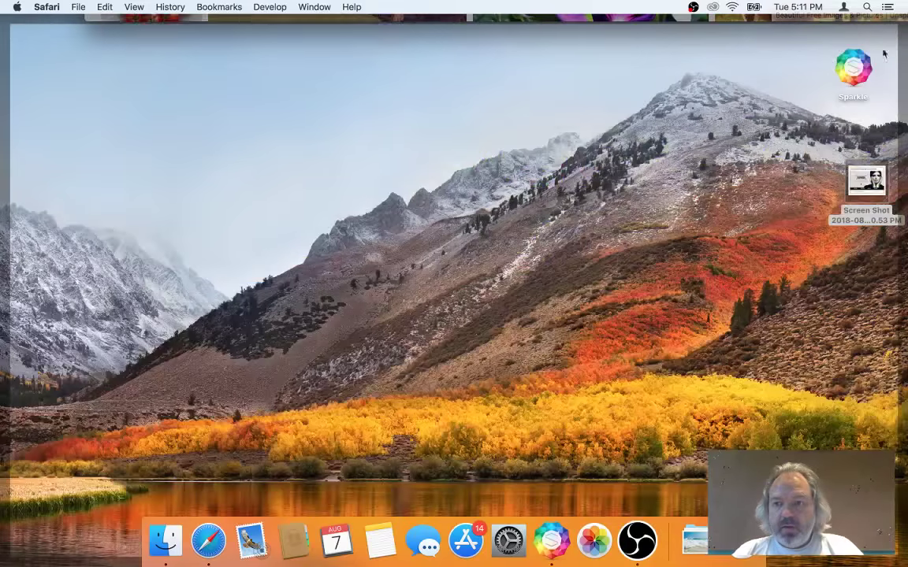
Launch Sparkle and place a Pixabay 'model' face portrait in an enlarged image box
double_click(855, 67)
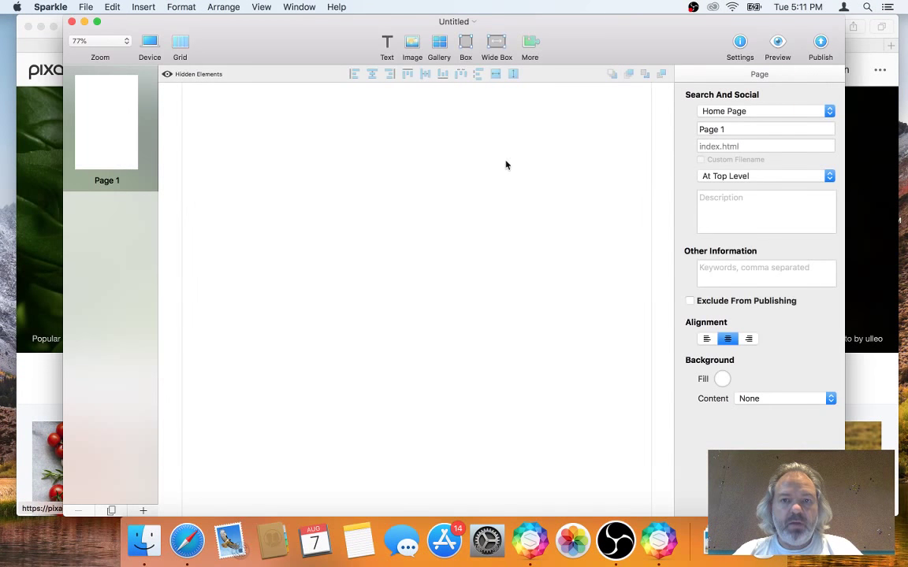
click(413, 44)
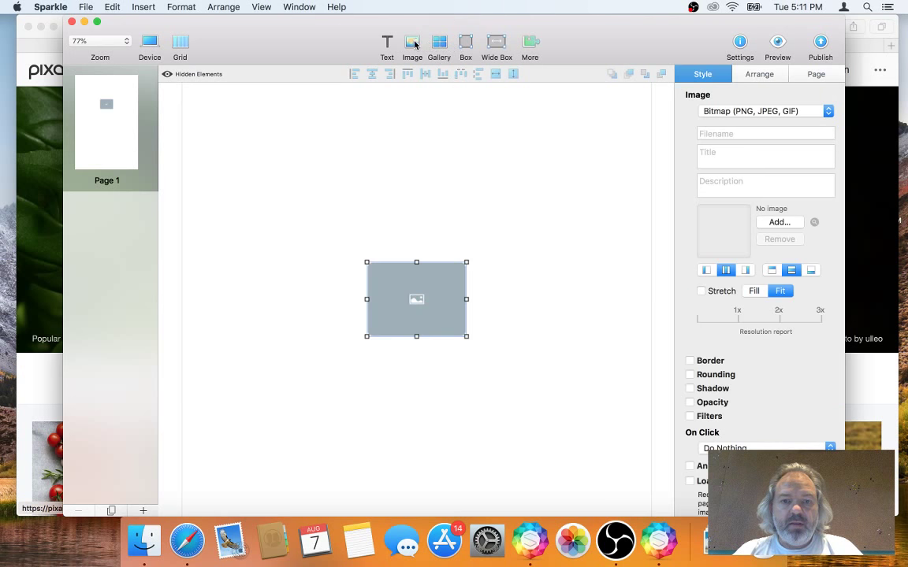
click(749, 111)
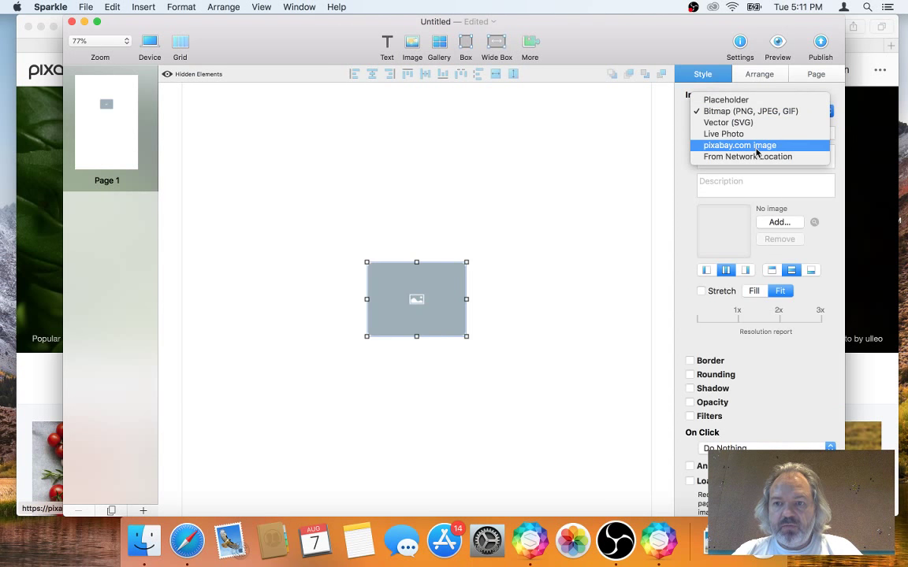
click(755, 146)
drag(448, 323, 583, 391)
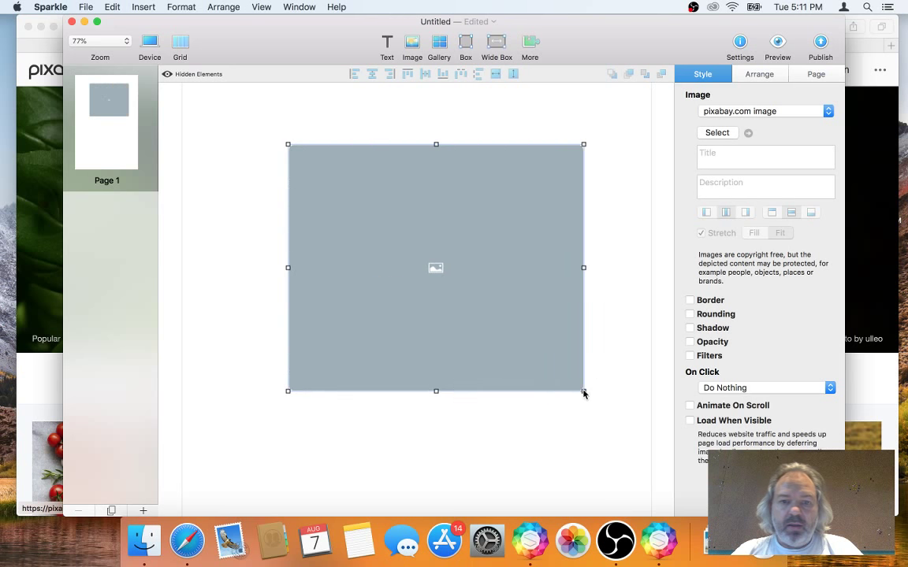
click(730, 134)
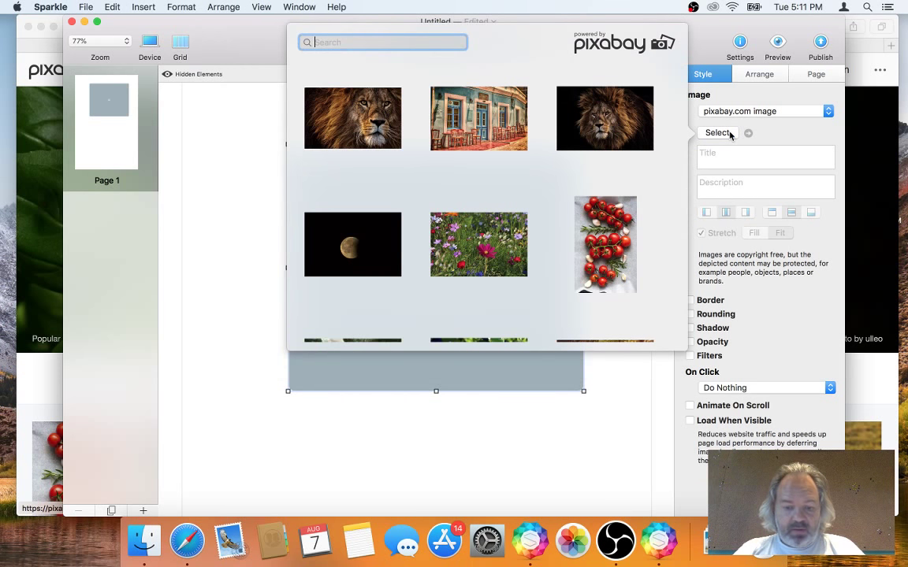
text(model)
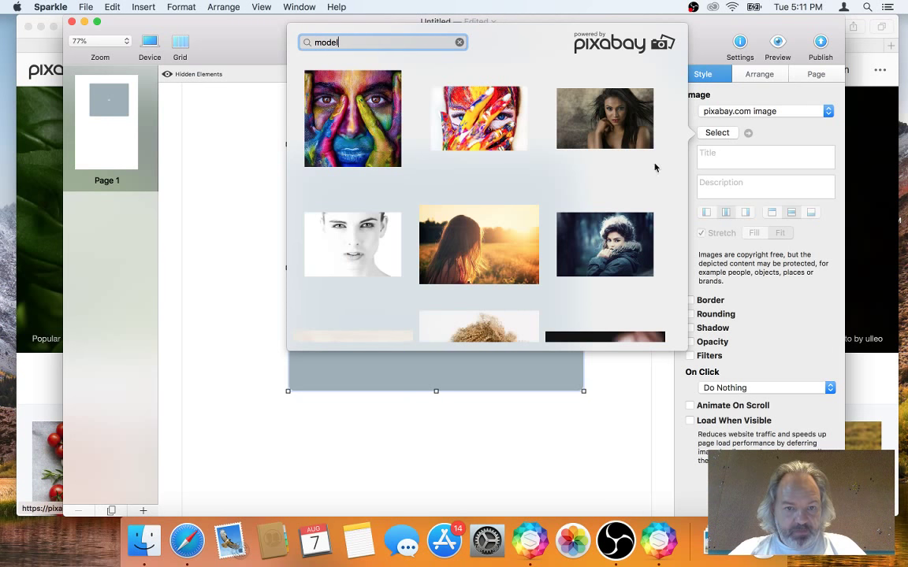
click(376, 250)
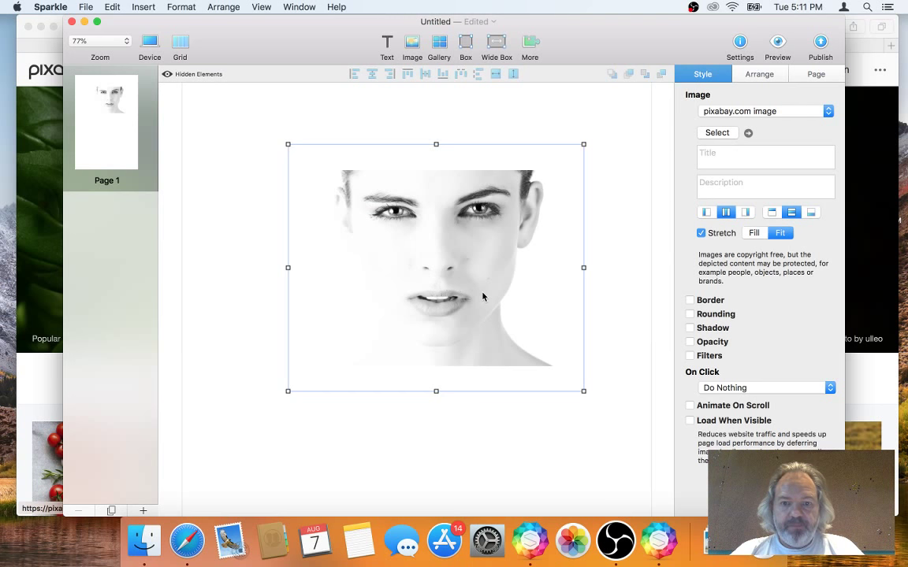
Check the reference screenshot with Quick Look, then delete the face image from the page
key(F11)
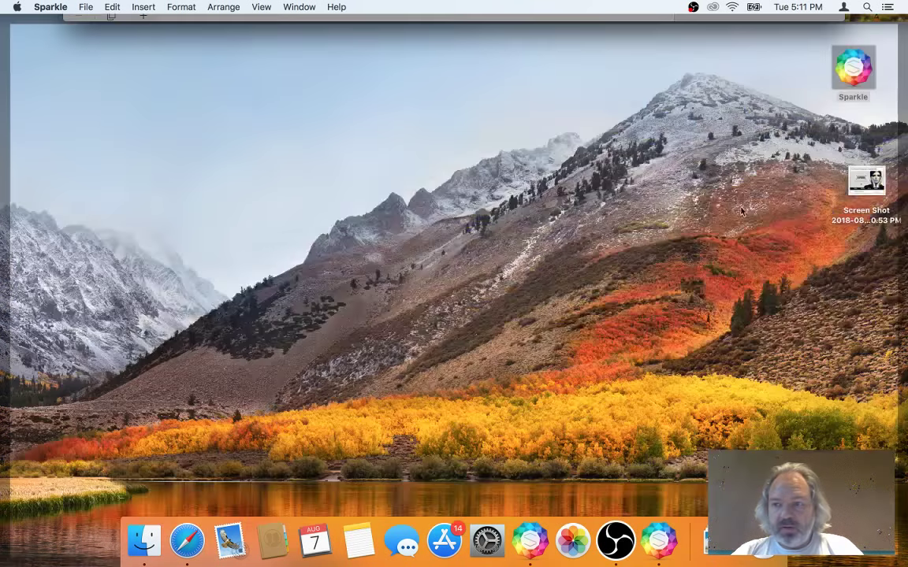
click(881, 186)
key(space)
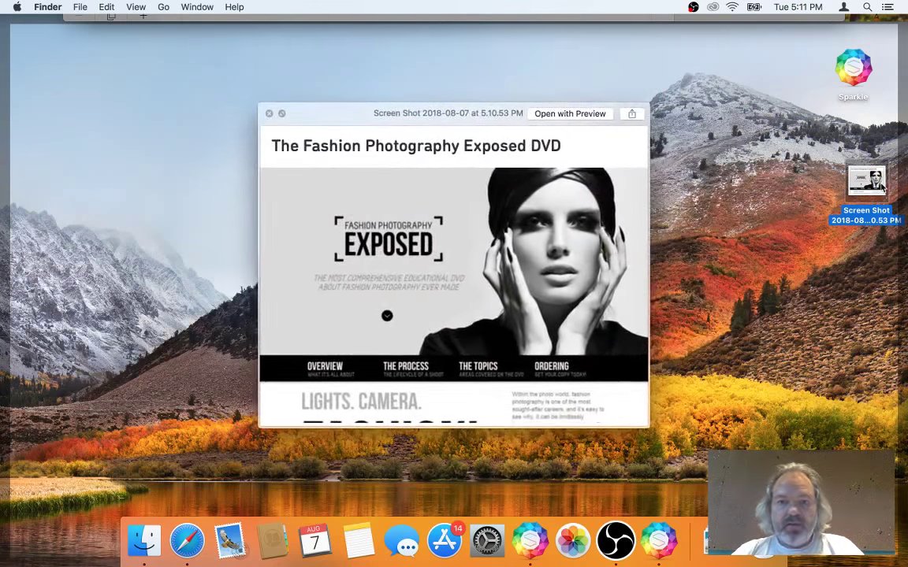
key(space)
key(F11)
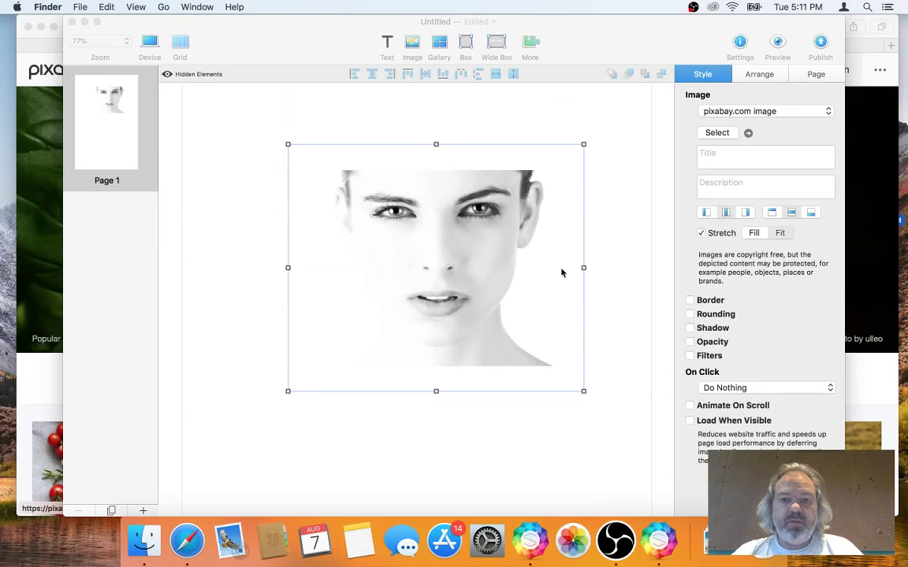
click(544, 242)
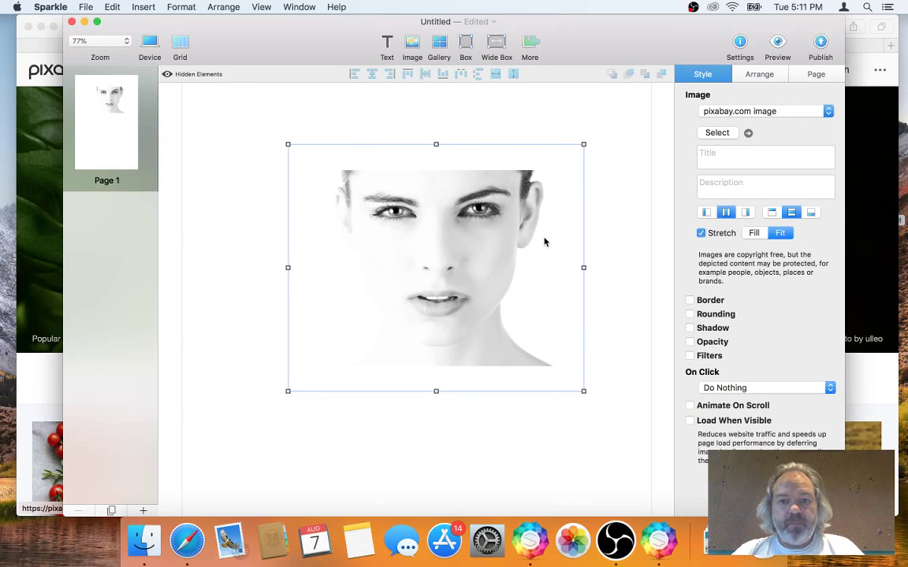
key(Delete)
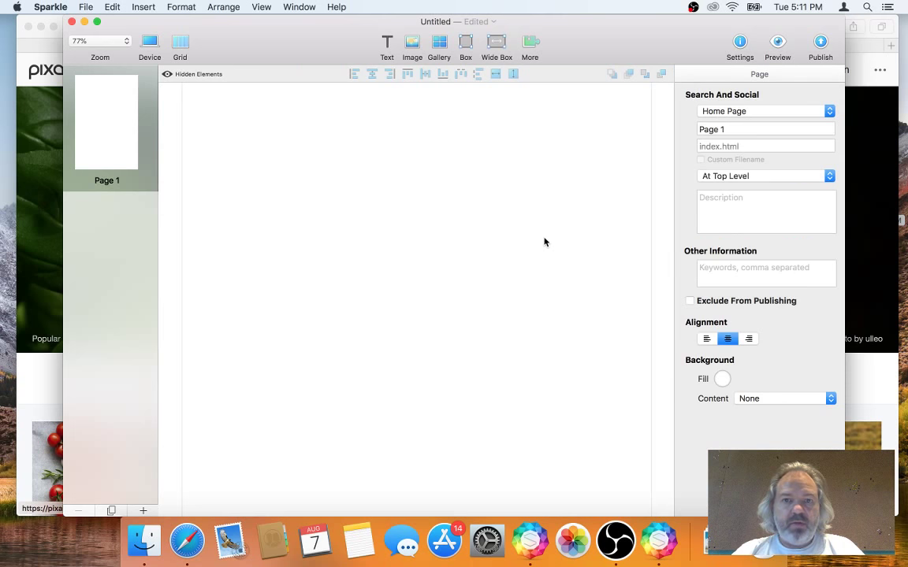
Add a full-width box with pixabay.com image content, moved to the page top and made taller
click(495, 46)
click(740, 112)
click(745, 129)
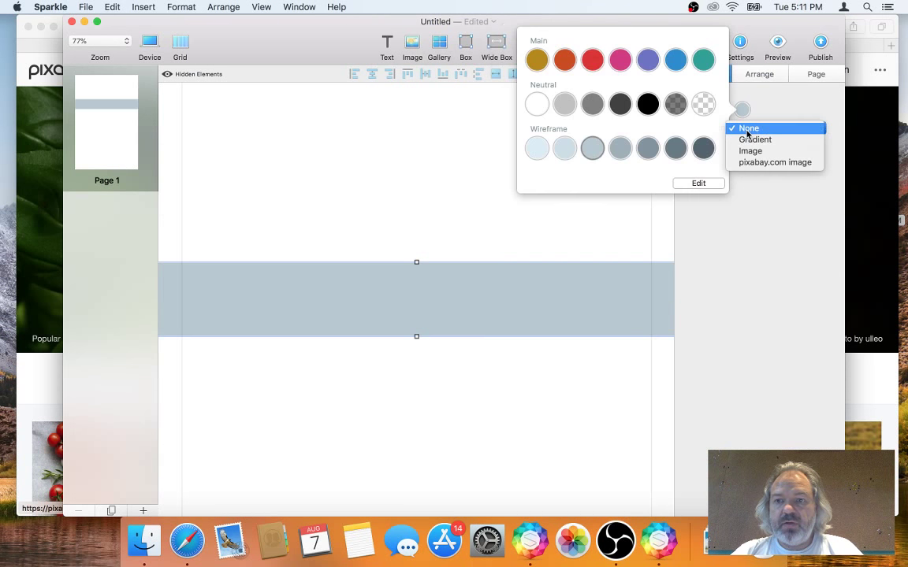
click(747, 132)
click(774, 127)
click(779, 163)
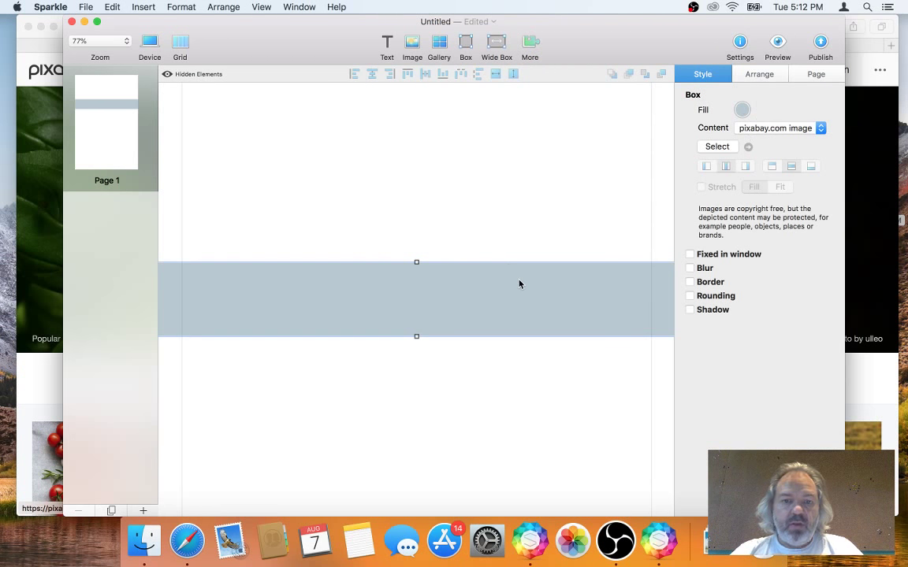
drag(520, 284, 539, 141)
drag(414, 208, 440, 363)
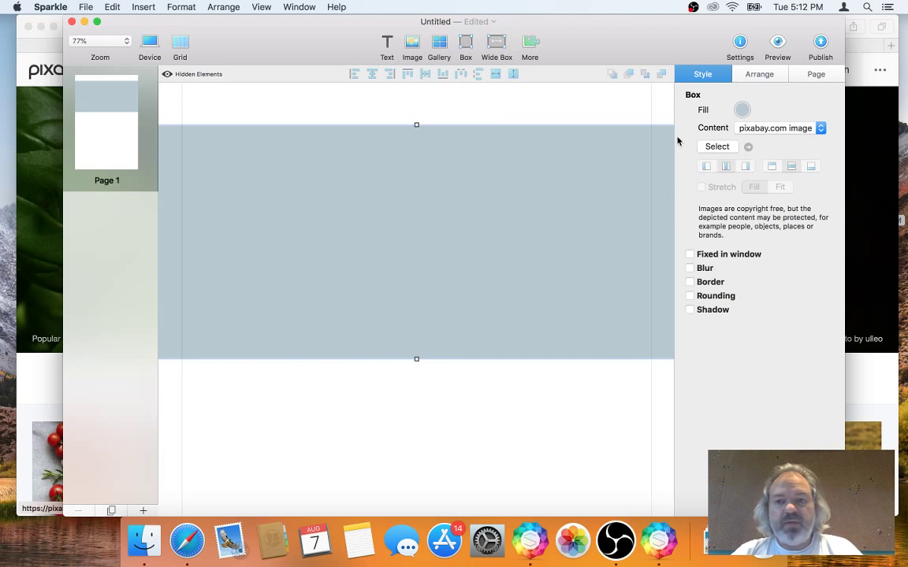
Set the box's fill colour to white
click(743, 110)
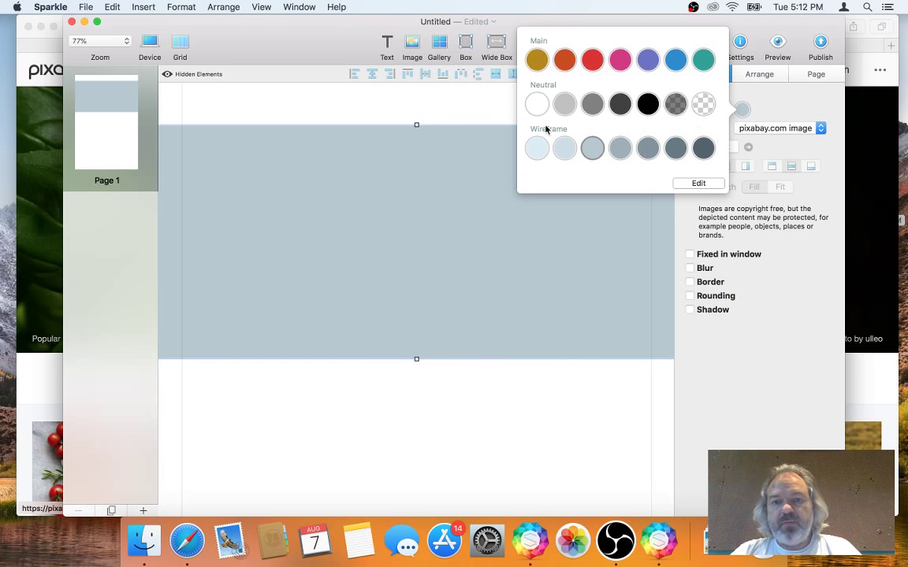
click(537, 104)
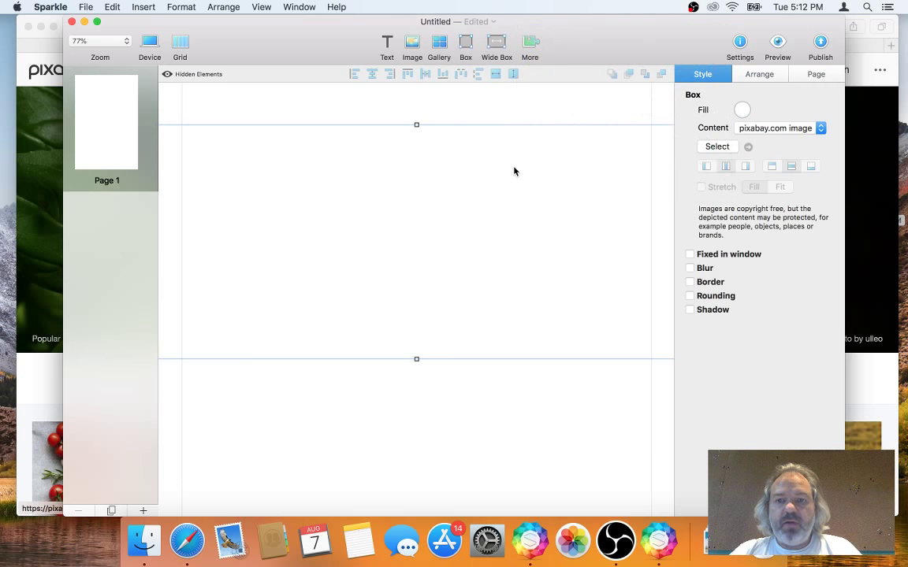
click(742, 111)
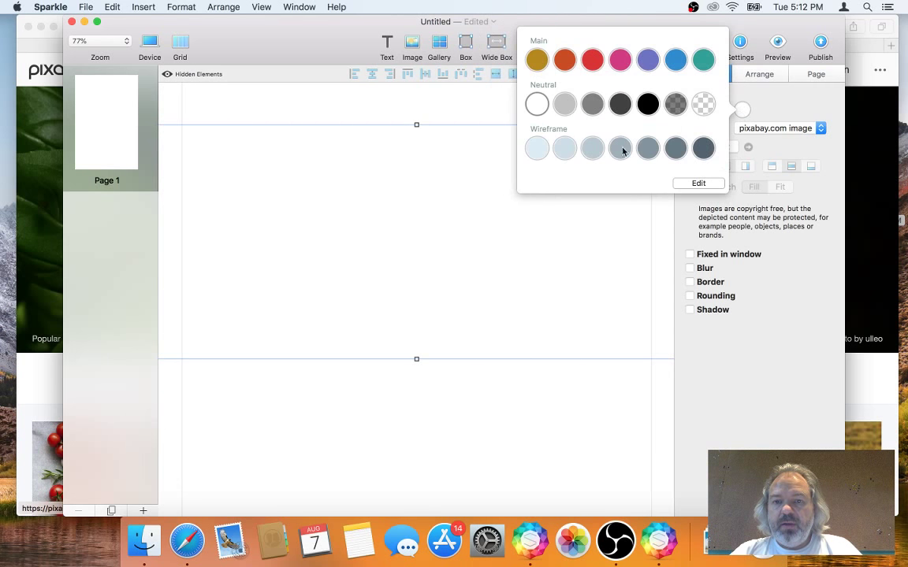
click(504, 219)
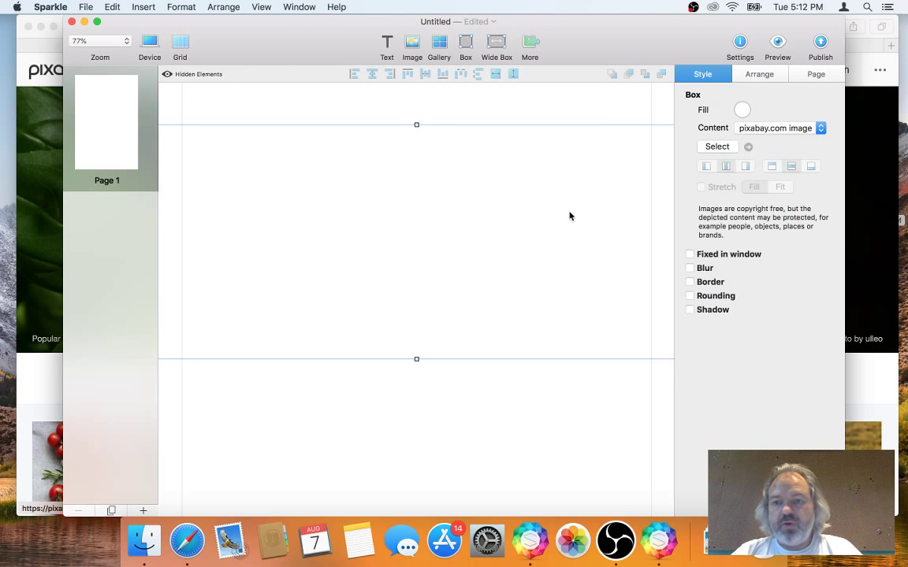
click(742, 109)
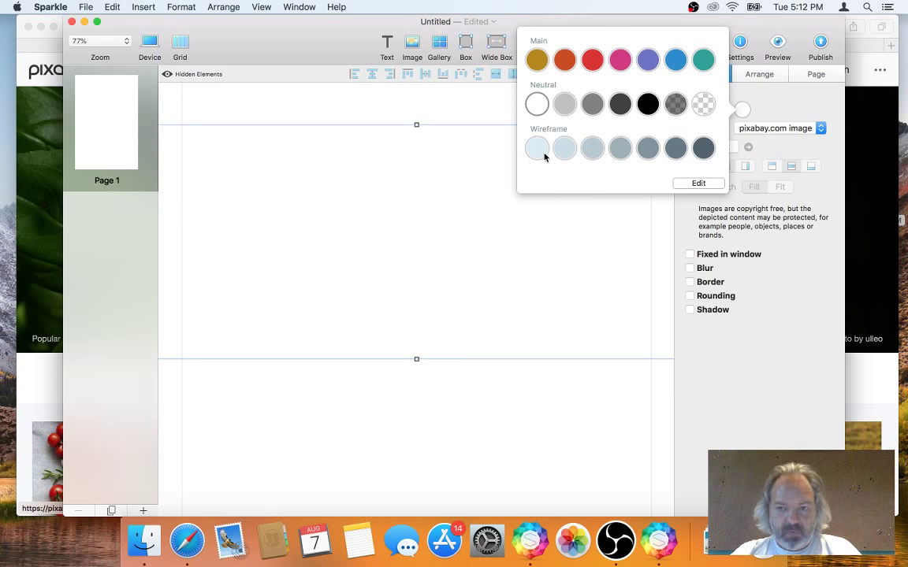
click(579, 272)
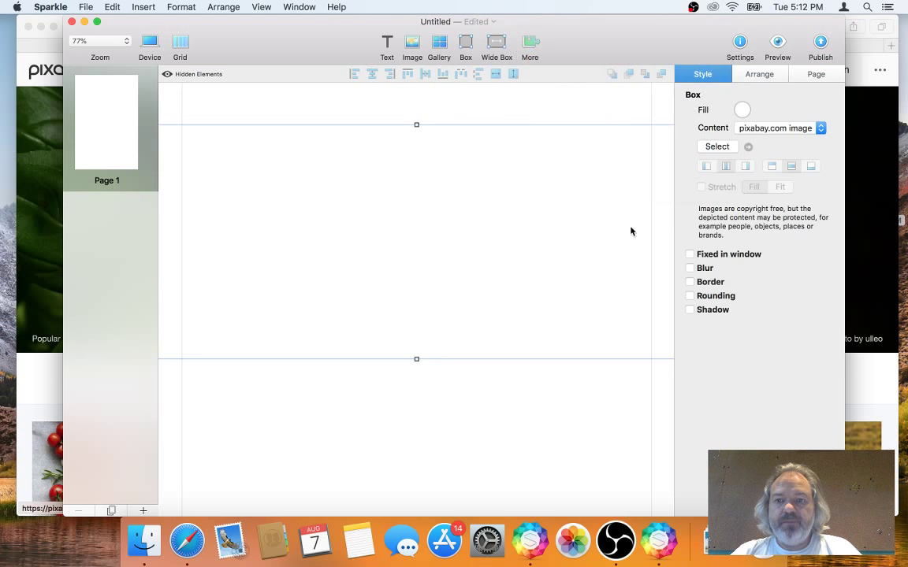
Fill the box with the Pixabay 'model' portrait, stretched, and enlarge the box
click(723, 147)
text(model)
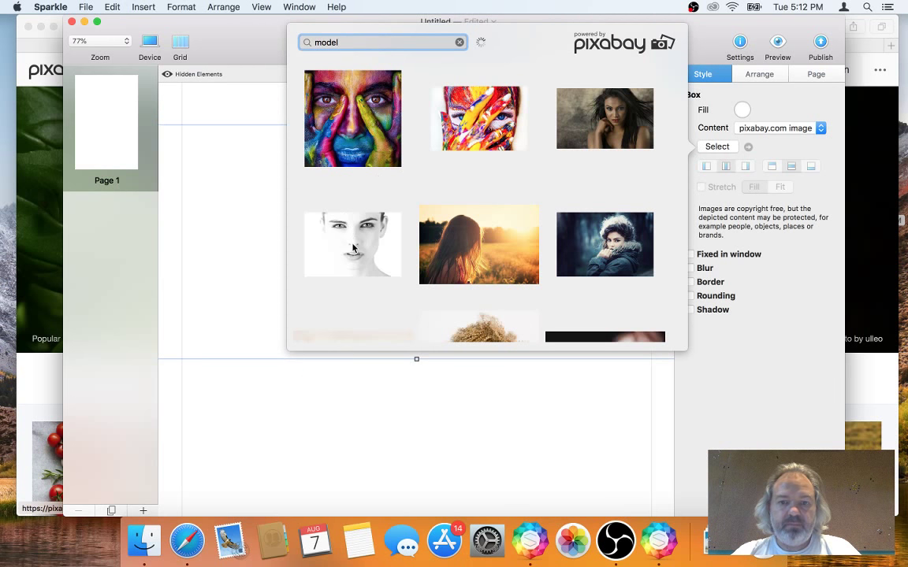
click(355, 249)
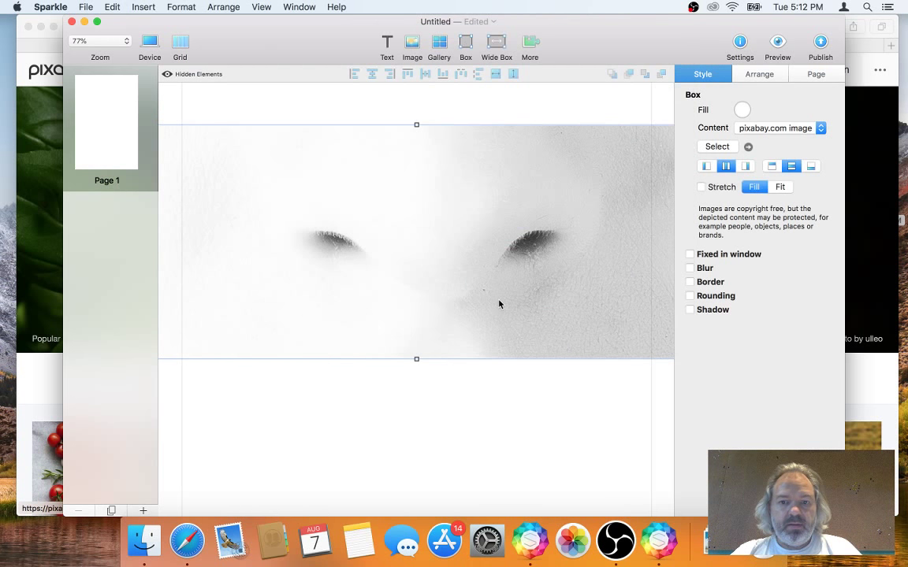
click(701, 187)
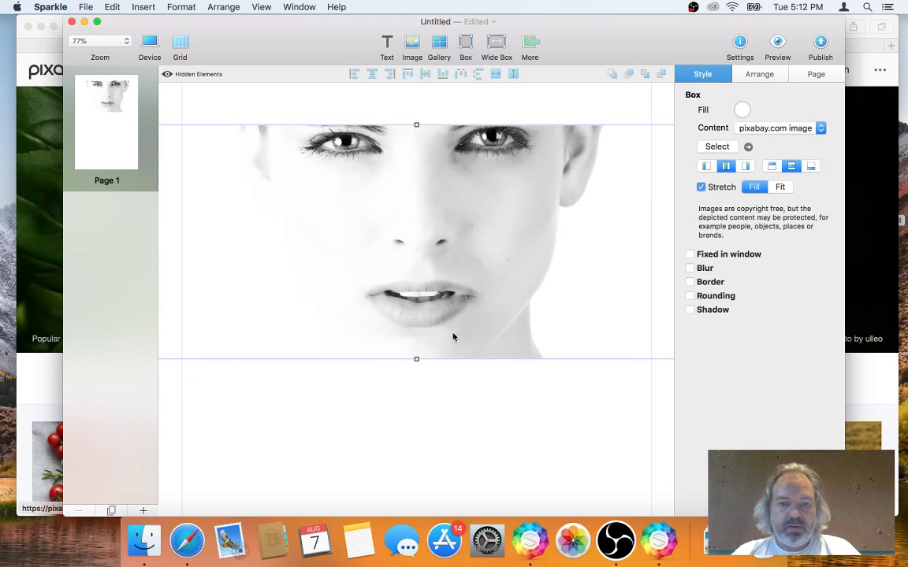
drag(417, 359, 418, 461)
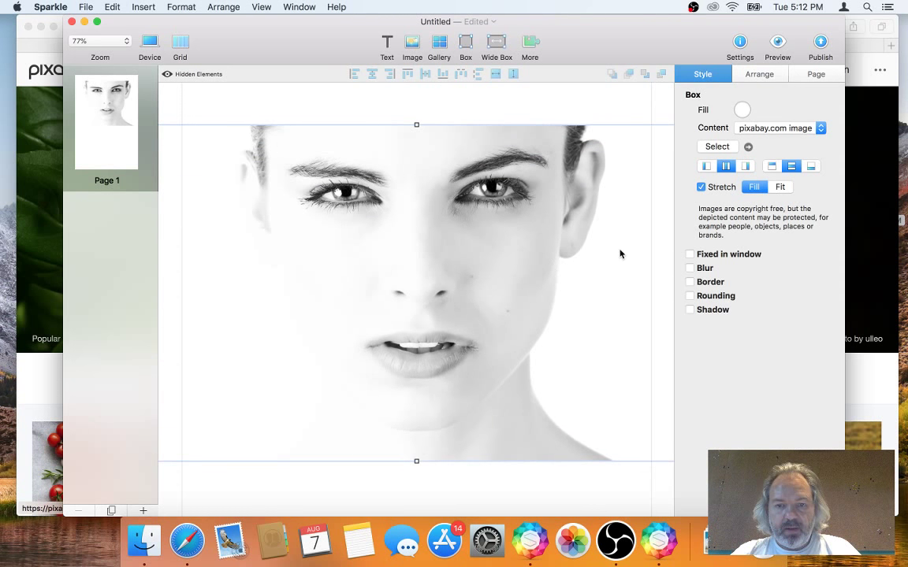
Right-align and fit the portrait, shorten the box, then reveal the desktop screenshot
click(745, 165)
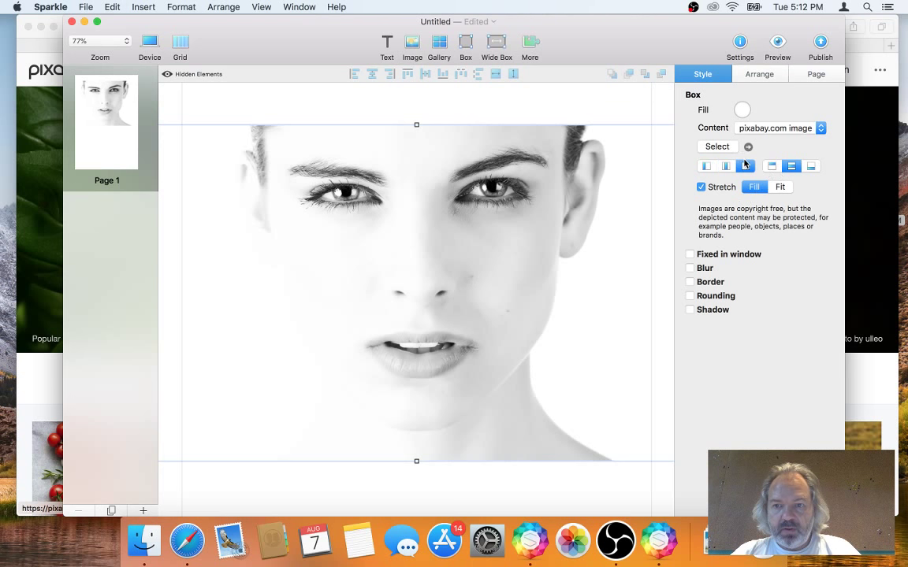
click(779, 187)
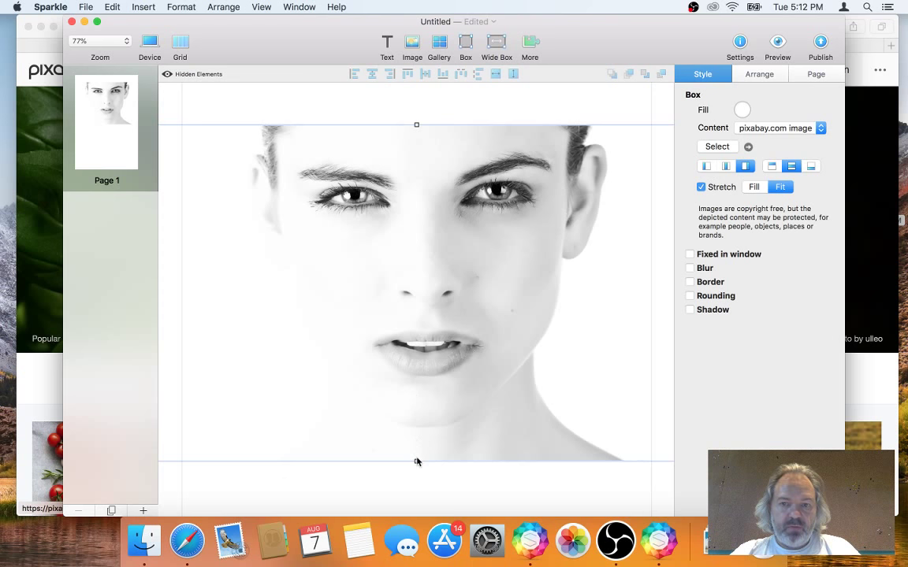
drag(416, 461, 432, 363)
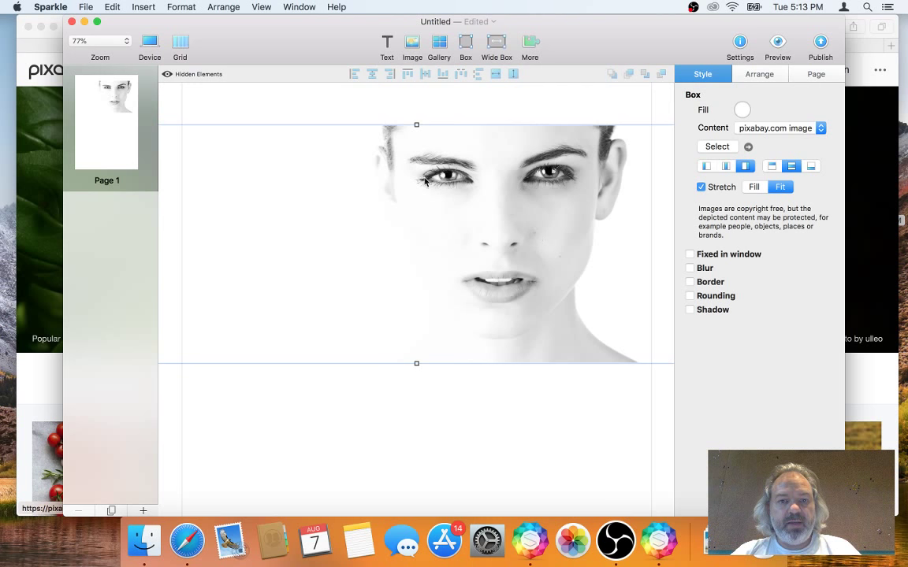
click(725, 167)
click(707, 168)
click(726, 168)
click(744, 167)
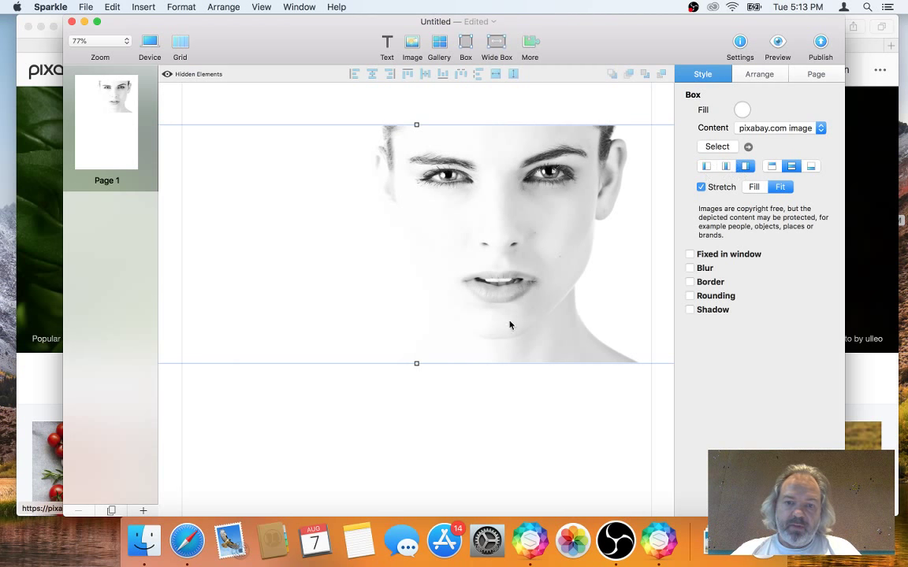
drag(416, 362, 417, 345)
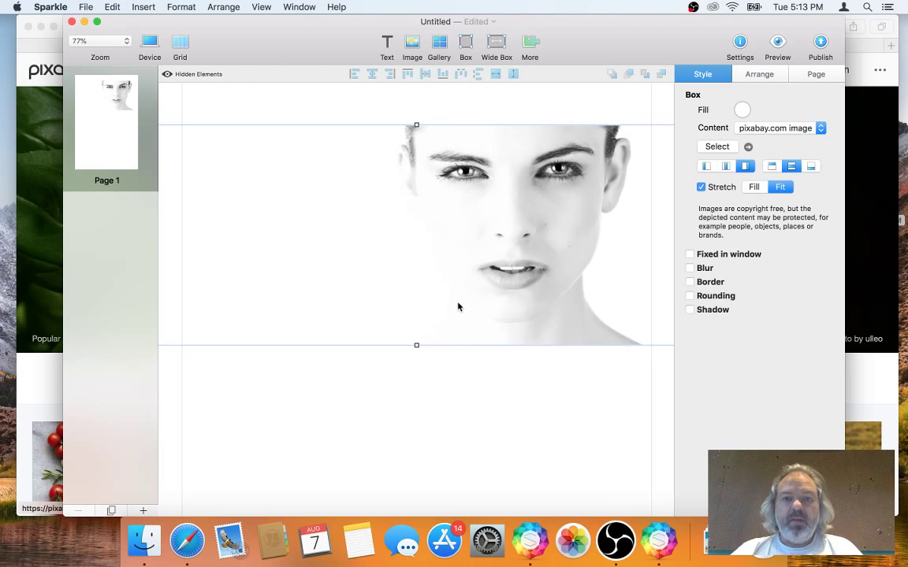
key(super+Tab)
key(F11)
Quick Look the reference screenshot, then return to the Sparkle editor
key(space)
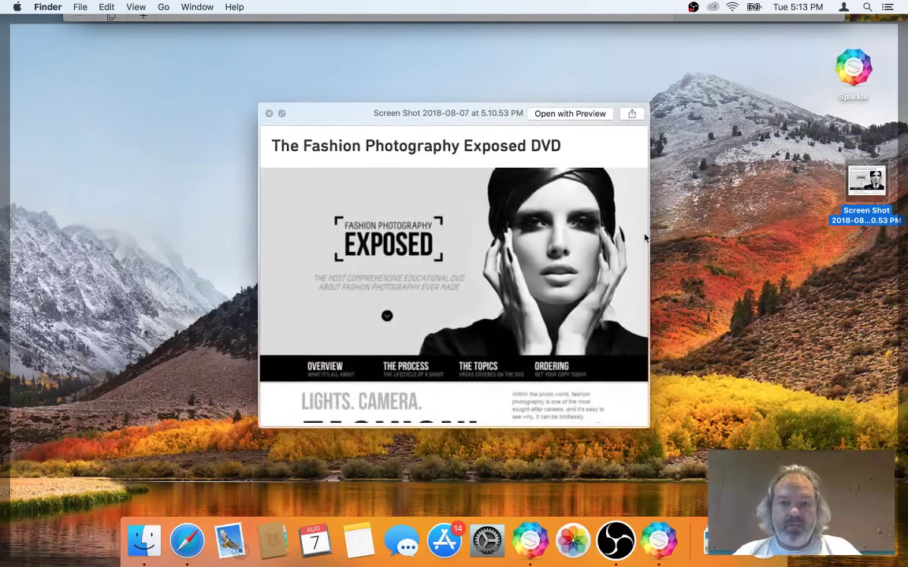
key(space)
key(F11)
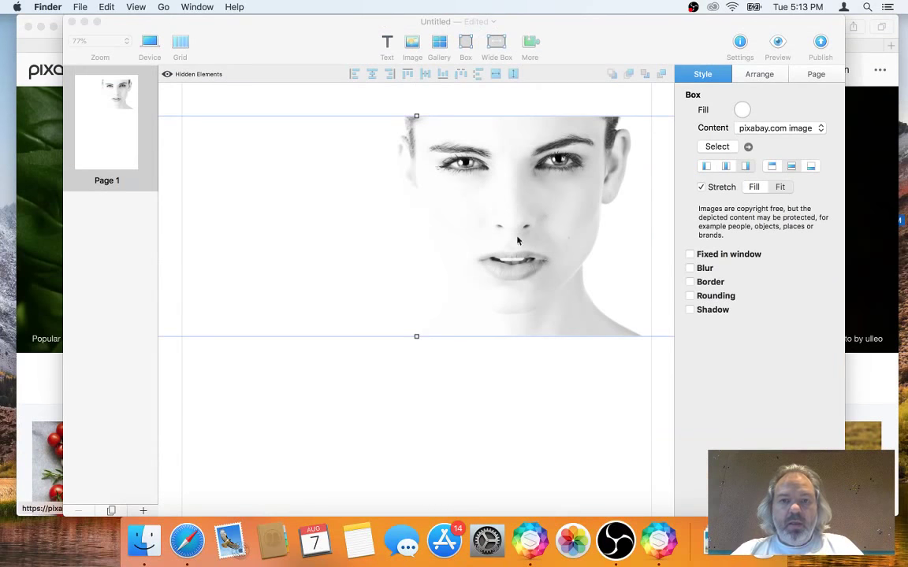
click(429, 105)
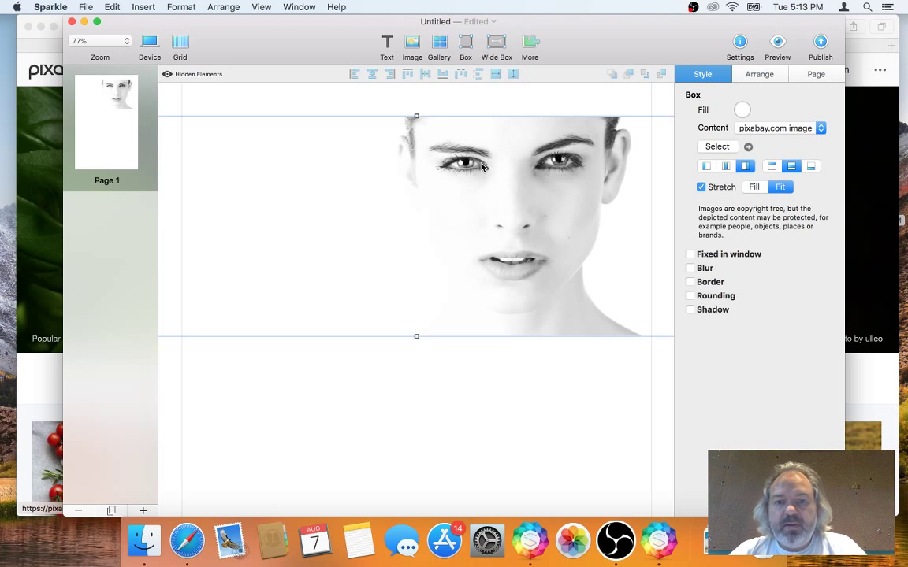
Deselect and reselect the portrait box repeatedly to inspect the page layout
click(472, 108)
click(483, 158)
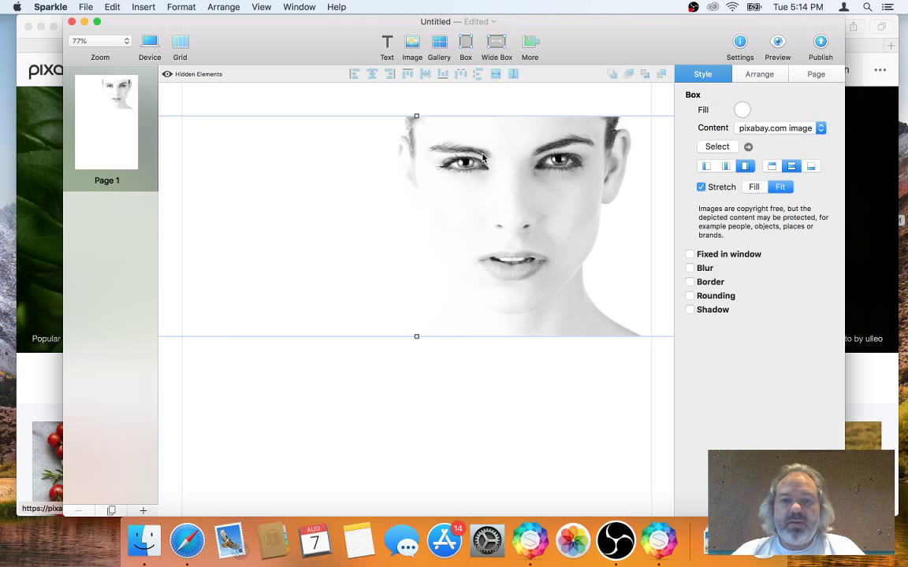
click(456, 112)
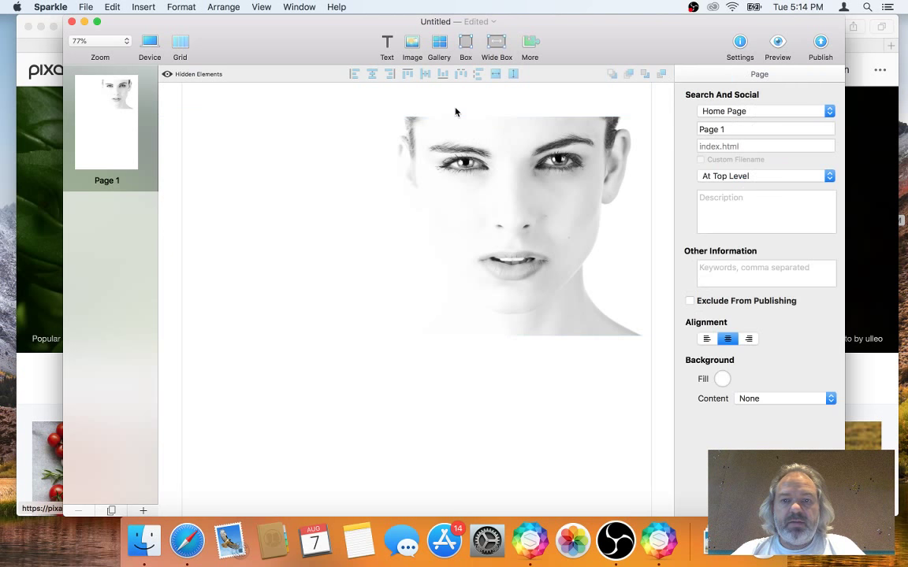
click(477, 156)
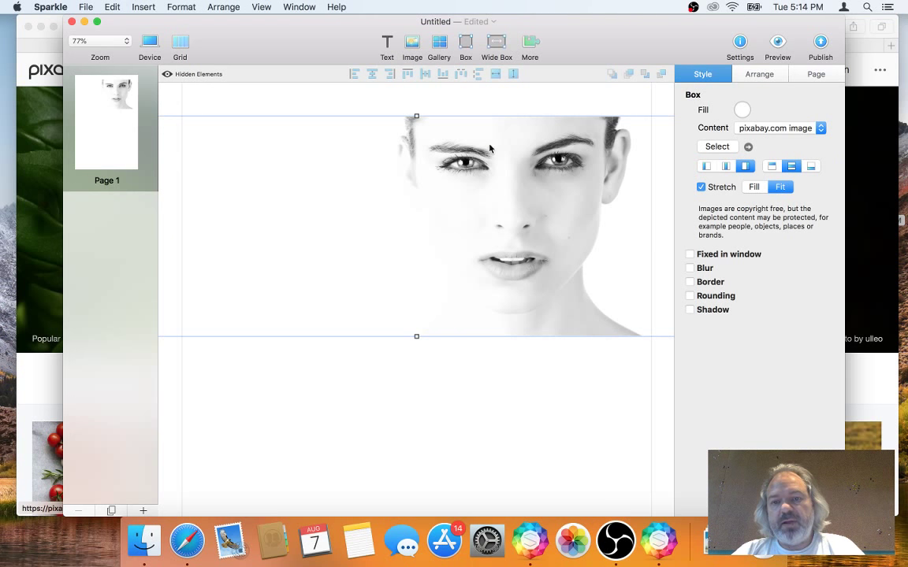
click(501, 111)
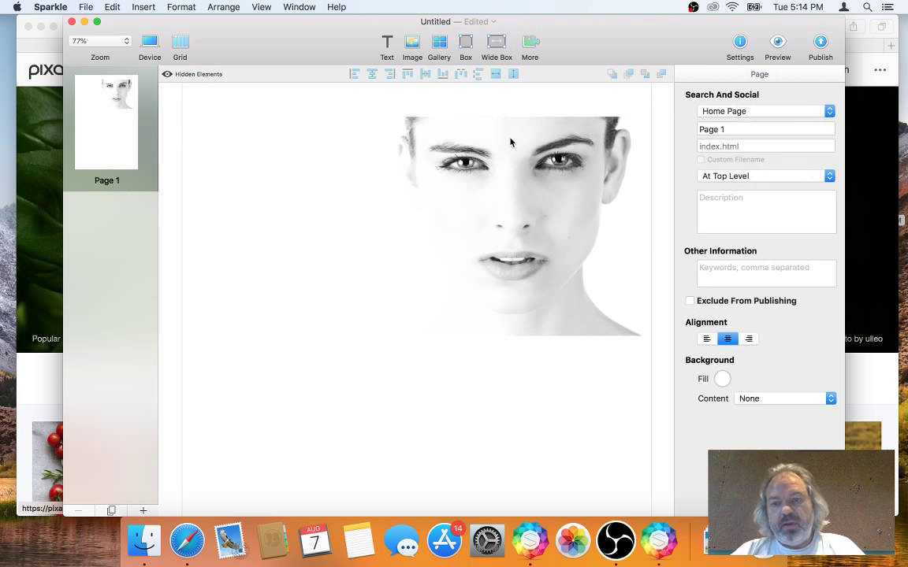
click(511, 143)
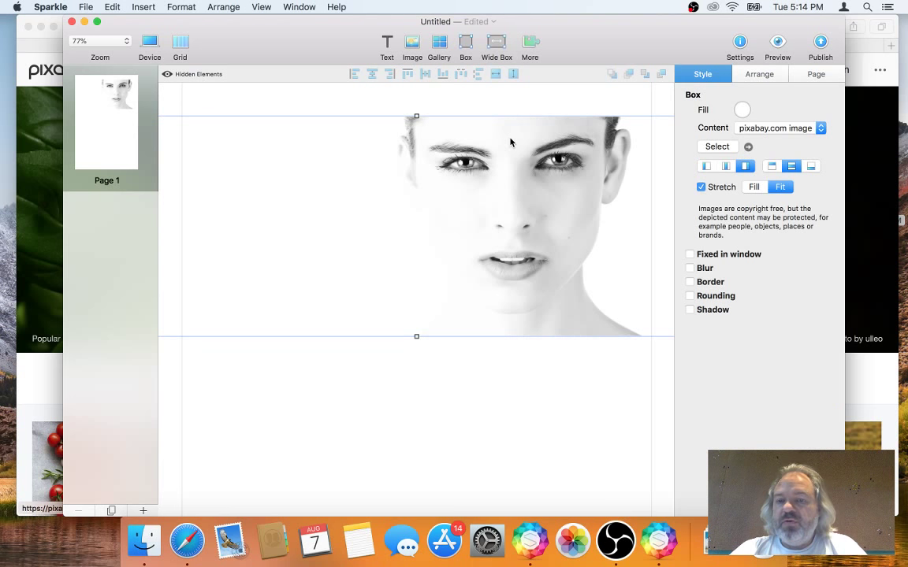
click(464, 100)
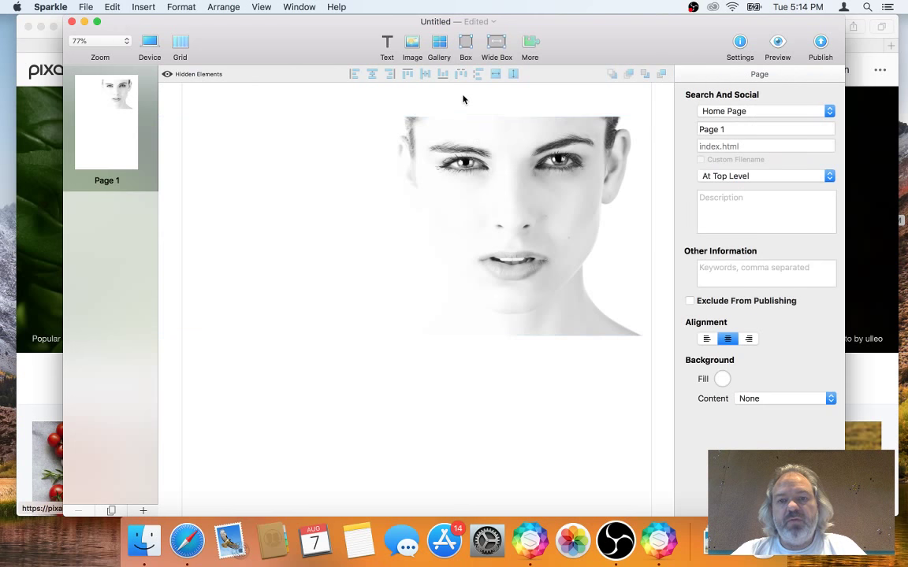
click(477, 135)
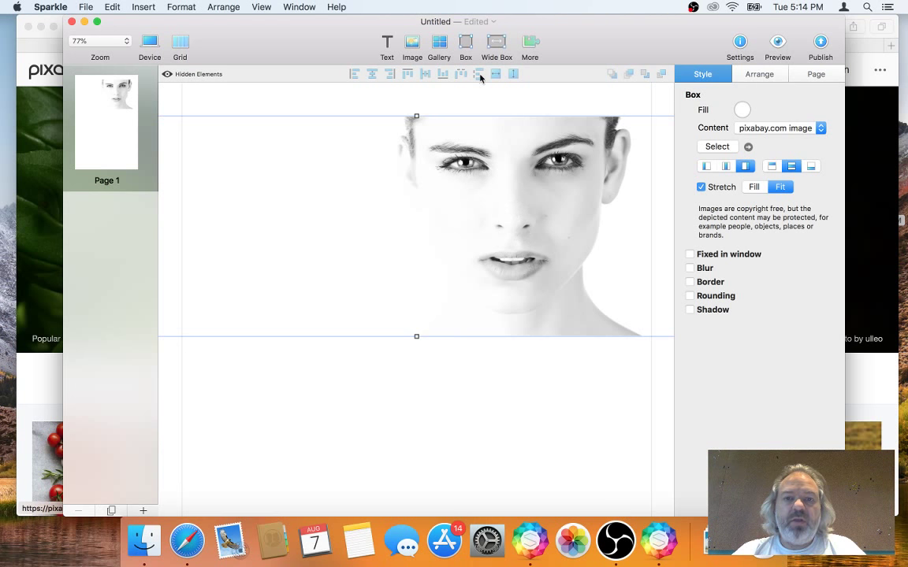
Add a shortened full-width band at the page top, with the reference screenshot open in Preview
click(495, 42)
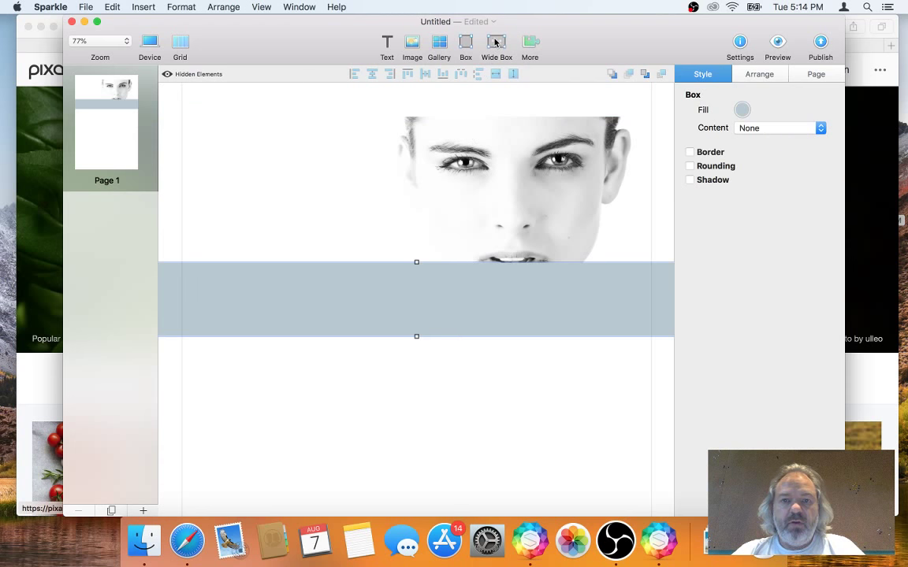
drag(458, 305, 488, 95)
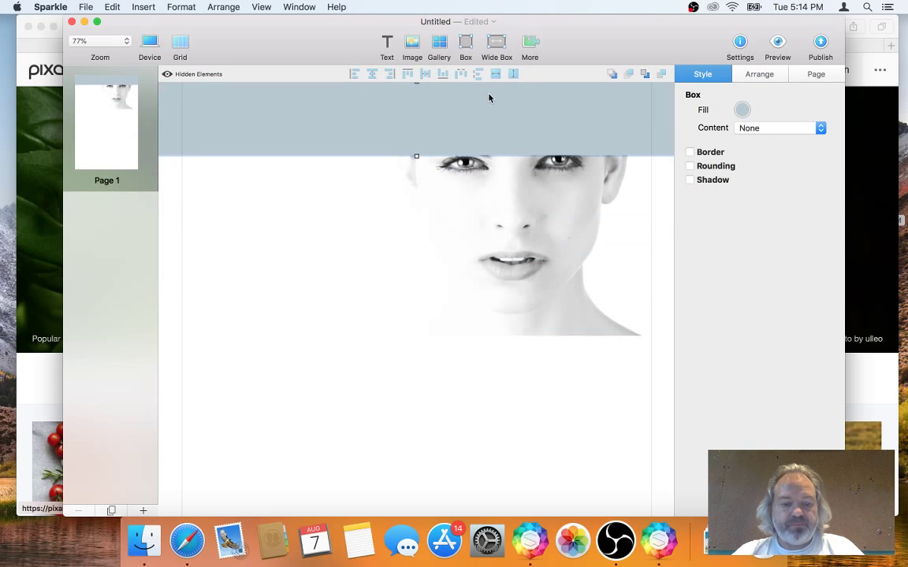
key(F11)
double_click(869, 183)
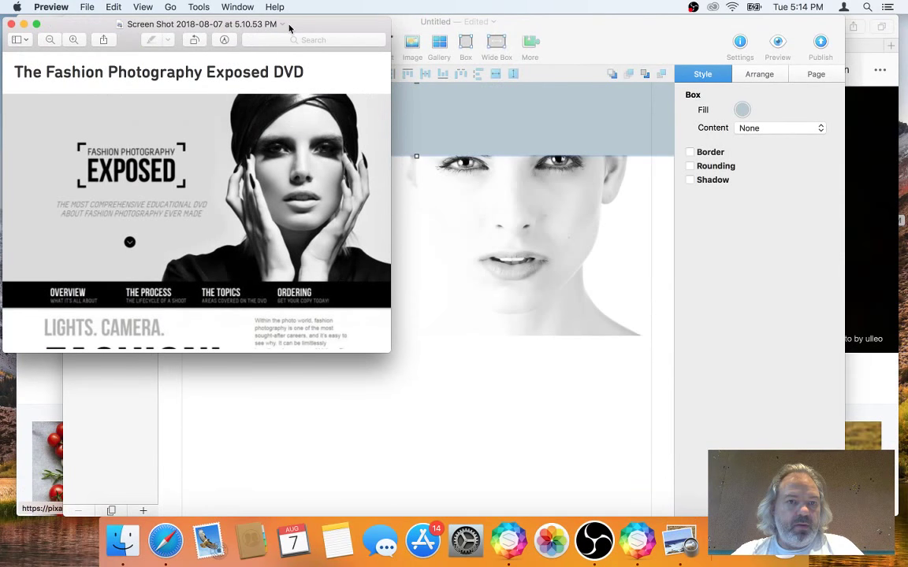
drag(304, 29, 325, 243)
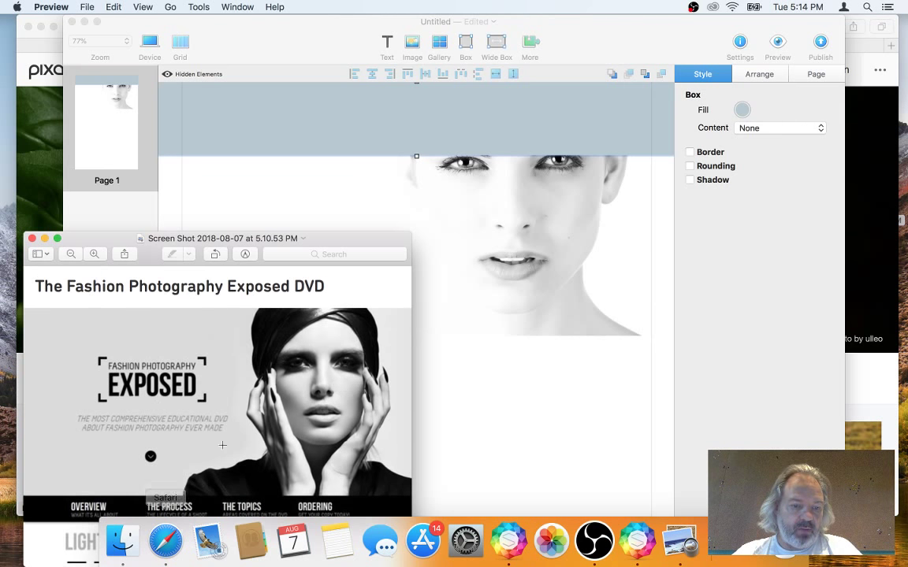
click(521, 397)
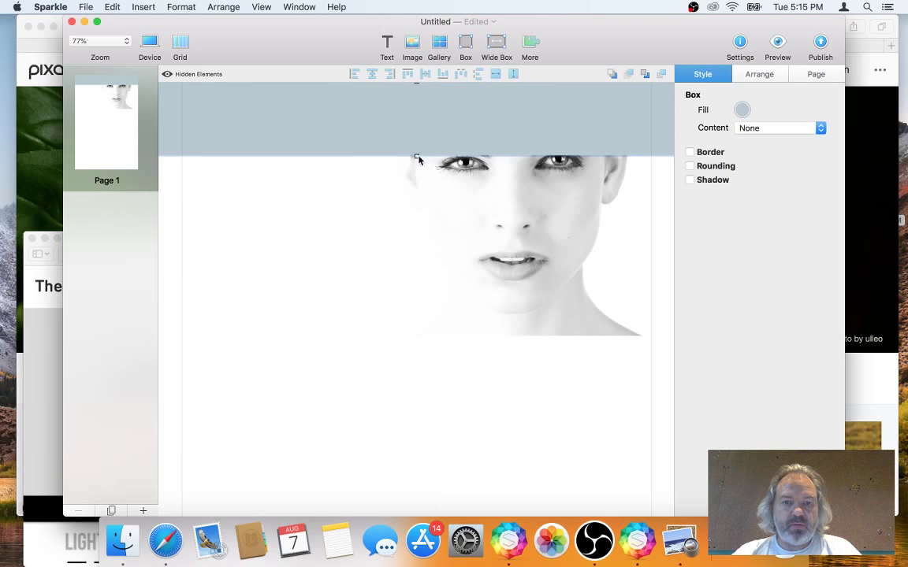
drag(418, 155, 422, 118)
Fill the top band with light grey E8E8E8
click(742, 109)
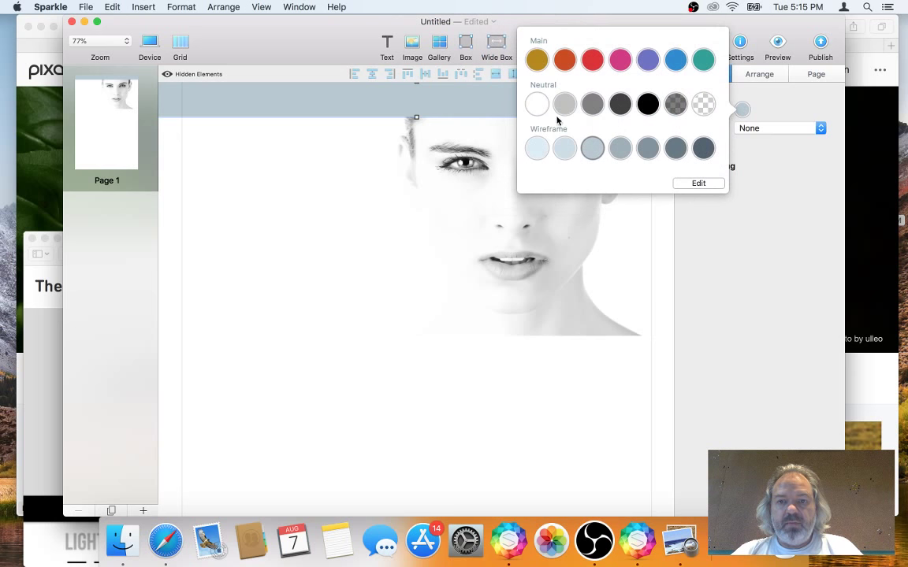
key(Escape)
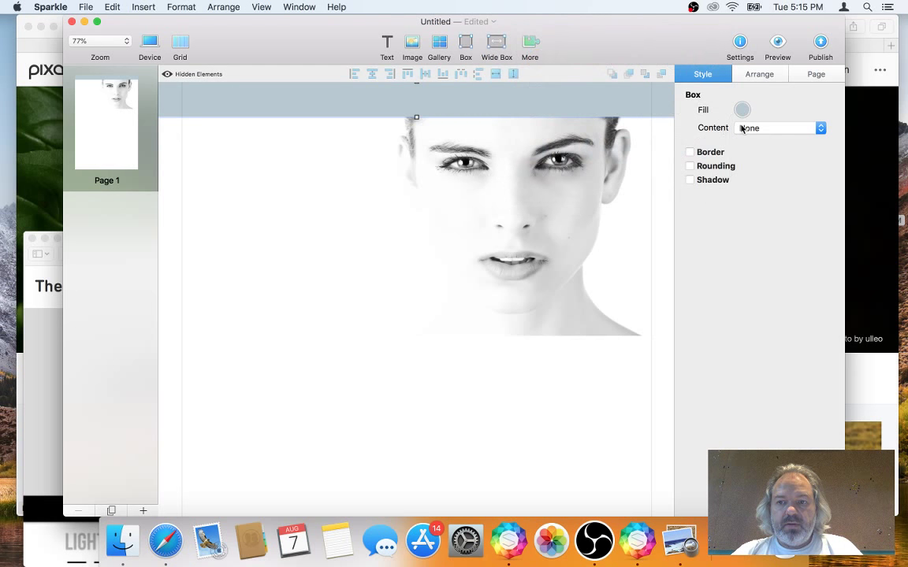
click(742, 128)
click(741, 115)
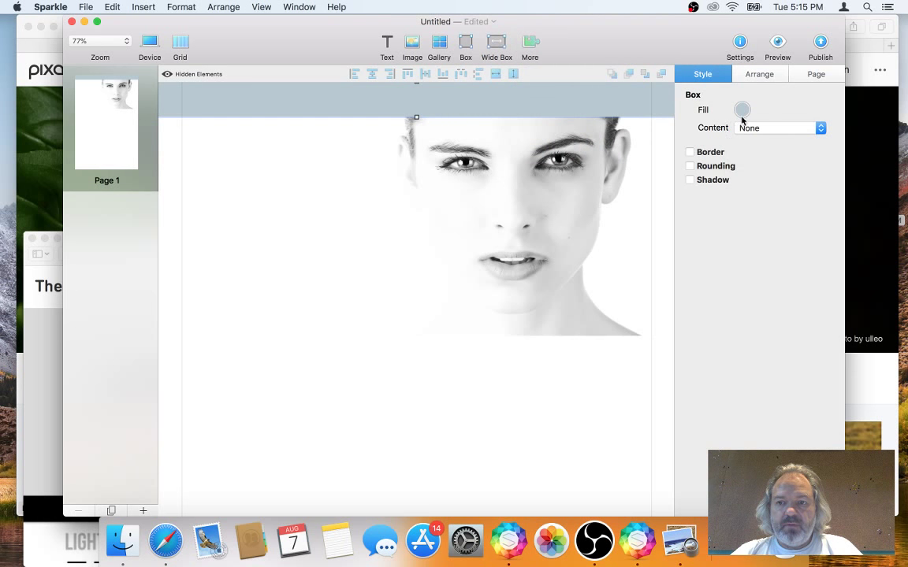
click(741, 110)
click(703, 185)
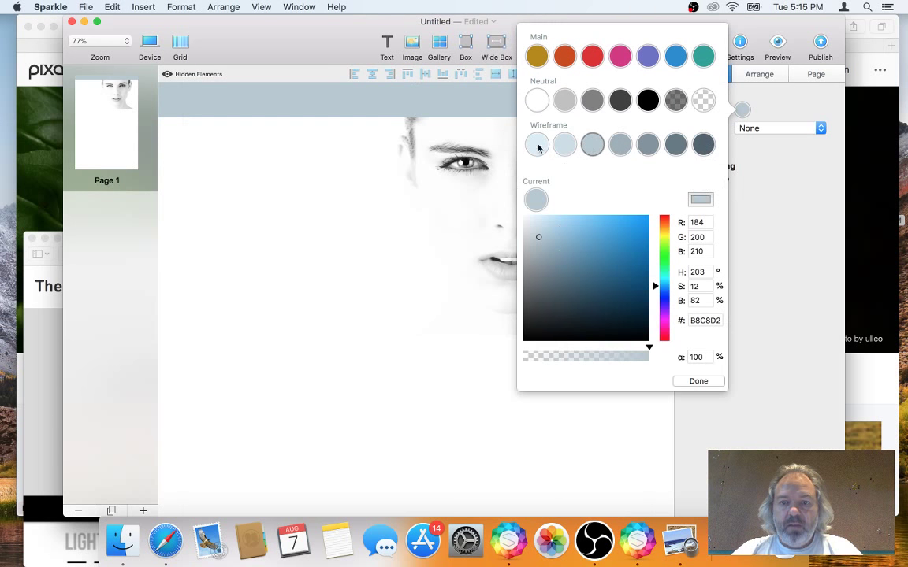
click(564, 100)
drag(527, 249, 512, 229)
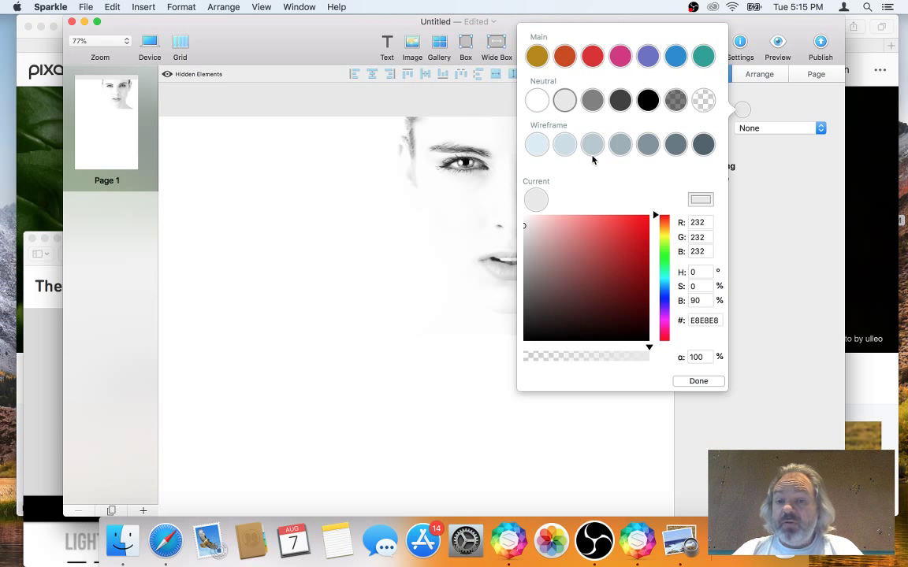
click(465, 44)
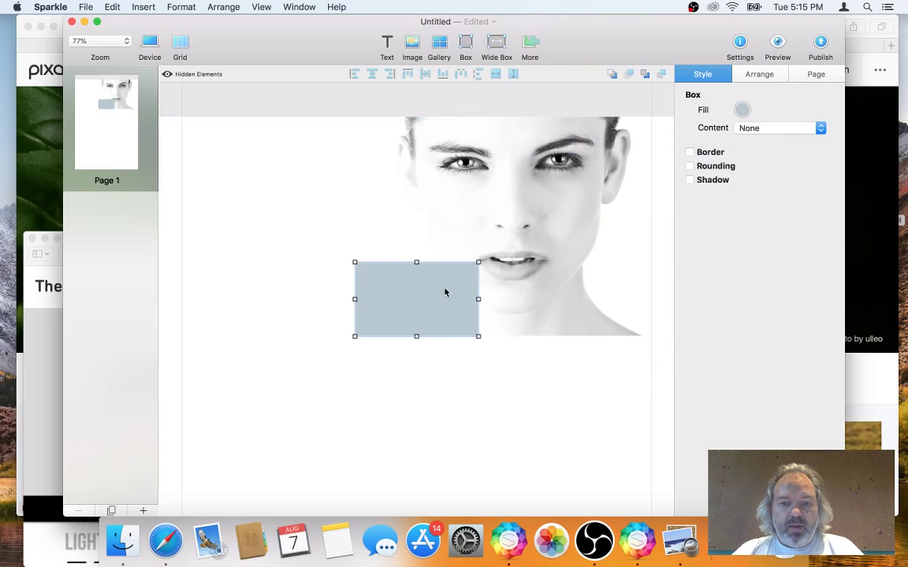
drag(446, 290, 409, 356)
click(741, 109)
click(564, 101)
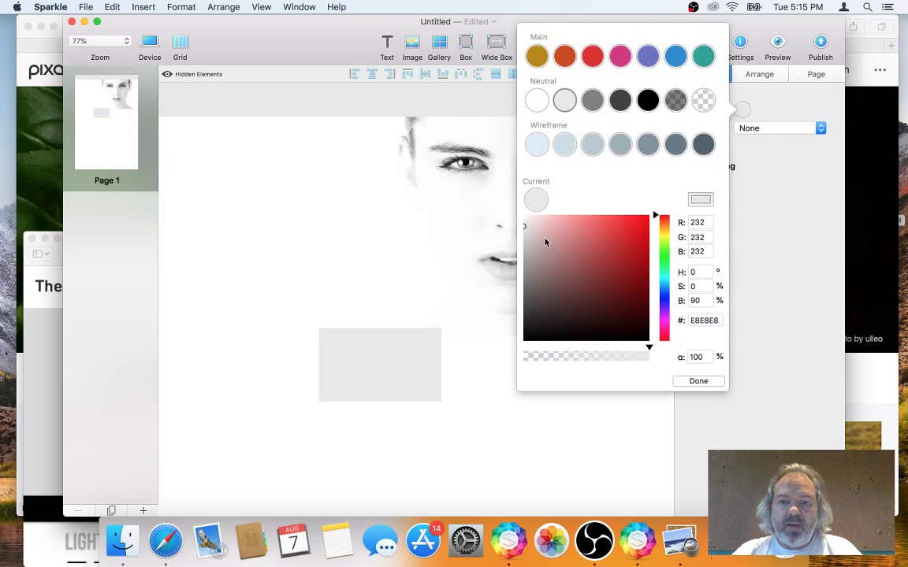
mouse_move(525, 238)
mouse_down()
mouse_move(592, 233)
mouse_move(520, 231)
mouse_up()
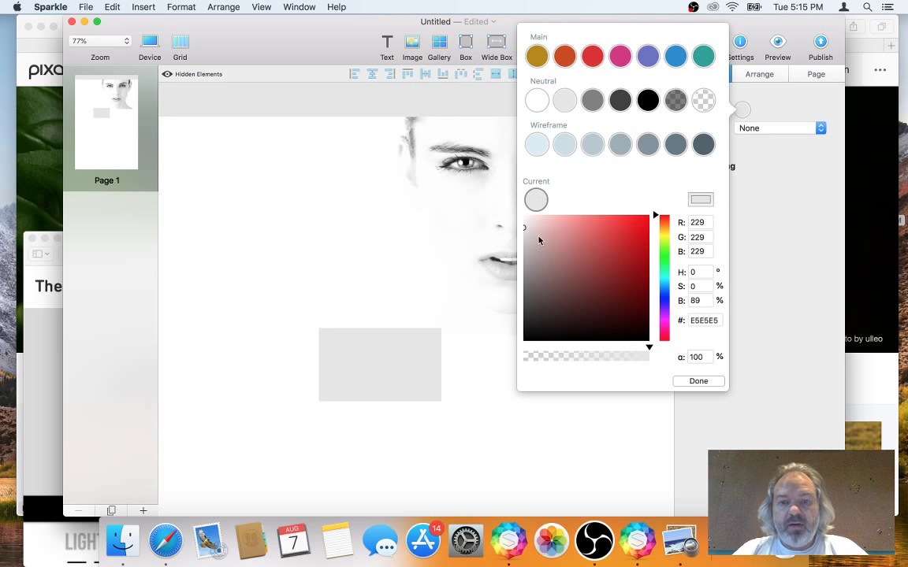
click(604, 252)
mouse_move(606, 262)
mouse_down()
mouse_move(565, 240)
mouse_move(515, 234)
mouse_up()
click(564, 100)
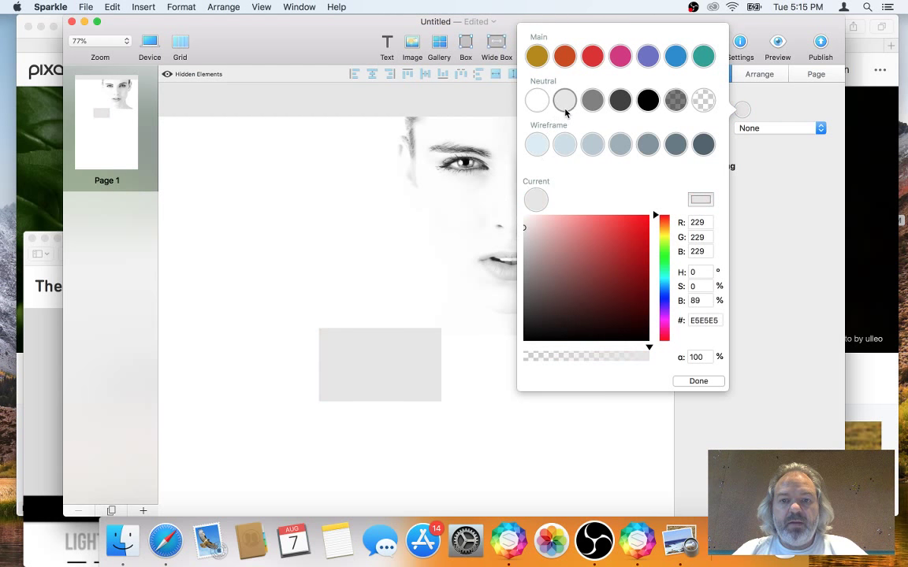
click(423, 353)
drag(424, 353, 266, 366)
Delete the trial grey box and add a shortened full-width band beneath the photo
key(BackSpace)
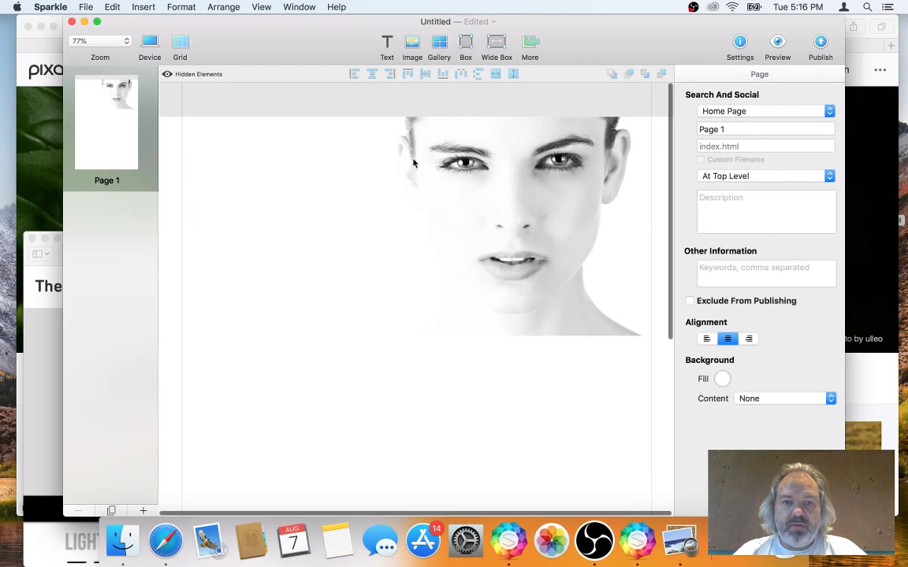
click(496, 41)
drag(430, 298, 433, 371)
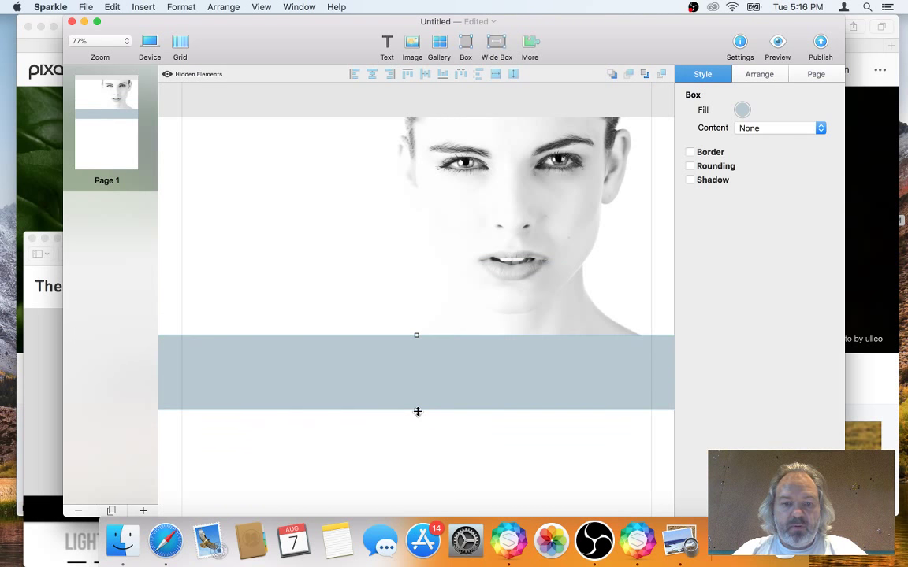
drag(418, 410, 418, 402)
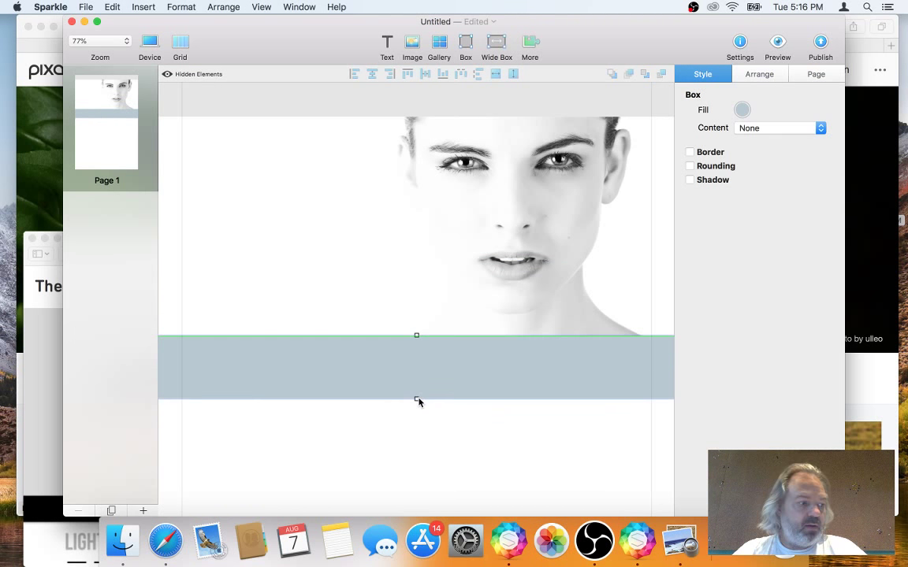
click(47, 374)
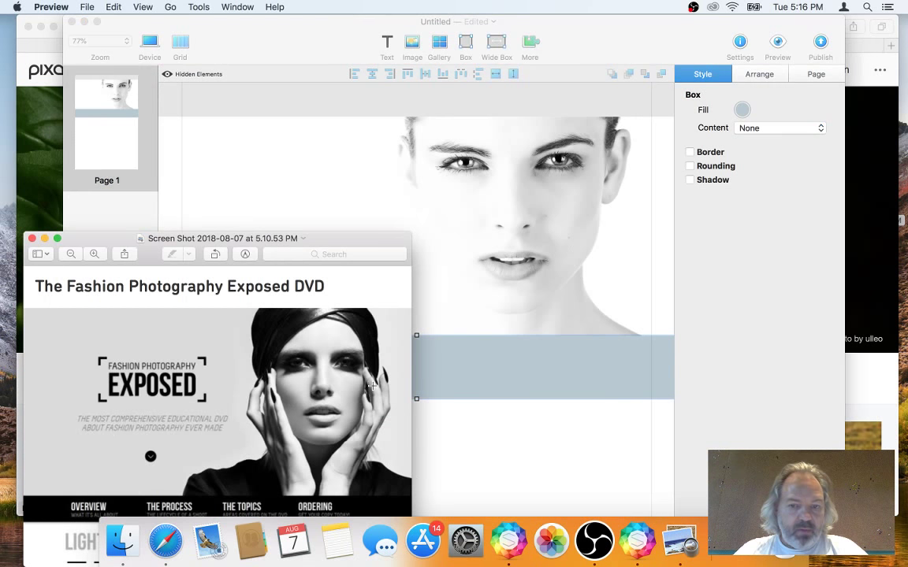
click(492, 380)
Fill the band with dark charcoal 2C2C2C and compare it with the reference screenshot
click(741, 110)
click(646, 100)
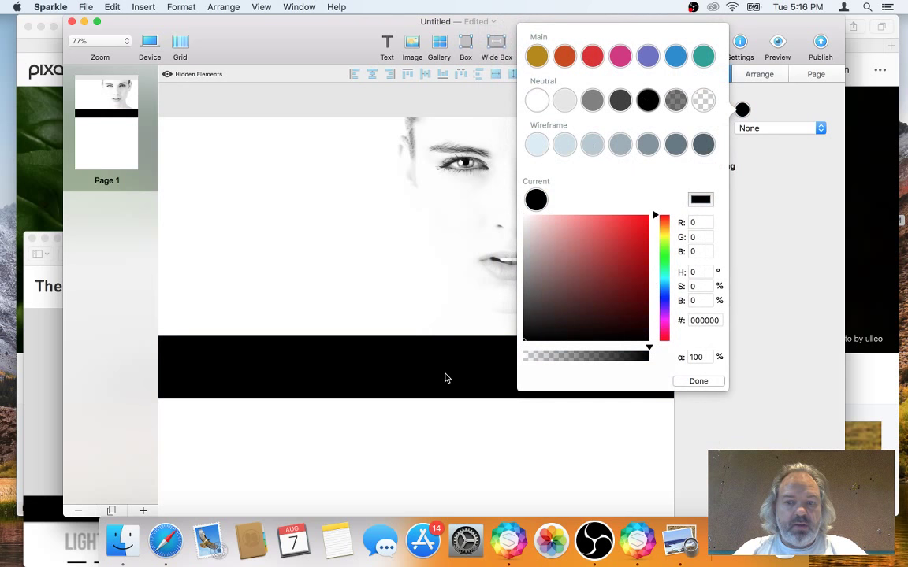
click(535, 339)
drag(535, 340, 512, 320)
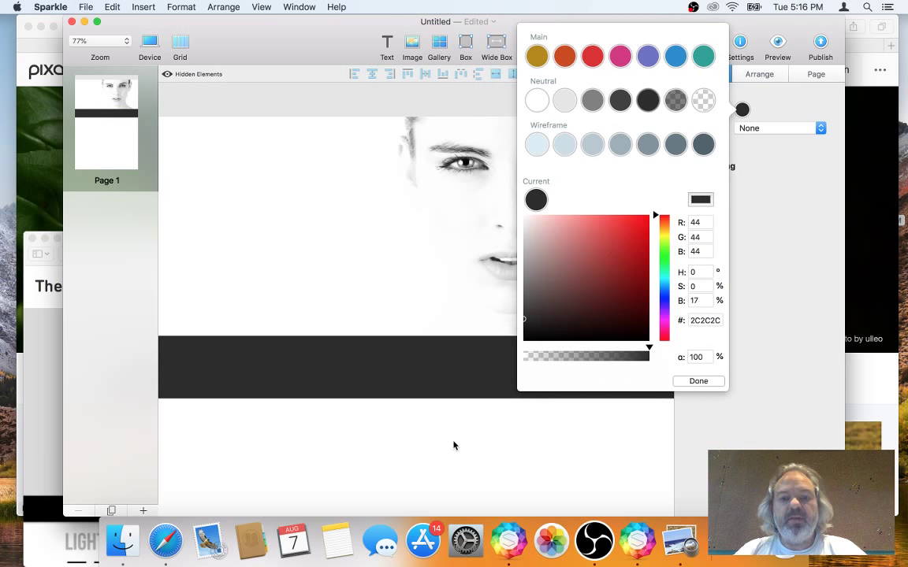
click(488, 448)
click(427, 347)
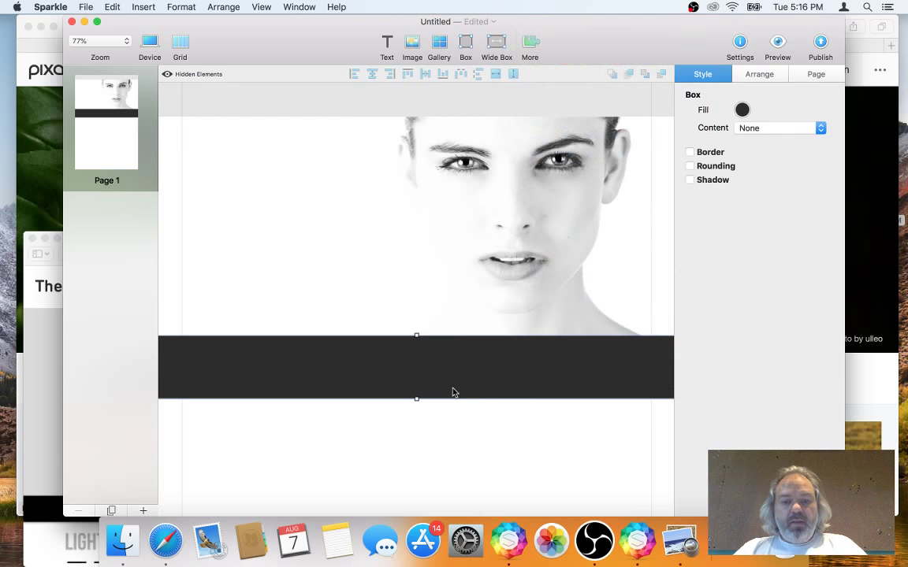
click(457, 442)
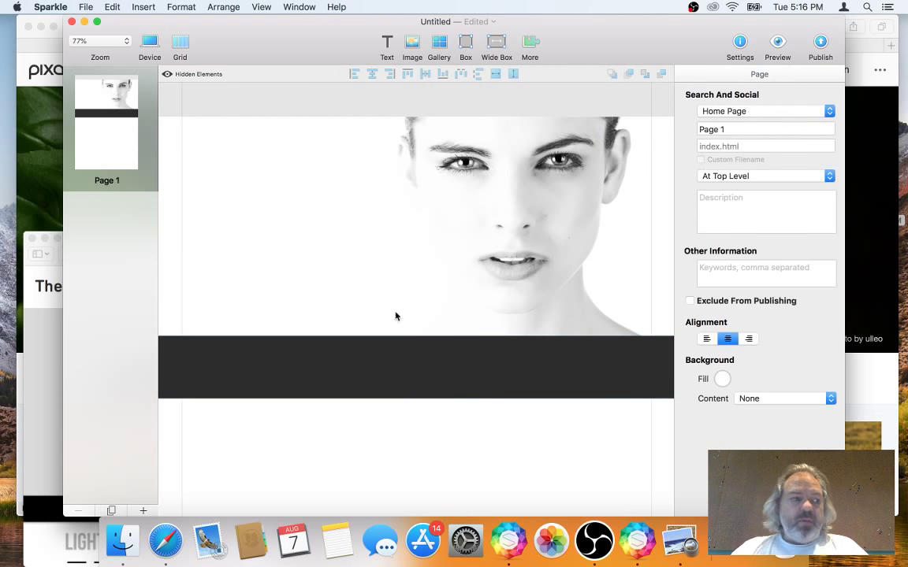
click(342, 231)
click(43, 347)
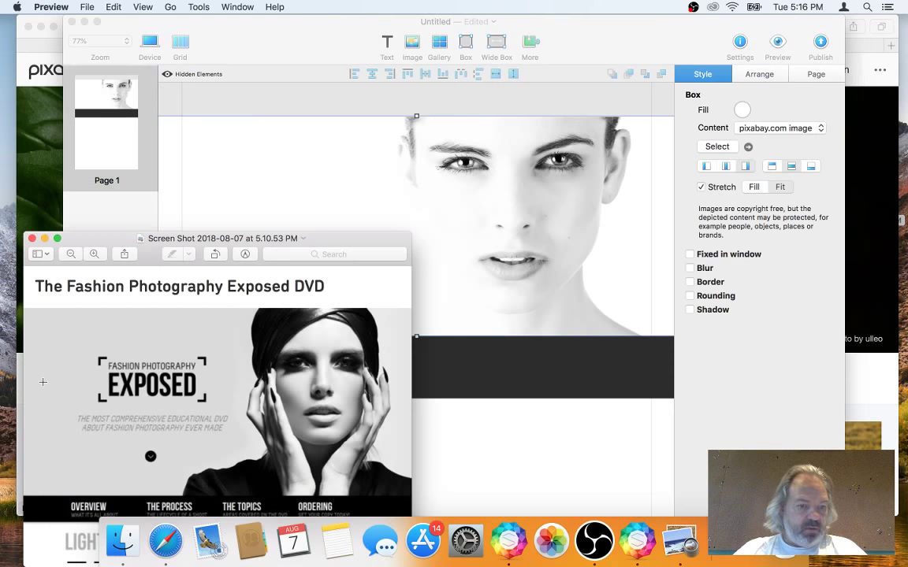
Add a text block beside the face portrait, narrowed and positioned to match the reference
click(299, 182)
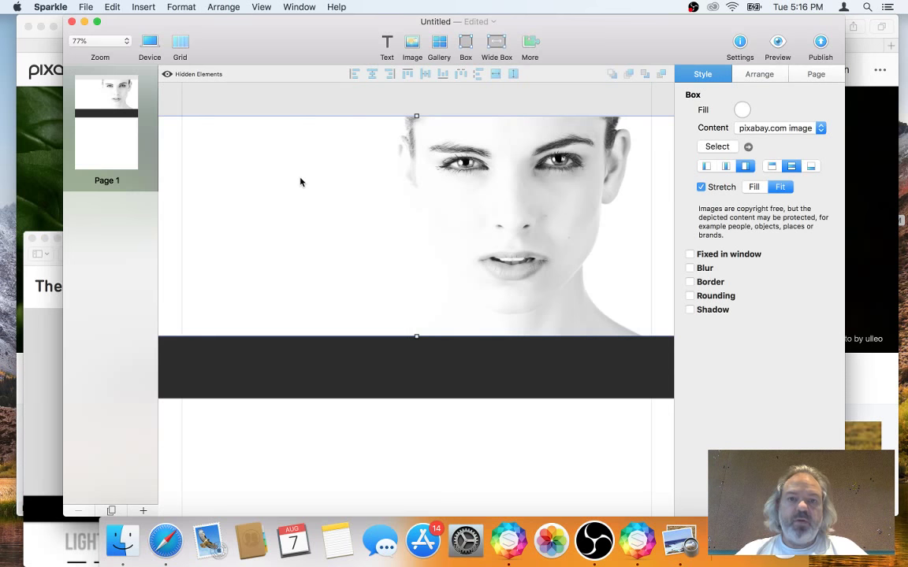
click(387, 45)
drag(355, 304, 316, 239)
drag(525, 275, 382, 260)
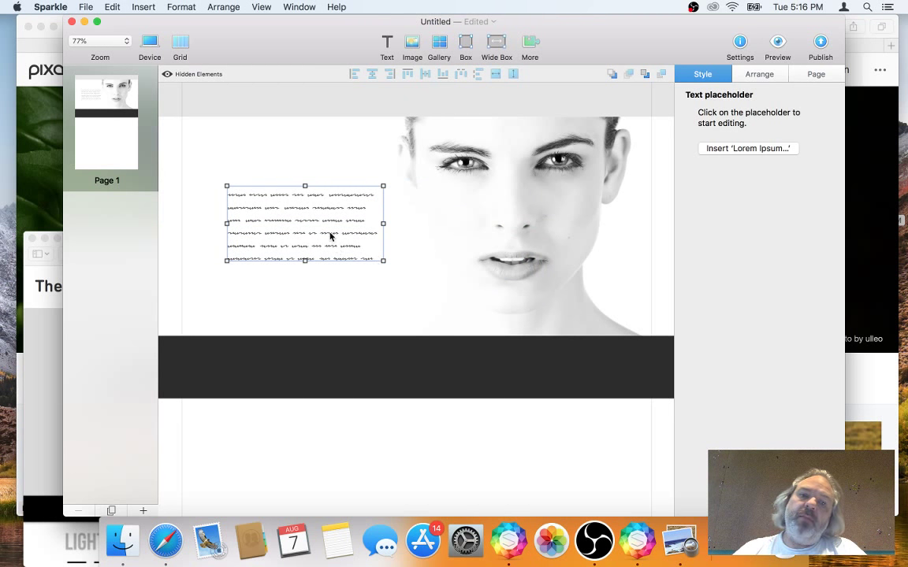
drag(330, 235, 298, 234)
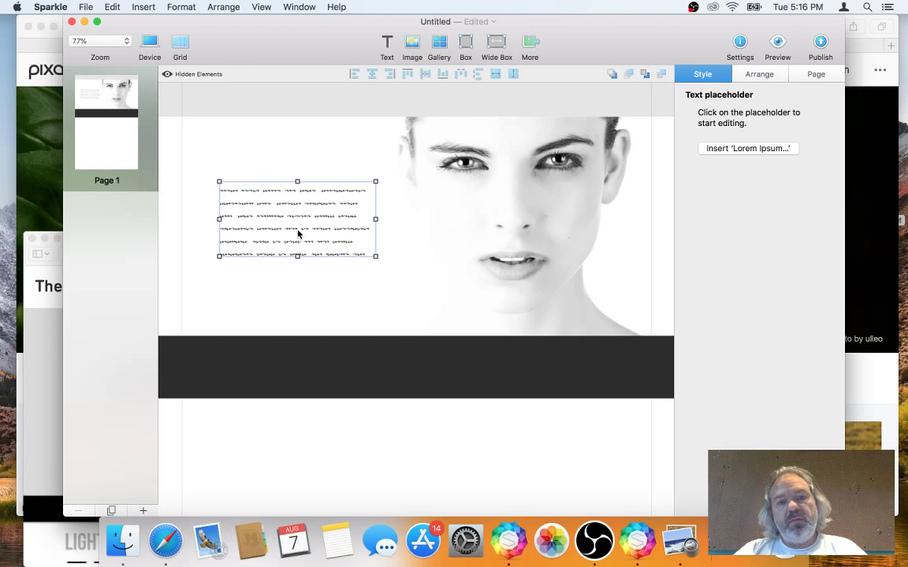
click(55, 357)
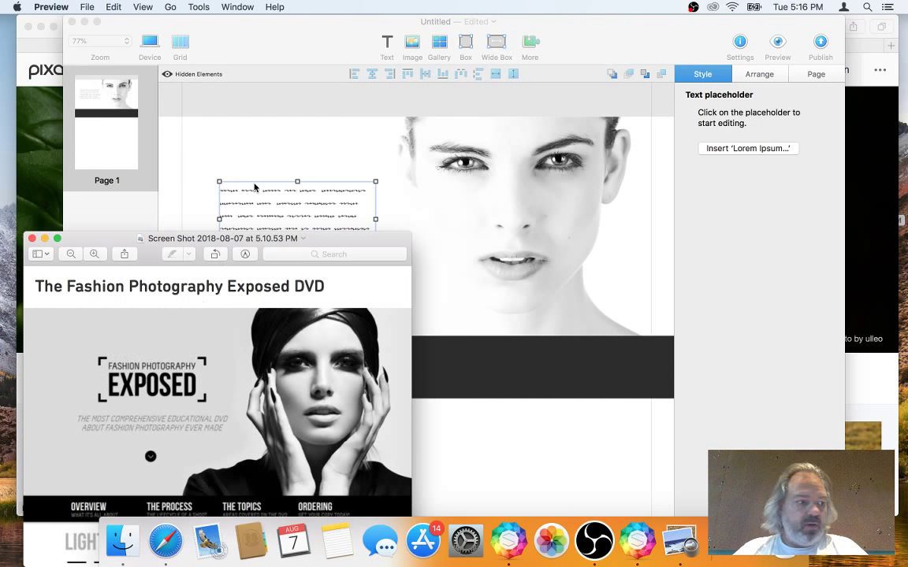
click(288, 171)
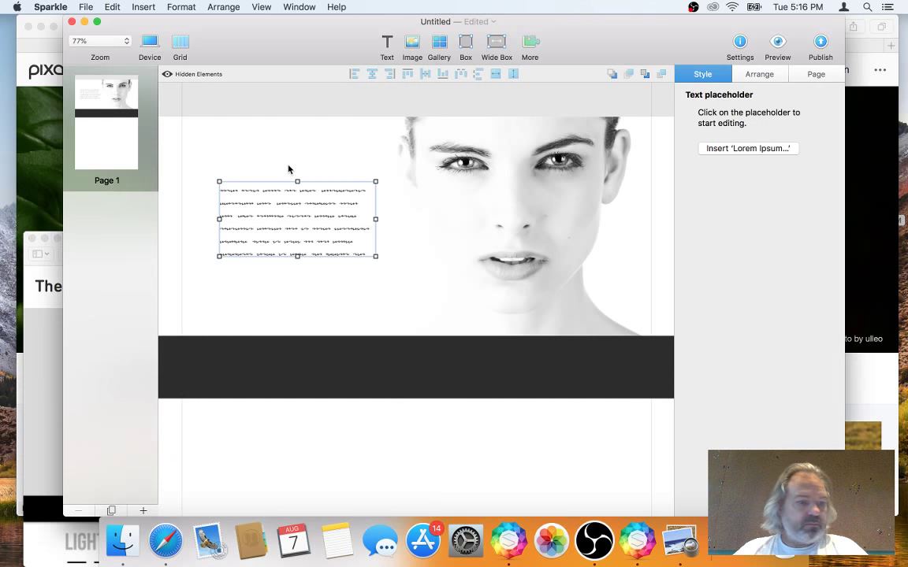
Apply the Title style, type 'Fashion Photography Exposed', select it, and show the Page settings
click(280, 205)
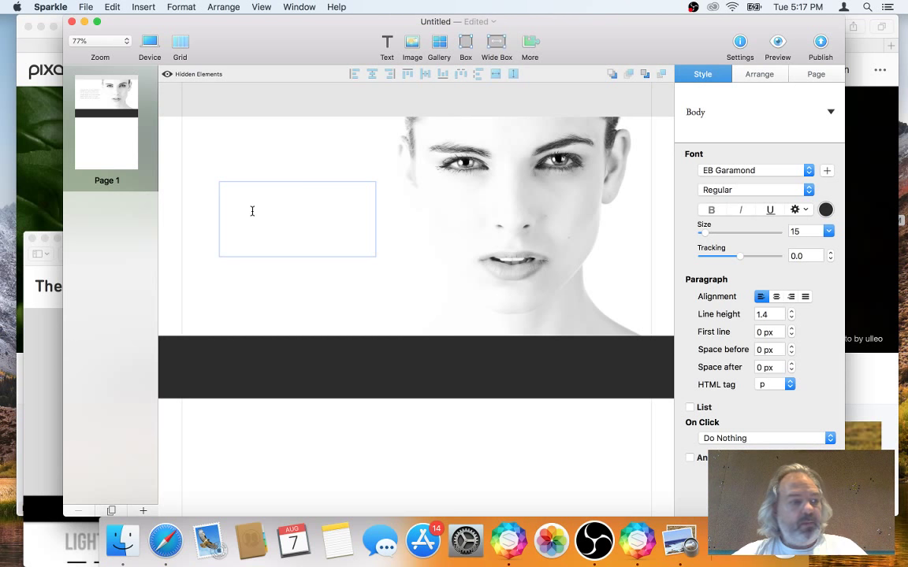
click(706, 116)
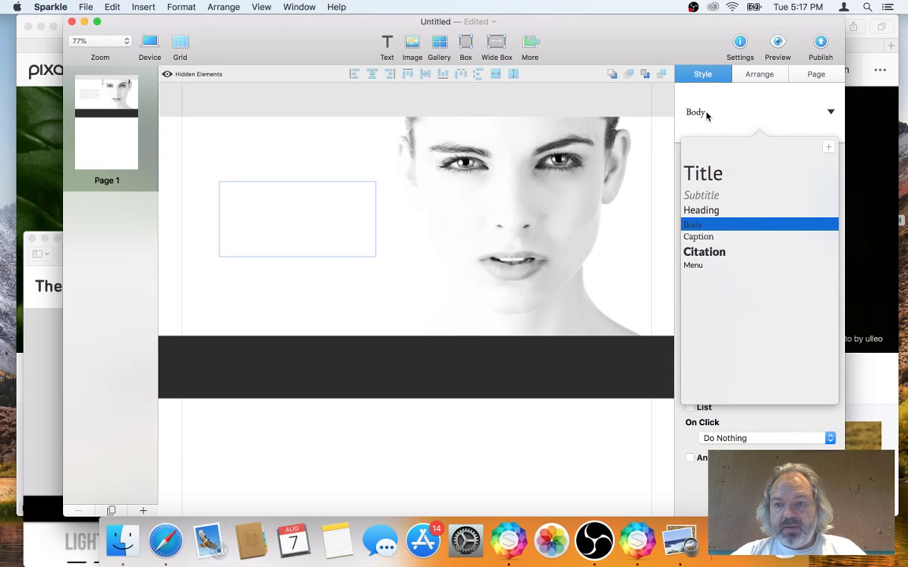
click(718, 179)
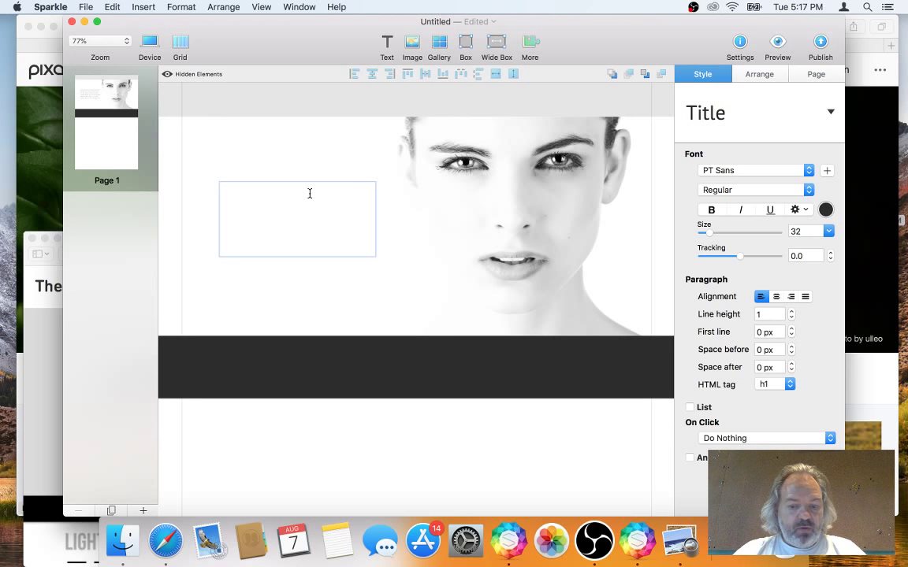
text(FASHION)
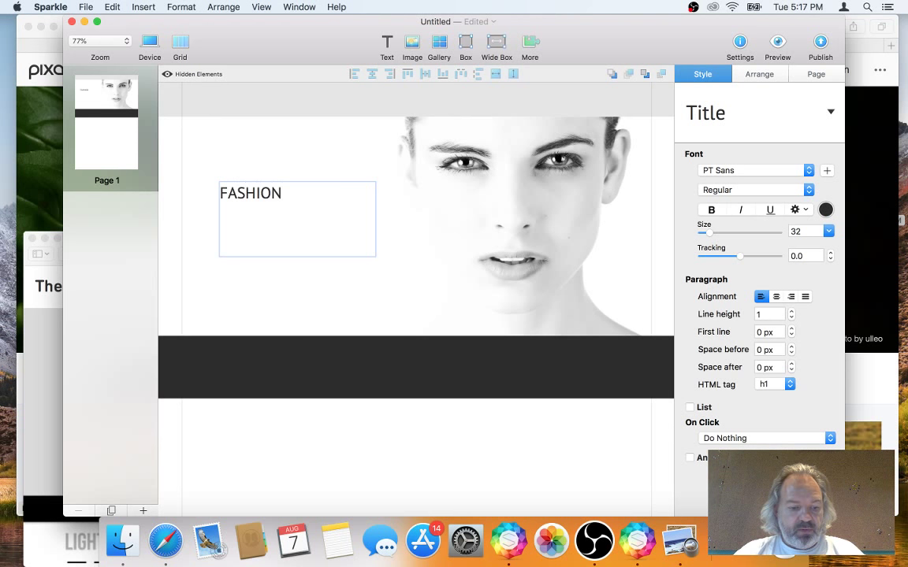
key(BackSpace)
key(BackSpace)
key(BackSpace)
key(BackSpace)
key(BackSpace)
key(BackSpace)
key(BackSpace)
text(Fashion Photography)
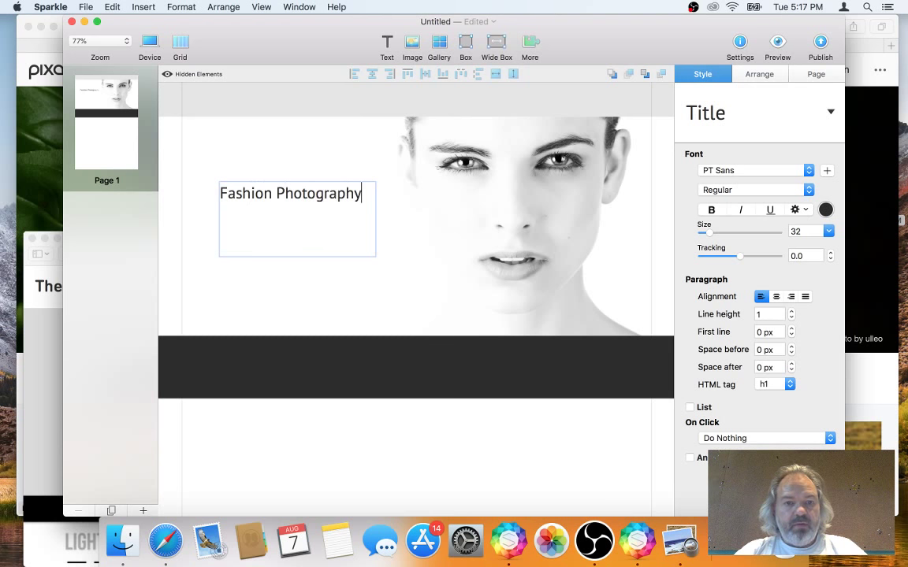
text( Exposed)
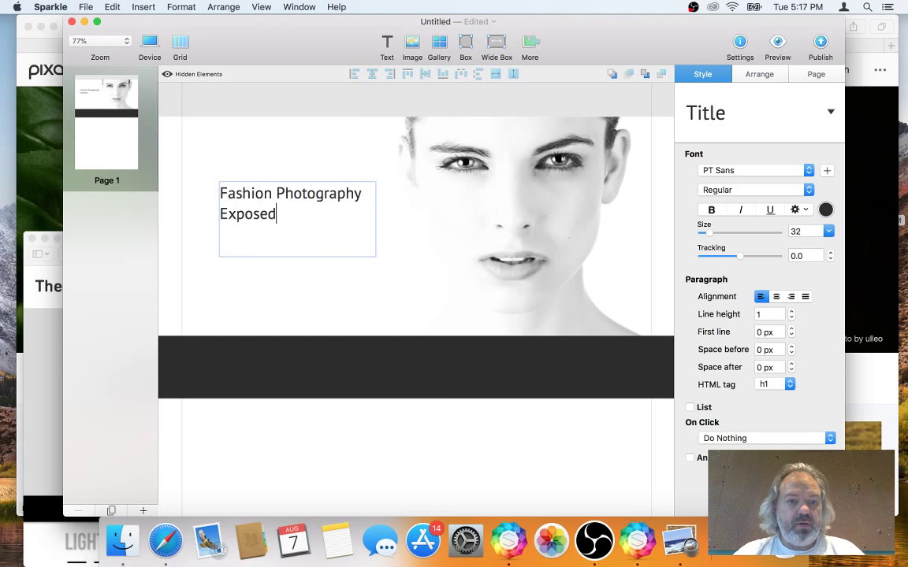
key(shift+alt+Left)
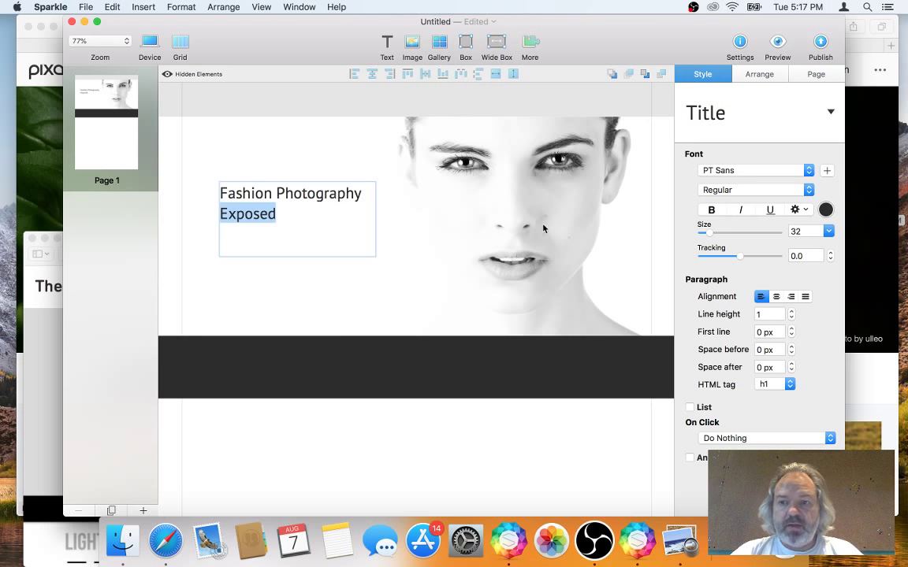
key(shift+Up)
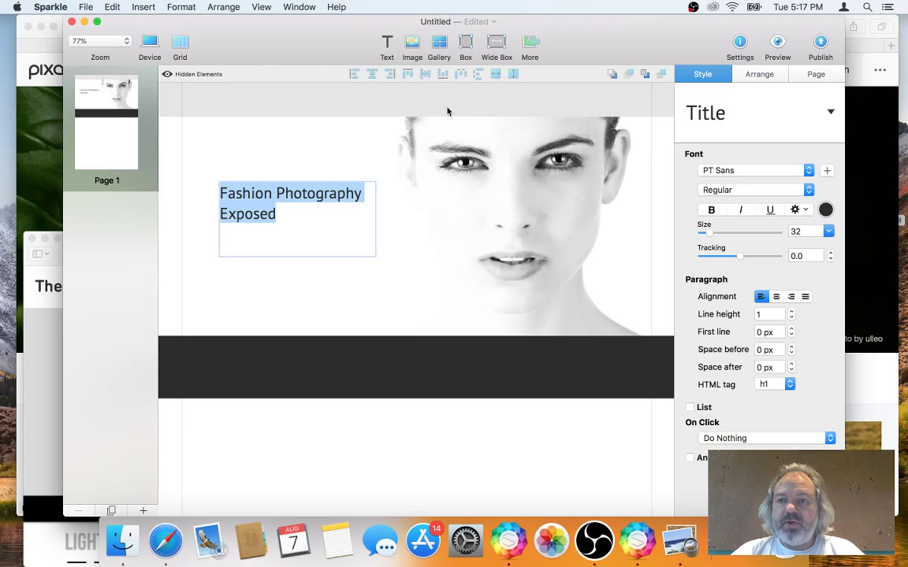
click(829, 79)
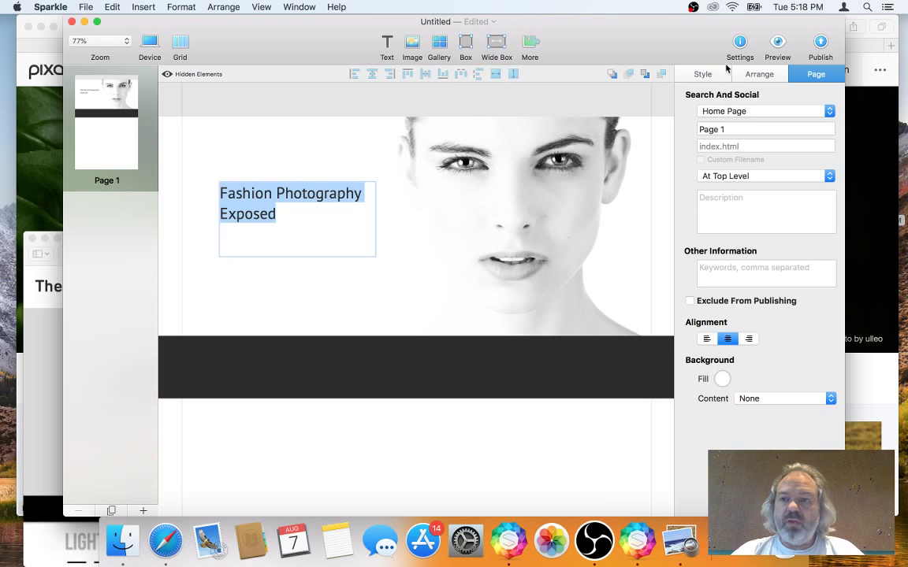
click(740, 43)
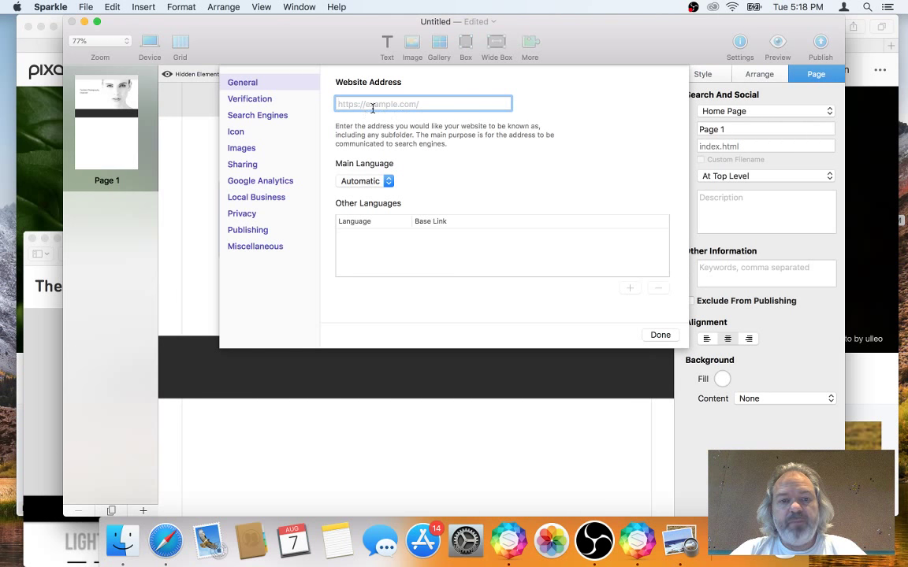
click(659, 336)
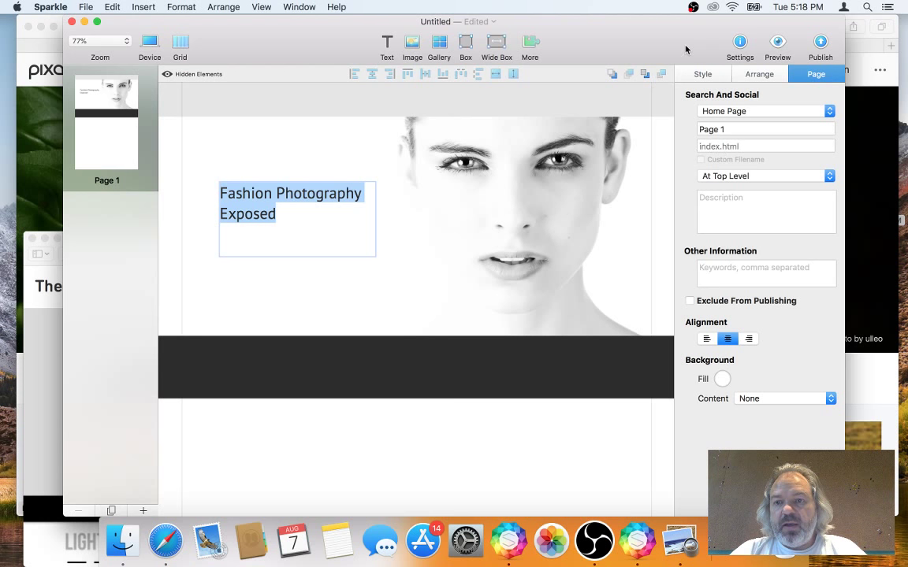
click(344, 103)
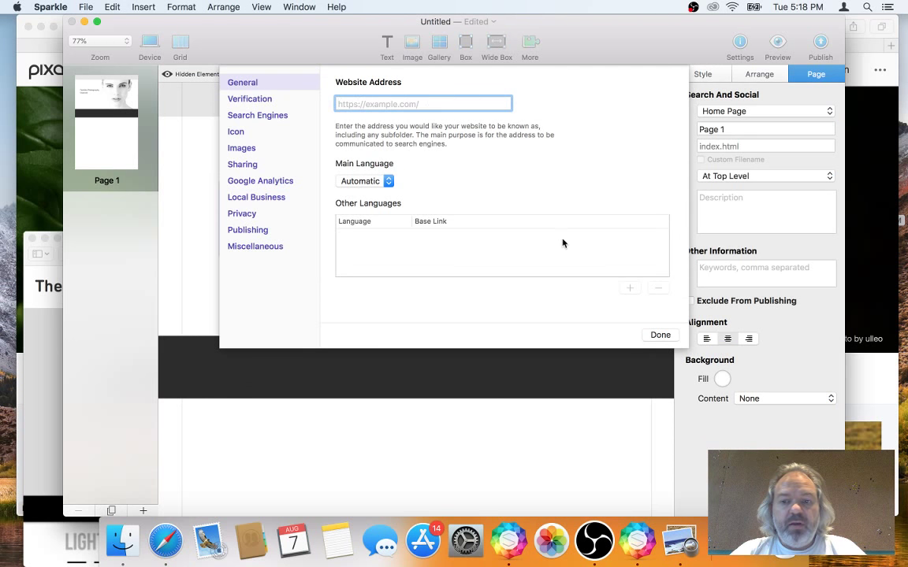
click(659, 335)
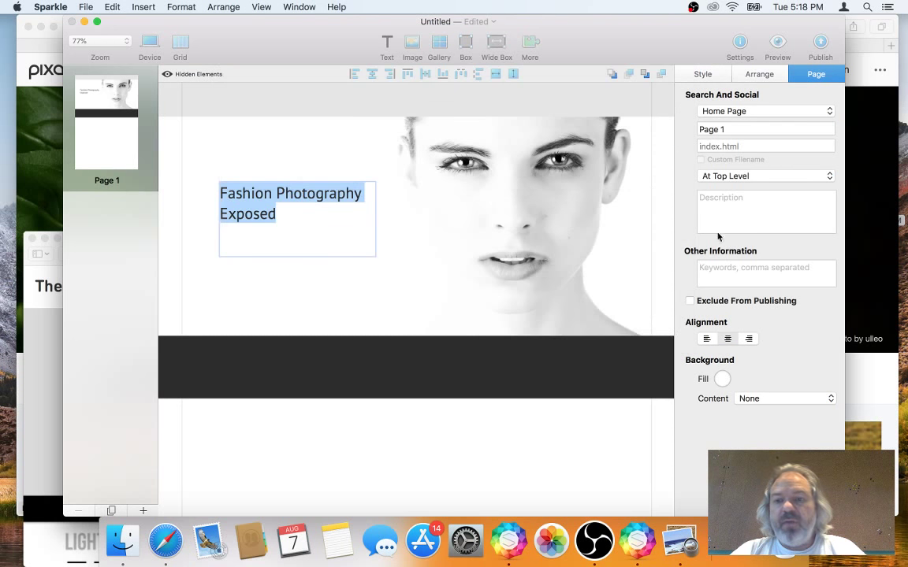
Make the page a regular page and rename it 'London'
click(729, 112)
click(738, 124)
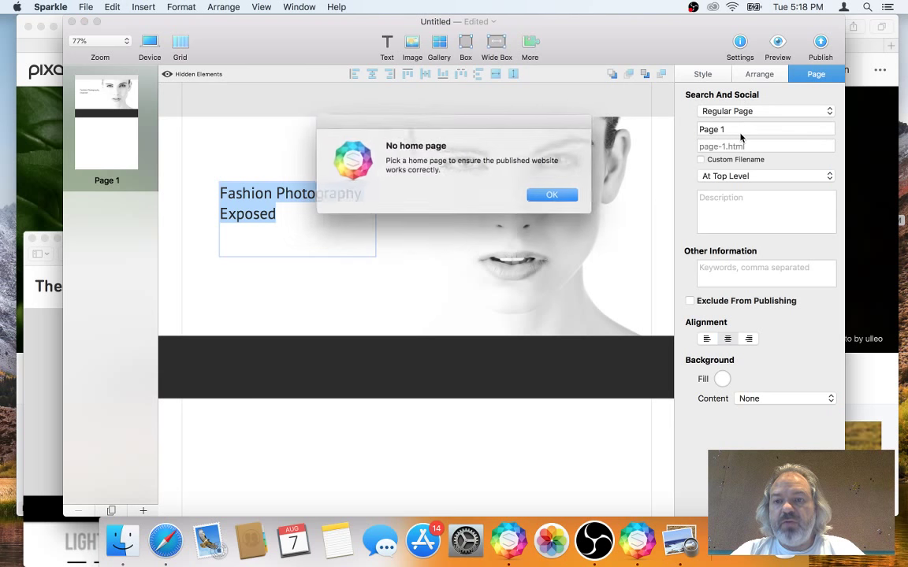
click(548, 194)
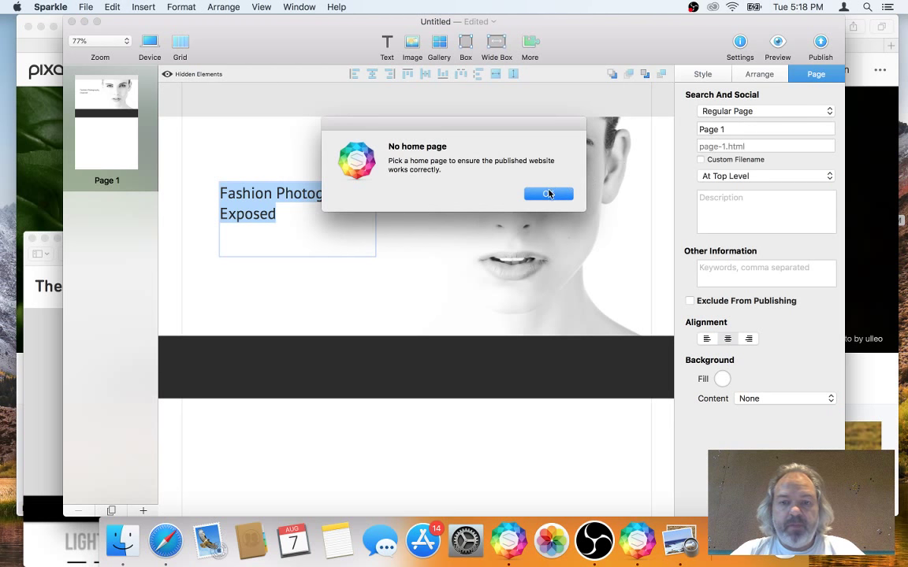
click(726, 128)
key(super+a)
text(London)
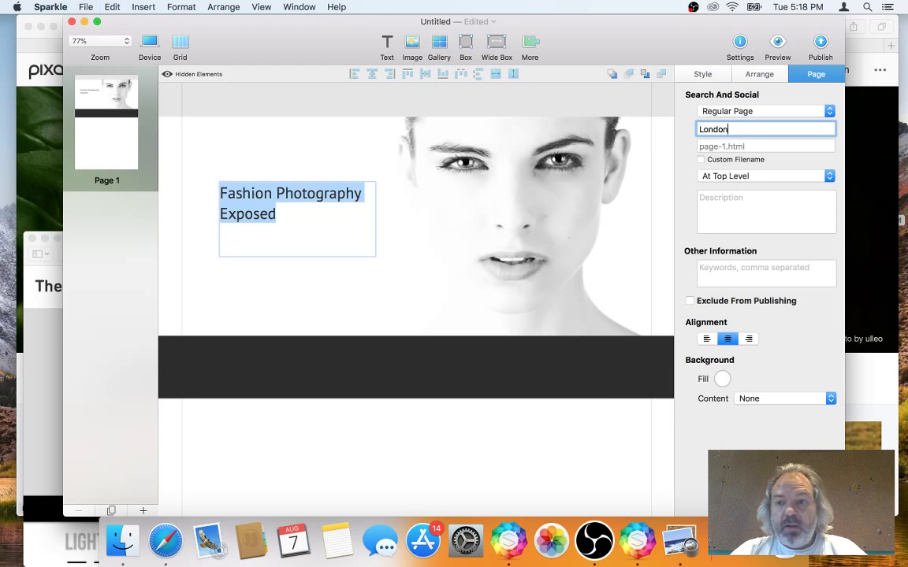
key(Return)
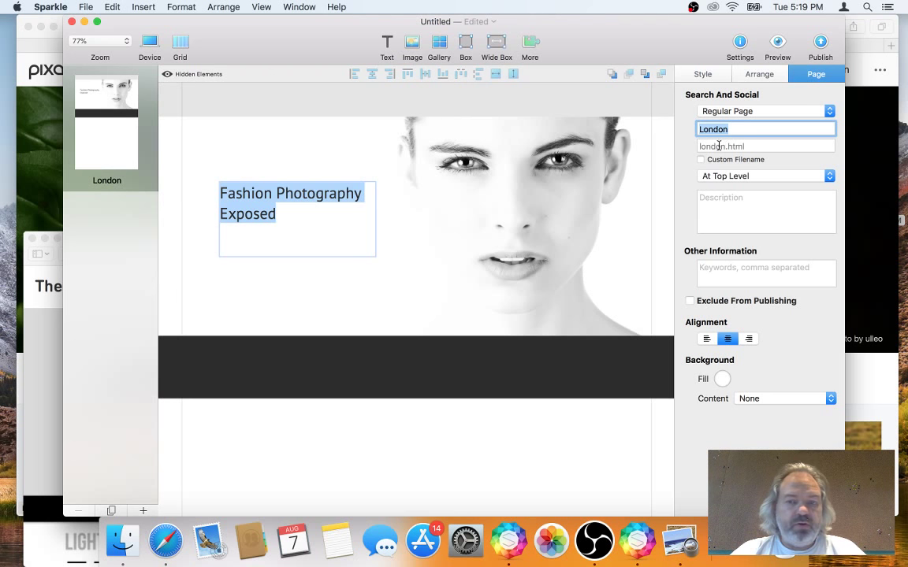
Set it as home page again, titled 'Fashion Photography Exposed - the best photography around here'
click(756, 115)
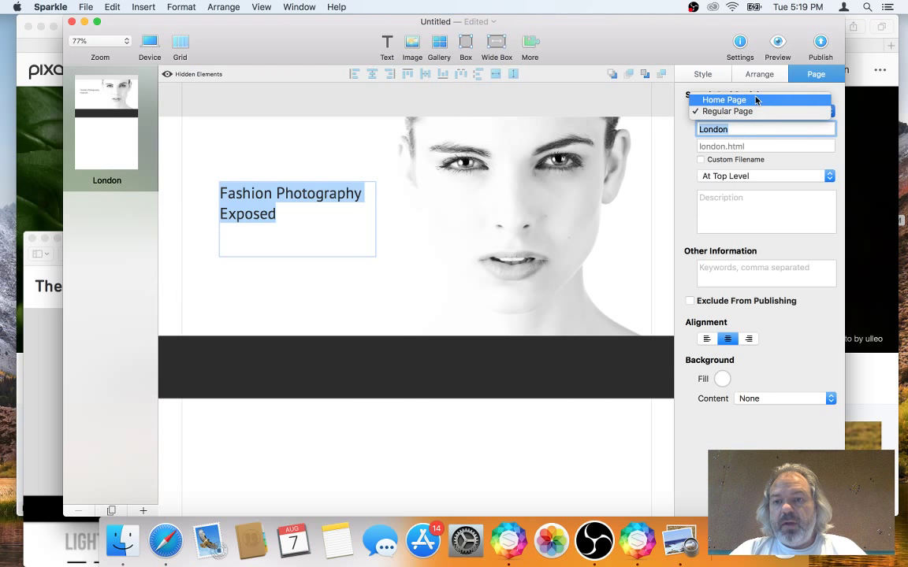
click(755, 96)
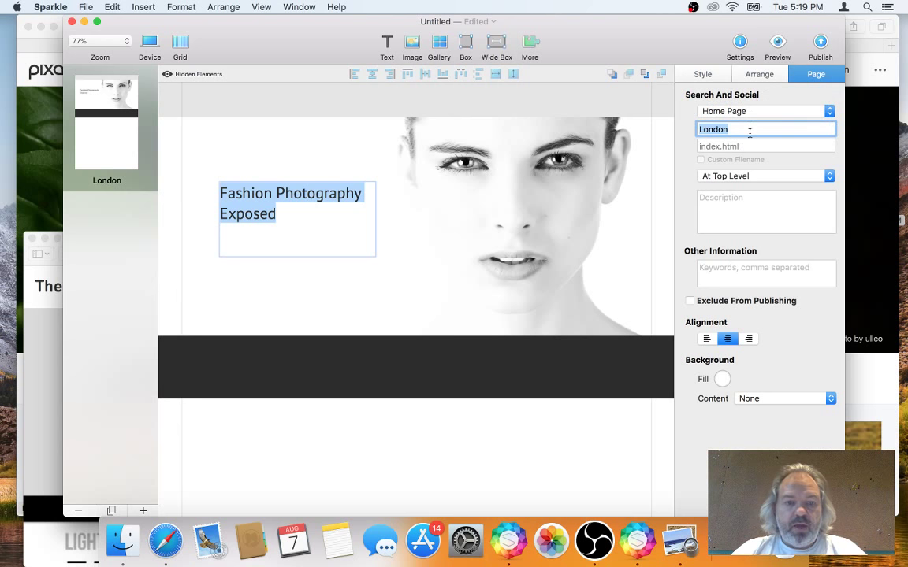
text(Fashion Ph)
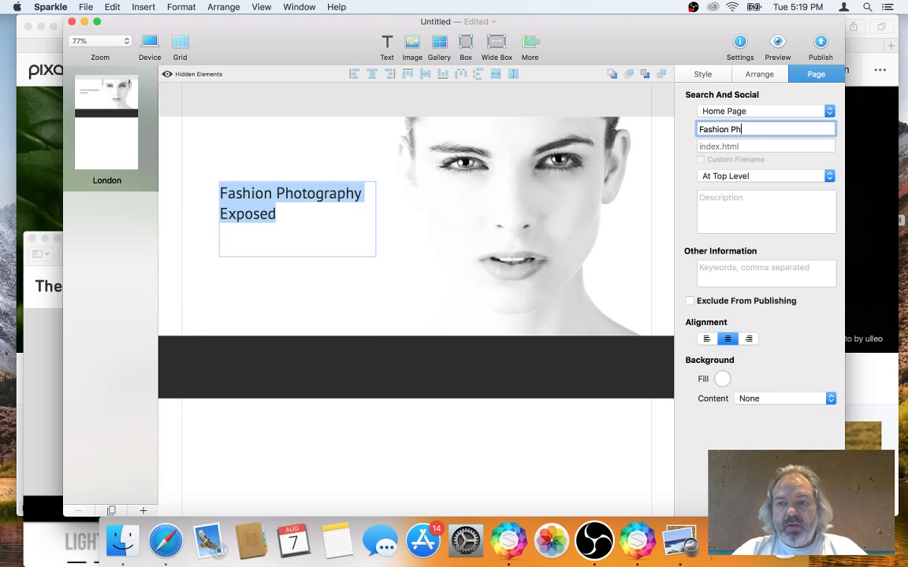
text(otography Exposed -)
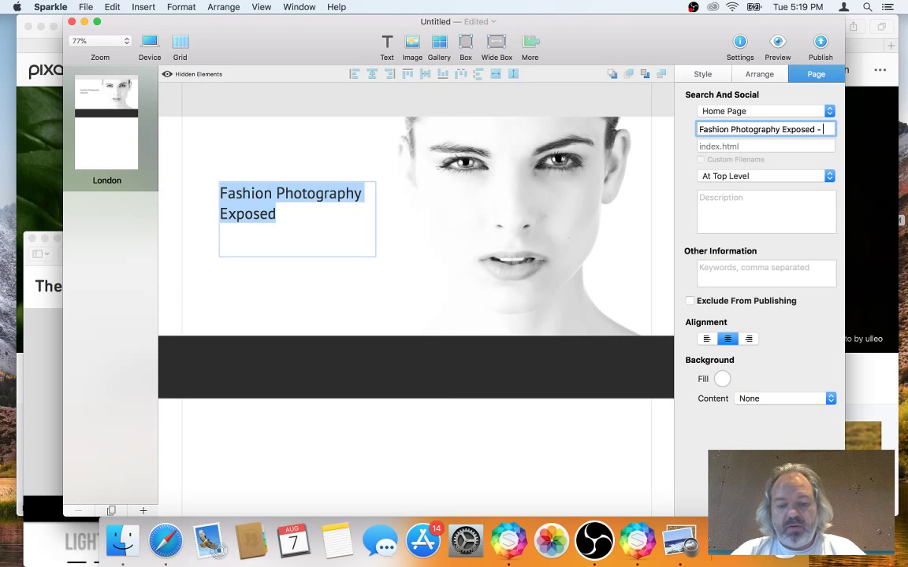
text(the best )
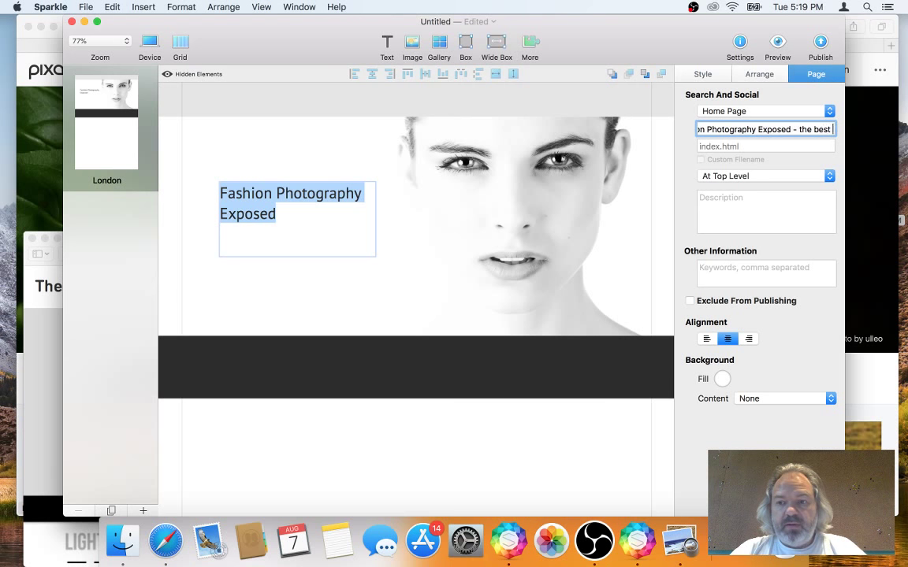
text(photograph)
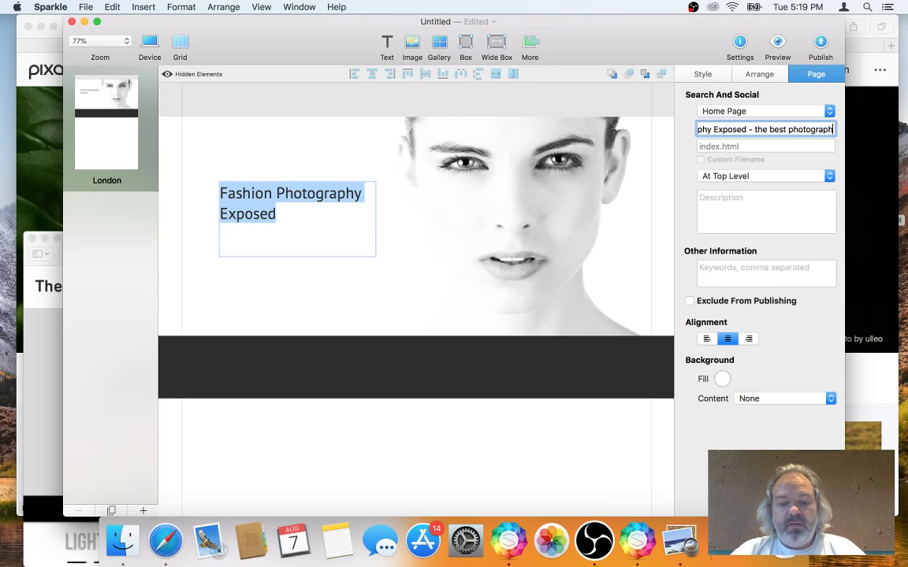
text(y around here)
key(Return)
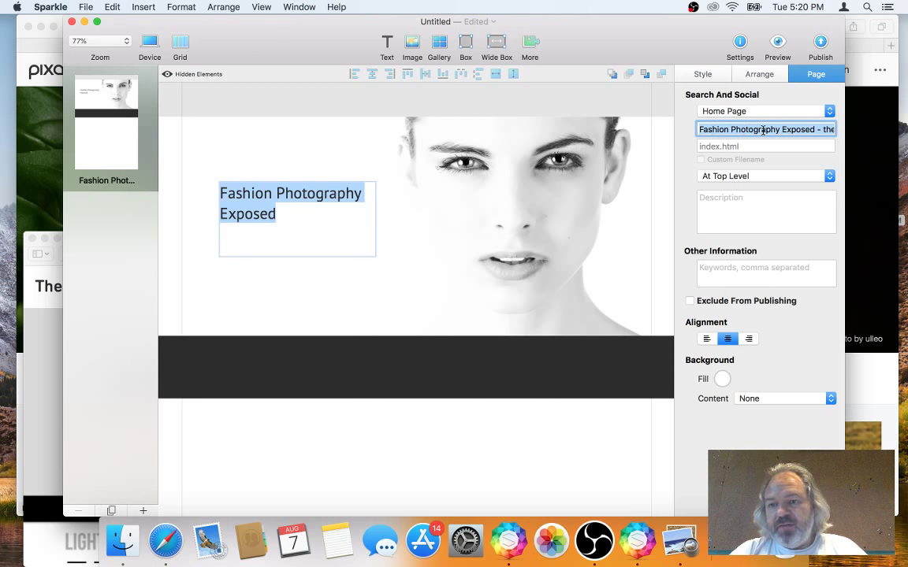
Select the whole title text and check the font list, keeping PT Sans
click(258, 213)
click(701, 73)
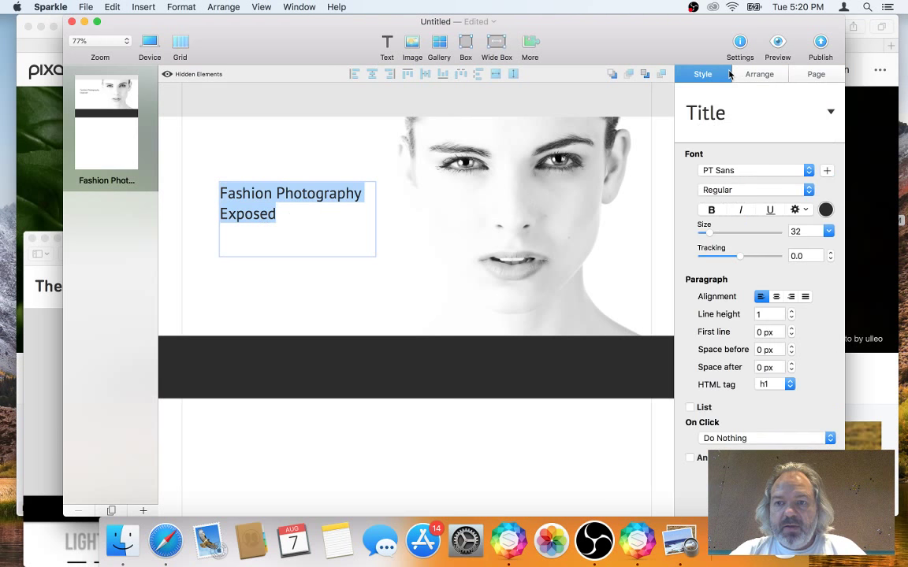
triple_click(300, 207)
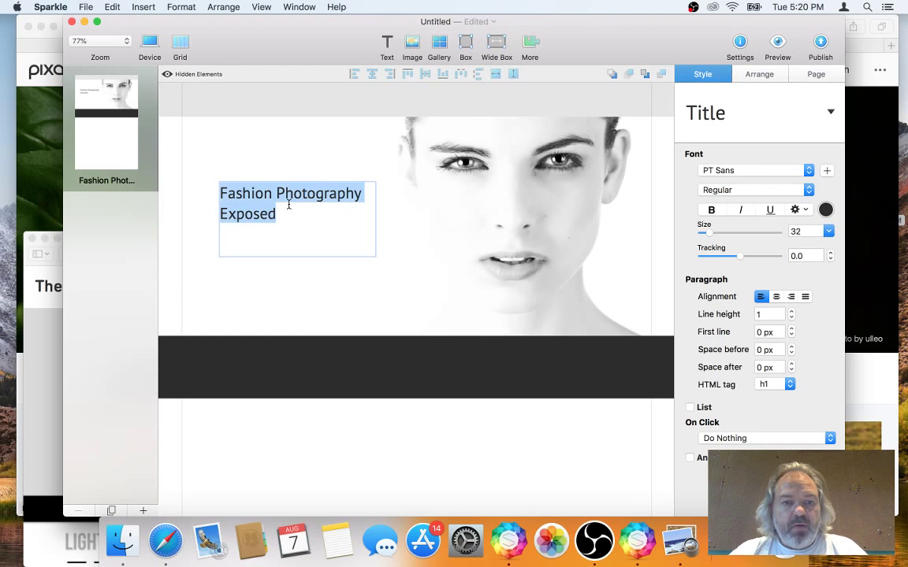
click(773, 171)
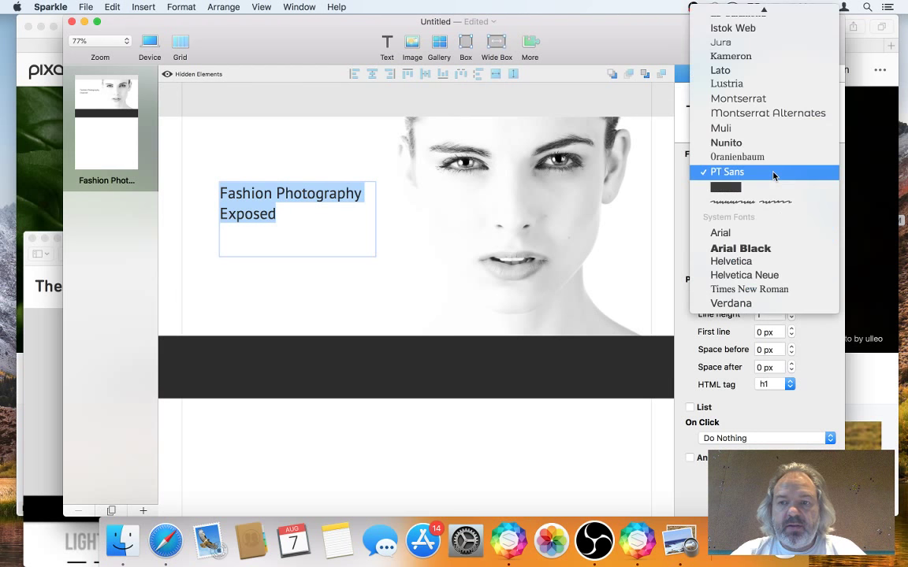
mouse_move(760, 9)
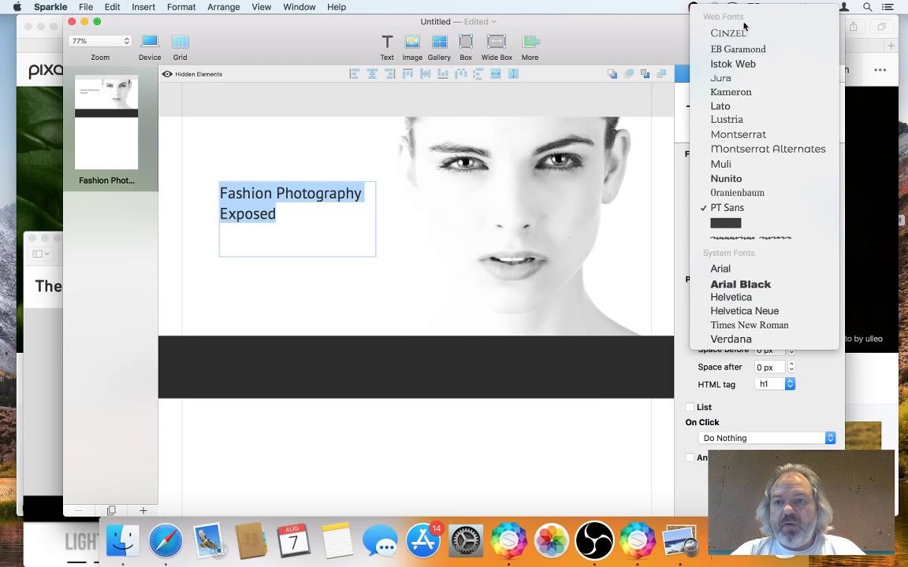
key(Escape)
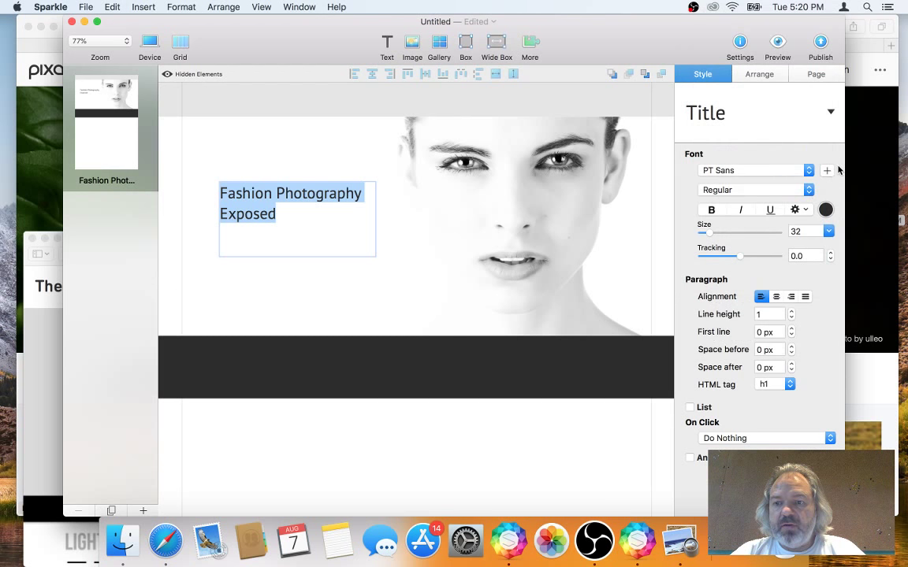
Browse the font library's custom web fonts and title display faces
click(825, 171)
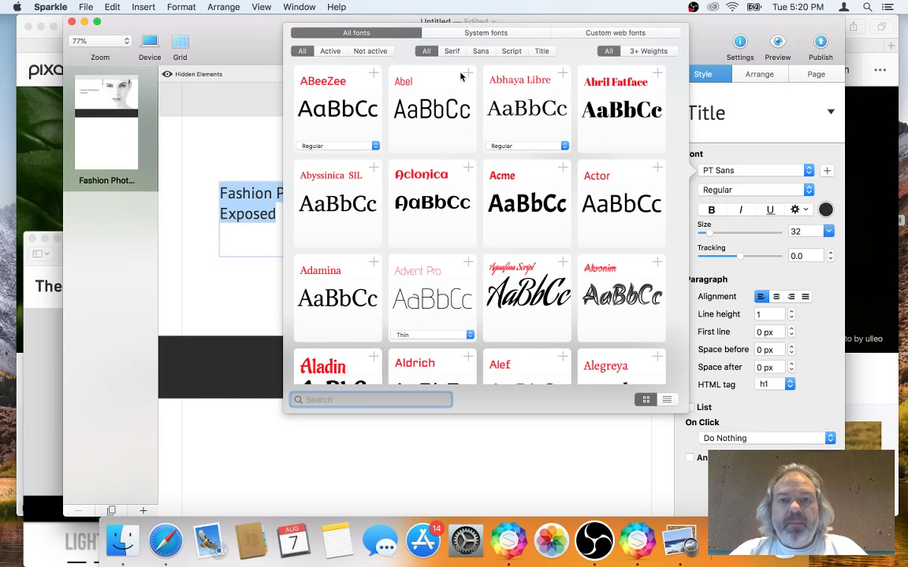
click(590, 33)
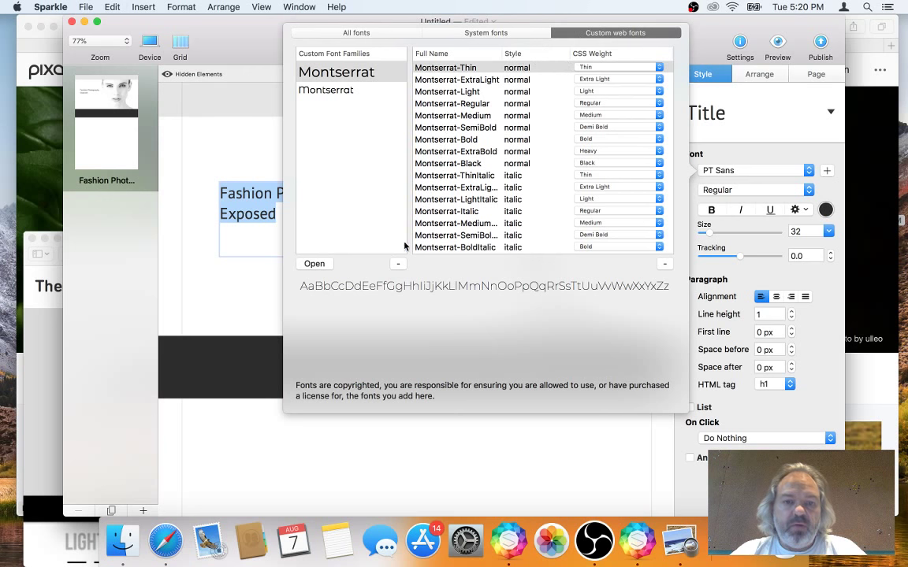
click(402, 34)
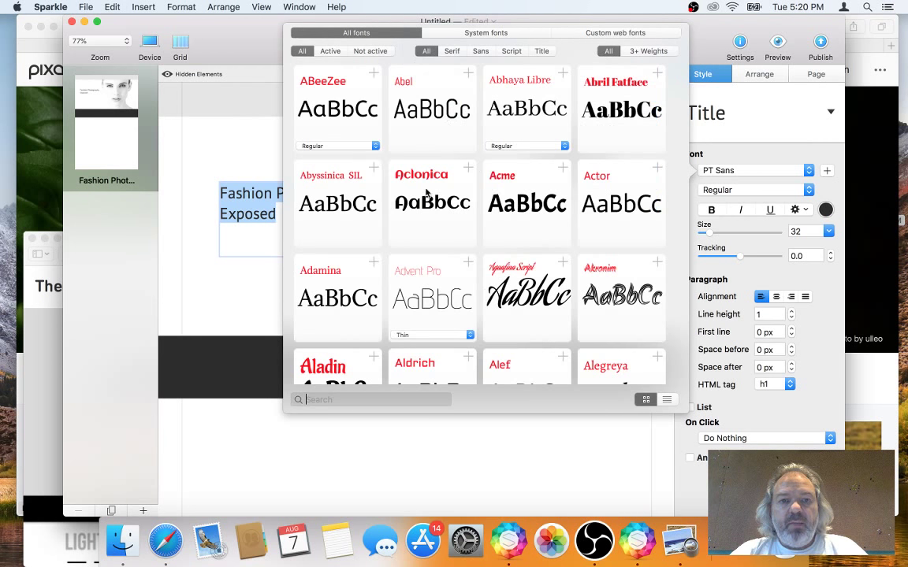
click(542, 51)
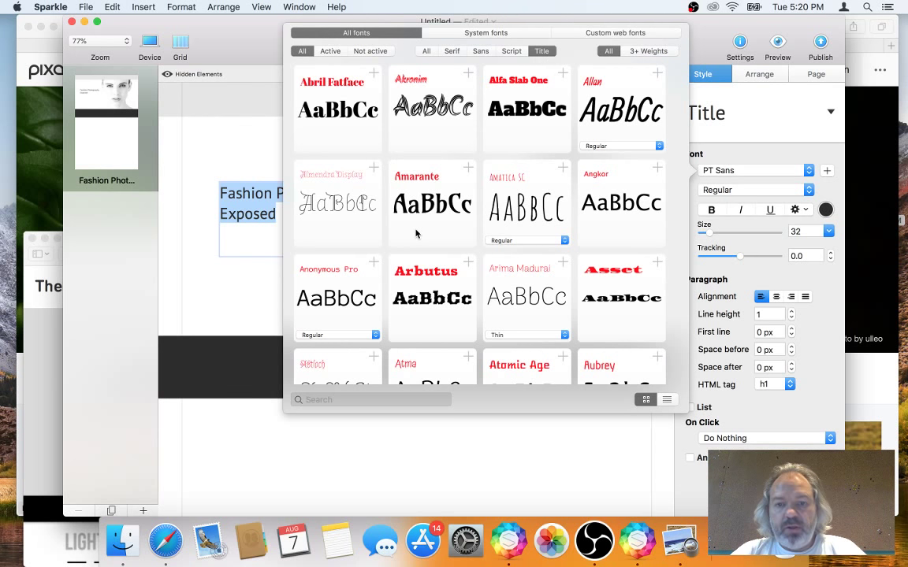
scroll(416, 233, down, 4)
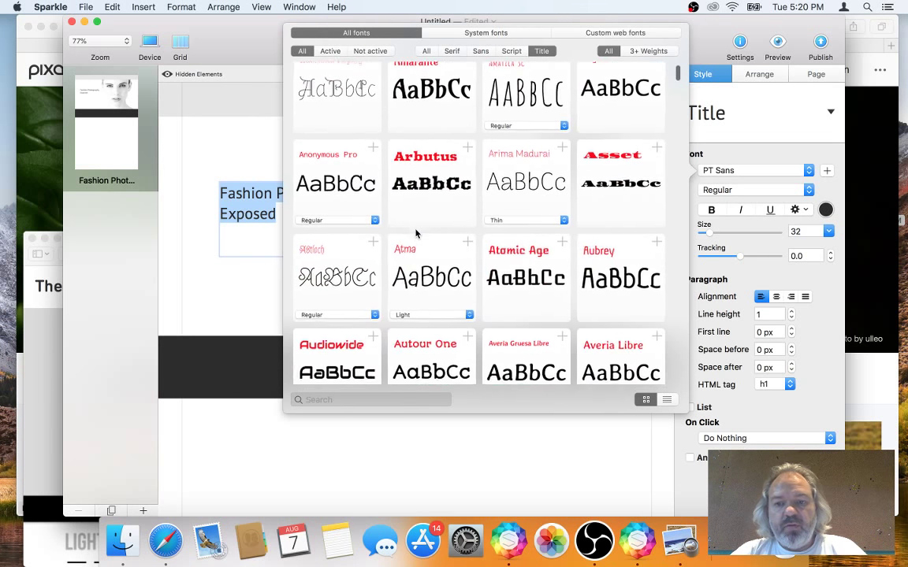
scroll(416, 233, down, 4)
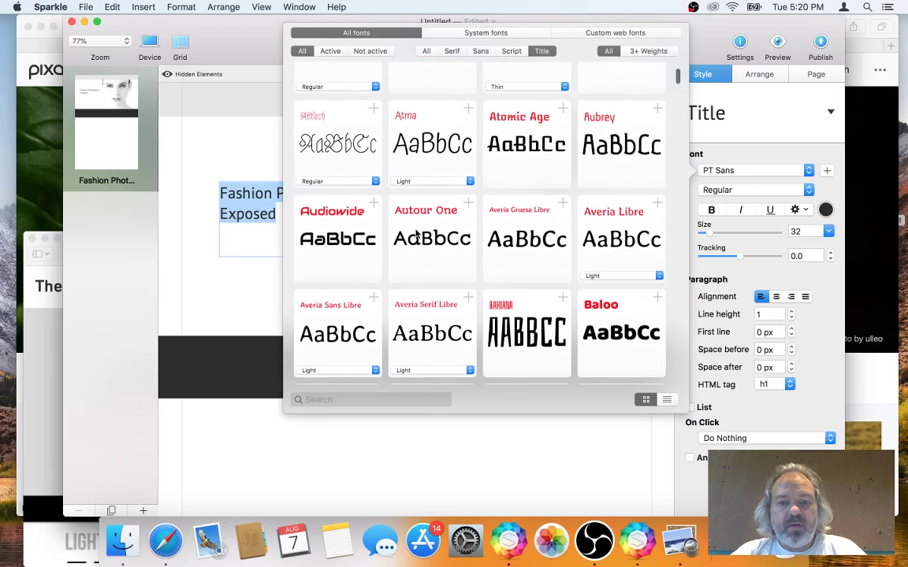
scroll(416, 233, down, 4)
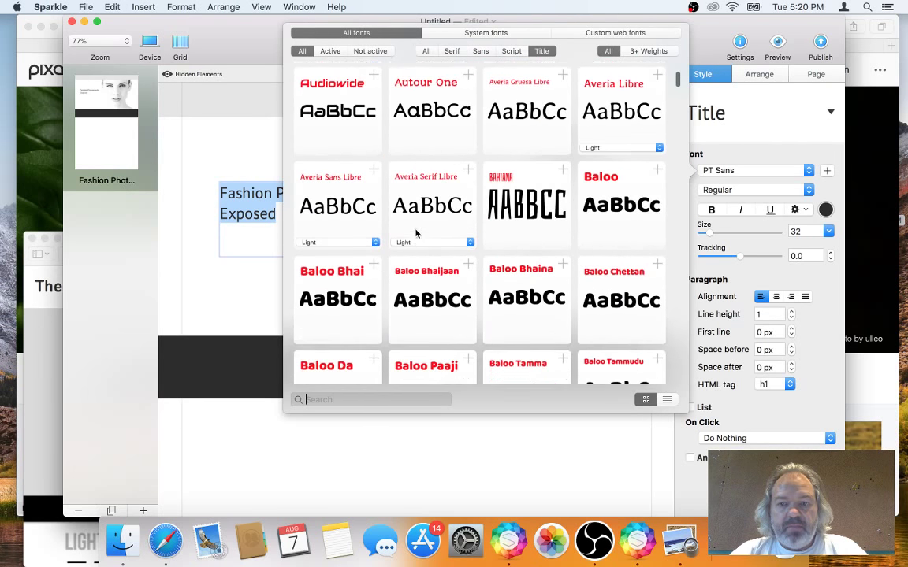
scroll(416, 233, down, 5)
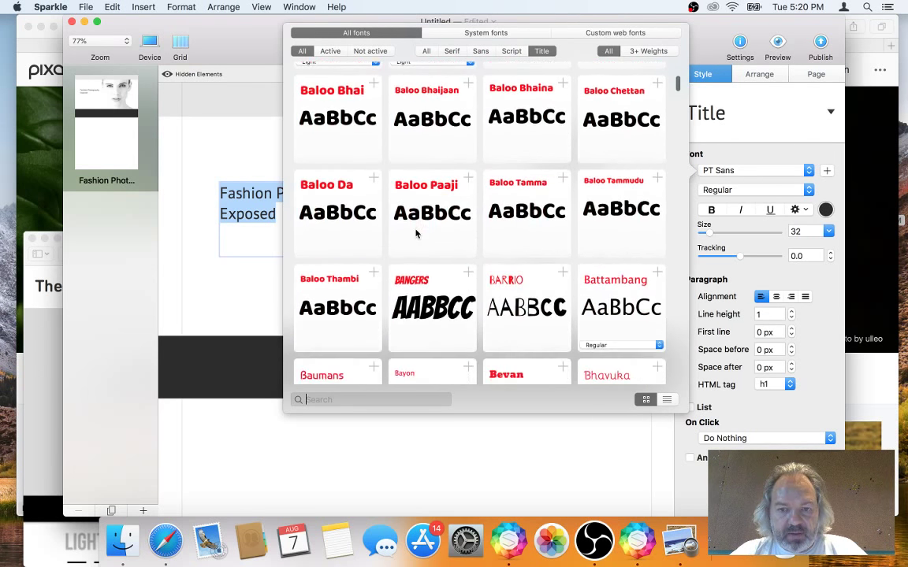
Compare with the reference screenshot, then reopen the web font library
click(45, 306)
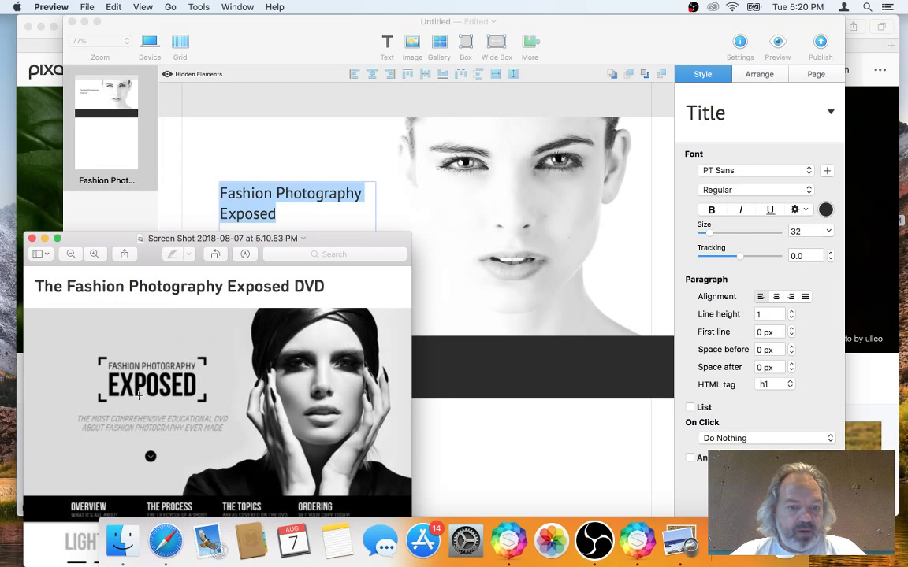
click(827, 171)
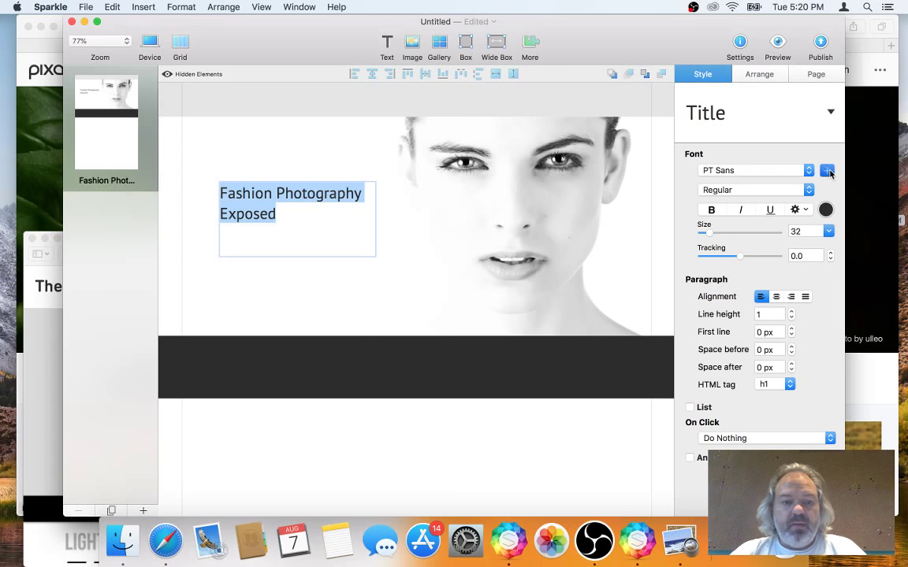
click(827, 171)
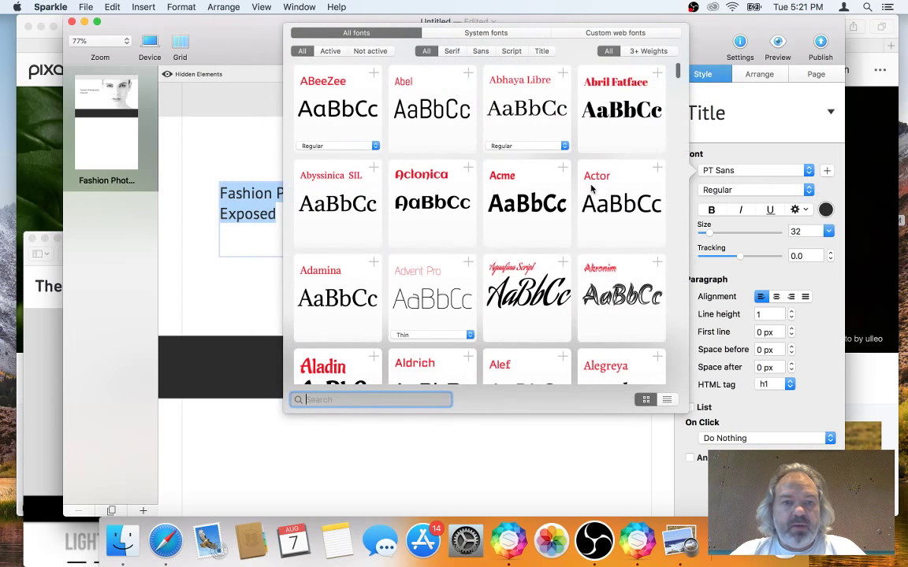
Add the Acme, Alfa Slab One and Anton web fonts to the site
click(526, 207)
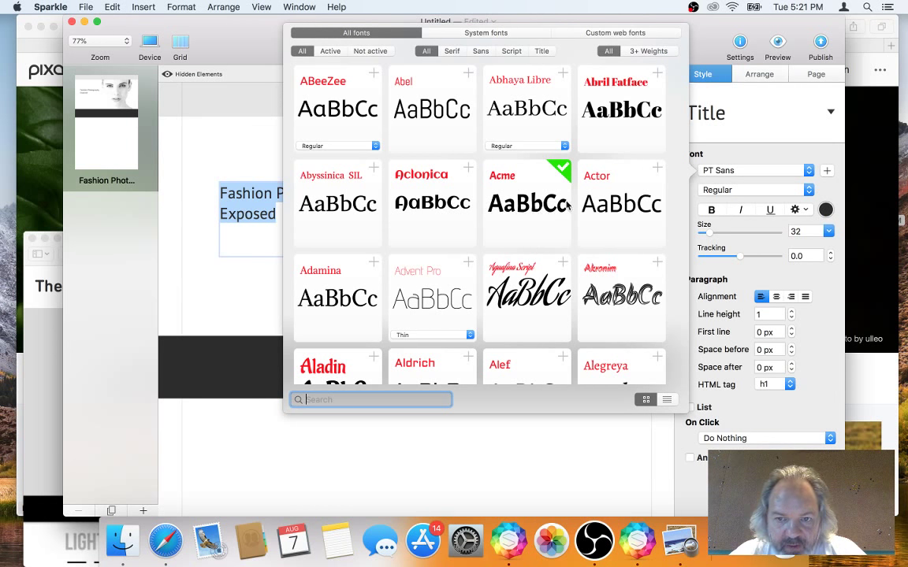
scroll(537, 217, down, 5)
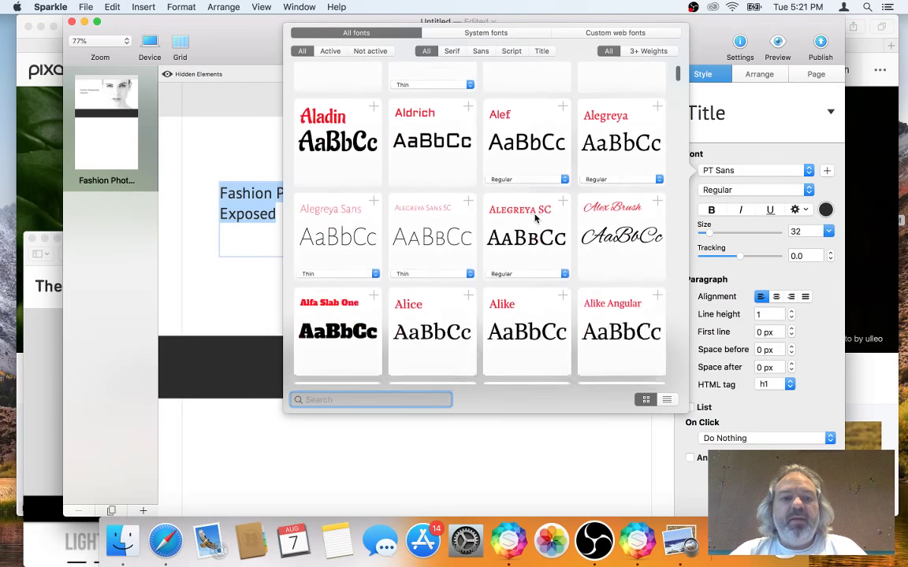
scroll(534, 221, down, 1)
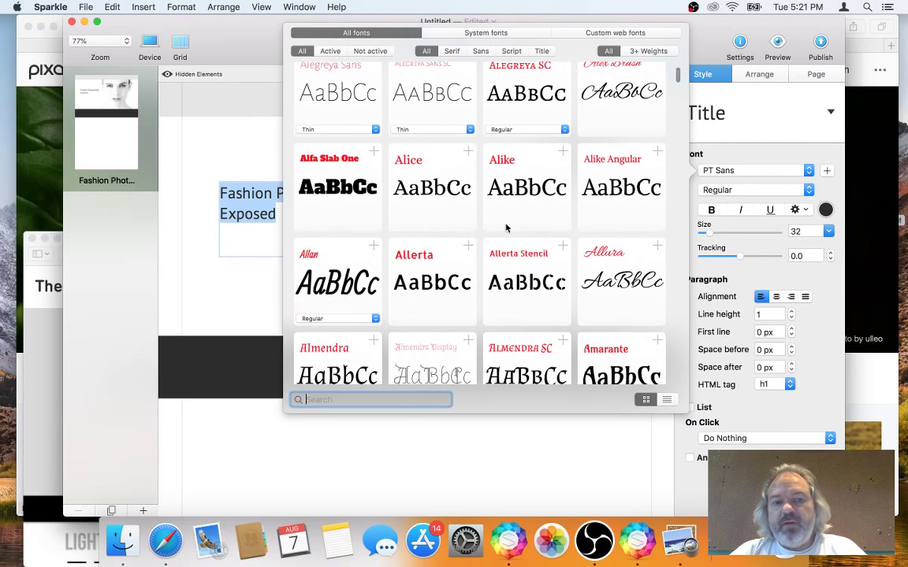
click(349, 198)
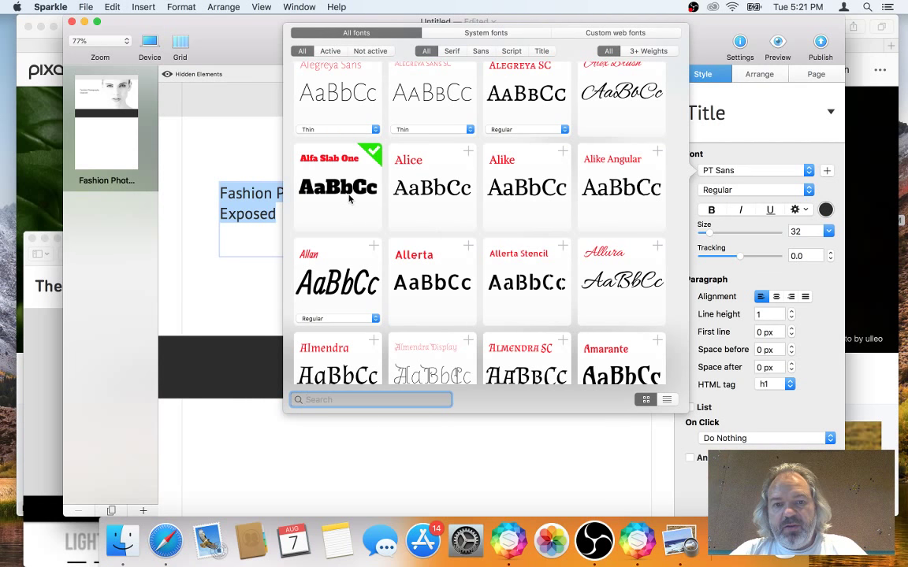
scroll(349, 199, down, 4)
scroll(455, 258, down, 10)
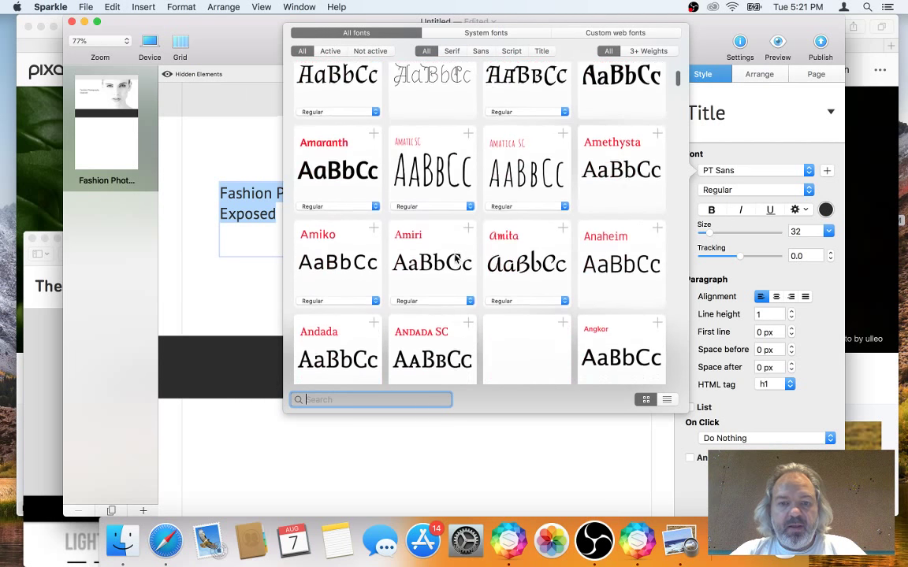
scroll(455, 259, down, 4)
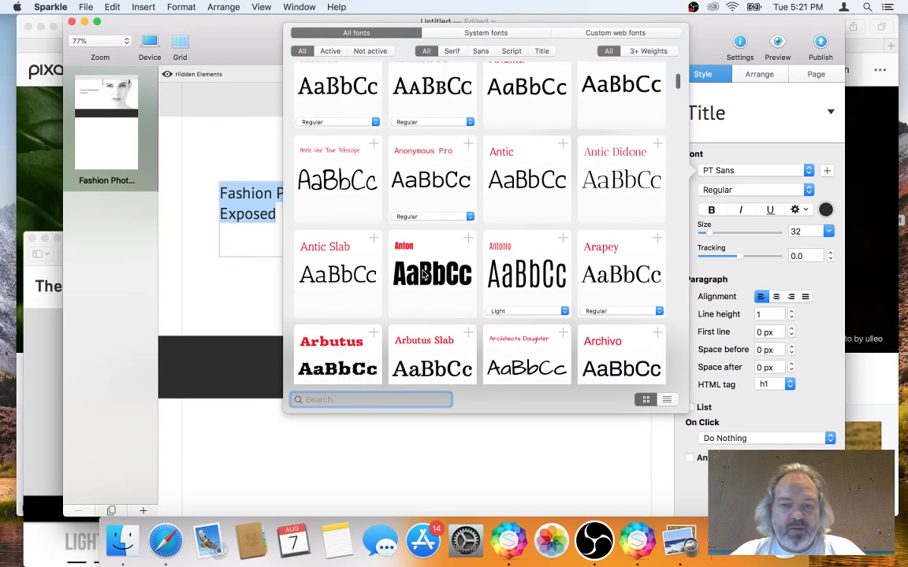
click(424, 273)
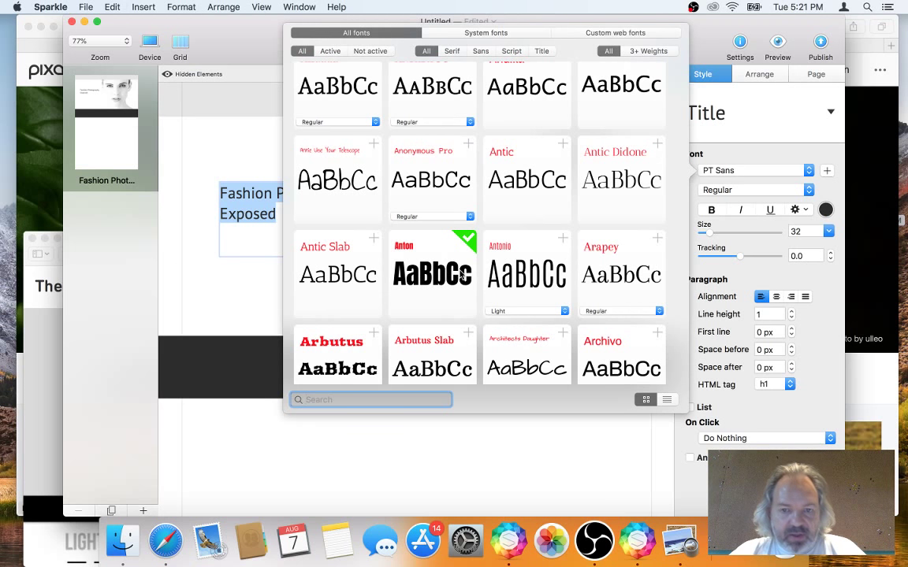
click(743, 167)
click(744, 172)
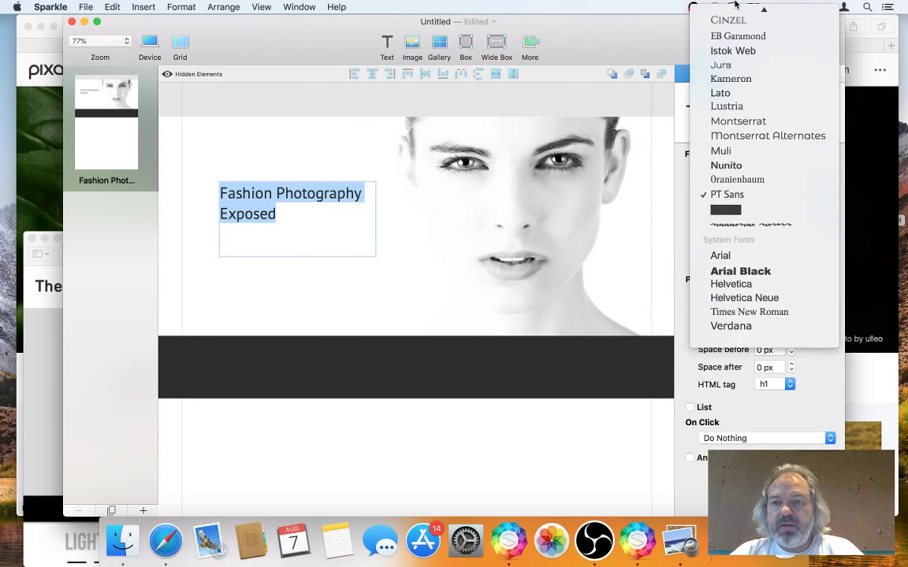
Set the title's font to Anton and select the whole title
click(741, 65)
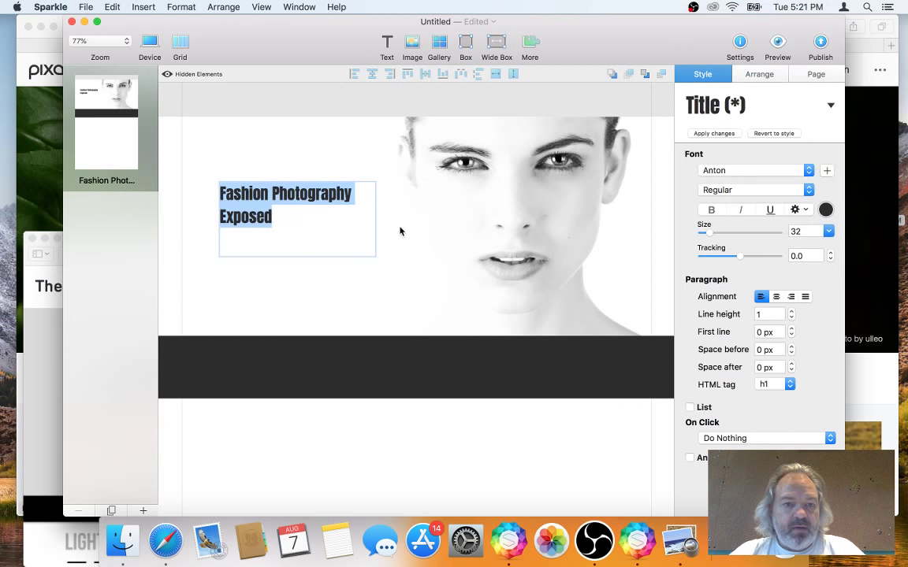
click(294, 223)
double_click(294, 224)
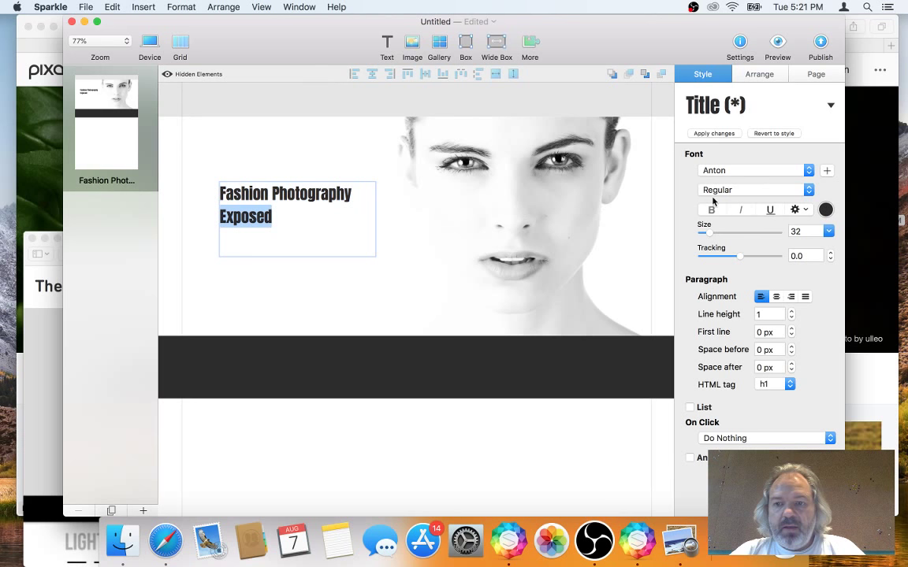
key(super+a)
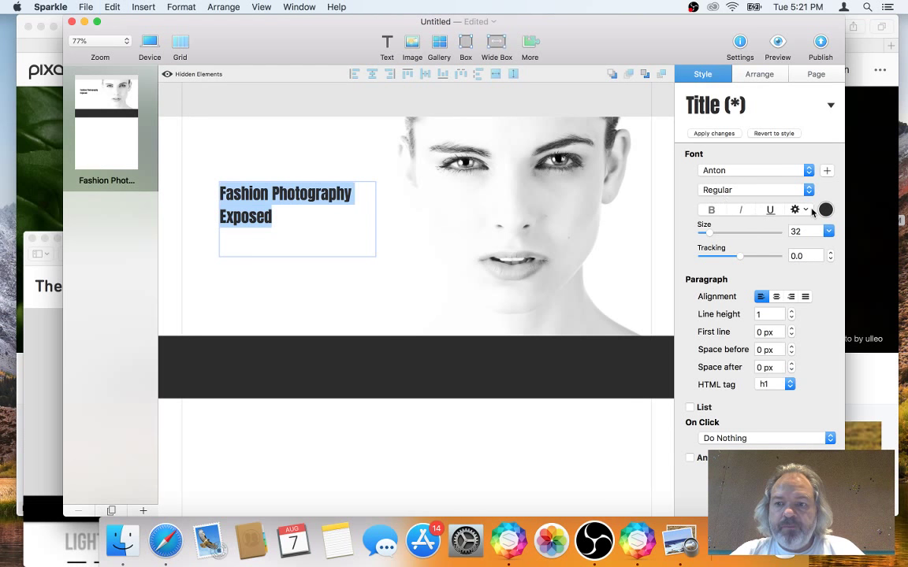
Set capitalization to Uppercase so the title reads FASHION PHOTOGRAPHY EXPOSED
click(806, 210)
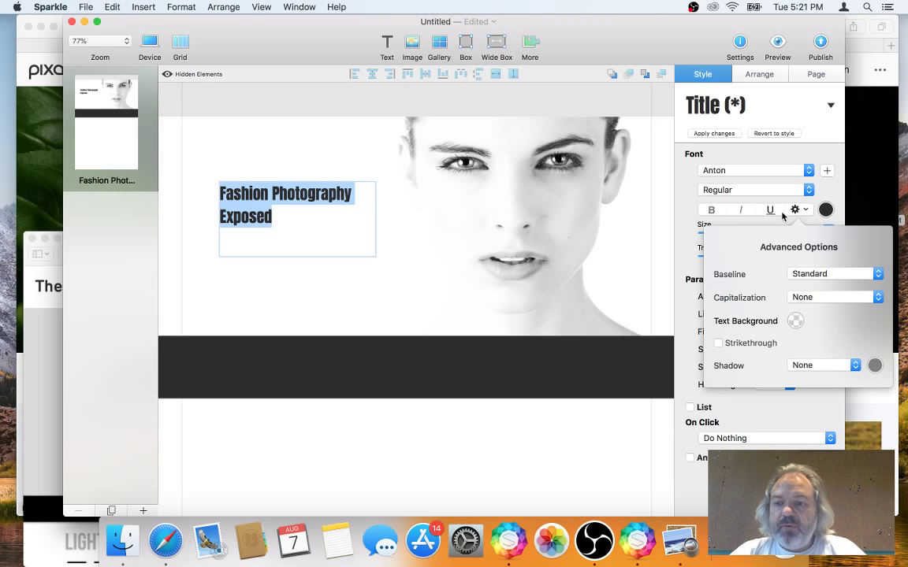
click(788, 297)
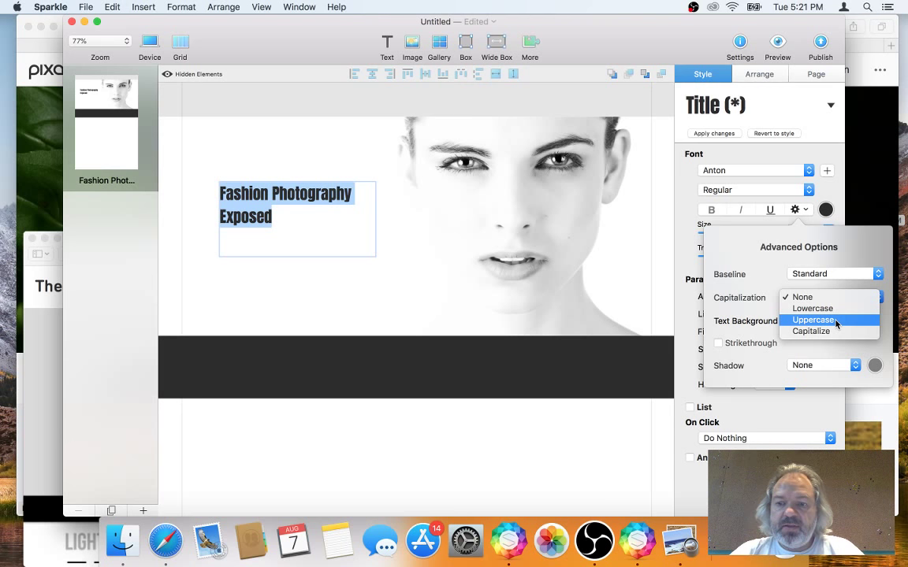
click(835, 320)
click(837, 298)
click(834, 273)
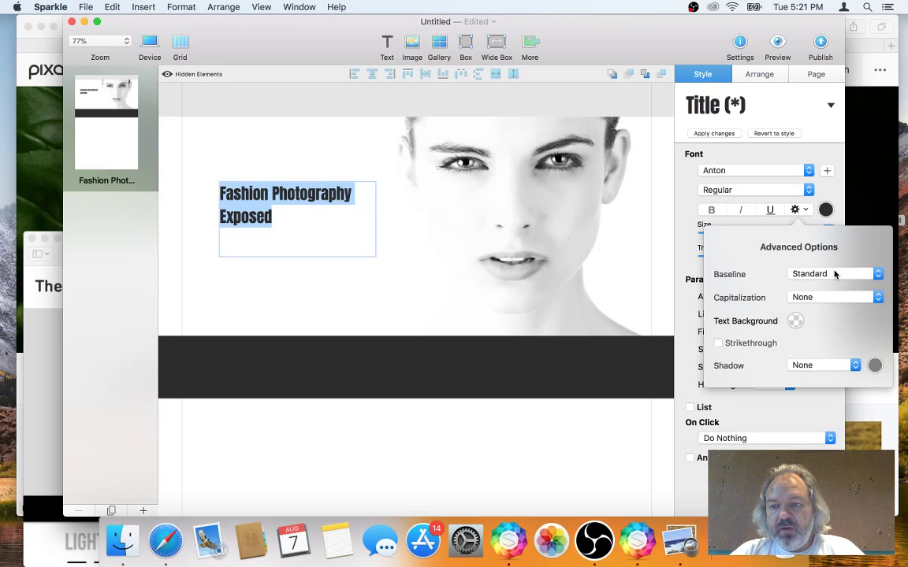
click(834, 301)
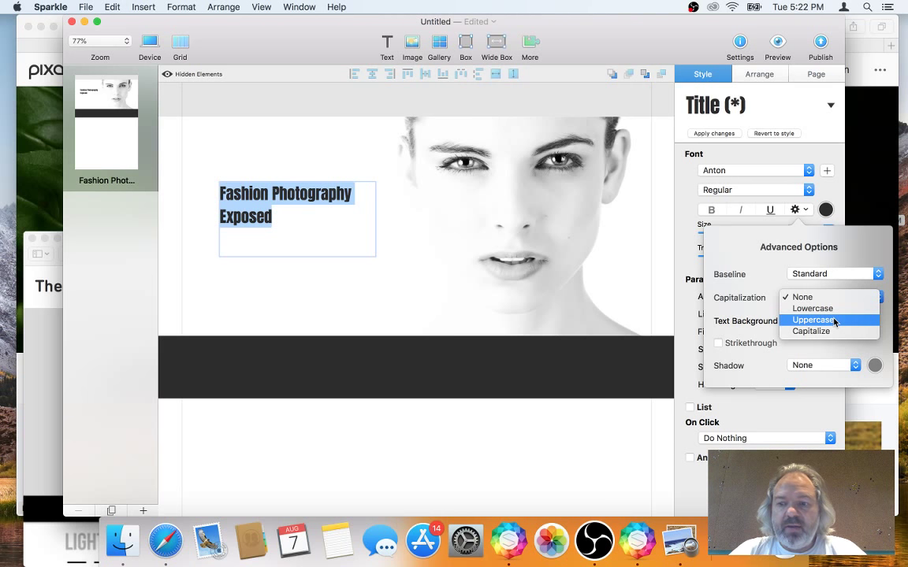
click(834, 320)
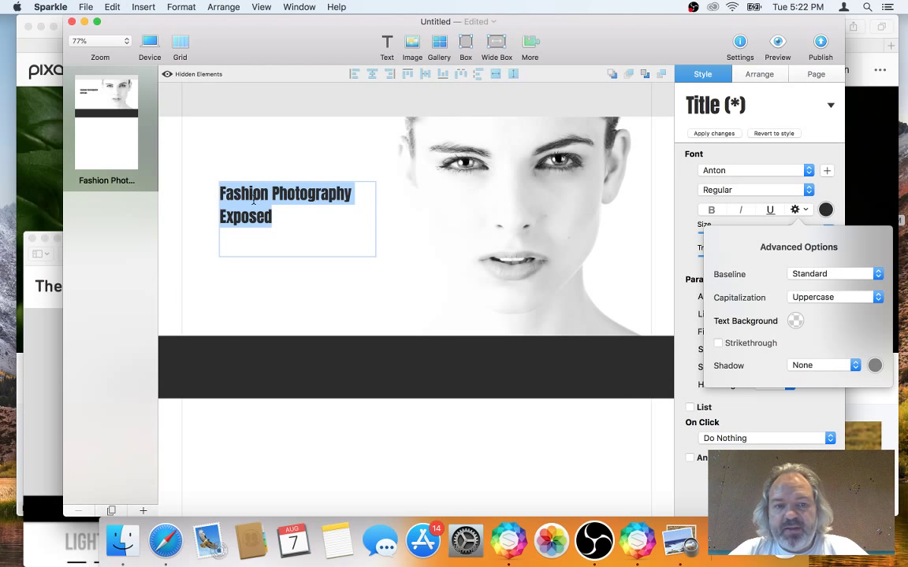
click(202, 199)
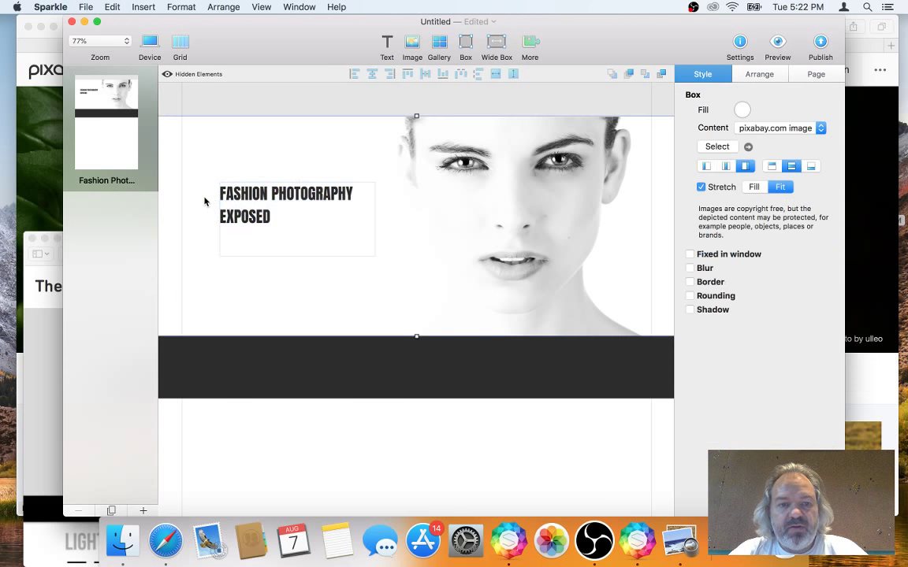
Undo the accidental typing and center-align the whole title text
click(271, 215)
double_click(271, 215)
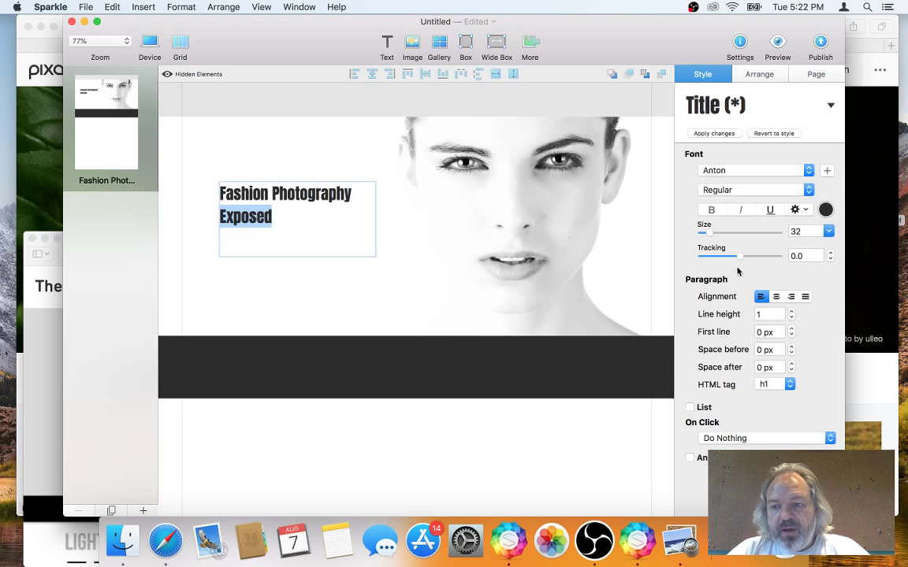
text(xqx)
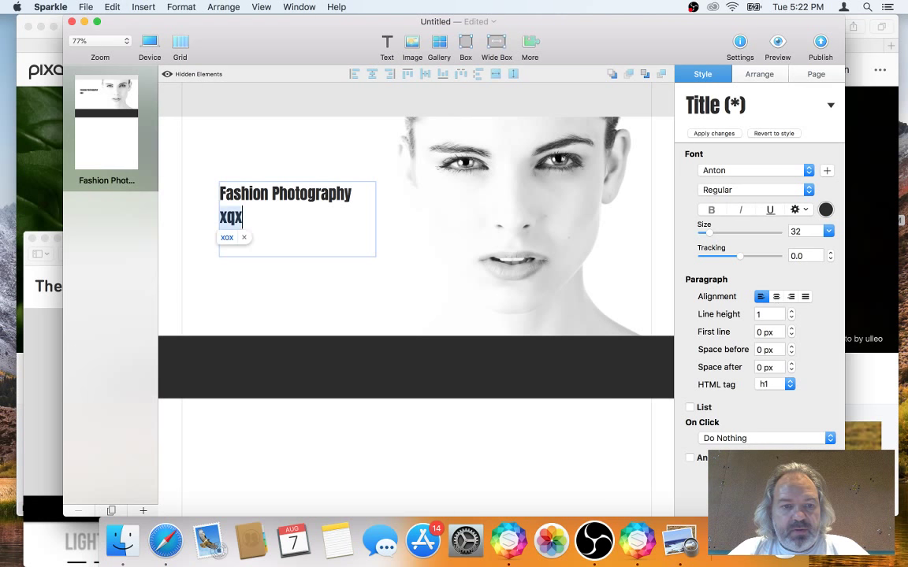
key(super+z)
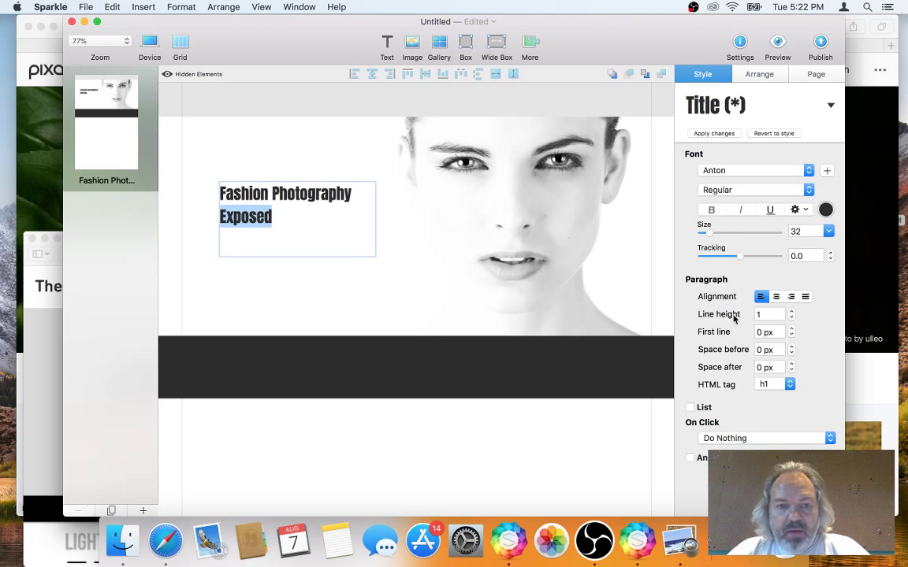
key(super+a)
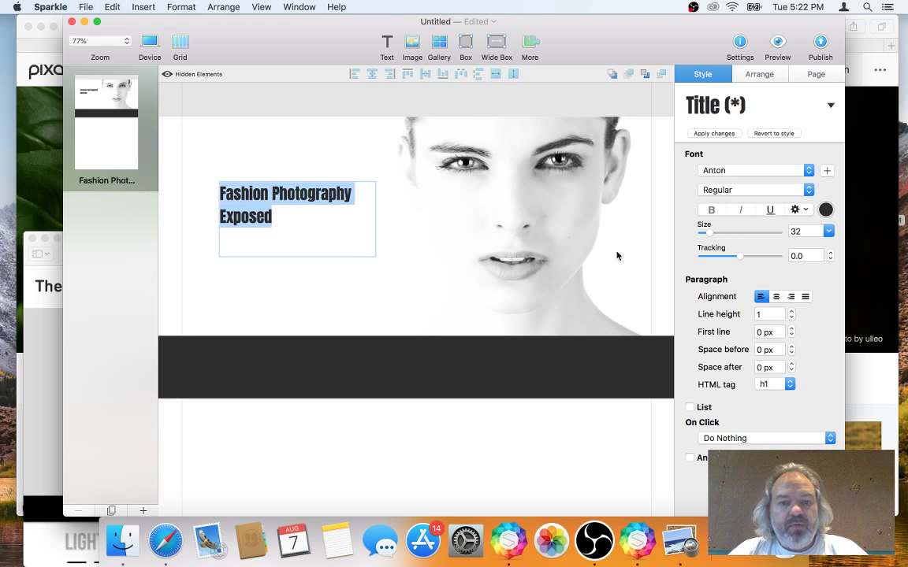
click(776, 298)
Enlarge the word EXPOSED, first to size 55 and then to 79
double_click(299, 213)
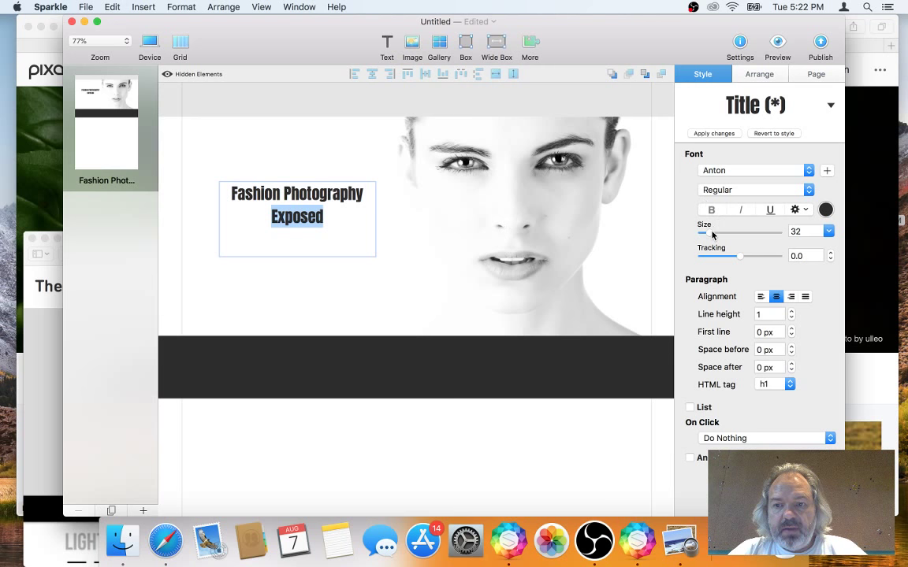
drag(712, 234, 719, 234)
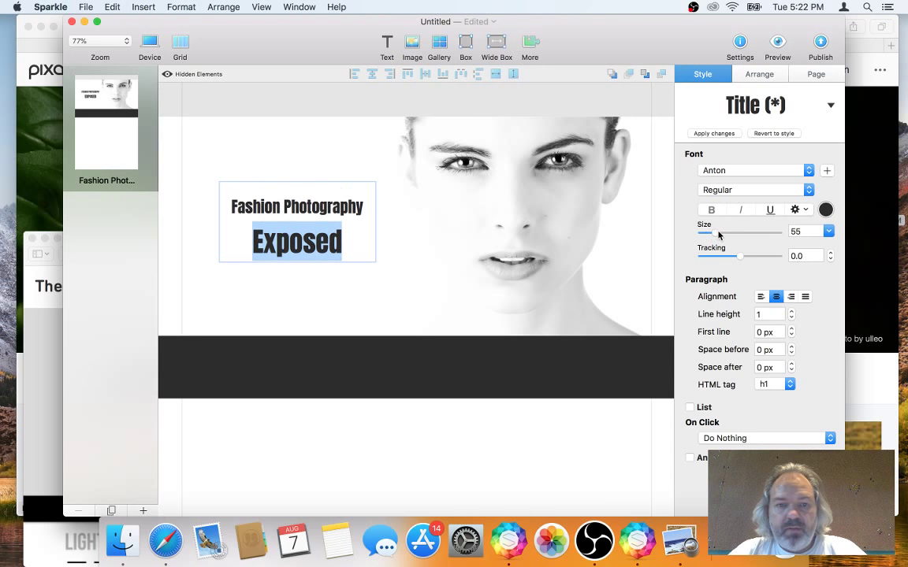
click(342, 285)
double_click(320, 250)
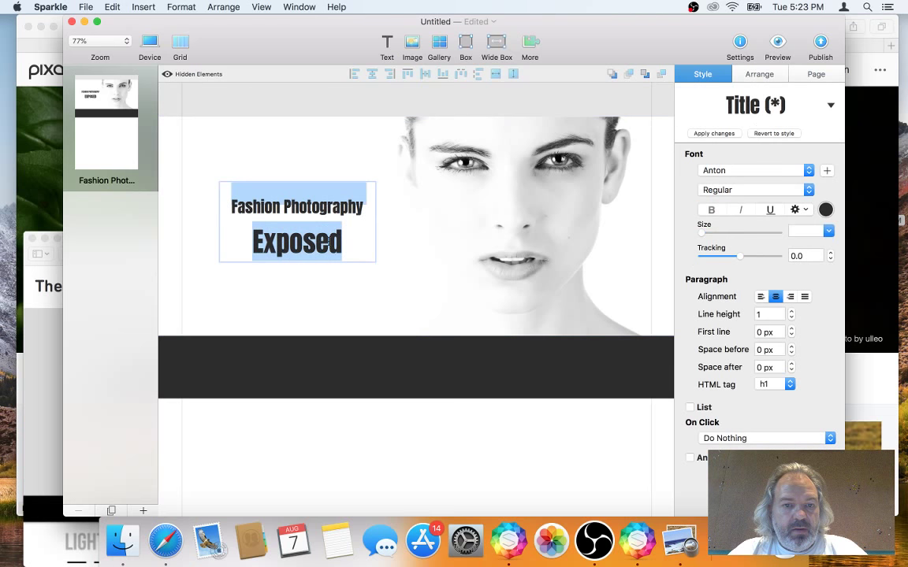
double_click(266, 225)
key(Left)
key(super+a)
click(300, 236)
double_click(299, 237)
drag(716, 233, 707, 234)
click(295, 159)
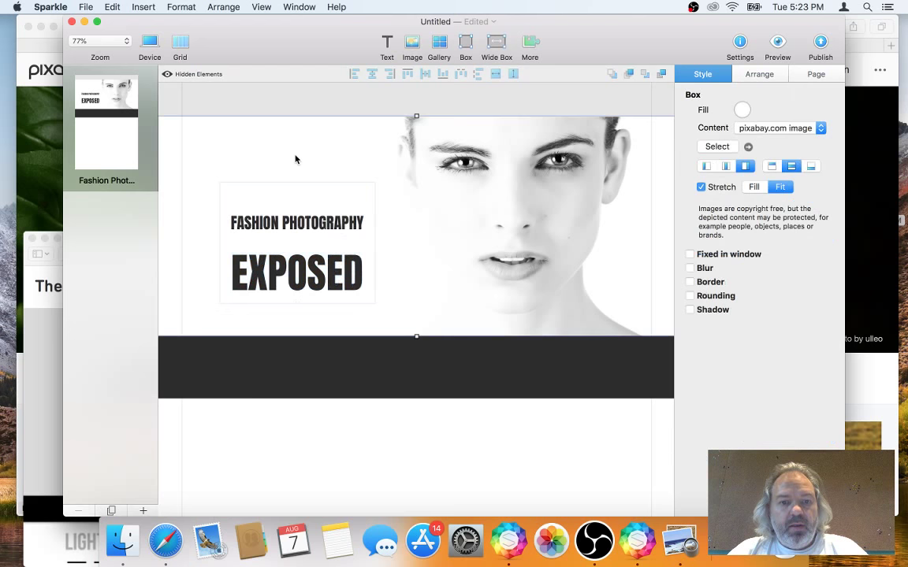
Tighten the title's line height to 0.8
click(299, 239)
double_click(306, 269)
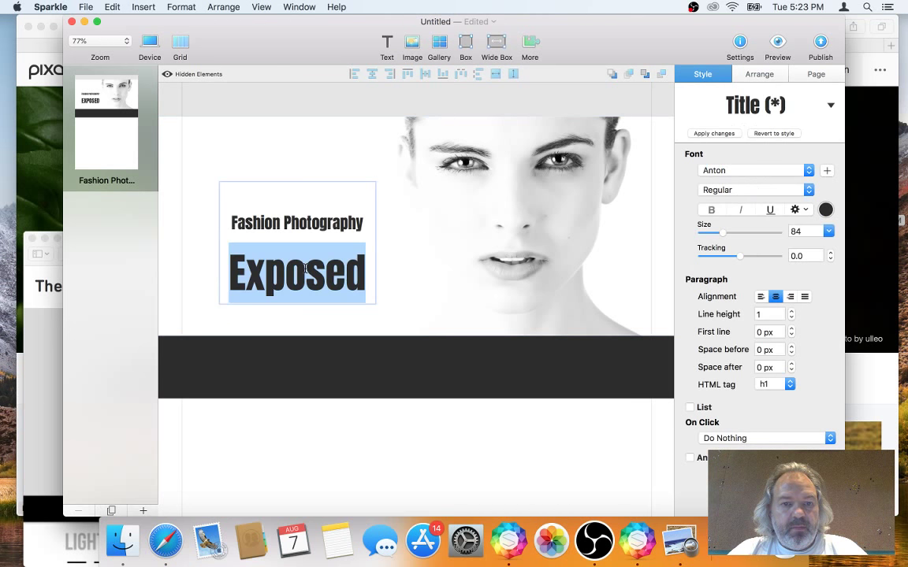
click(322, 139)
click(319, 260)
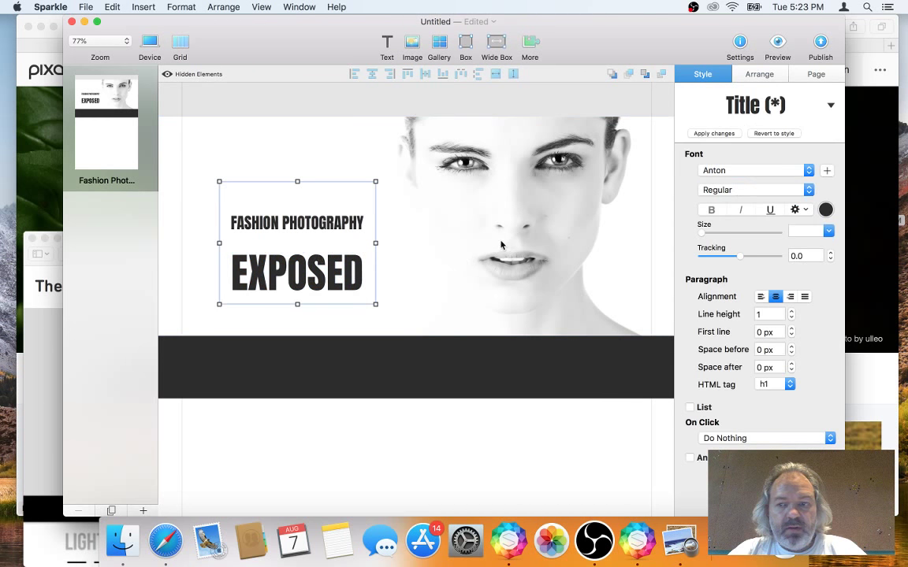
click(791, 318)
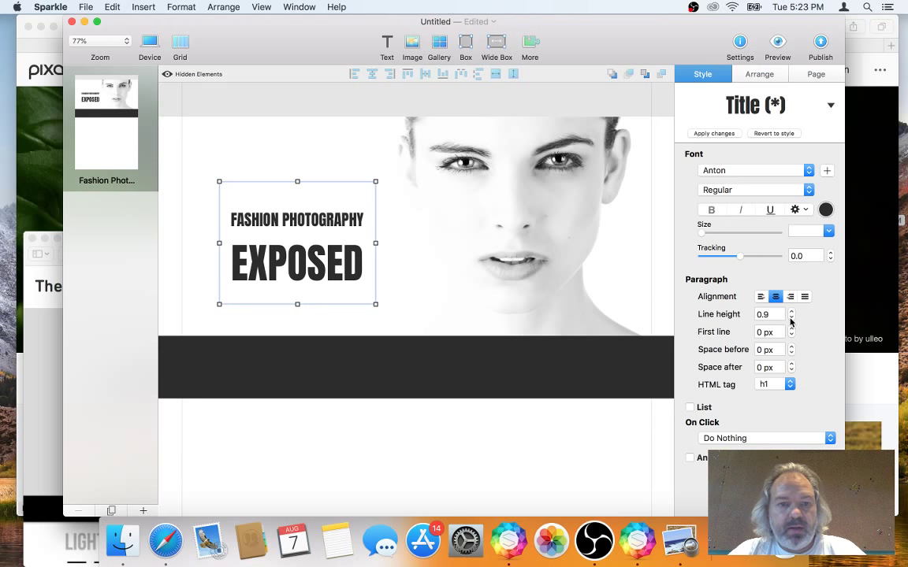
click(791, 318)
Move the title box slightly up and to the left
click(318, 149)
click(284, 198)
drag(316, 220, 313, 204)
click(369, 311)
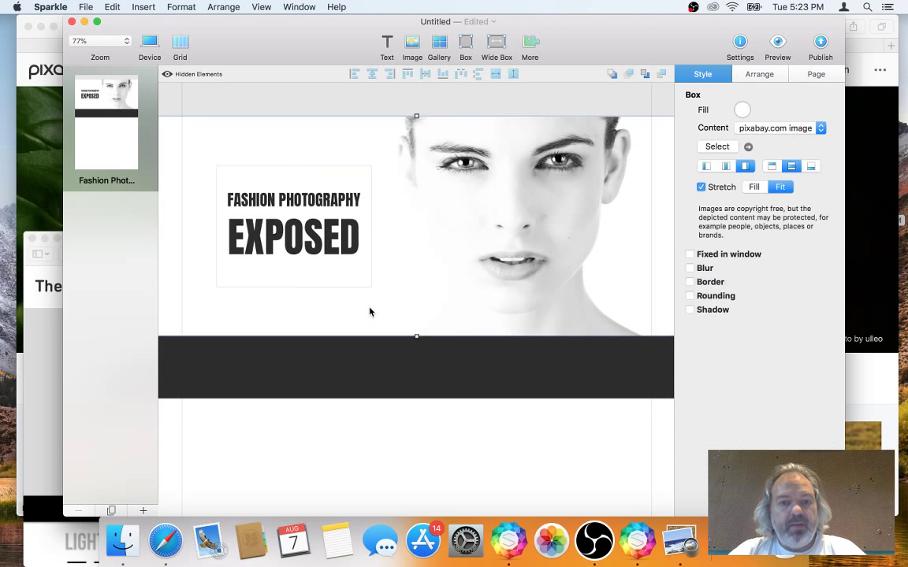
Insert a box over the title's top-left with a border set separately per side
click(38, 387)
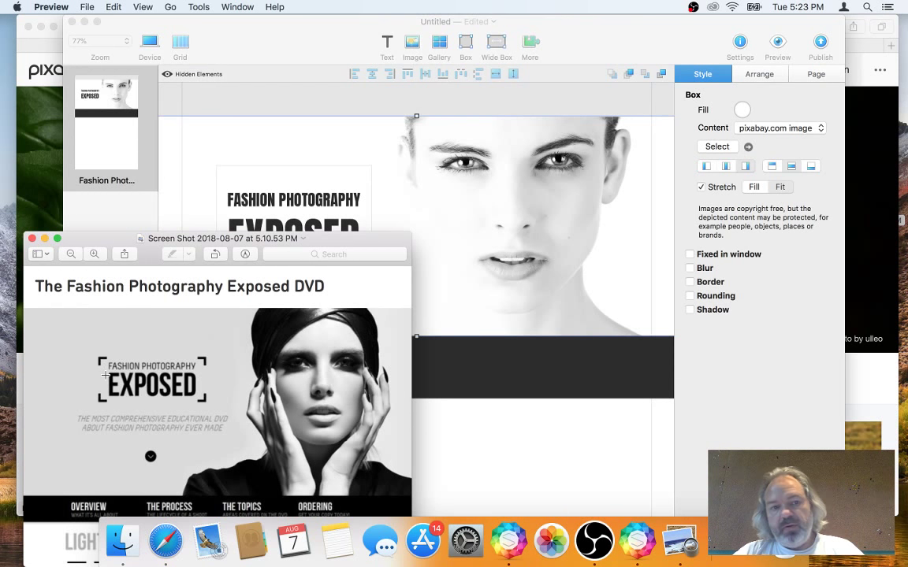
click(197, 178)
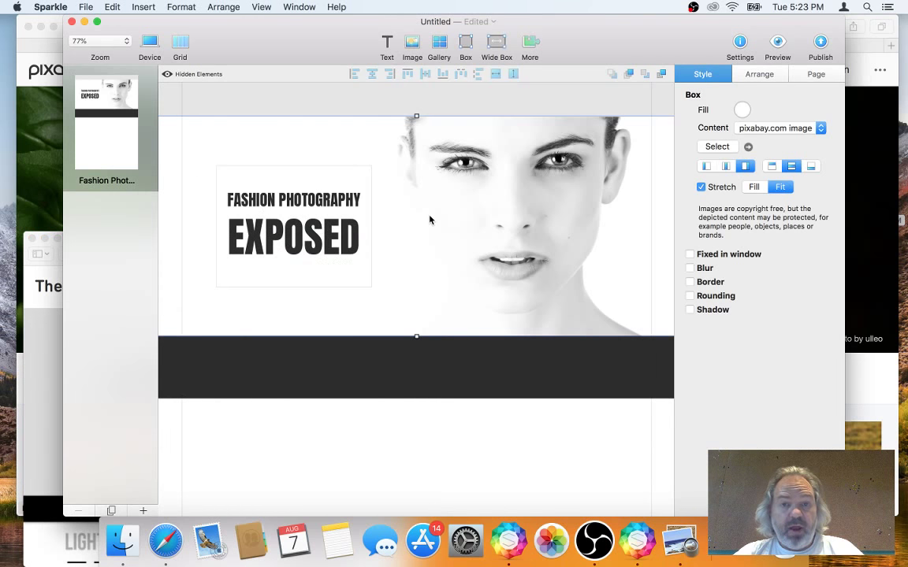
click(466, 46)
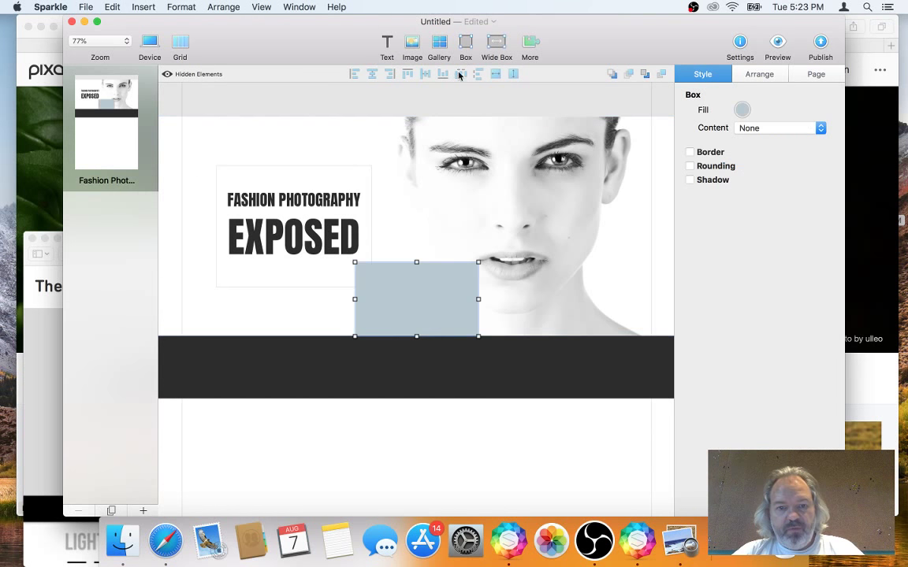
drag(414, 319, 260, 222)
click(716, 157)
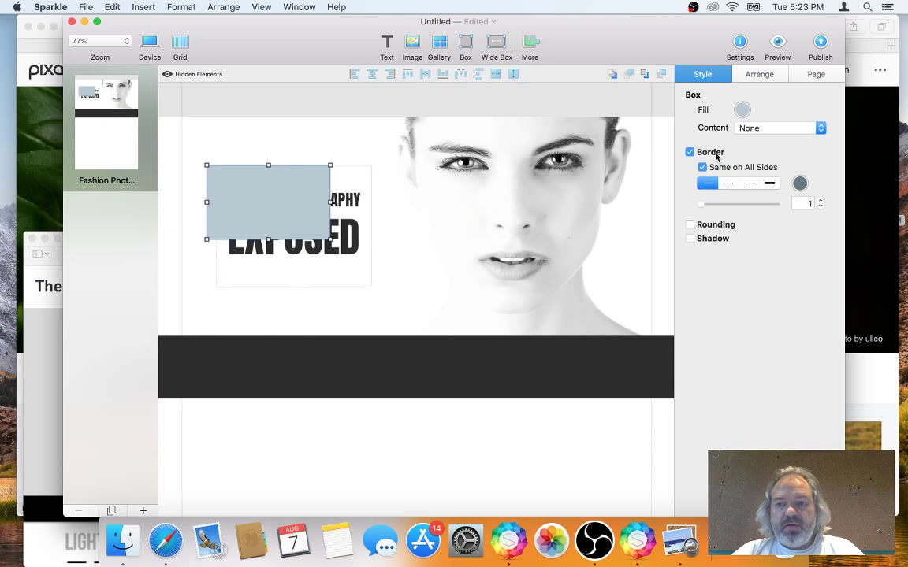
click(704, 167)
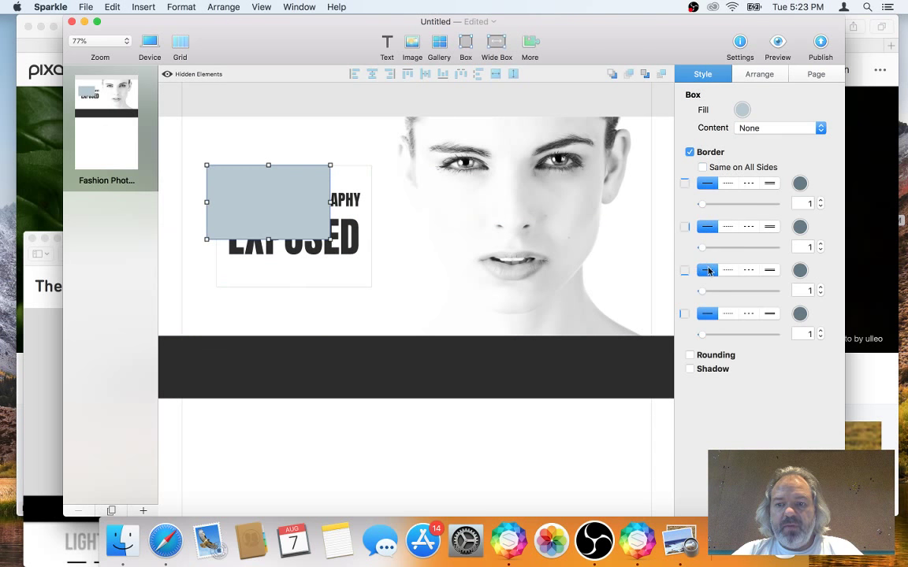
Set the right and bottom border widths to 0 and make the fill transparent
drag(702, 251, 681, 253)
drag(701, 293, 687, 295)
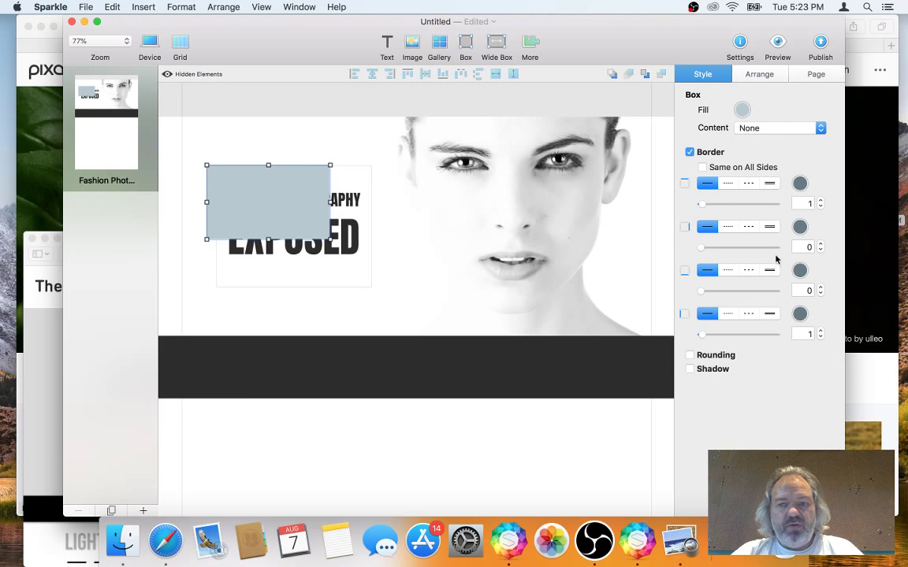
click(742, 109)
click(703, 100)
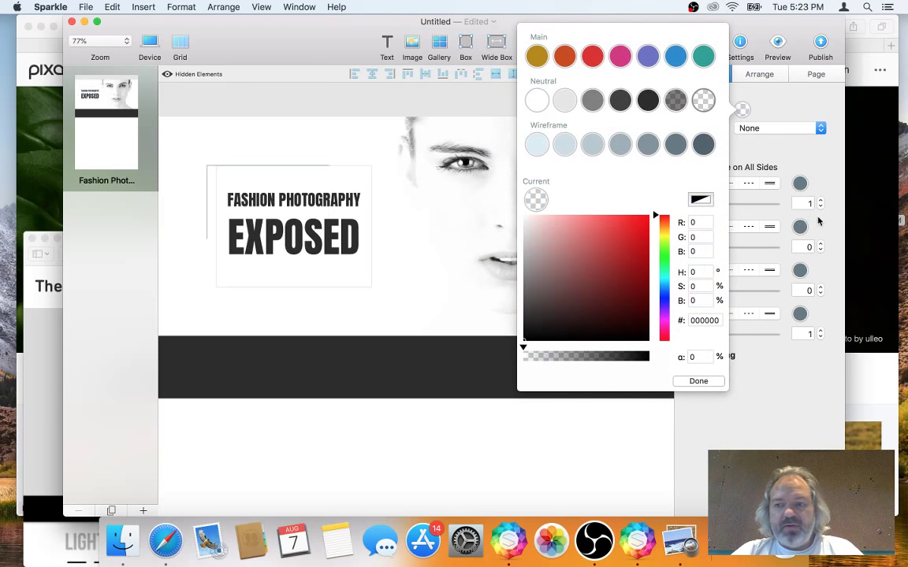
click(799, 182)
Colour the top and left borders dark grey 404040 and shrink the box into a corner bracket
click(799, 182)
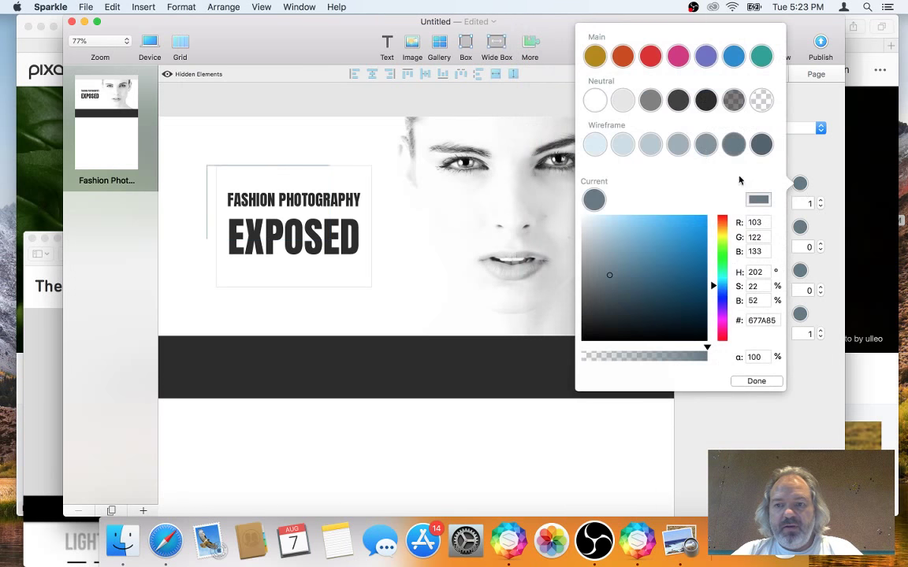
click(678, 100)
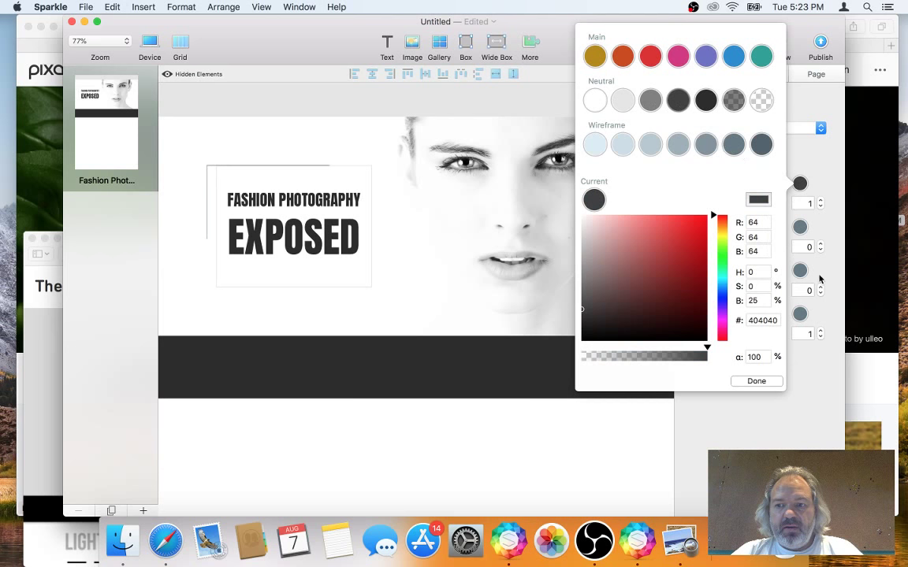
click(800, 313)
click(677, 207)
click(202, 192)
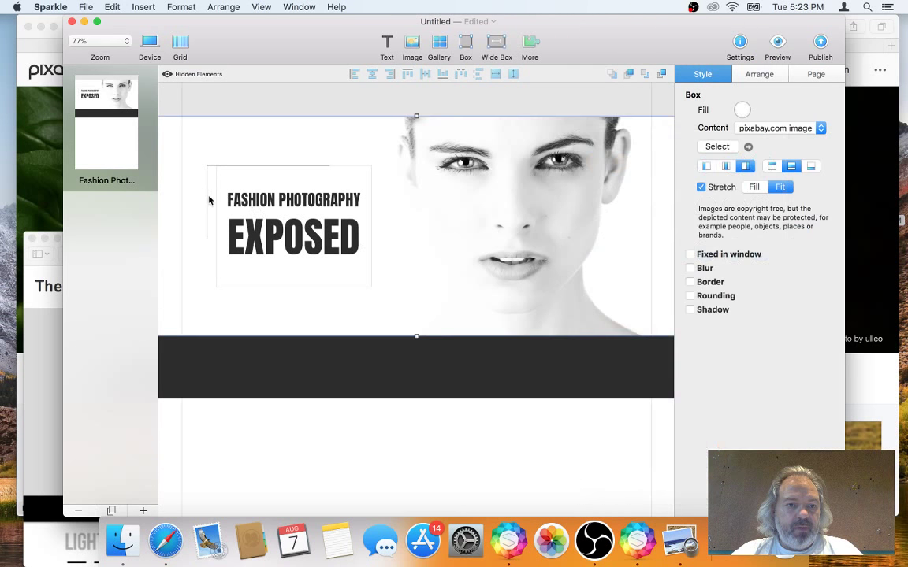
click(208, 194)
drag(330, 238, 229, 190)
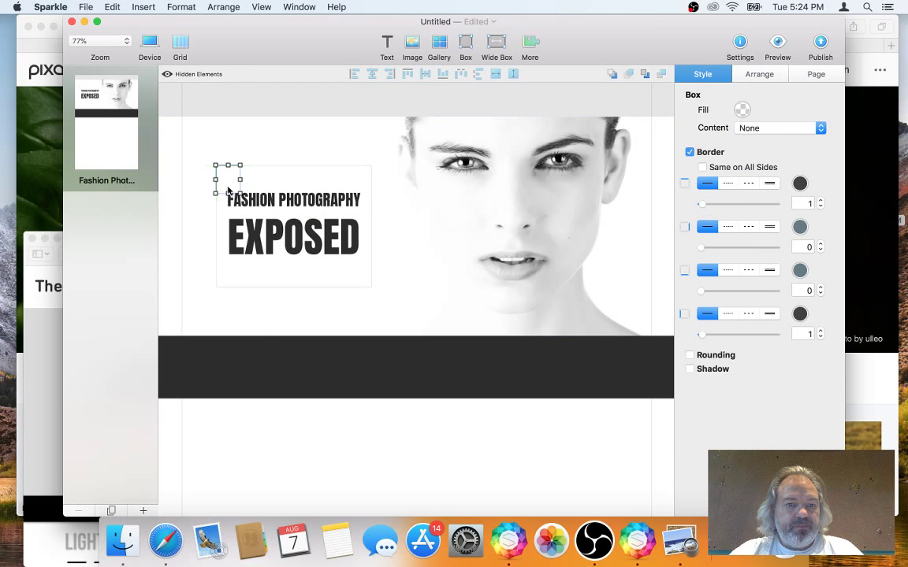
Quit Sparkle, saving the site as 'photography'
click(777, 40)
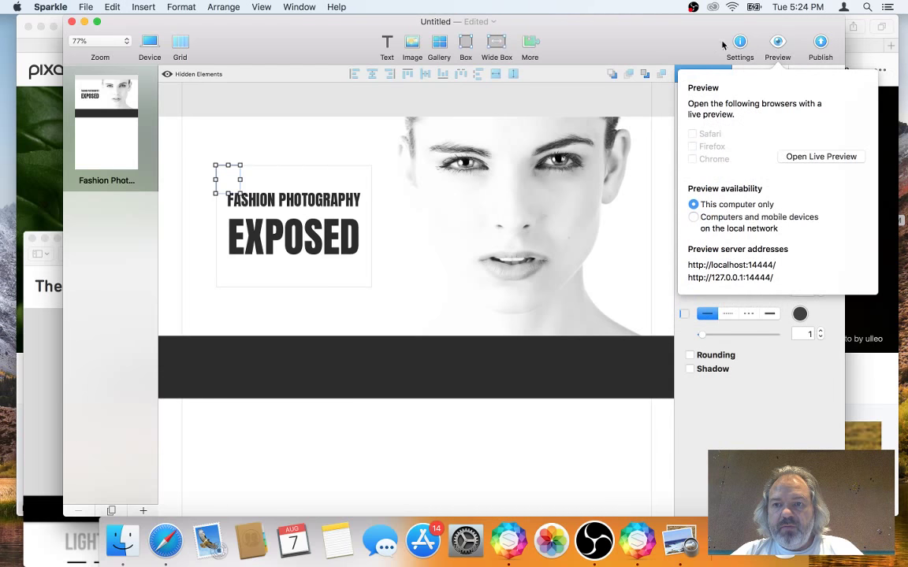
click(509, 541)
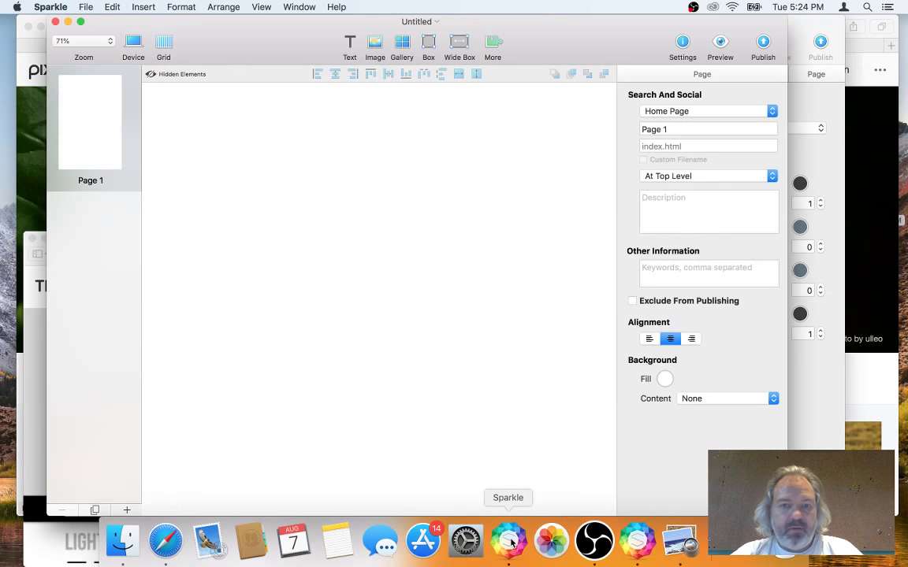
key(cmd+q)
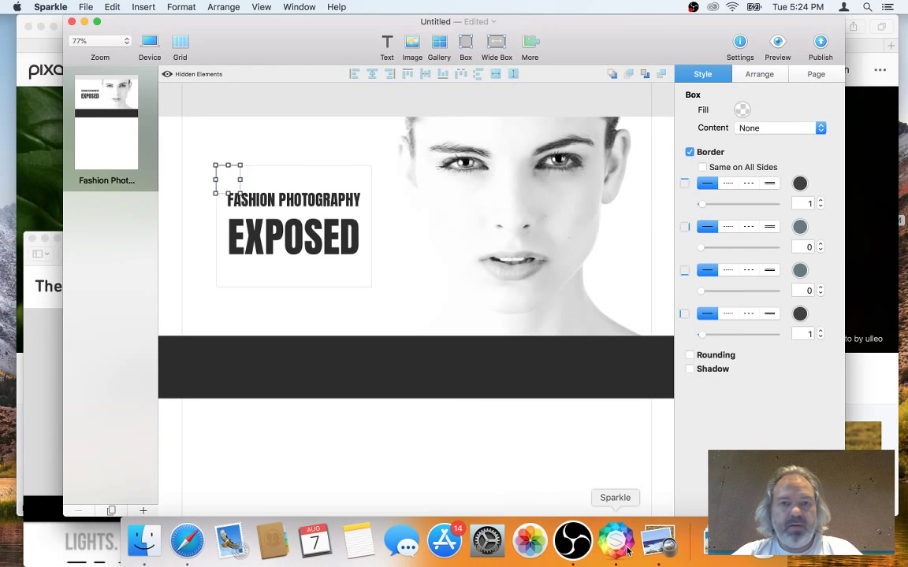
key(super+q)
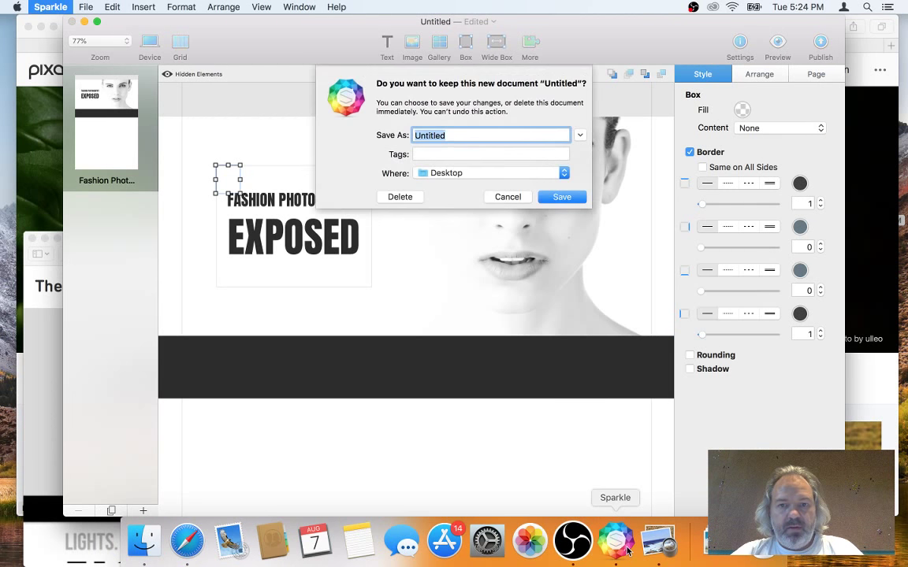
text(photography)
key(Return)
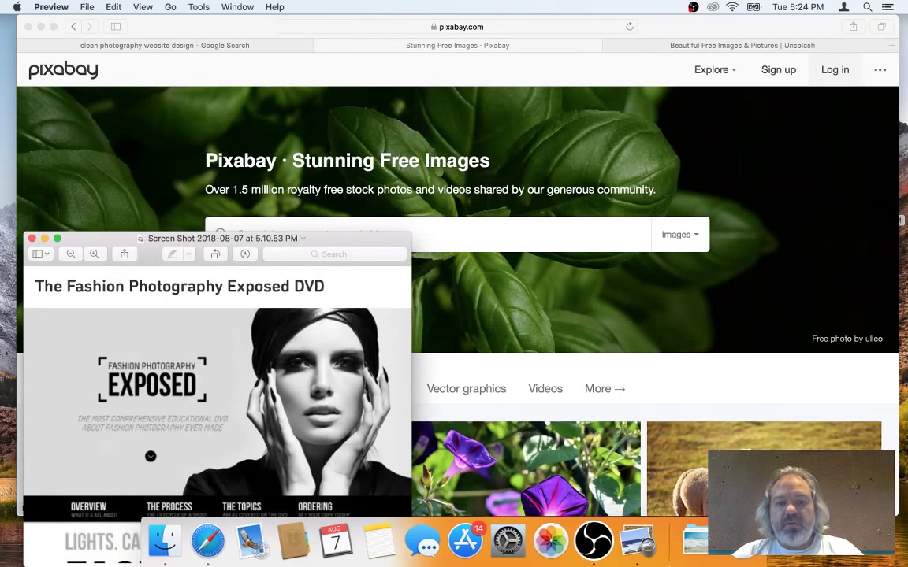
Reopen the photography file and install the missing Anton font
mouse_move(906, 2)
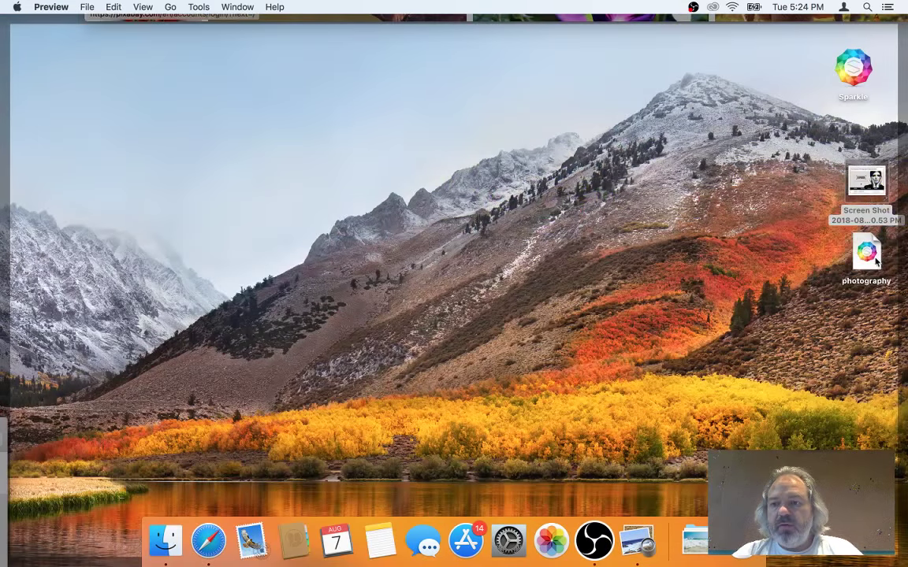
double_click(866, 252)
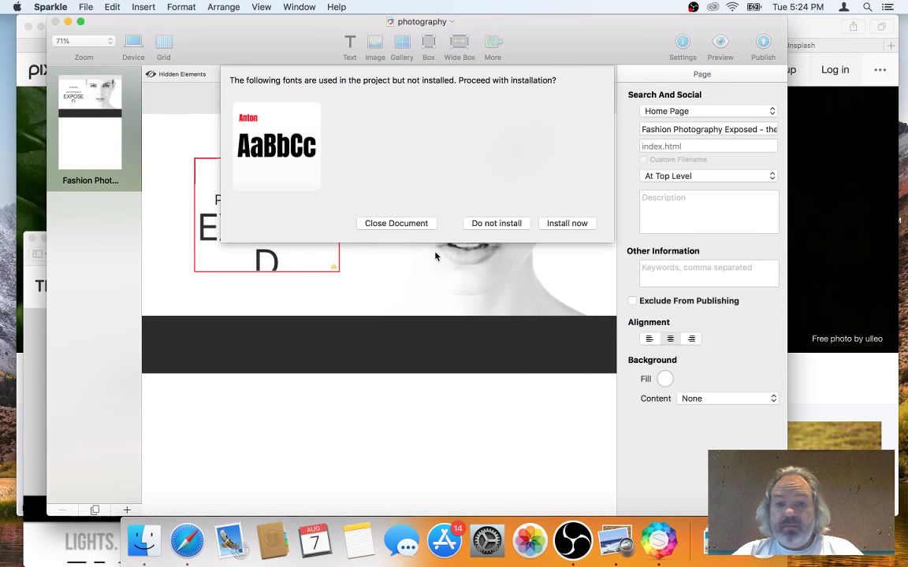
click(543, 224)
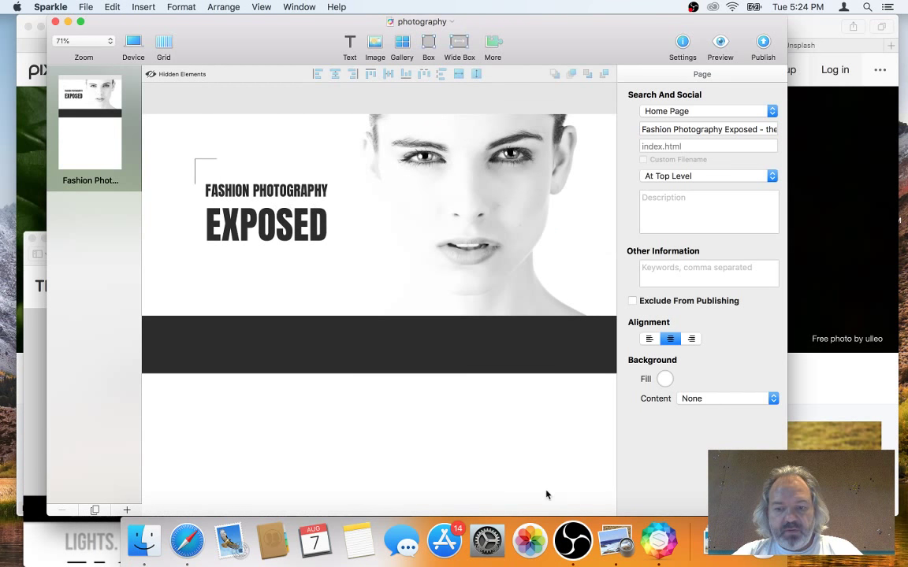
click(280, 219)
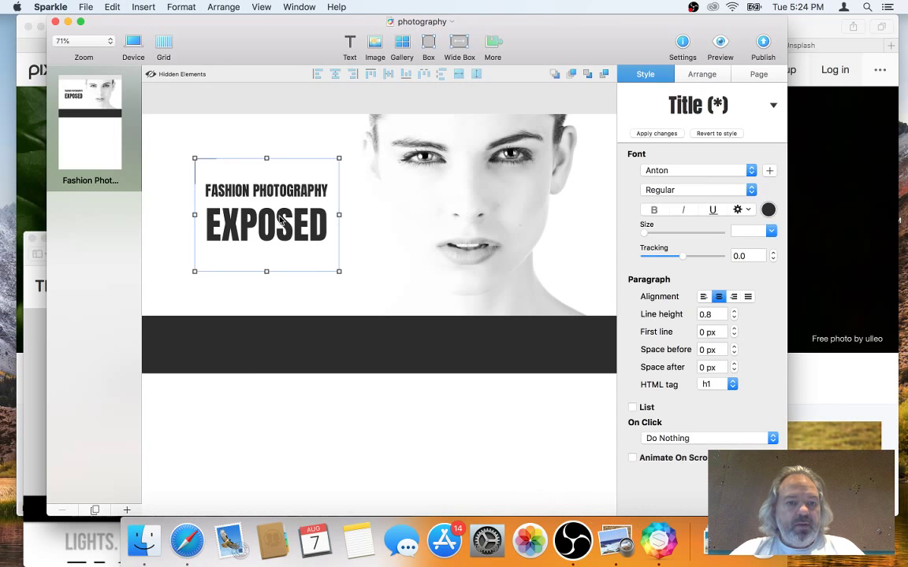
drag(274, 226, 279, 231)
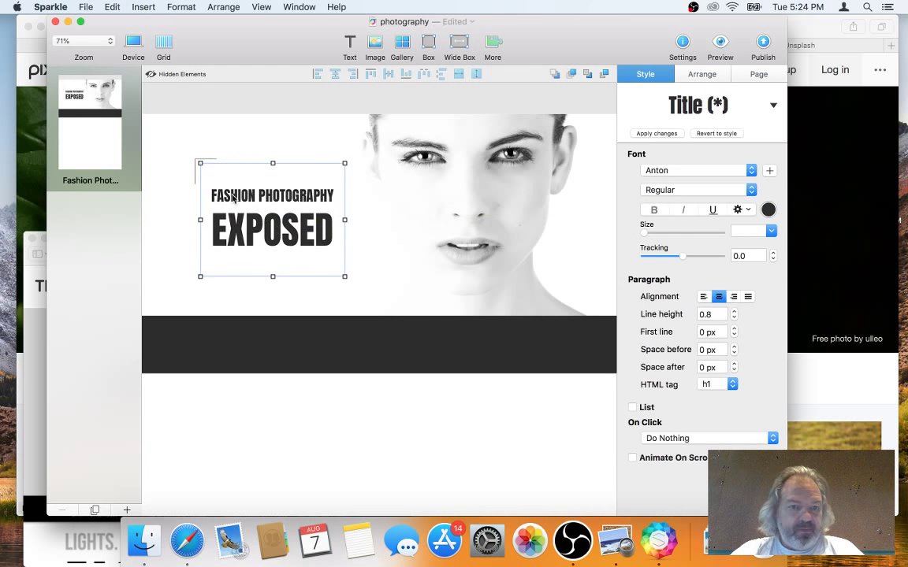
click(178, 143)
key(super+Tab)
key(super+Tab)
key(super+Tab)
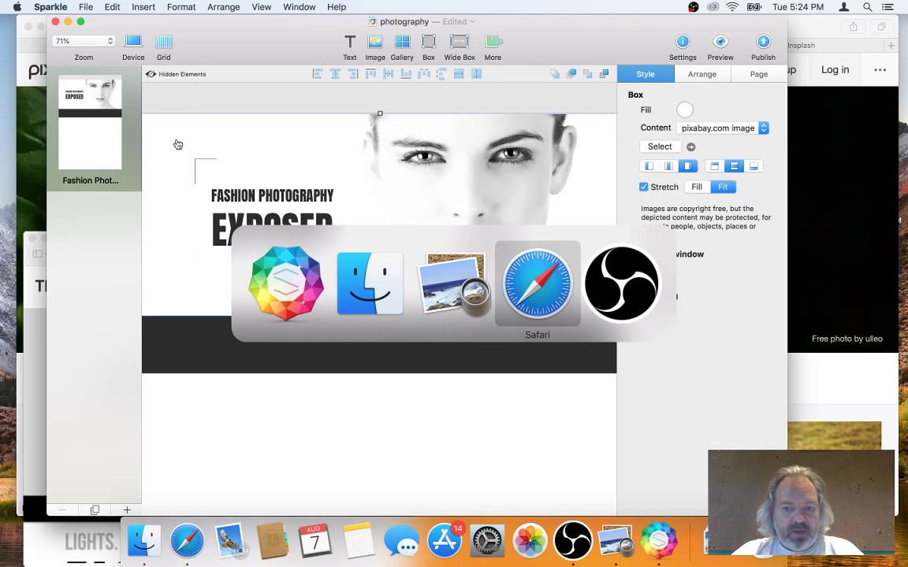
key(super+shift+Tab)
key(super+Escape)
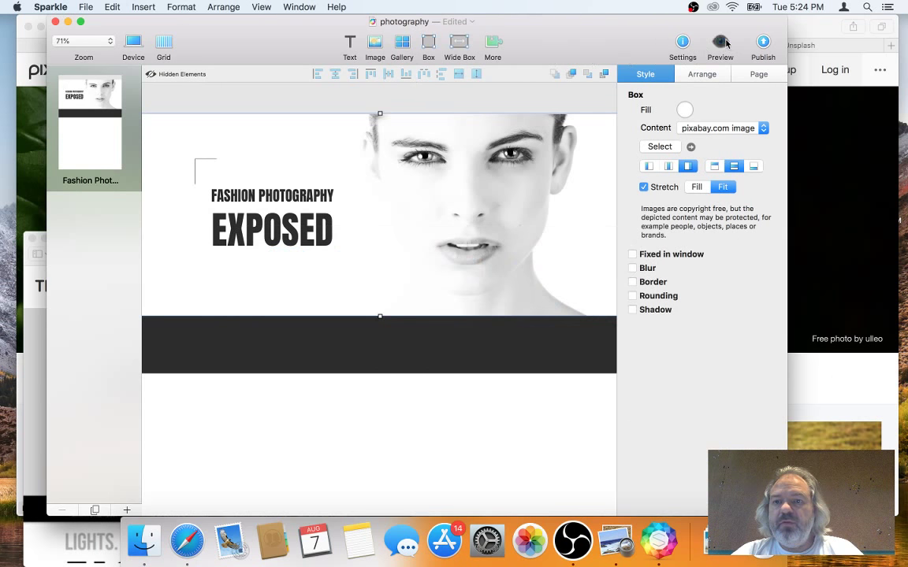
click(719, 43)
click(738, 156)
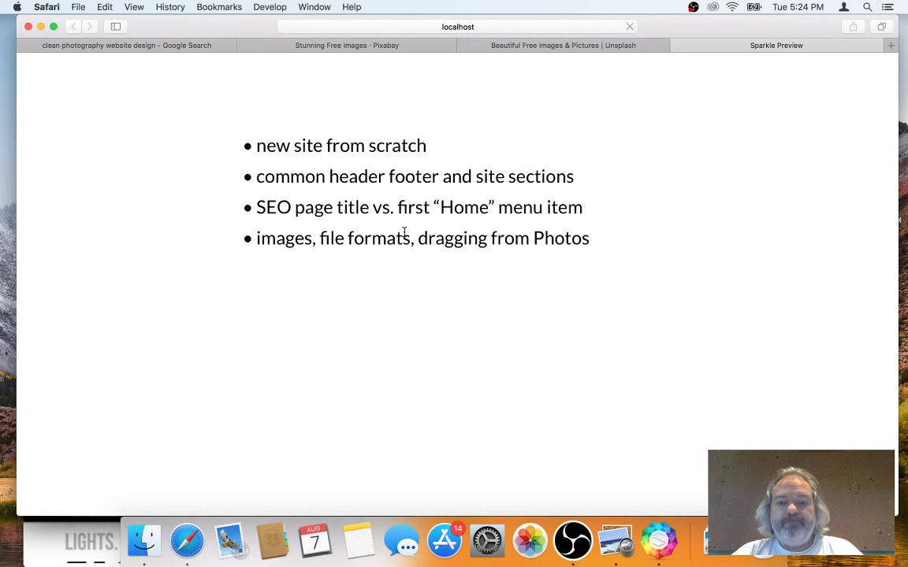
key(super+Tab)
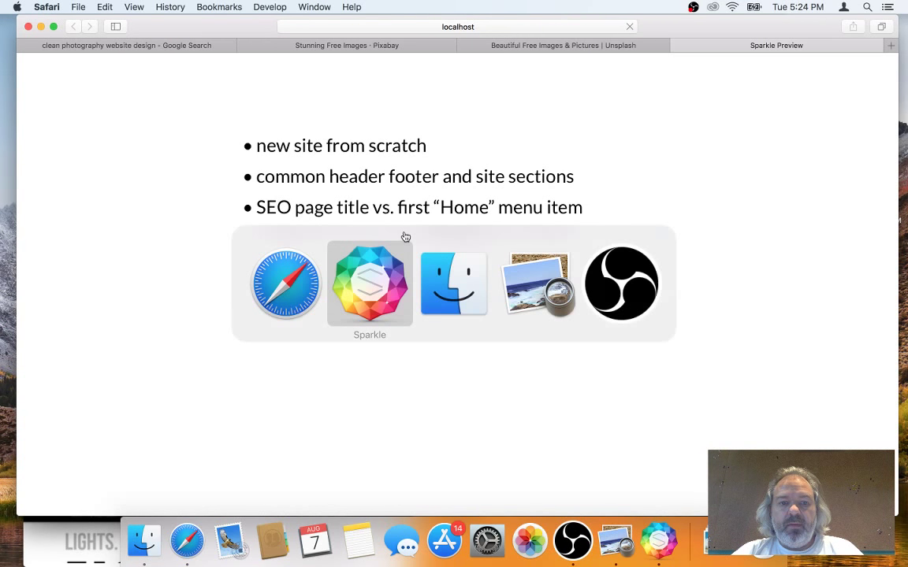
key(super+Tab)
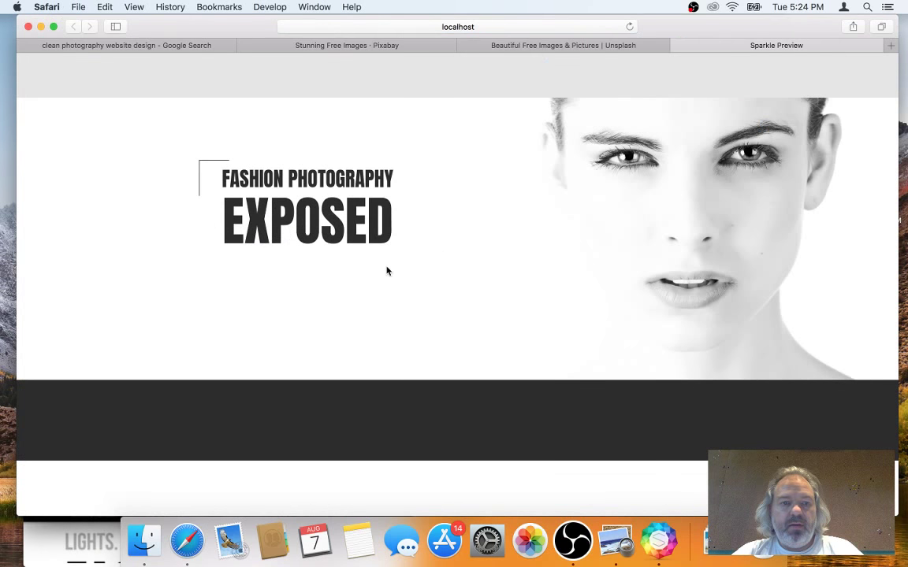
key(super+Tab)
click(267, 215)
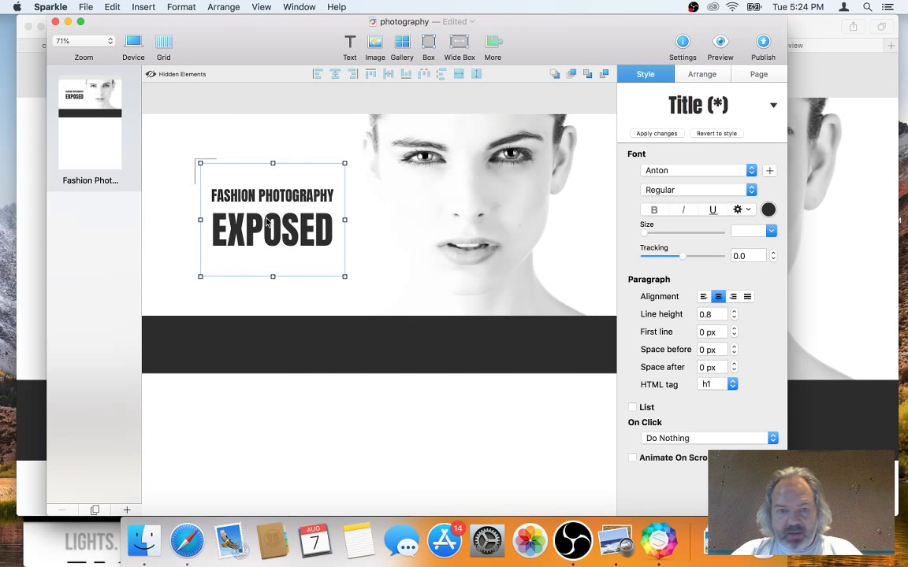
double_click(268, 216)
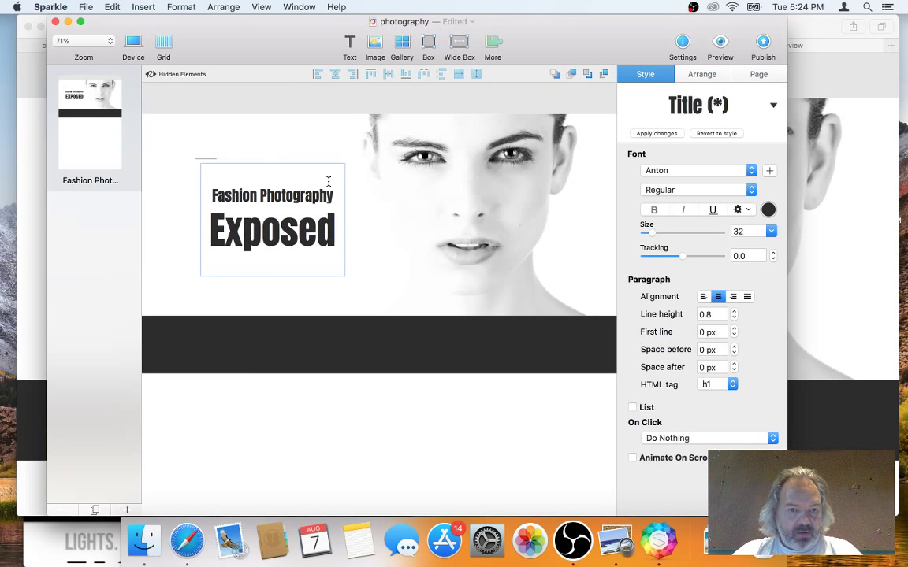
key(Up)
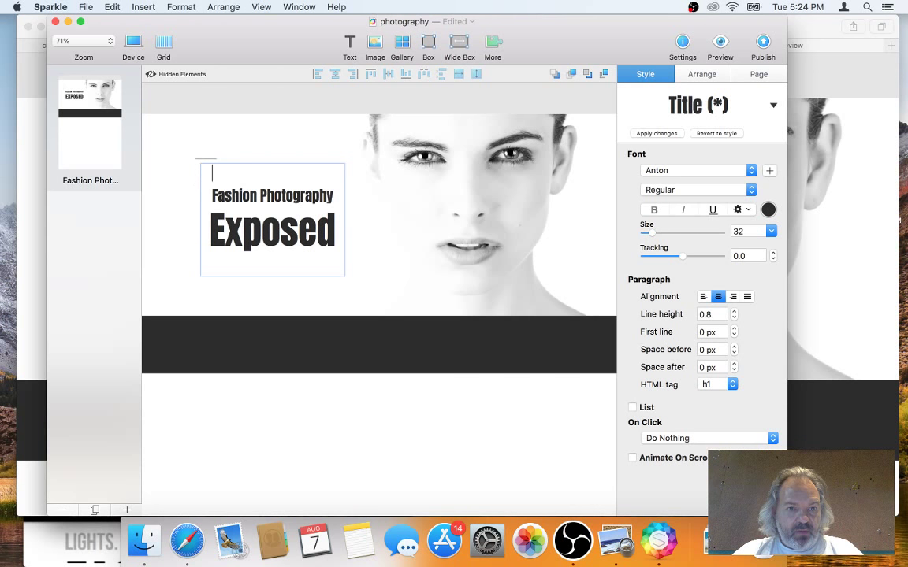
key(super+a)
click(212, 173)
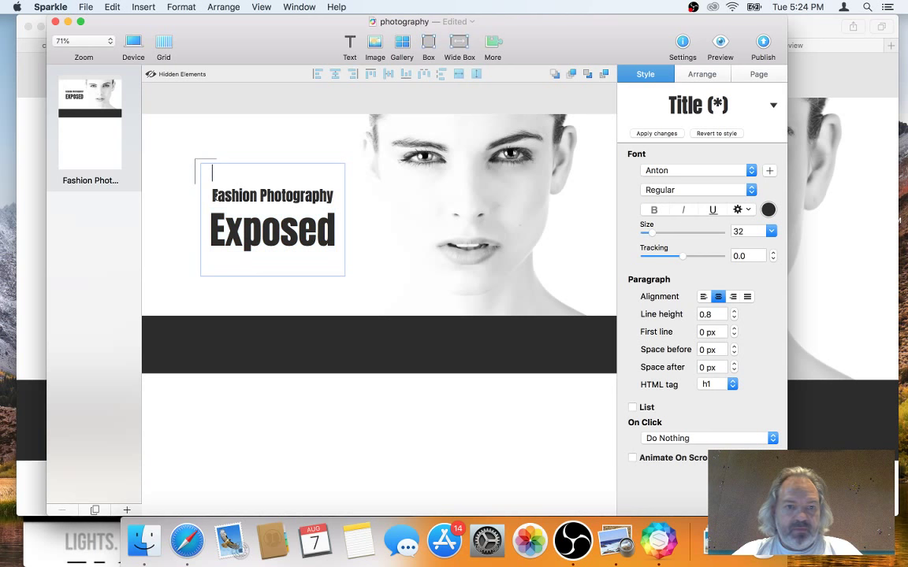
click(162, 187)
click(235, 202)
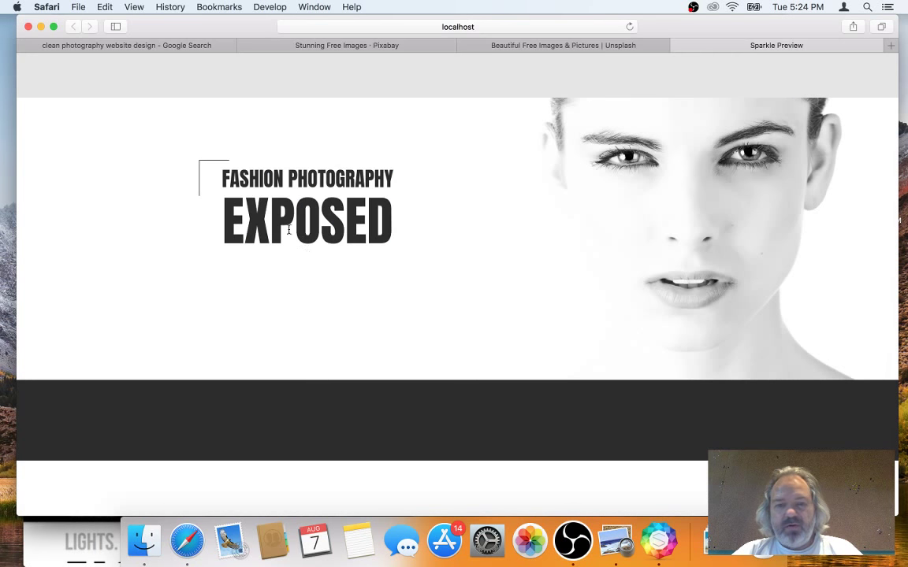
key(super+Tab)
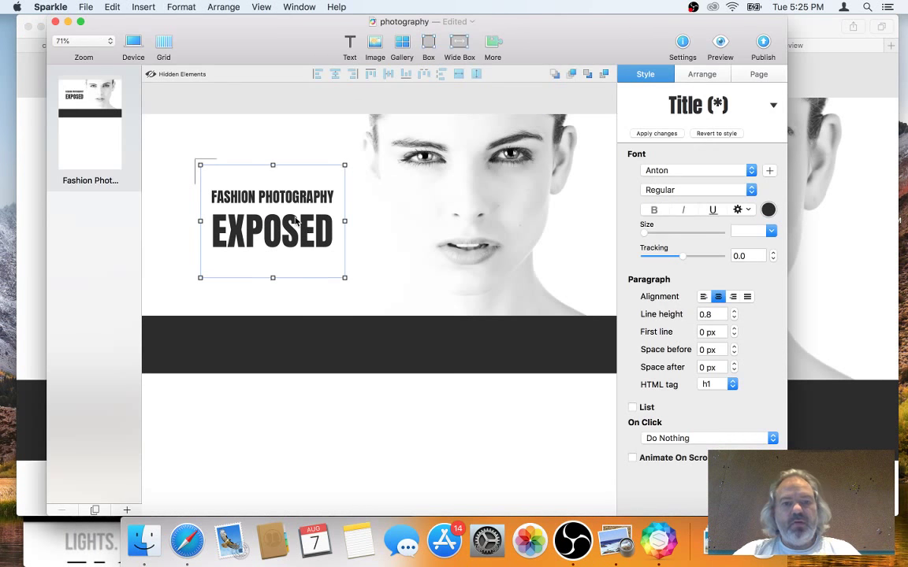
Set the headline in Alfa Slab One and widen its box so each line fits
click(677, 172)
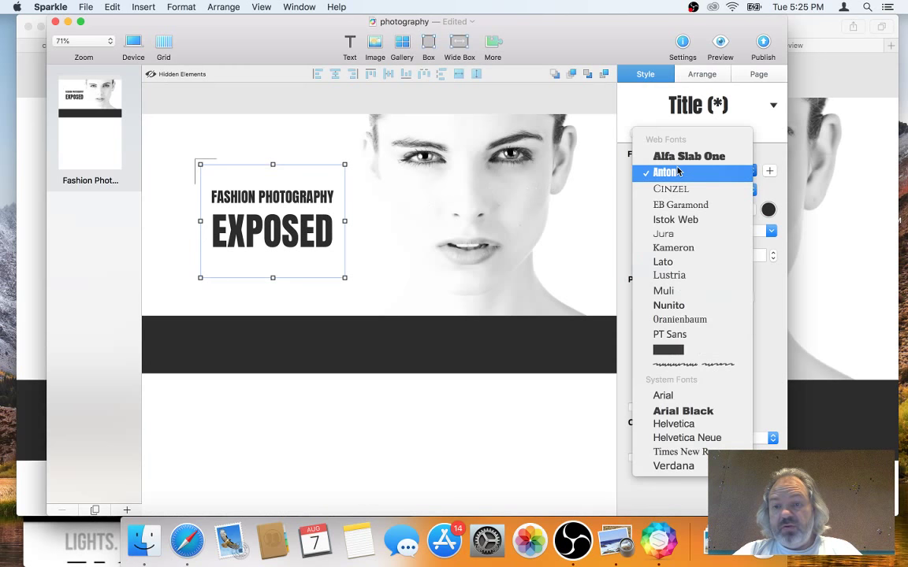
click(678, 156)
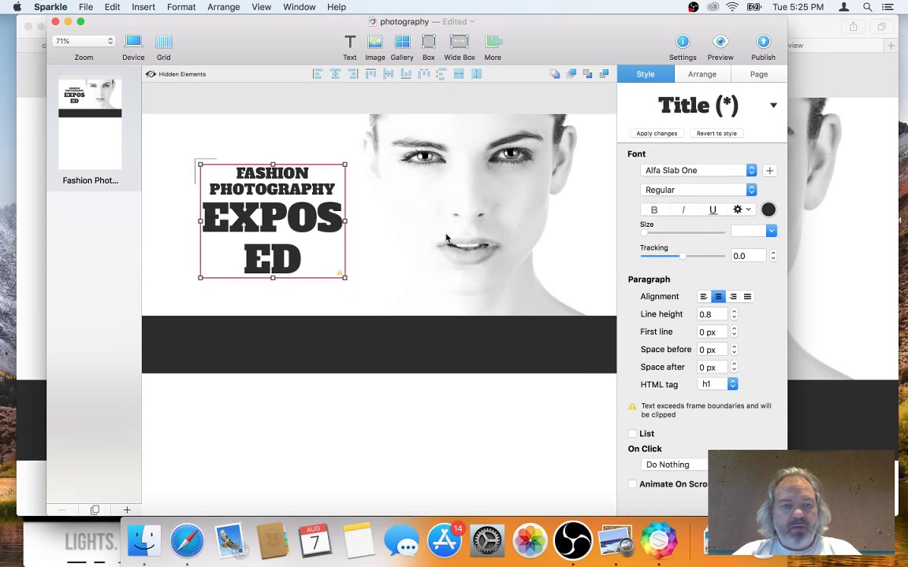
drag(343, 277, 409, 277)
drag(316, 223, 302, 219)
key(super+r)
key(super+Tab)
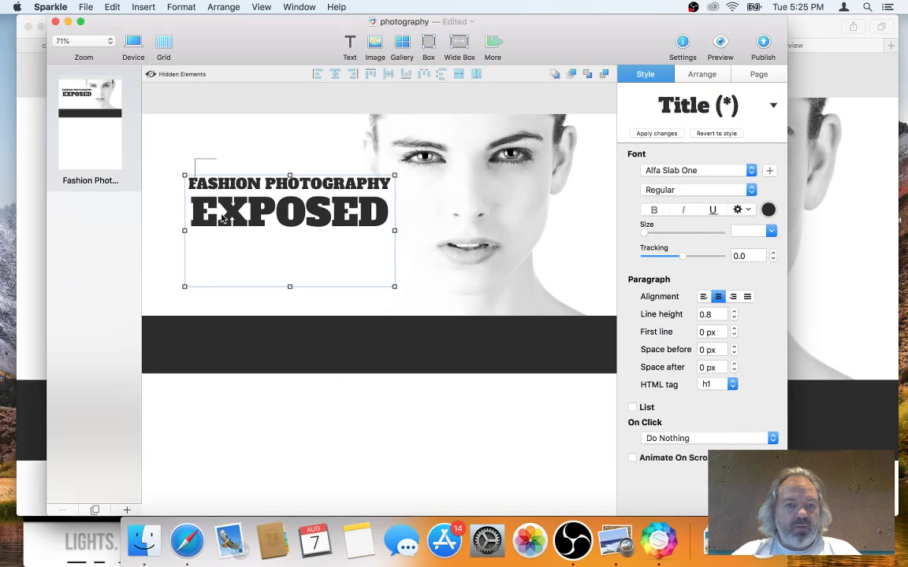
Move the corner bracket down beside the headline and preview in the browser
drag(187, 162, 192, 183)
key(super+r)
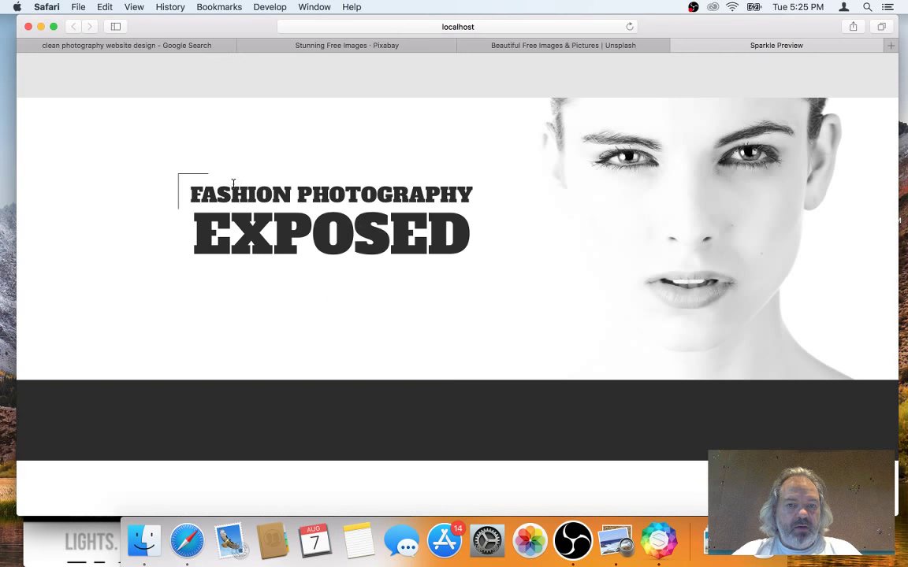
key(super+Tab)
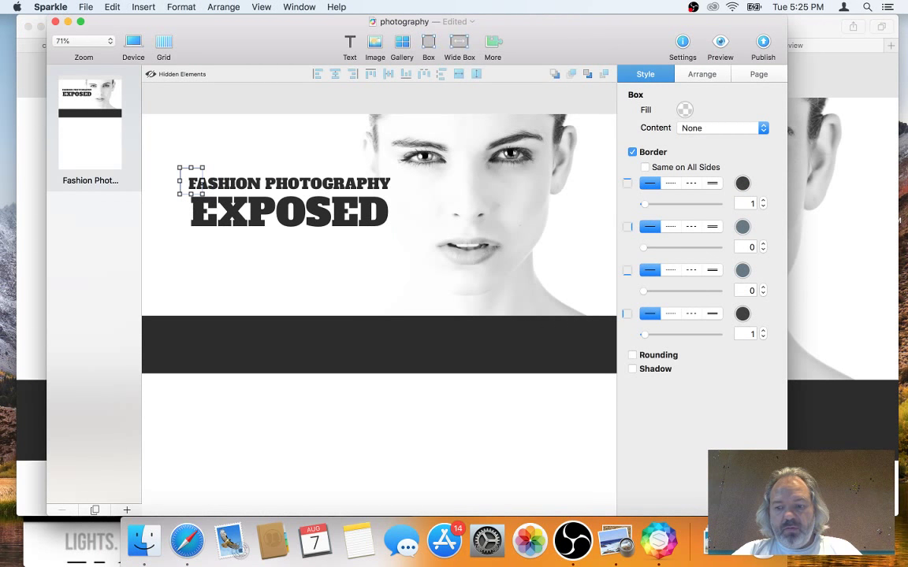
Widen the Sparkle editor window and narrow the Safari preview window
drag(786, 514, 827, 514)
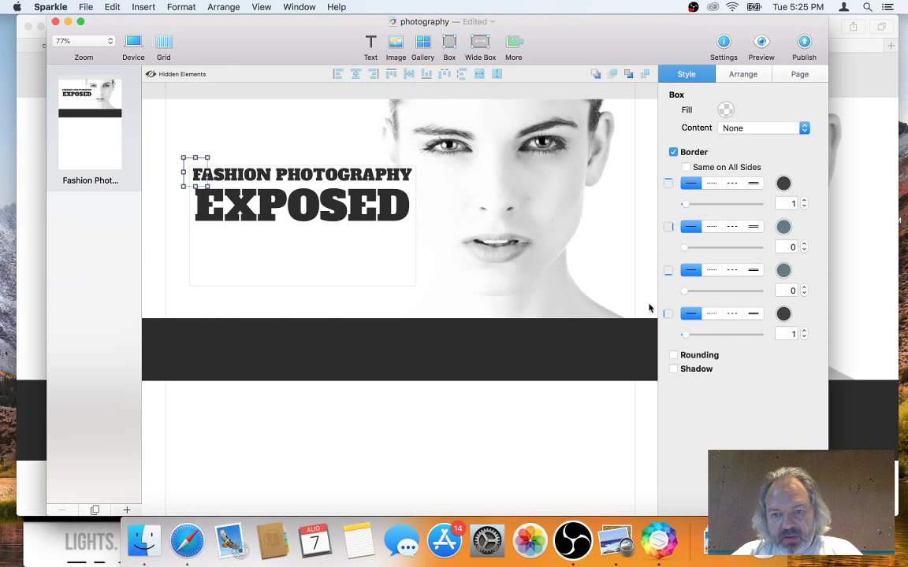
key(super+Tab)
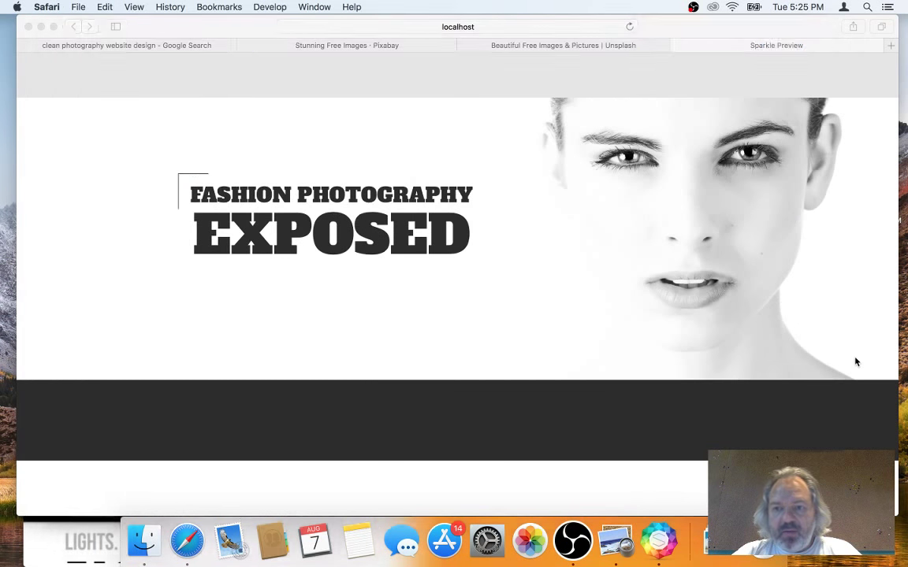
key(super+Tab)
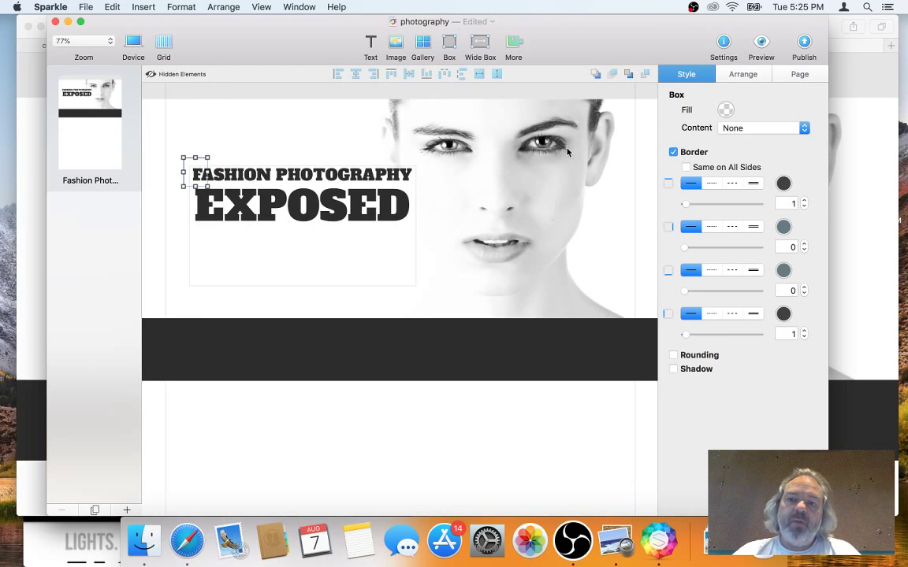
key(super+Tab)
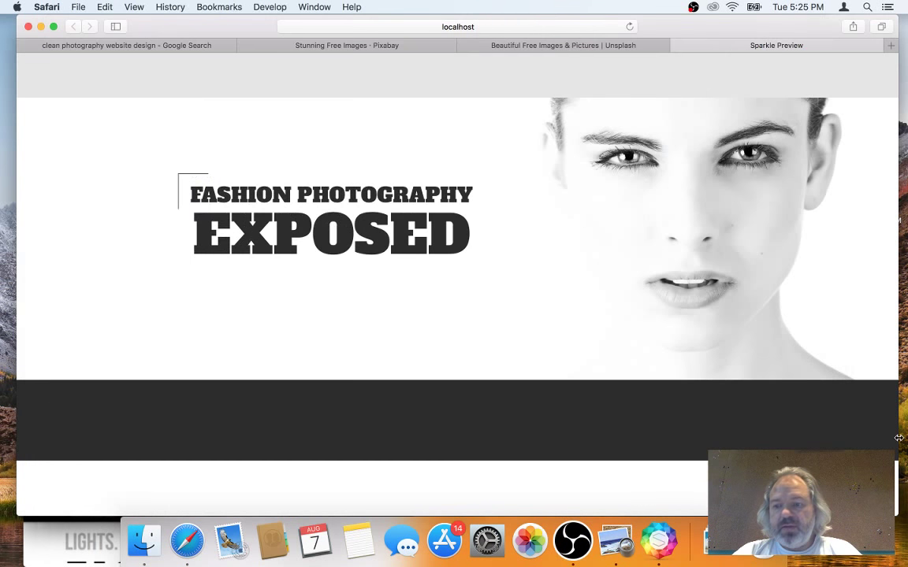
drag(897, 513, 787, 516)
key(super+Tab)
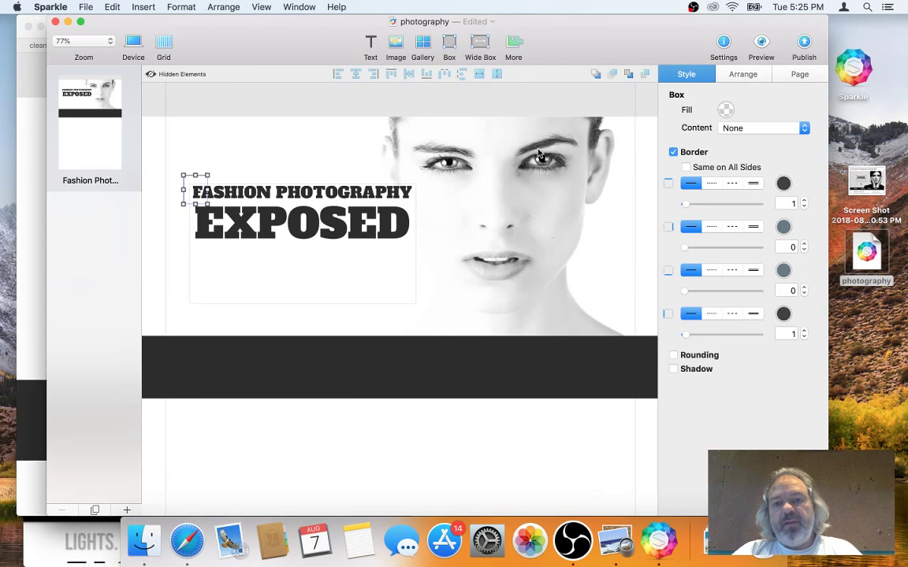
Select the portrait photo box and check it in the Safari preview
click(554, 190)
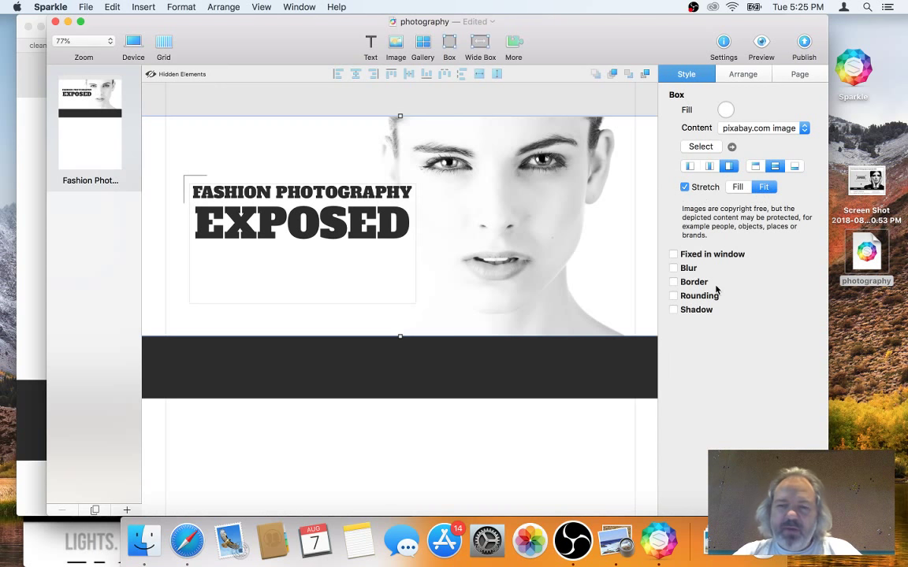
key(super+r)
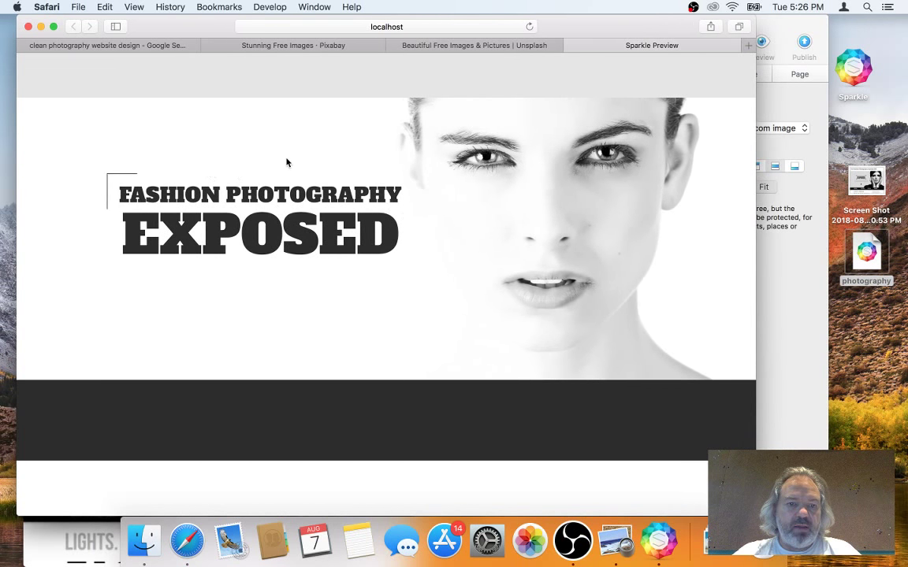
key(super+Tab)
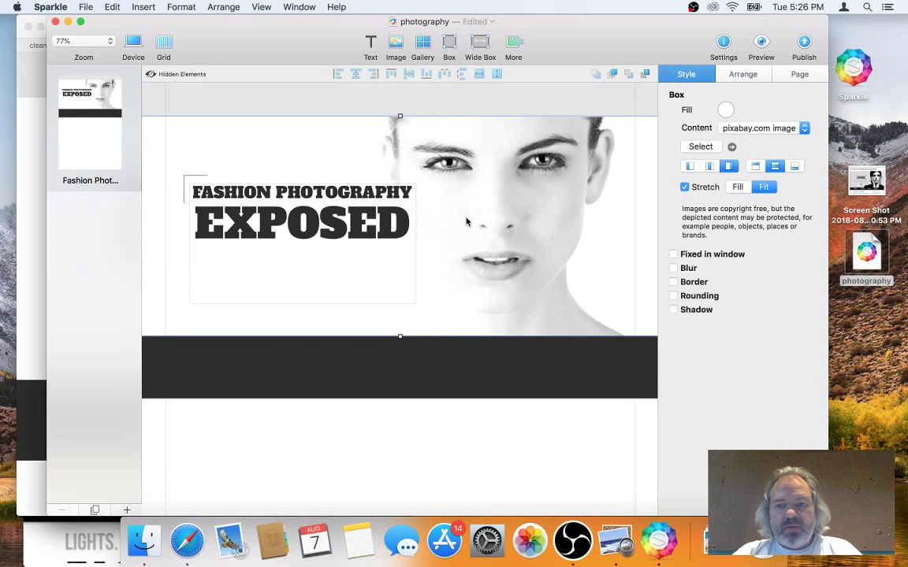
Turn off Full page width and stretch the portrait to 960 wide from the left edge
click(731, 77)
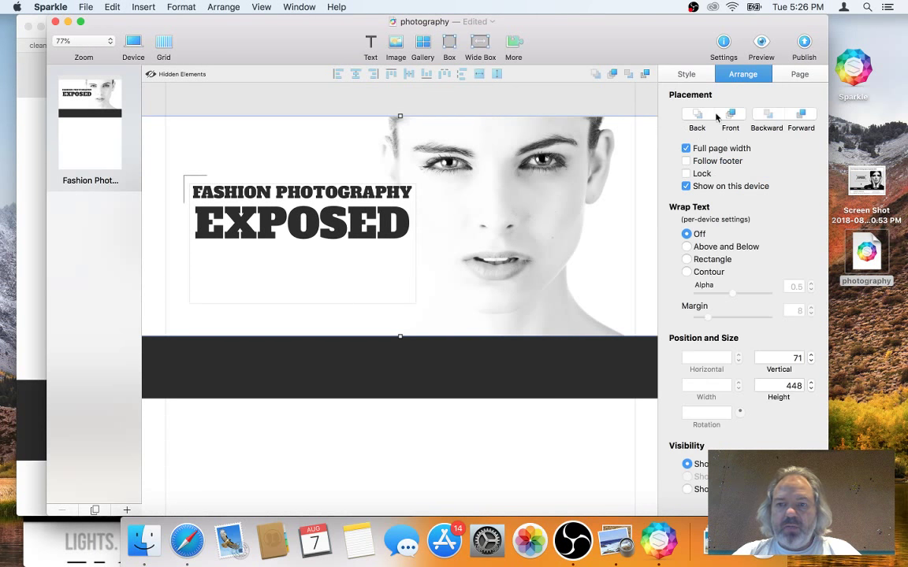
click(718, 152)
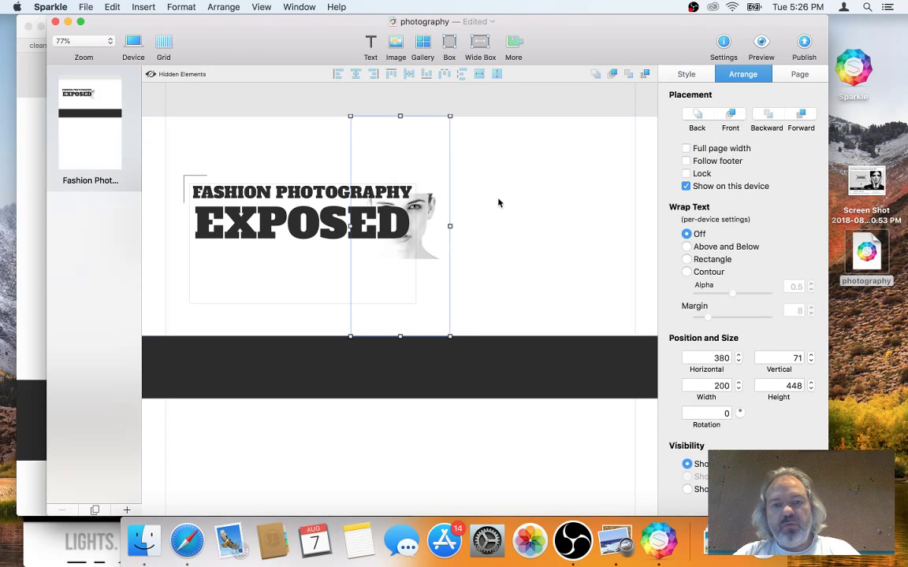
drag(450, 226, 634, 227)
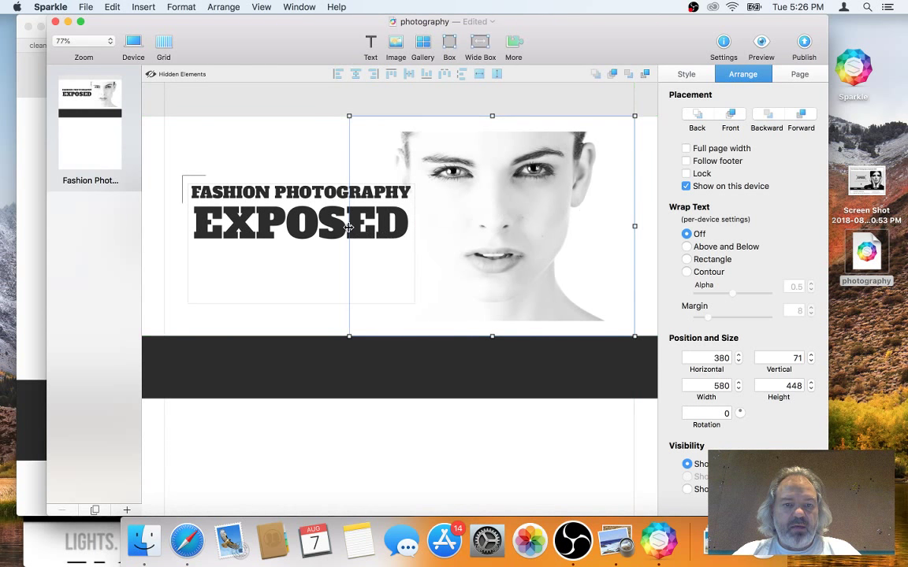
drag(349, 226, 128, 240)
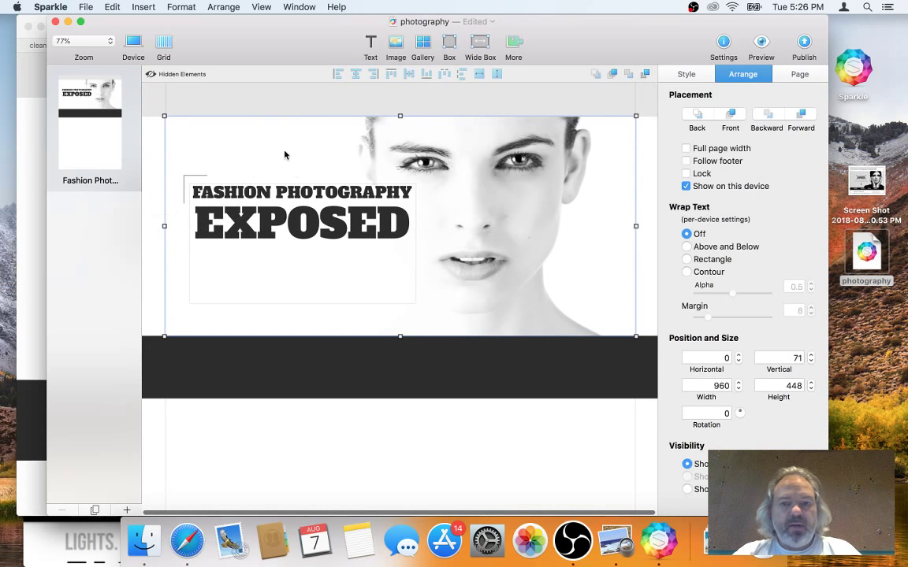
Preview in Safari, resizing the browser to test the reflow, then select the headline box
key(super+r)
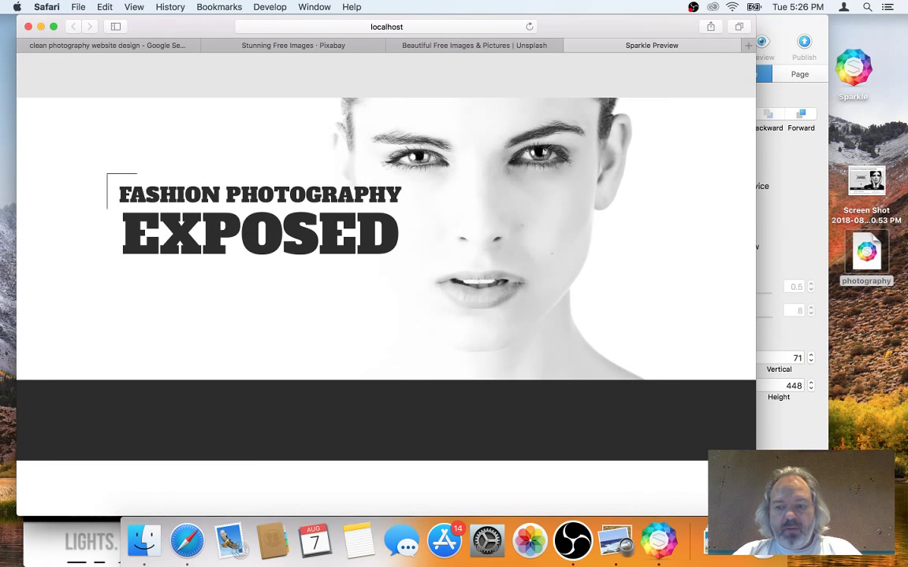
drag(756, 237, 788, 236)
click(804, 236)
click(347, 226)
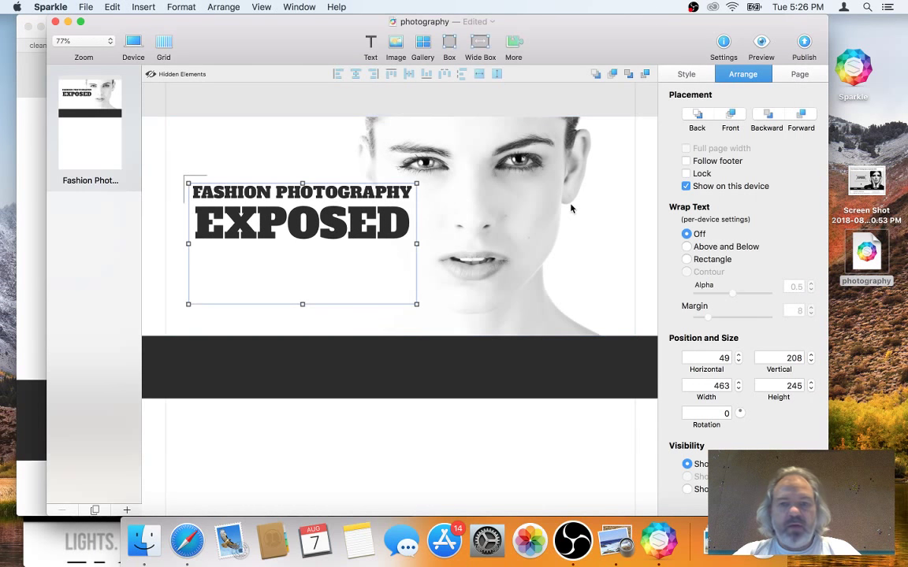
Shrink the headline text: 'Exposed' from size 84 to 59 and the Fashion Photography line to 20
click(686, 74)
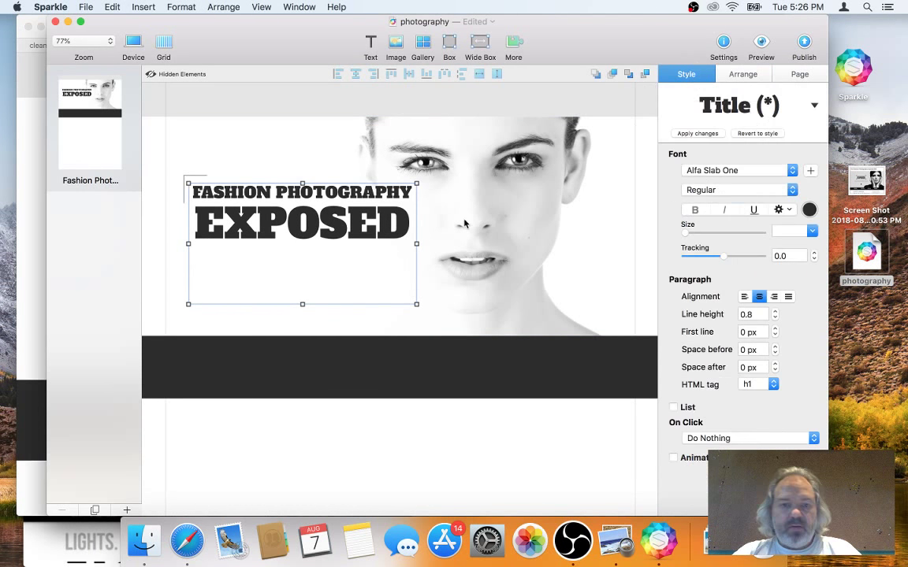
double_click(367, 195)
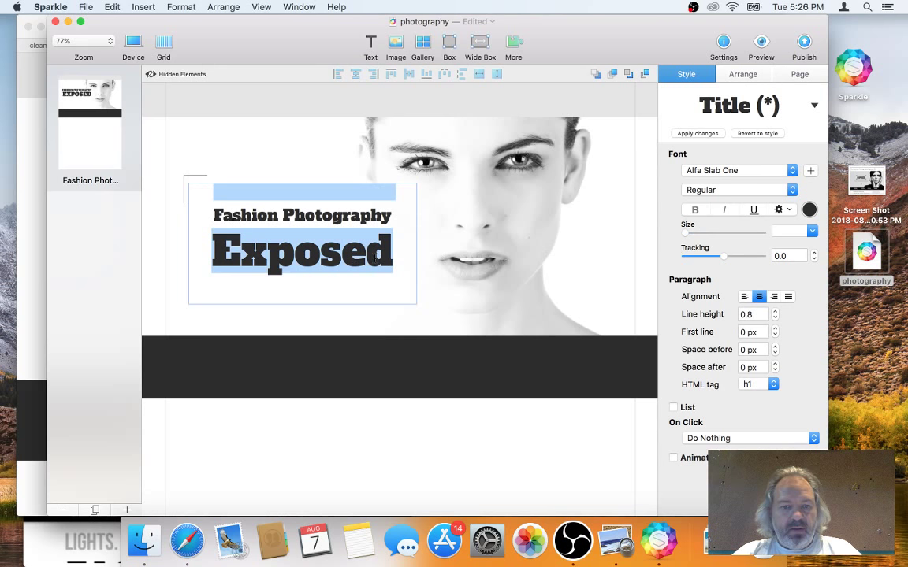
double_click(365, 252)
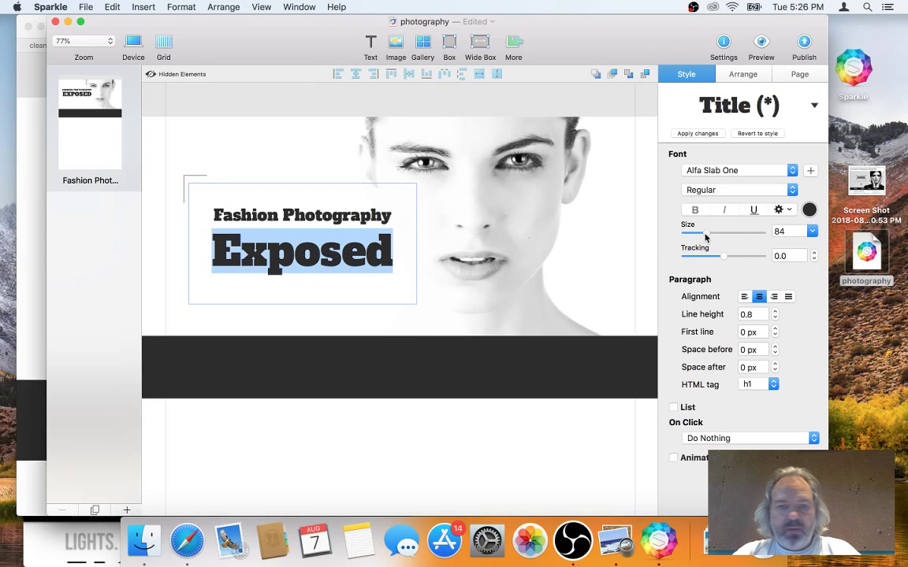
drag(706, 237, 698, 237)
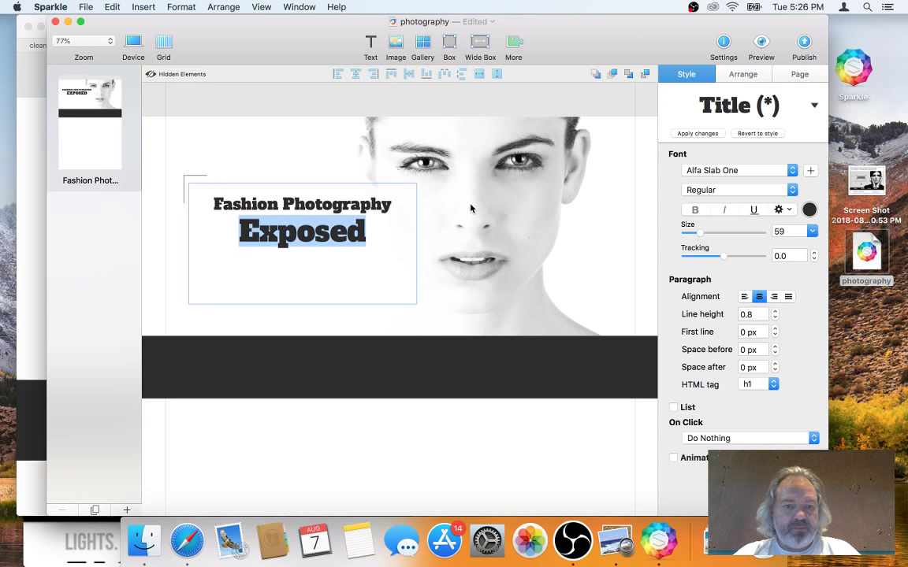
triple_click(302, 204)
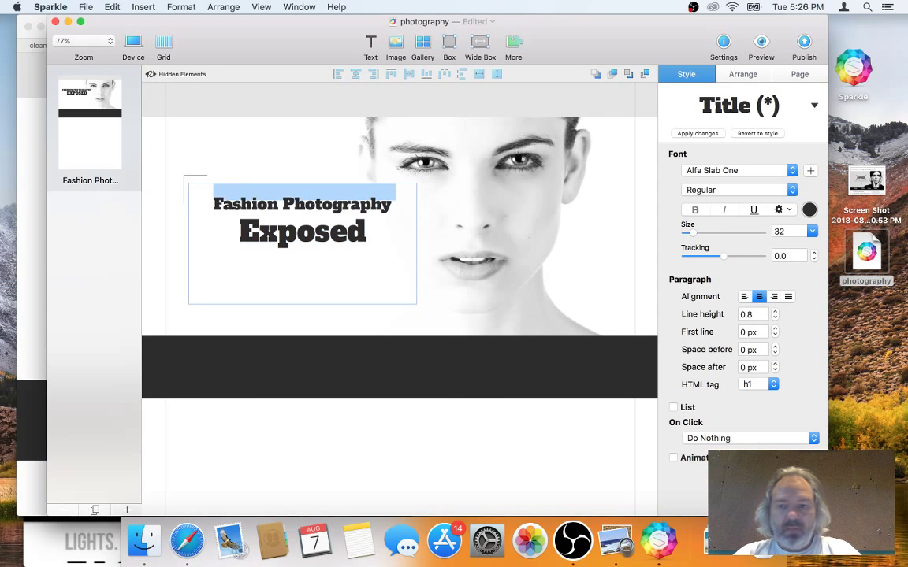
drag(694, 237, 691, 236)
click(265, 315)
Move the headline up and left and tighten its text box under the corner bracket
click(286, 261)
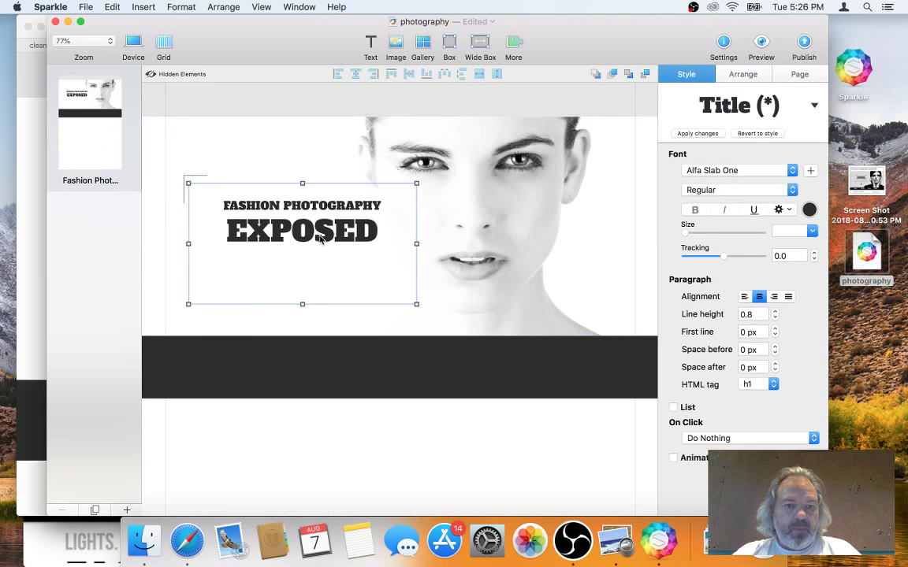
drag(310, 235, 296, 220)
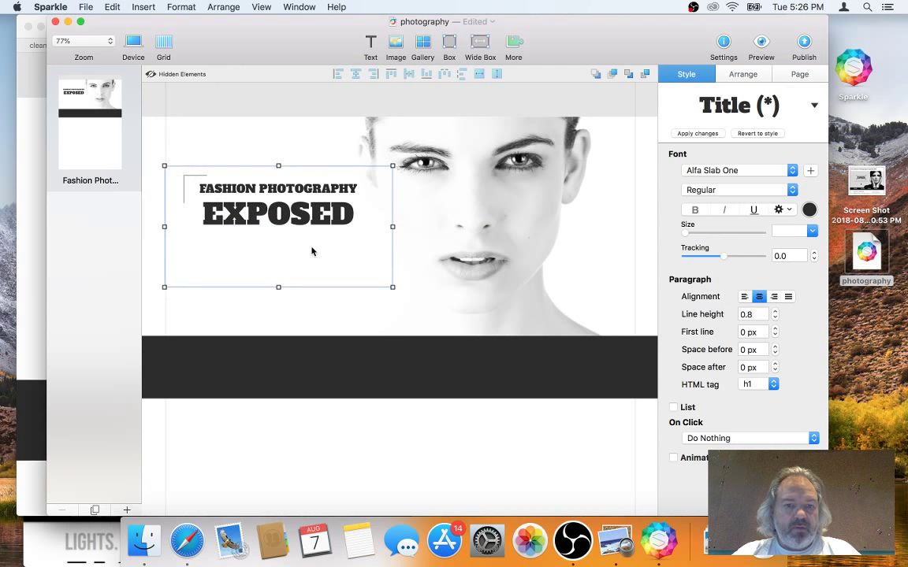
click(391, 289)
click(386, 285)
drag(391, 287, 345, 264)
key(cmd+z)
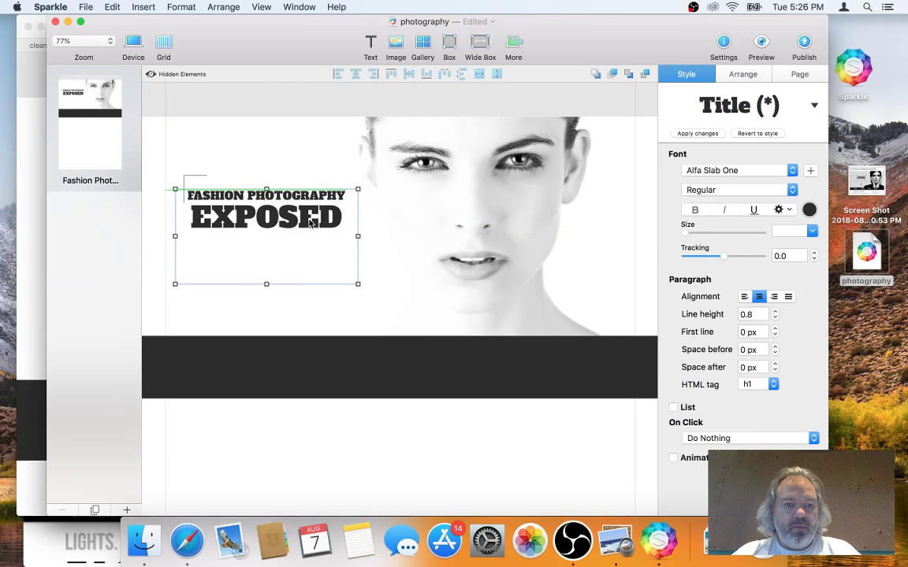
click(186, 178)
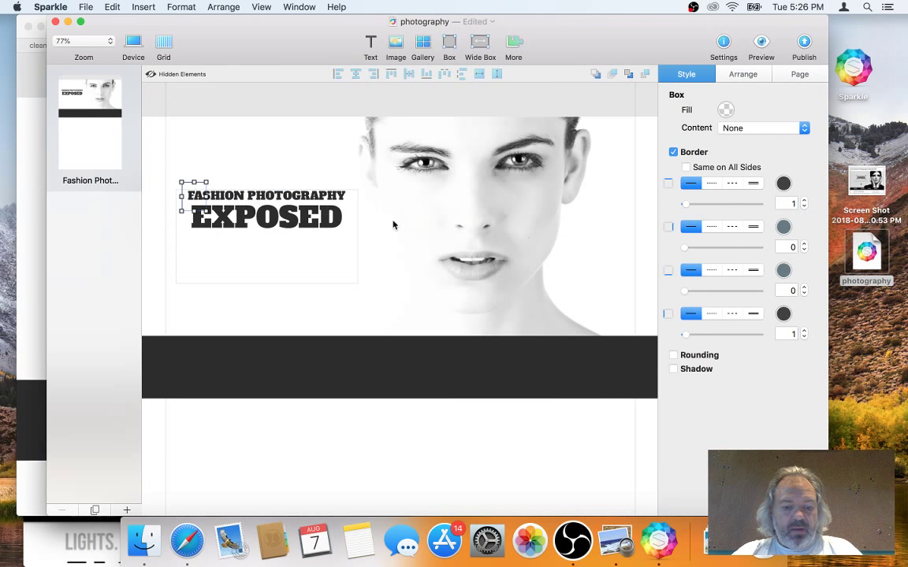
Copy the corner bracket to EXPOSED's bottom-right with 1 px dark grey 2C2C2C right and bottom borders
drag(194, 196, 295, 190)
click(782, 226)
click(690, 122)
click(783, 270)
click(691, 165)
click(806, 178)
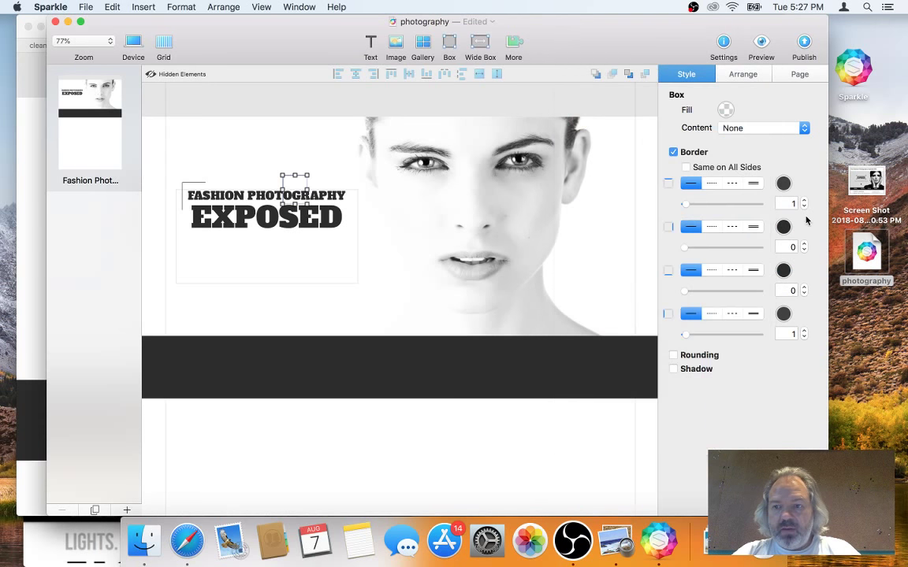
click(805, 245)
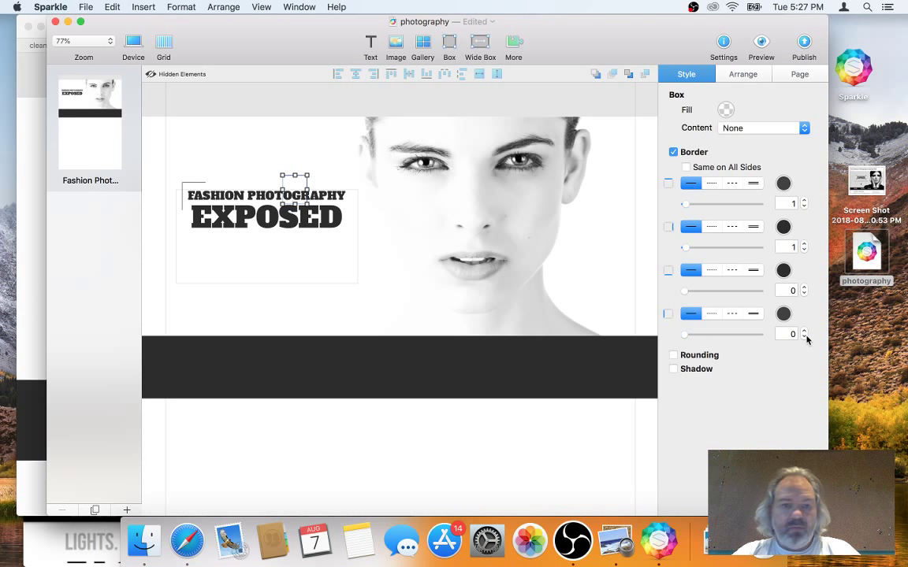
drag(304, 192, 357, 236)
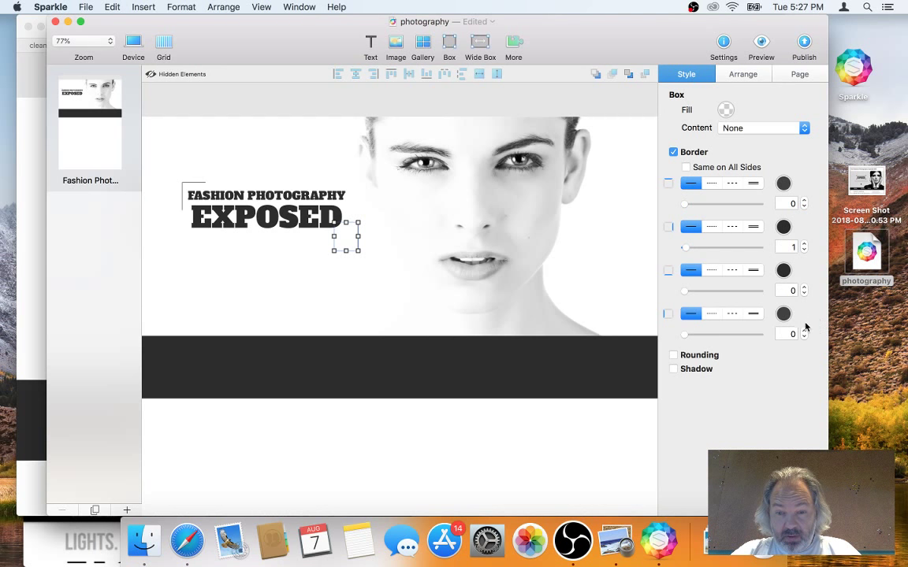
click(804, 287)
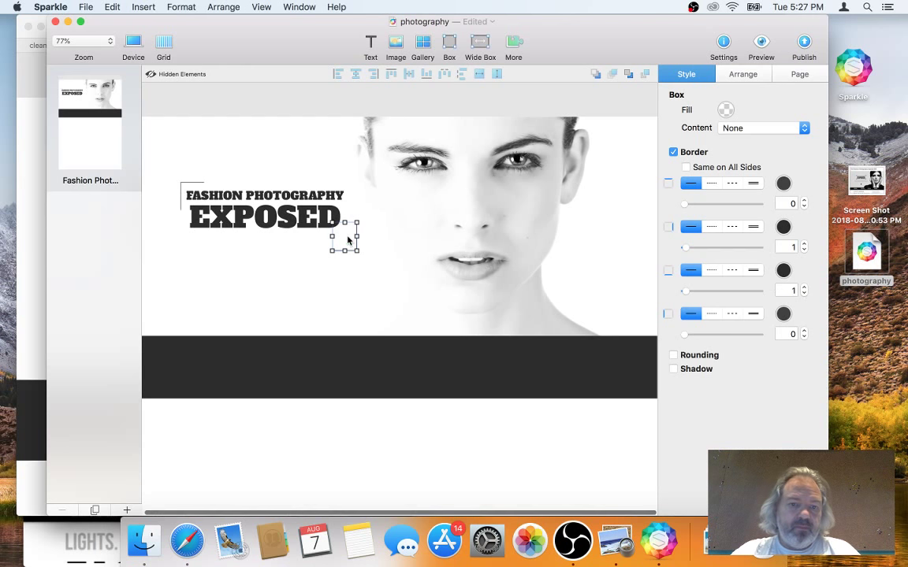
drag(347, 240, 344, 237)
Nudge the title box into place with the arrow keys and bring up the Safari preview
click(274, 269)
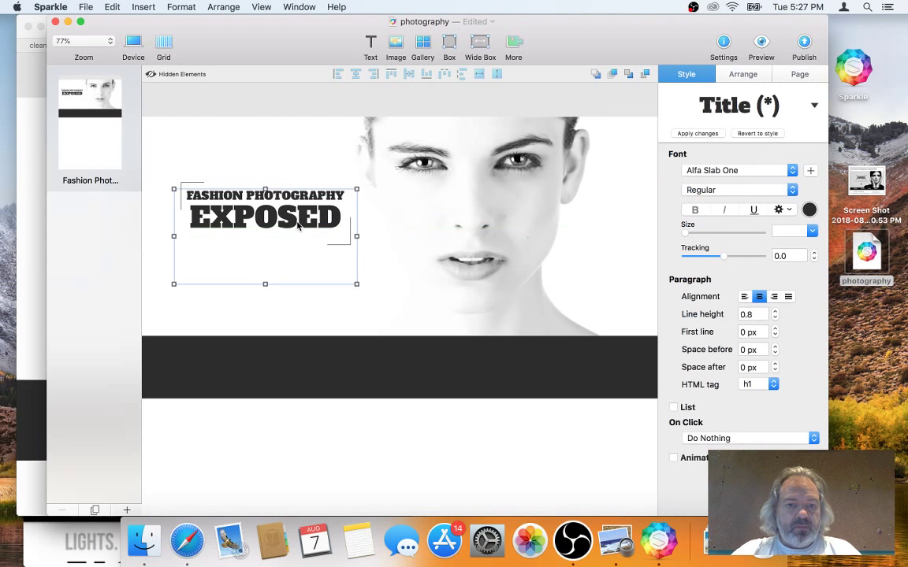
double_click(298, 226)
click(283, 259)
click(283, 259)
key(Down)
key(Down)
key(Down)
key(Down)
key(Down)
key(Down)
key(Down)
key(Down)
key(Down)
key(Down)
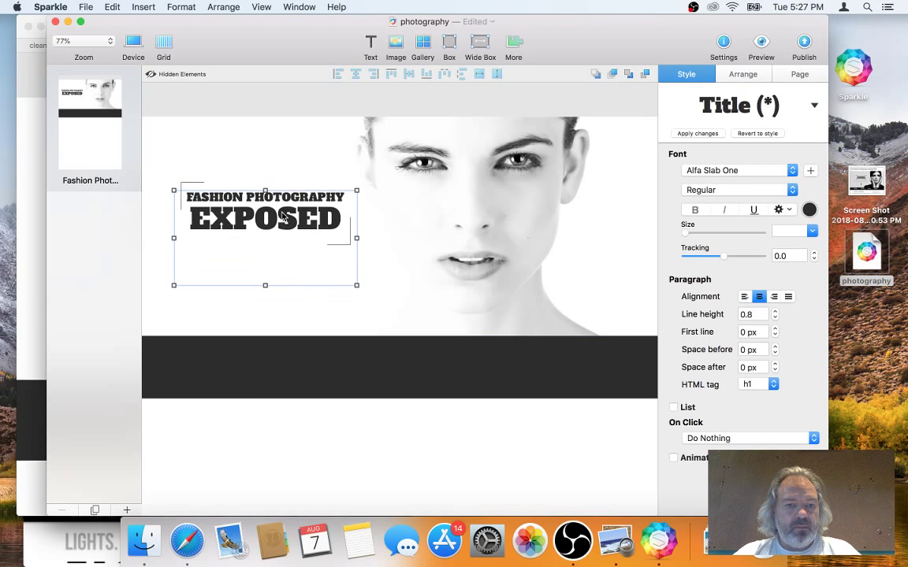
key(Up)
key(Right)
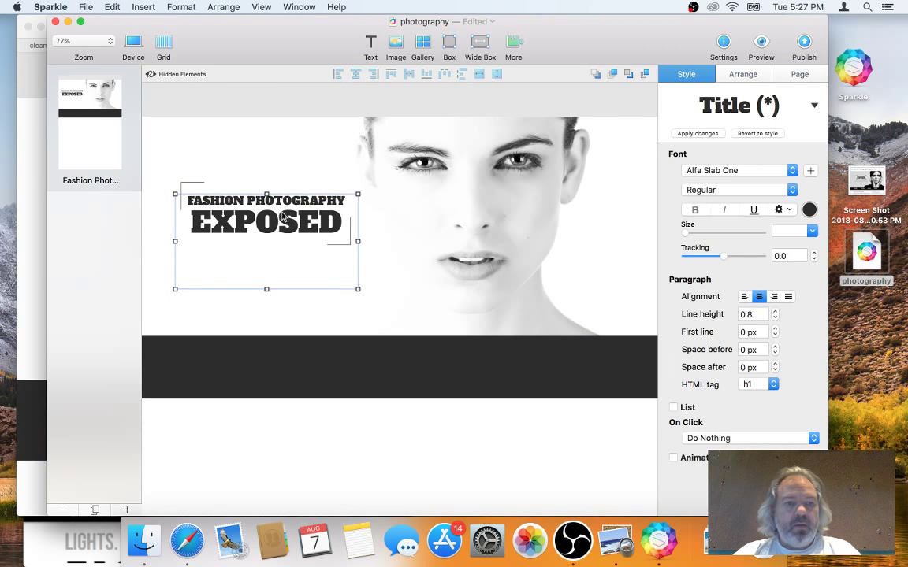
key(super+Tab)
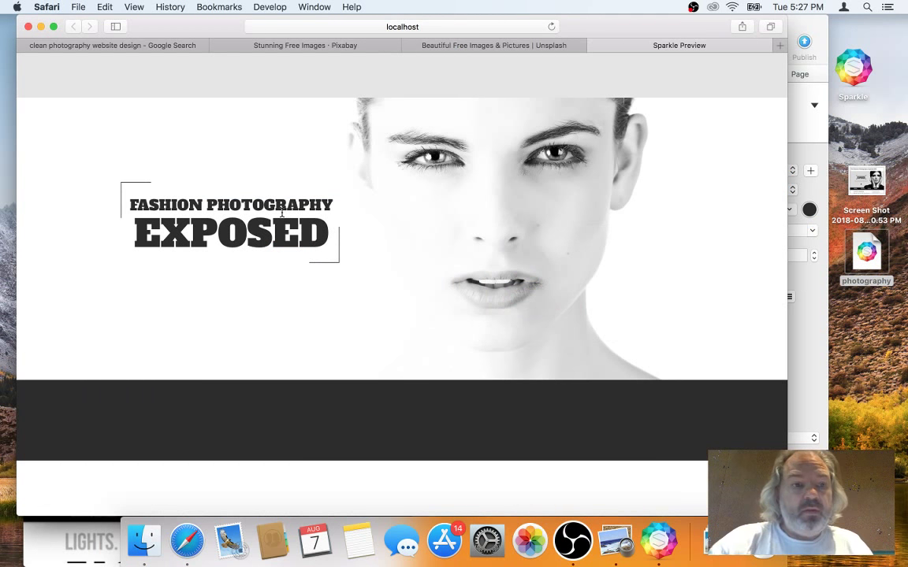
Compare the Safari preview against the reference design screenshot, then return to Sparkle
key(super+Tab)
key(super+Tab)
key(super+Tab)
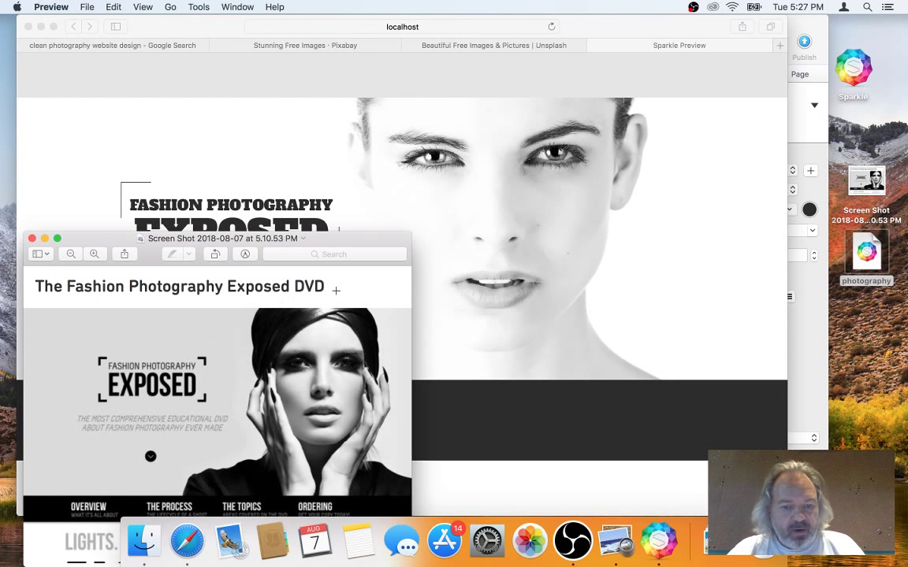
click(439, 229)
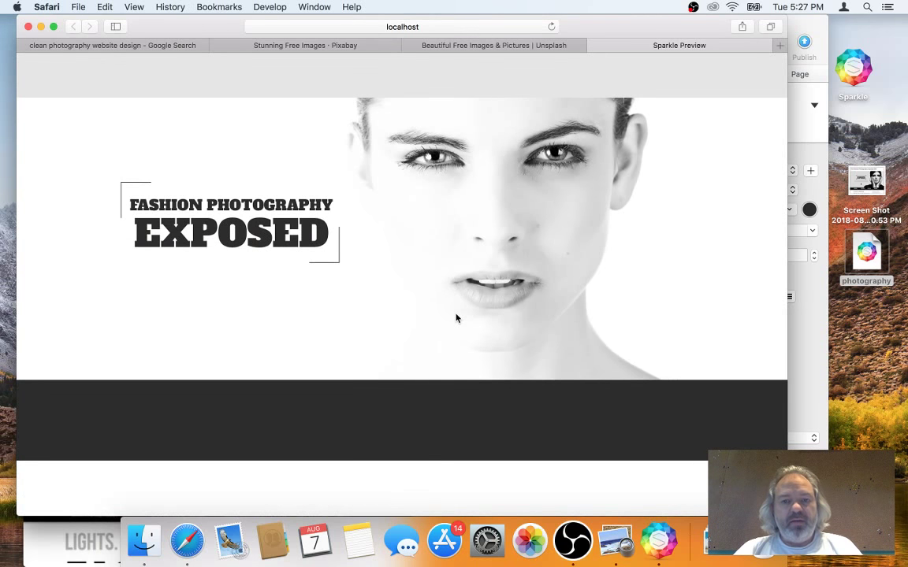
key(super+Tab)
key(super+Tab)
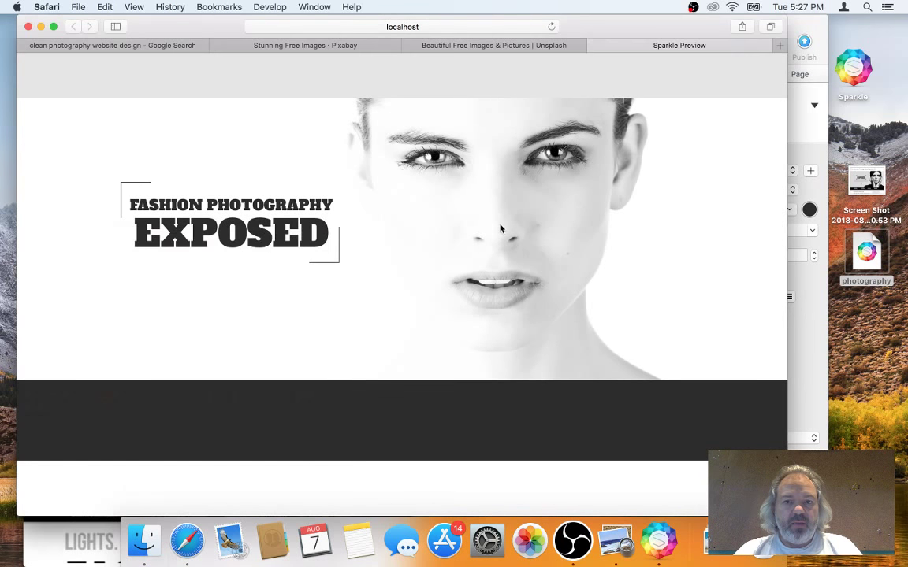
key(super+Tab)
key(super+shift+Tab)
Insert an image placeholder below the dark band, enlarge it and align it
click(440, 279)
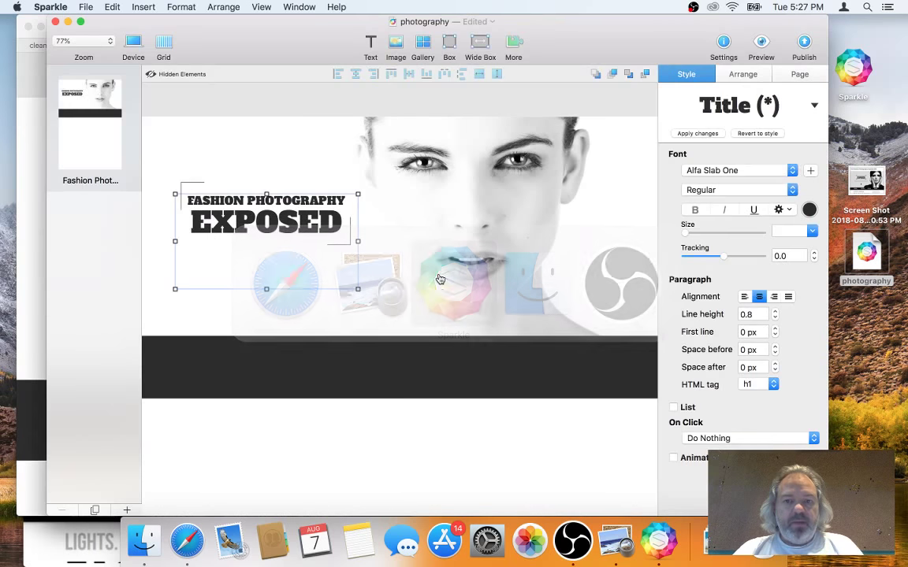
scroll(417, 288, down, 6)
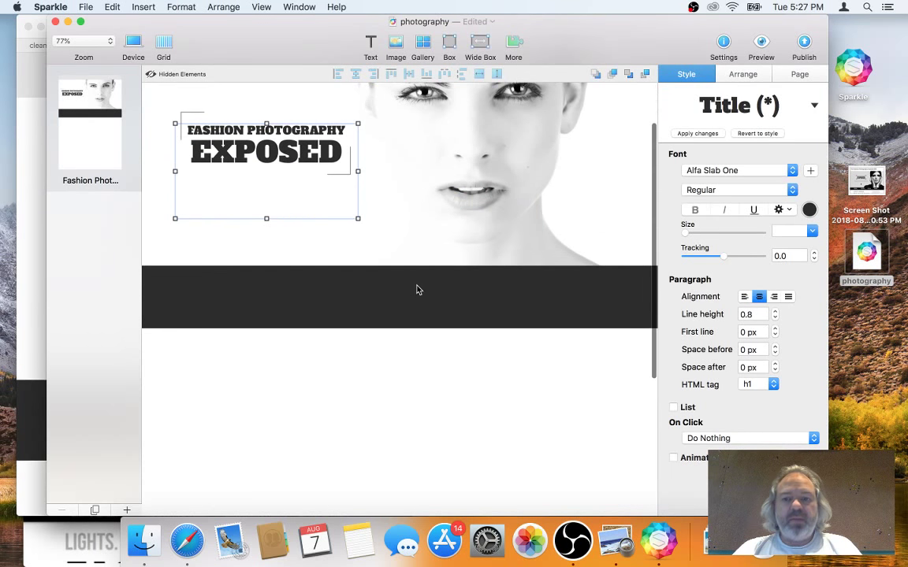
key(super+Tab)
key(Escape)
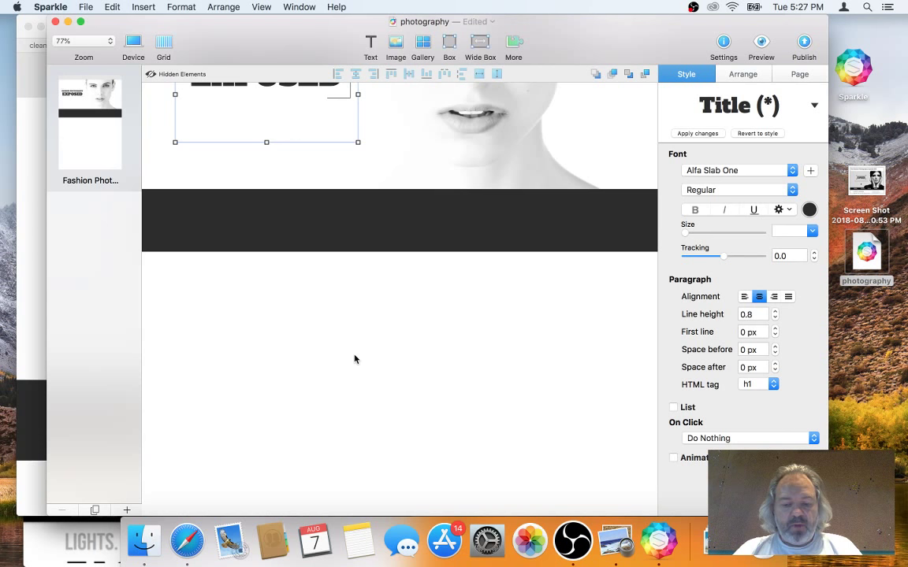
click(401, 40)
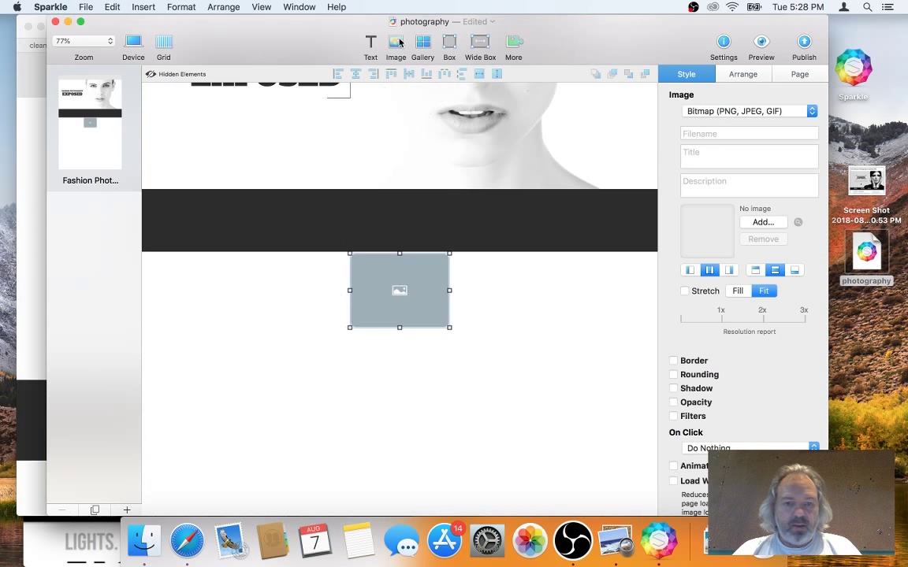
drag(398, 307, 212, 331)
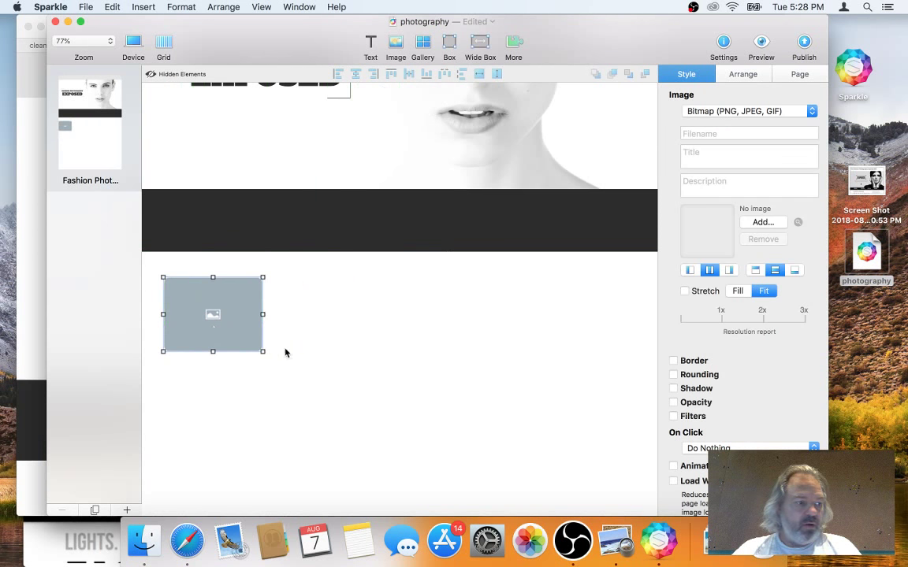
drag(261, 349, 313, 397)
drag(247, 338, 273, 331)
Fill the placeholder with a Pixabay 'portrait' photo of a woman, set to stretch and fill
click(726, 114)
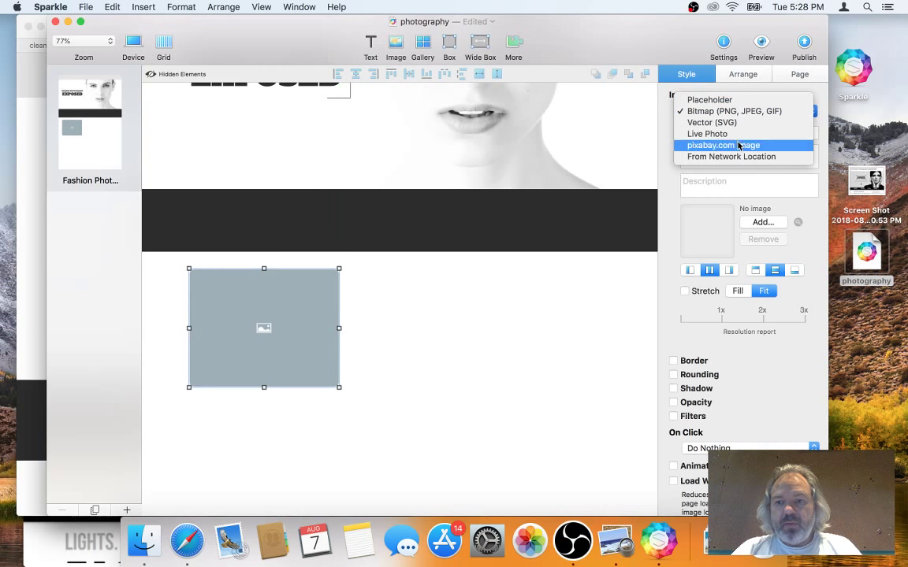
click(719, 144)
click(700, 132)
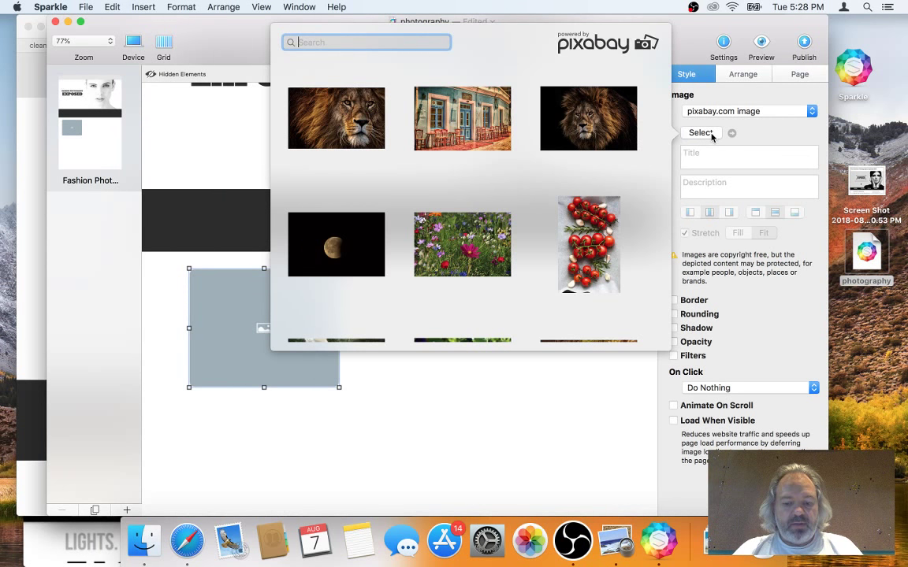
text(portrait)
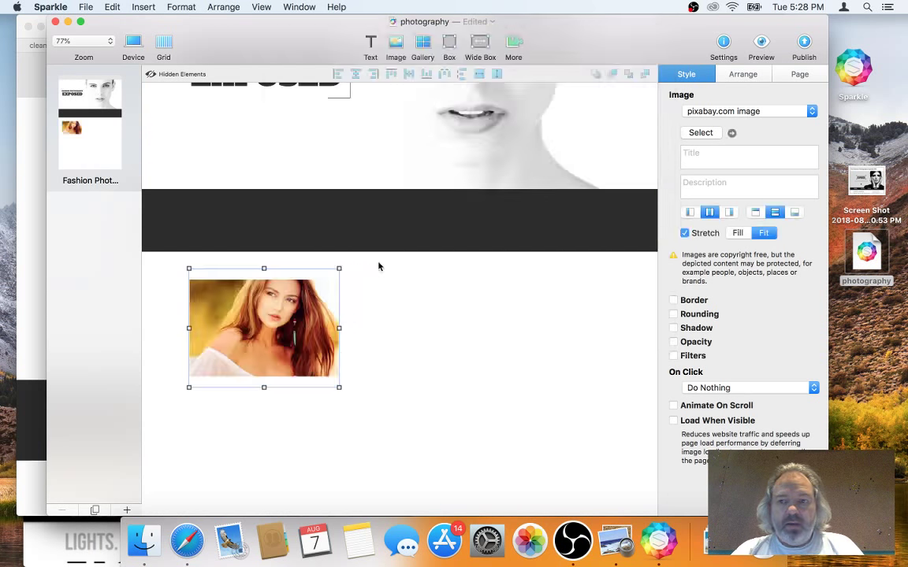
click(684, 233)
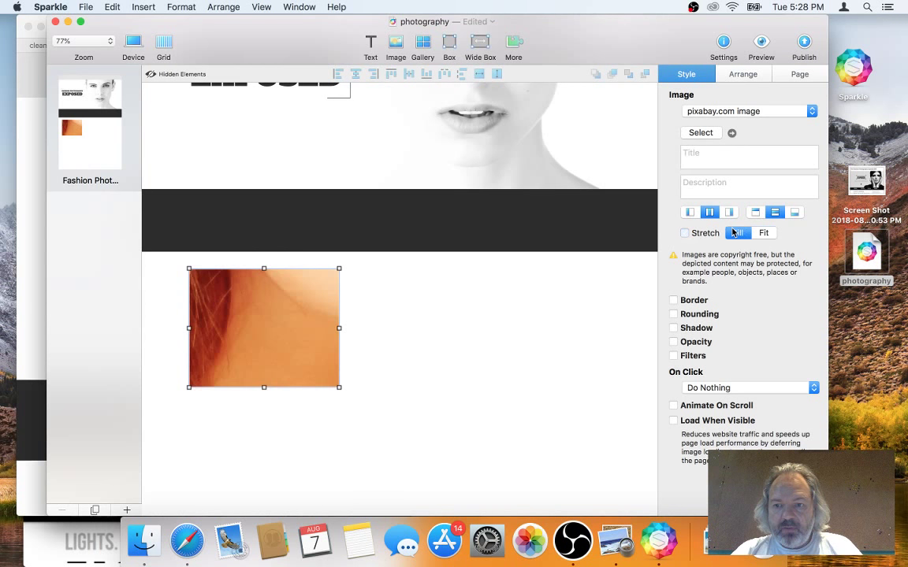
click(684, 233)
mouse_move(299, 320)
mouse_down()
mouse_move(301, 329)
mouse_move(316, 326)
mouse_move(308, 320)
mouse_up()
Resize the portrait photo to a 223 × 223 square
drag(356, 387, 316, 369)
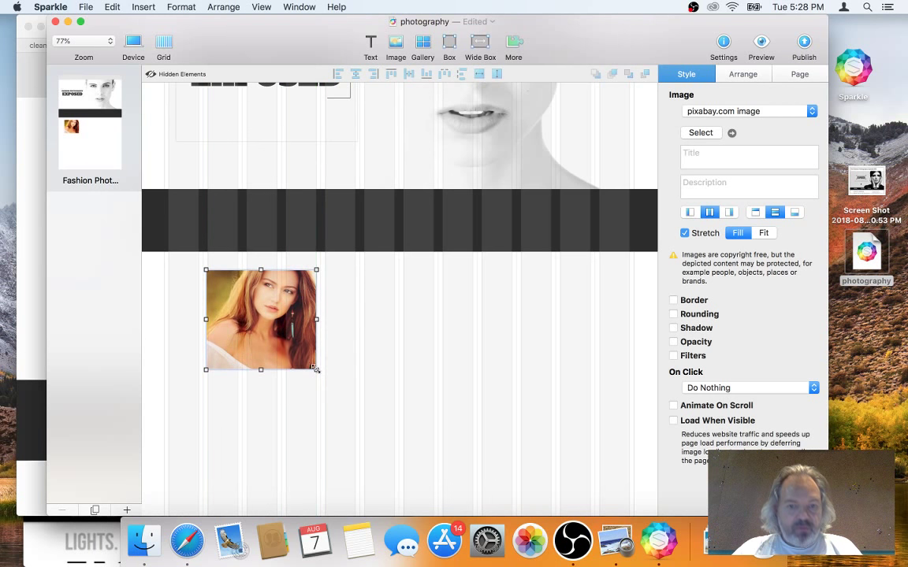
click(742, 74)
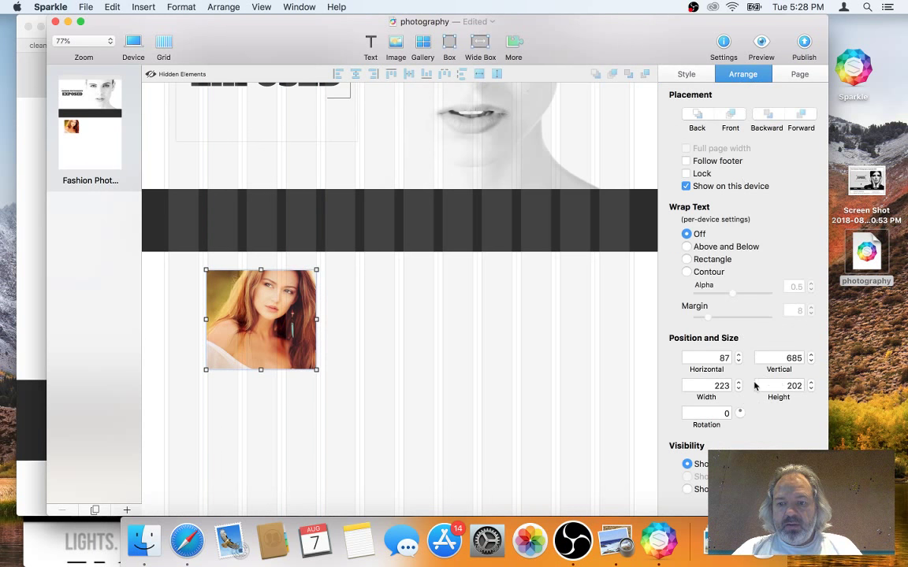
double_click(725, 385)
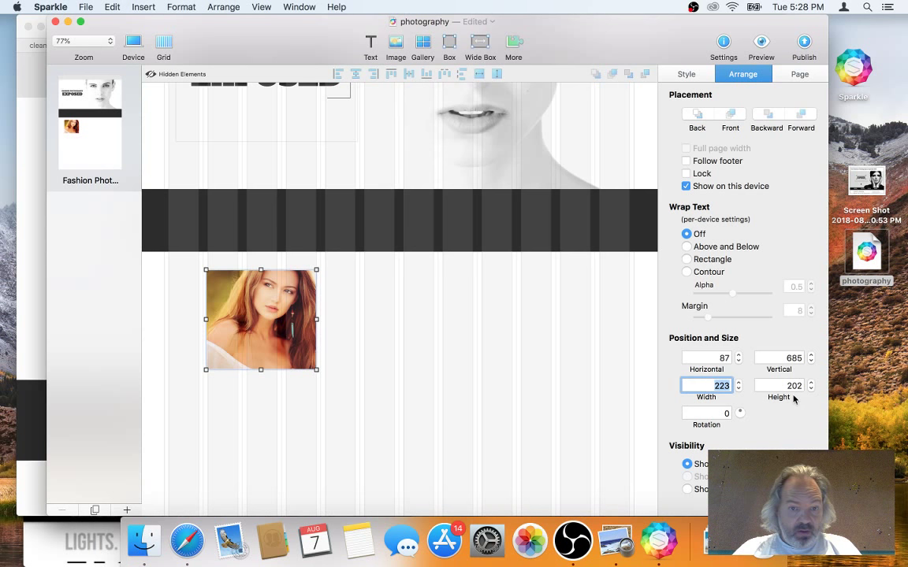
key(Tab)
text(223)
key(Tab)
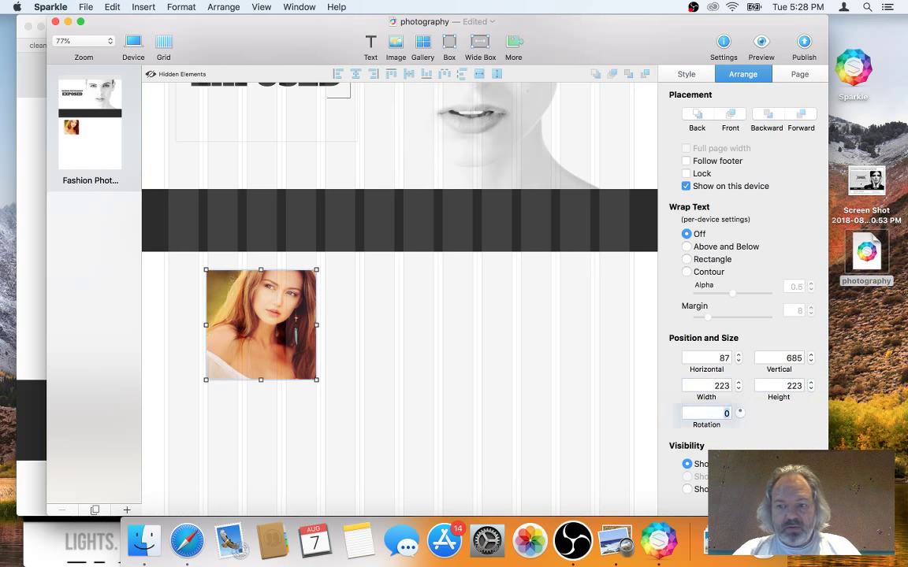
Duplicate the portrait twice to the right and distribute the three horizontally
click(351, 347)
click(279, 348)
drag(279, 347, 509, 340)
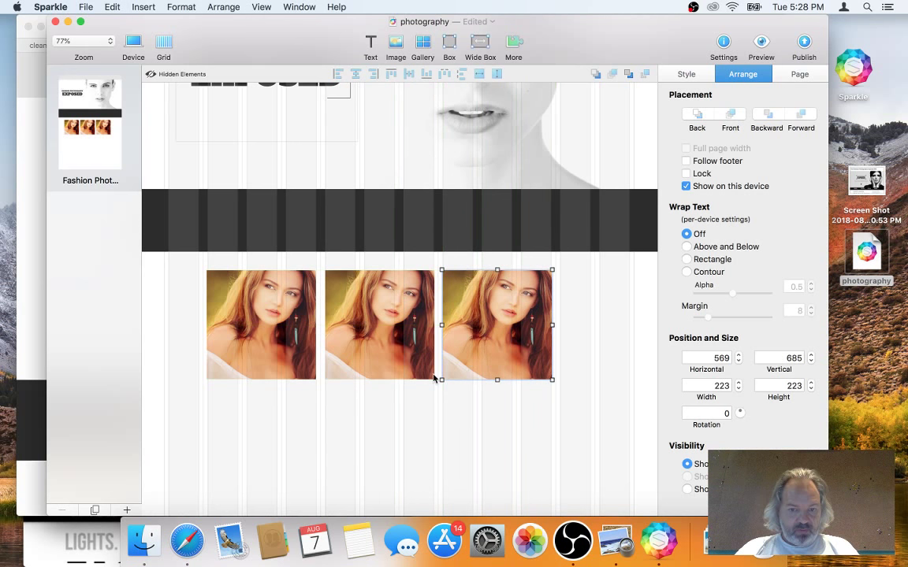
drag(494, 341, 532, 341)
drag(548, 432, 240, 345)
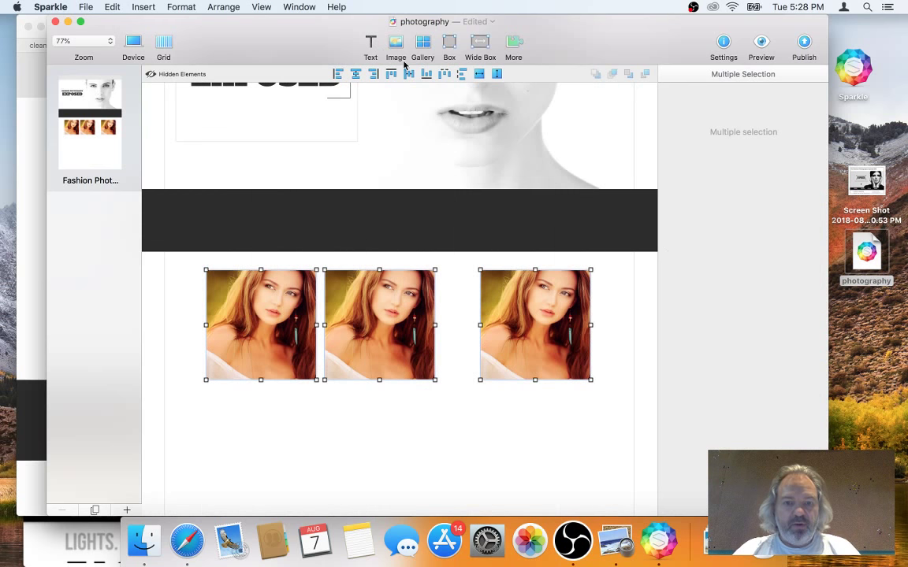
click(444, 74)
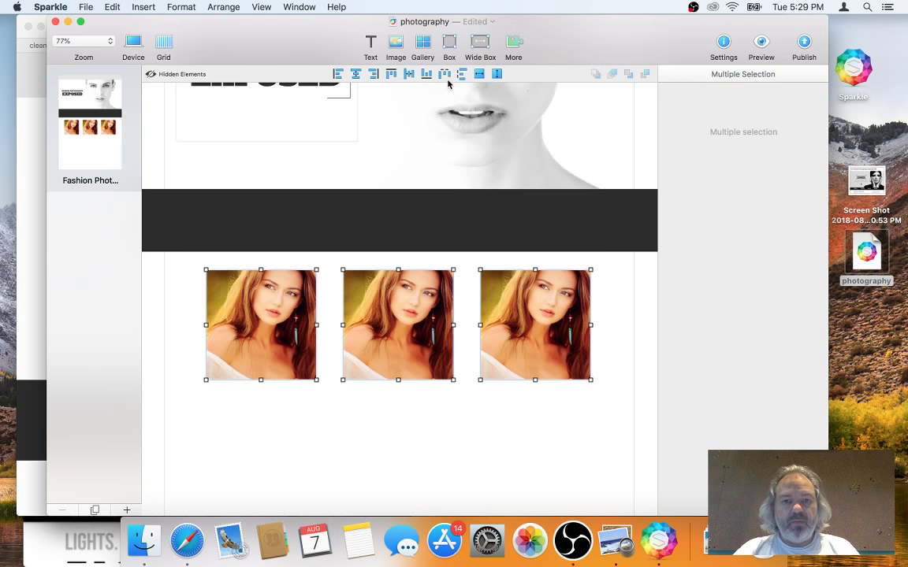
Replace the middle portrait with a Pixabay photo of a dark-haired woman
click(455, 428)
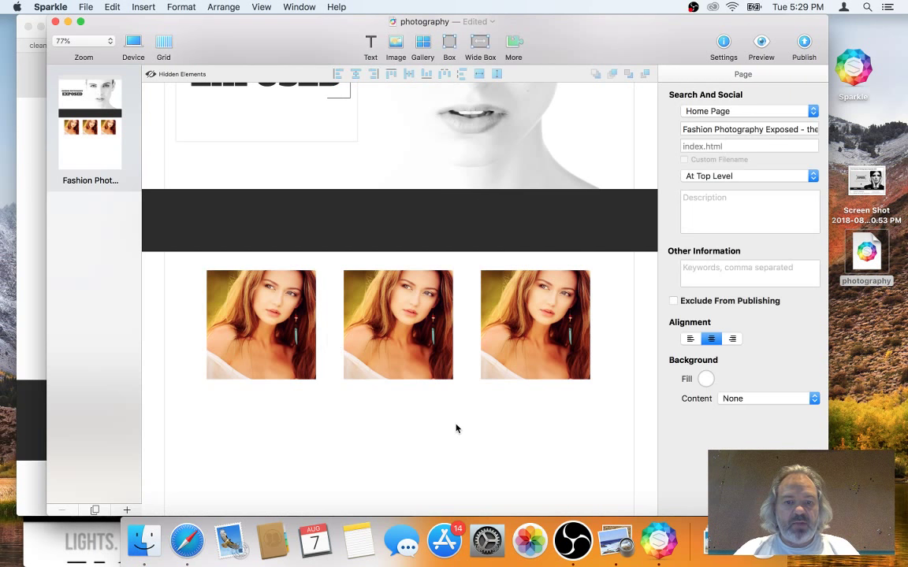
click(367, 375)
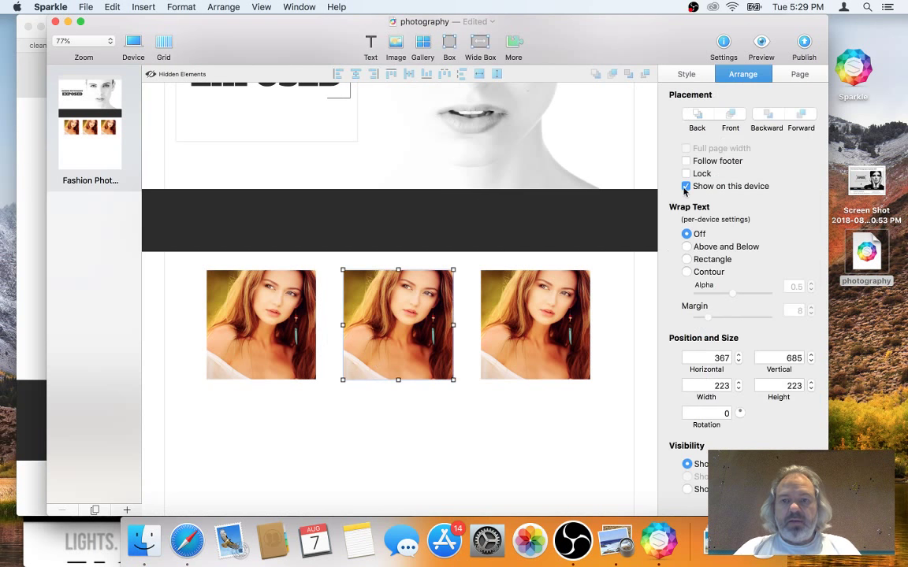
click(695, 74)
click(713, 140)
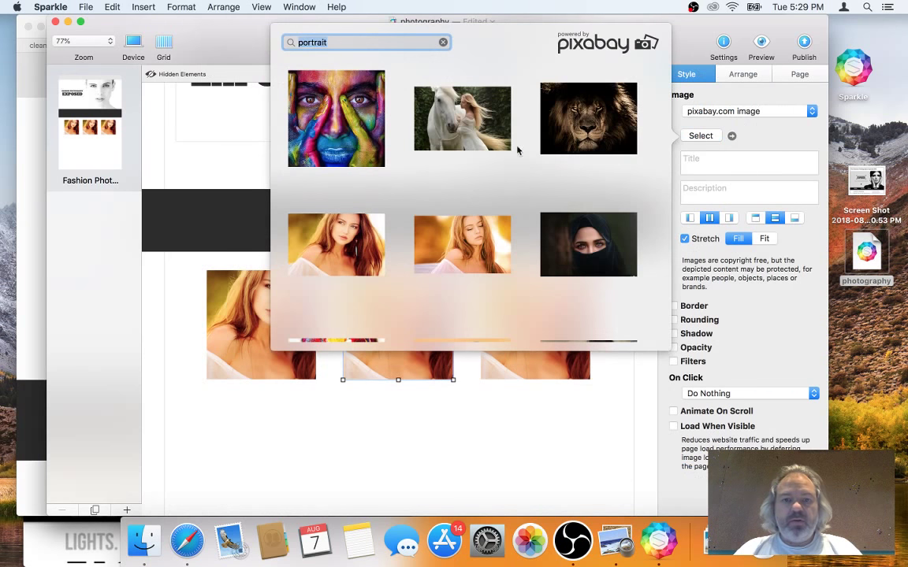
scroll(493, 258, down, 3)
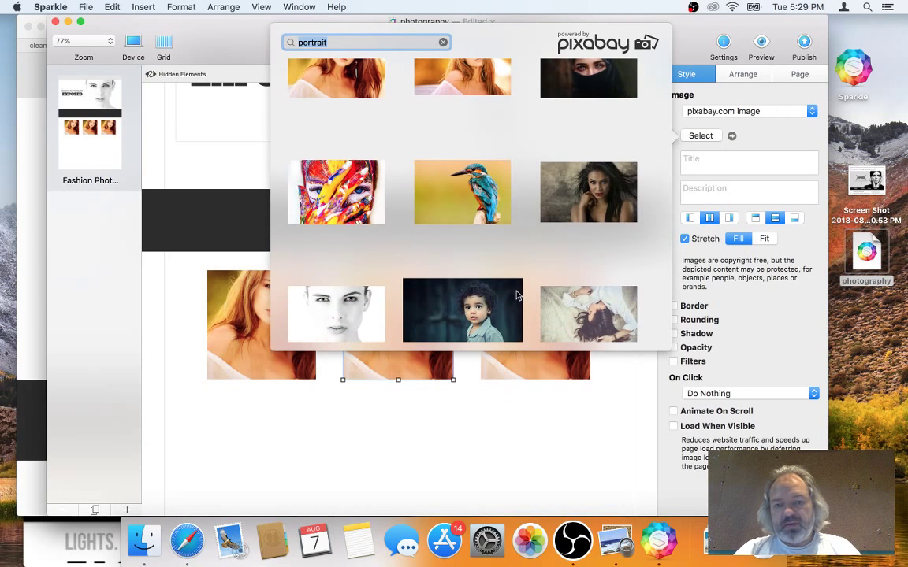
scroll(497, 268, down, 2)
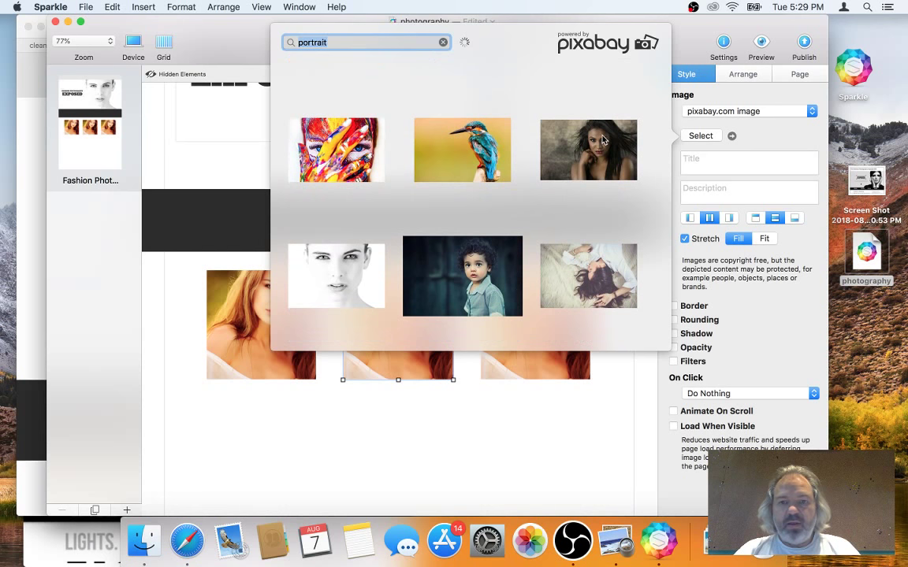
click(603, 140)
Replace the right portrait with a Pixabay photo of a woman in a patterned wrap
click(521, 300)
click(705, 135)
scroll(503, 300, down, 2)
scroll(503, 298, down, 5)
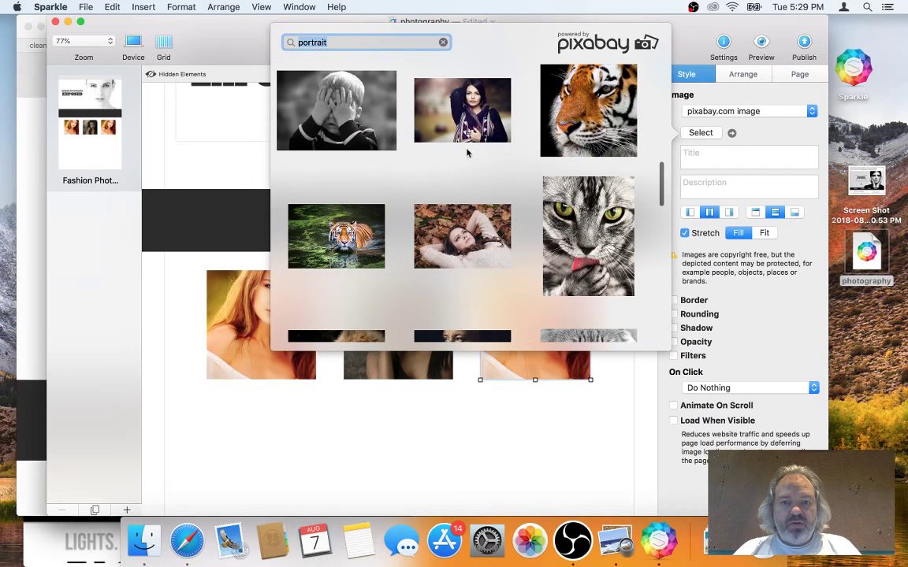
click(462, 110)
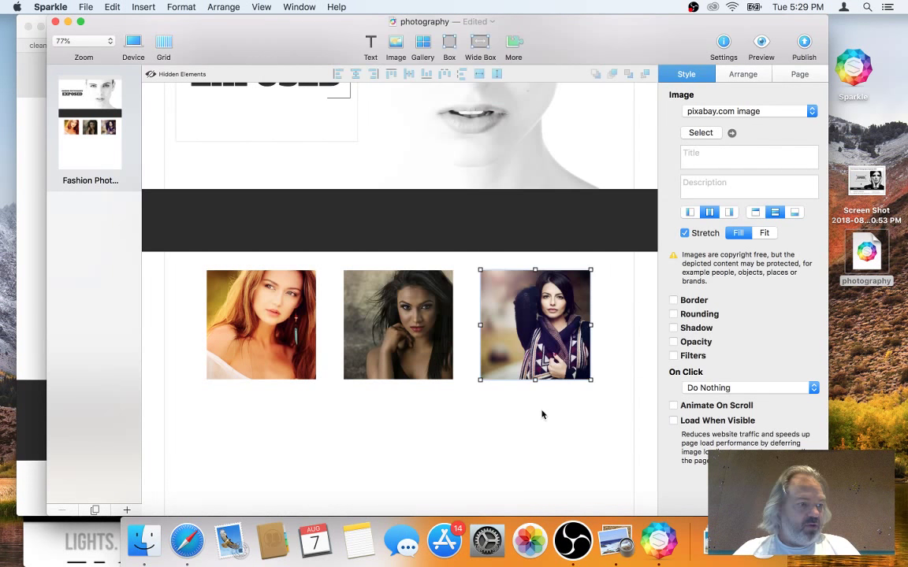
click(252, 432)
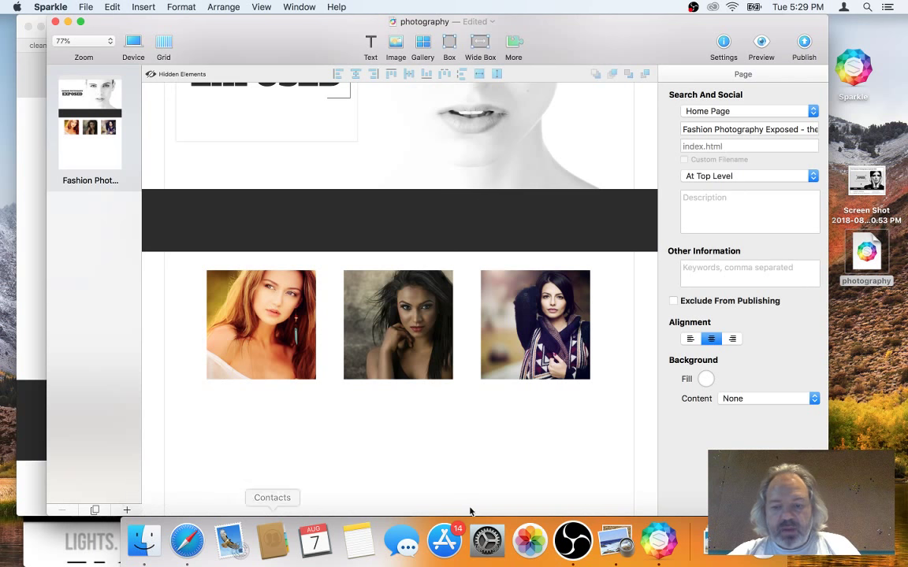
Select the ocean wave and poppy field photos in Photos and drag them onto the Sparkle page
click(529, 540)
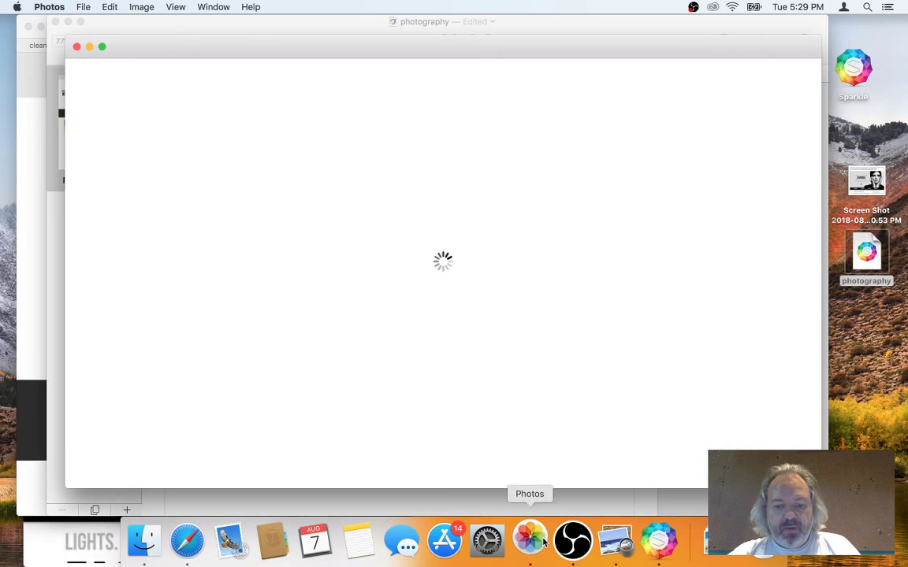
drag(328, 197, 249, 139)
drag(269, 55, 584, 384)
drag(555, 465, 305, 436)
Add the photos as a gallery beneath the portrait row, widened to match the row's width
click(508, 128)
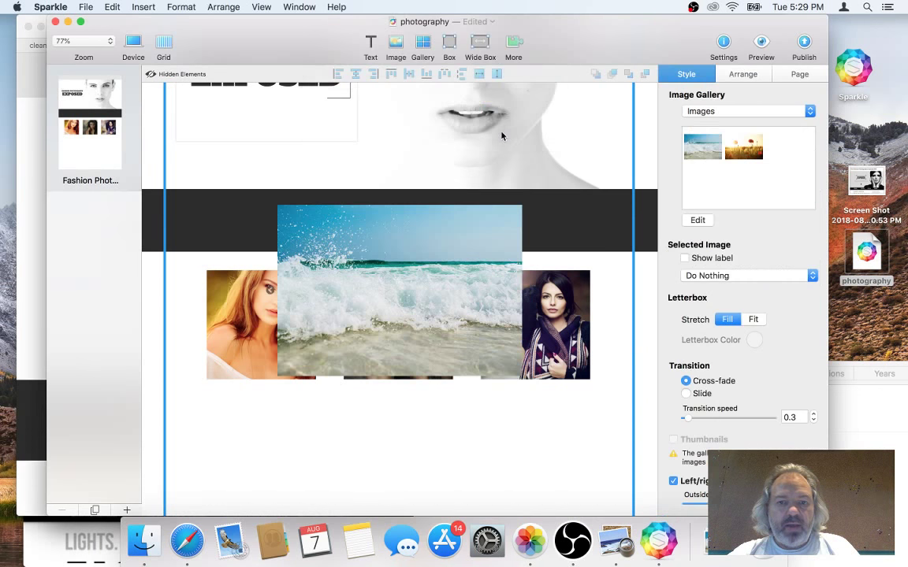
drag(392, 253, 322, 440)
scroll(321, 439, down, 3)
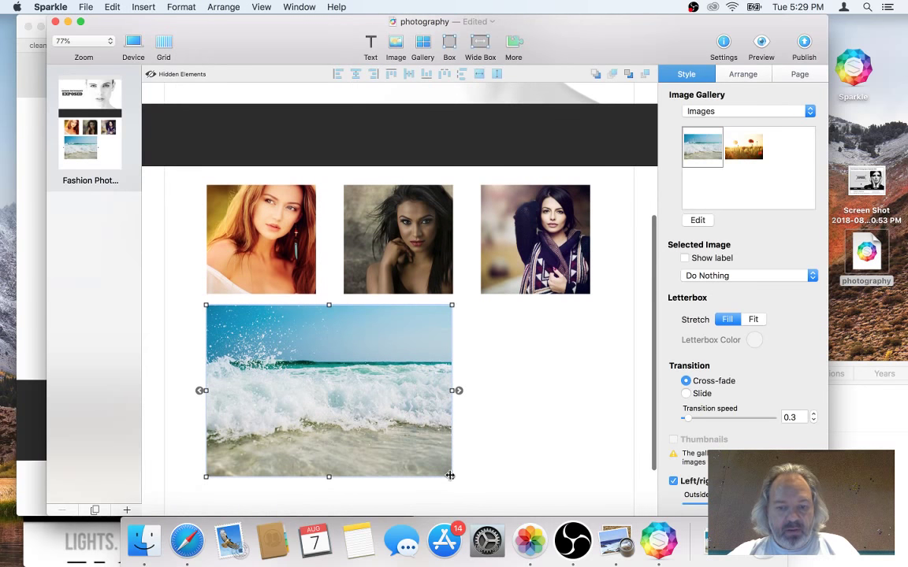
drag(449, 478, 590, 493)
scroll(527, 367, down, 2)
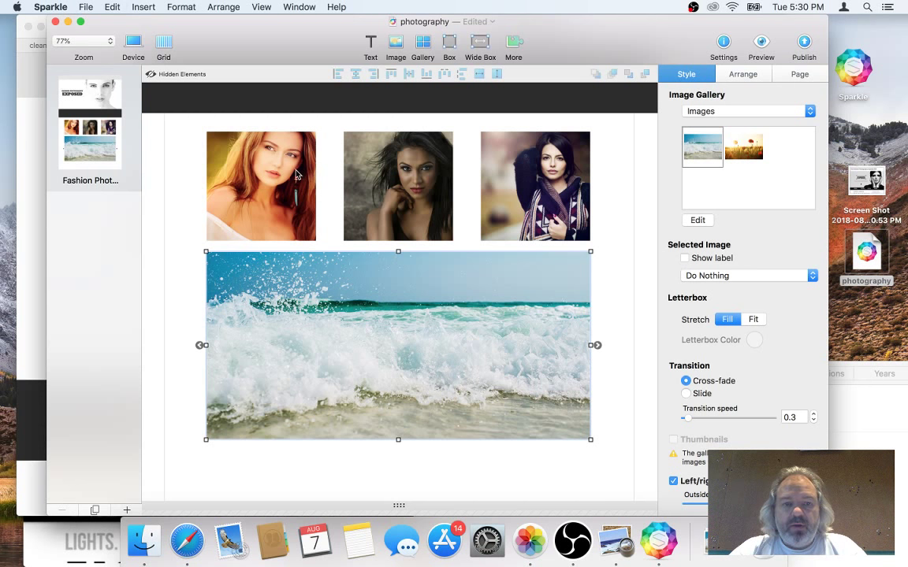
mouse_move(447, 287)
mouse_down()
mouse_move(450, 320)
mouse_move(450, 306)
mouse_up()
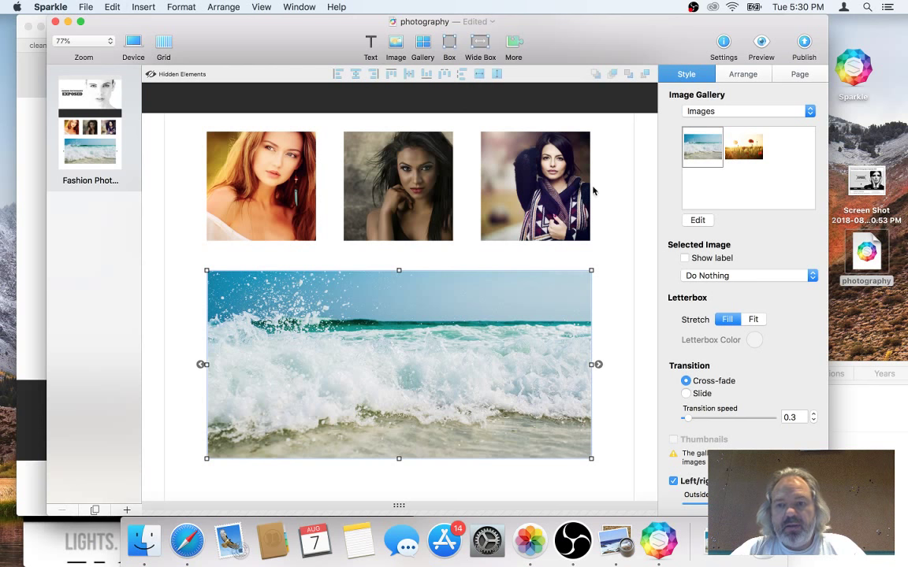
Scroll the Safari preview to the gallery and cycle it between the wave and poppy photos
click(186, 540)
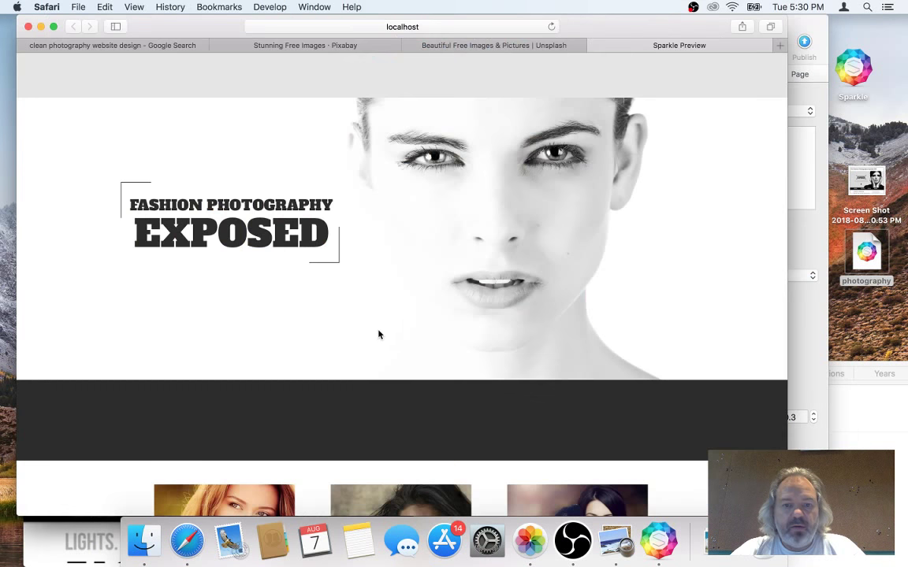
scroll(382, 337, down, 3)
scroll(386, 341, down, 5)
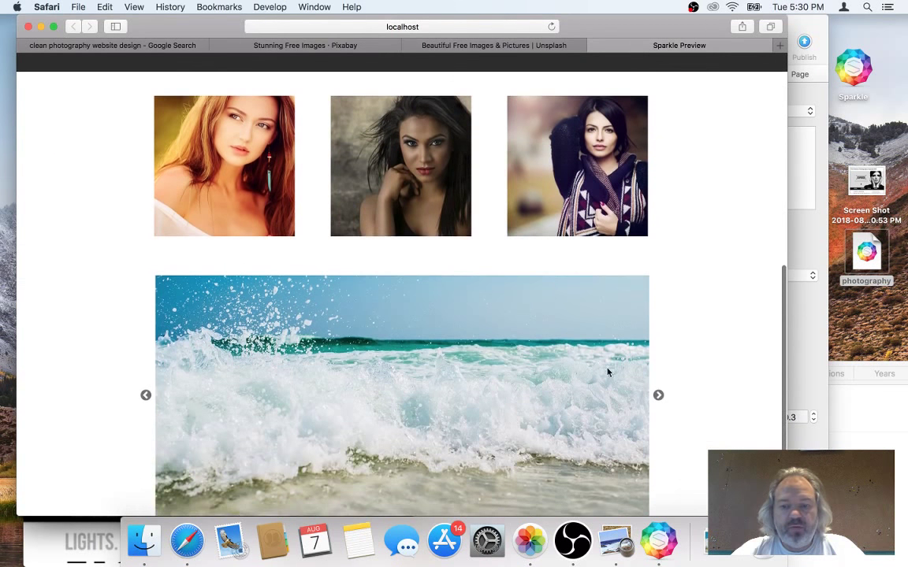
click(659, 395)
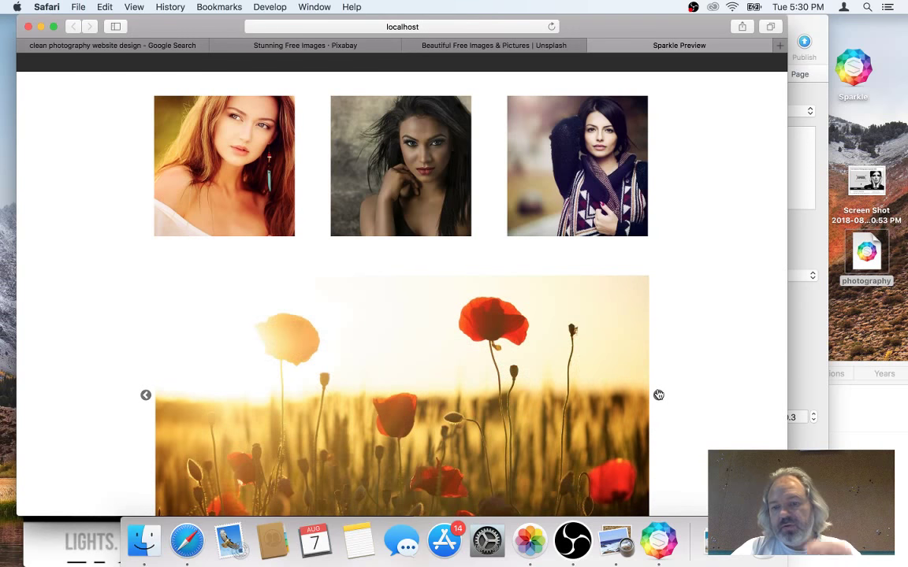
click(658, 395)
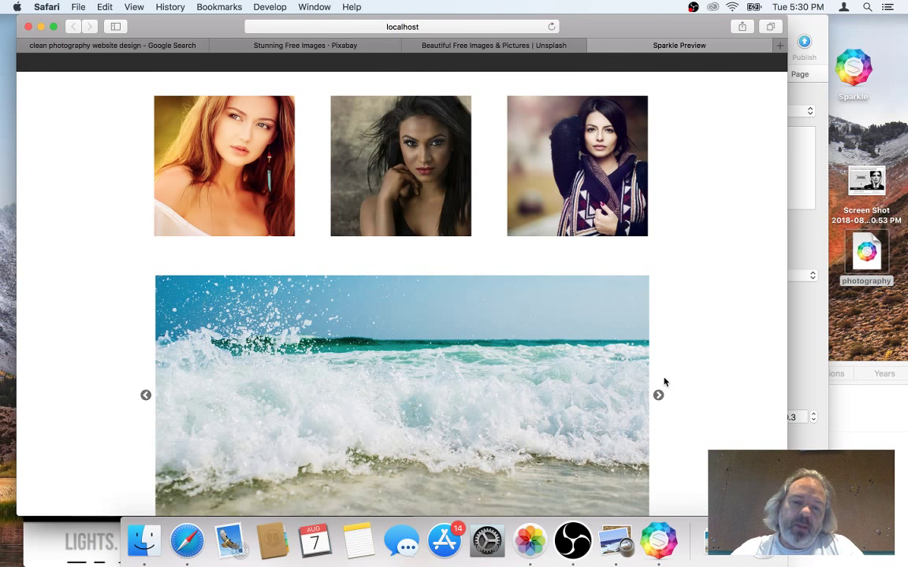
click(659, 395)
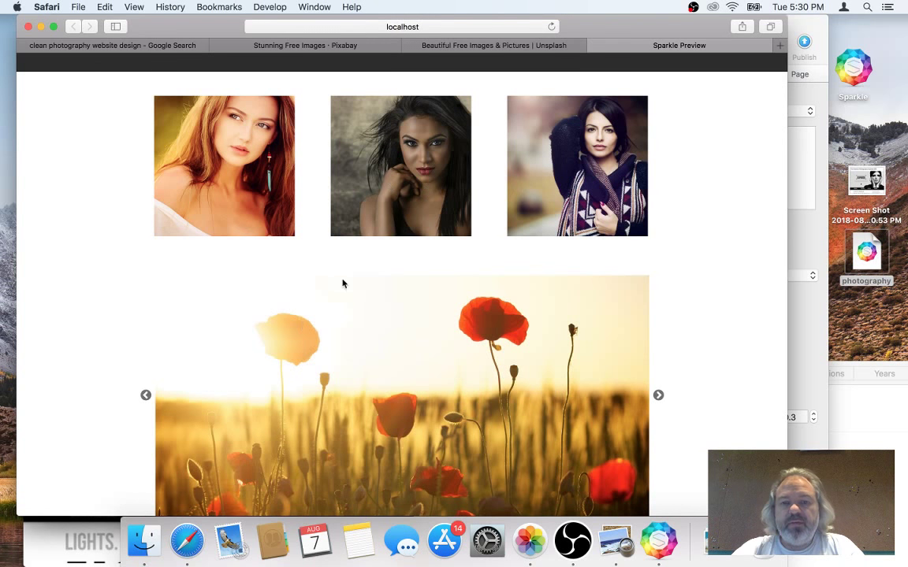
Back in Sparkle, drag the page's bottom edge down to leave space below the gallery
key(super+Tab)
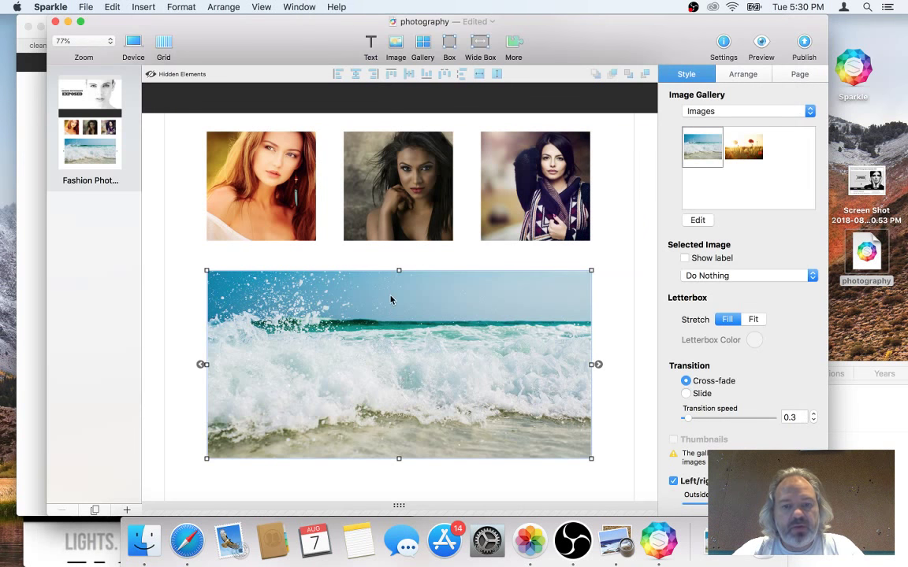
scroll(658, 440, down, 1)
scroll(621, 426, up, 5)
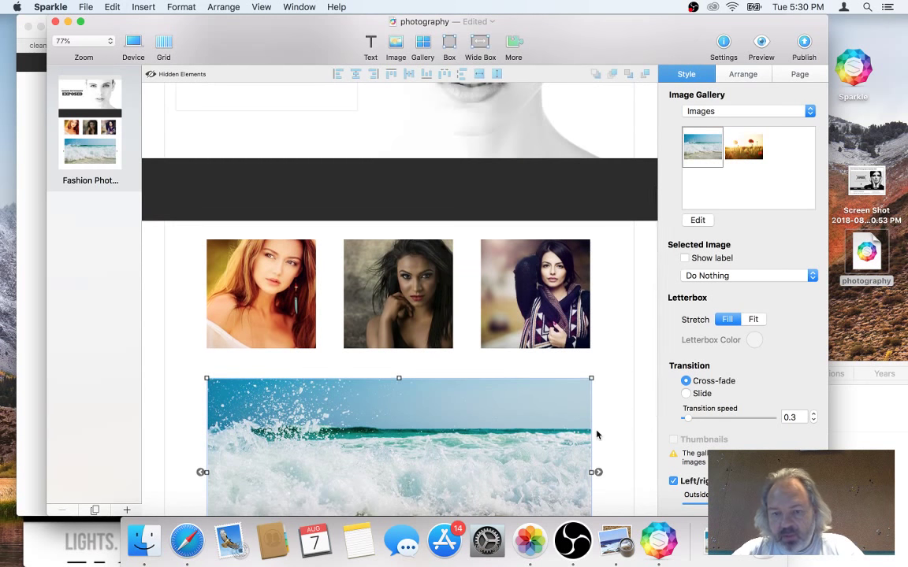
scroll(596, 432, down, 2)
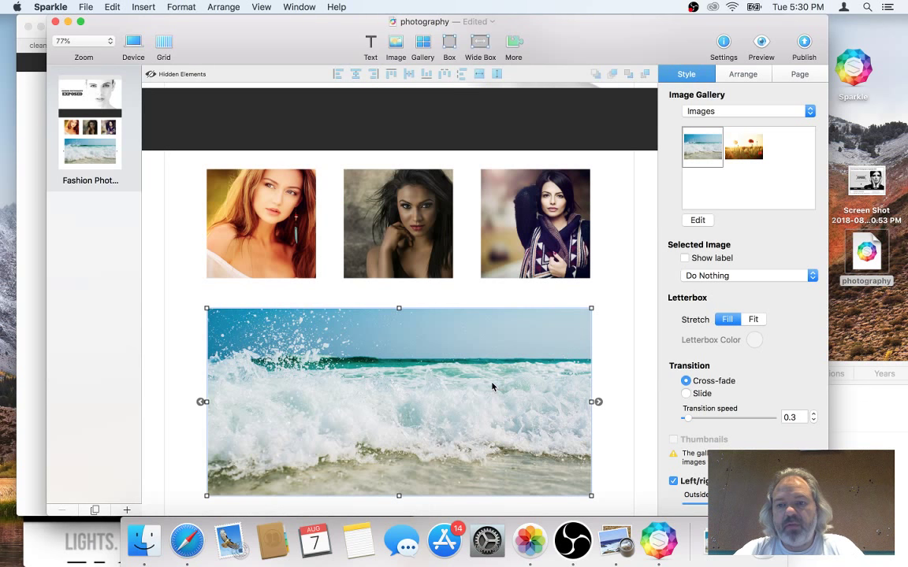
scroll(492, 386, down, 2)
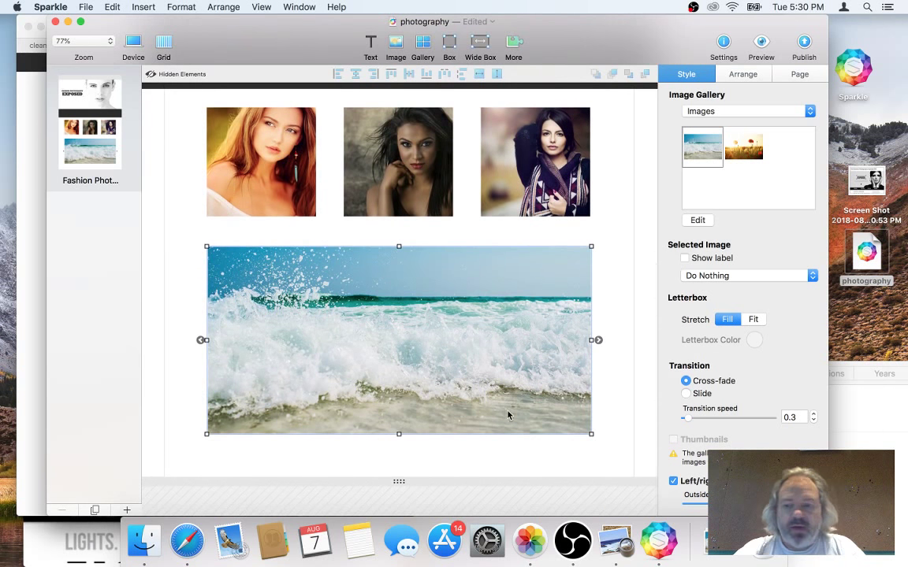
mouse_move(541, 482)
mouse_down()
mouse_move(539, 502)
mouse_move(528, 485)
mouse_up()
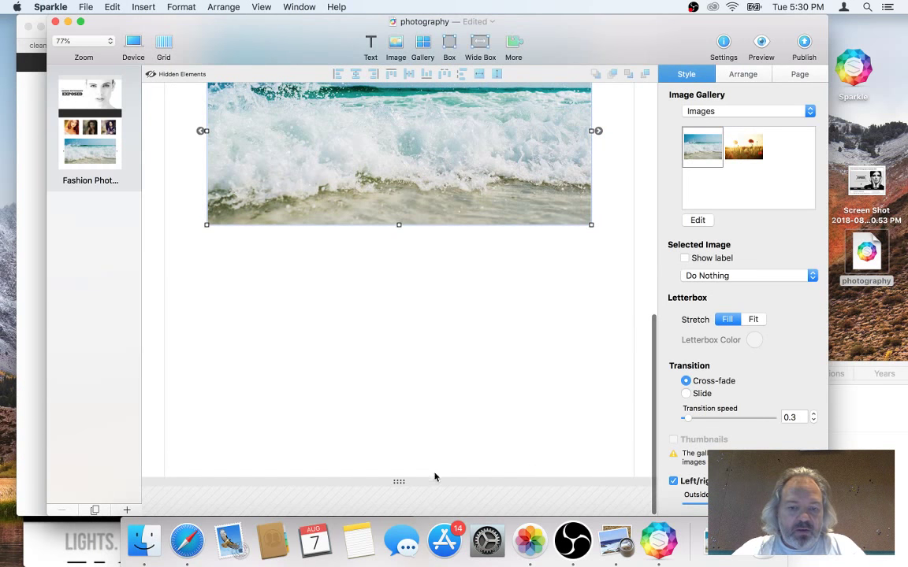
scroll(441, 379, up, 10)
scroll(446, 331, down, 2)
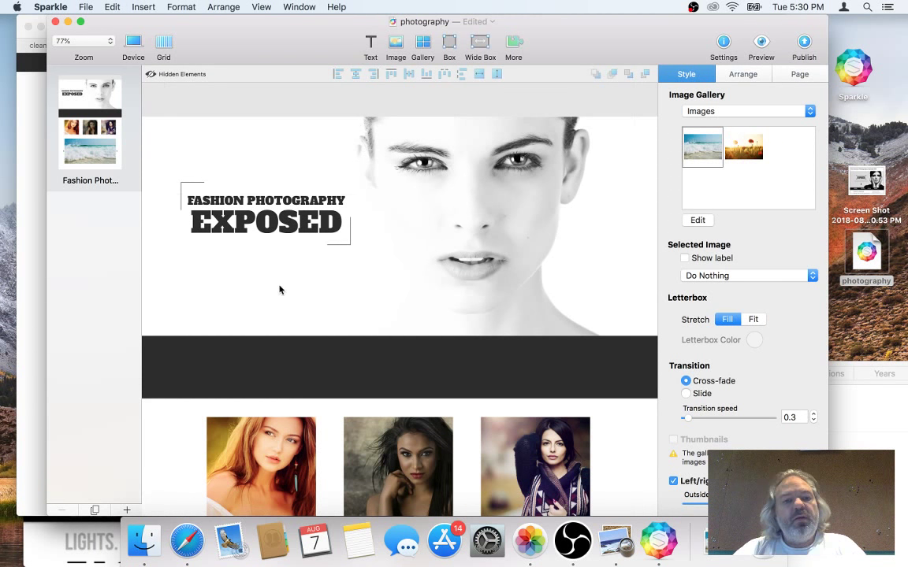
Add a text box, move it down and left, then delete it
click(370, 41)
drag(405, 294, 336, 383)
key(Delete)
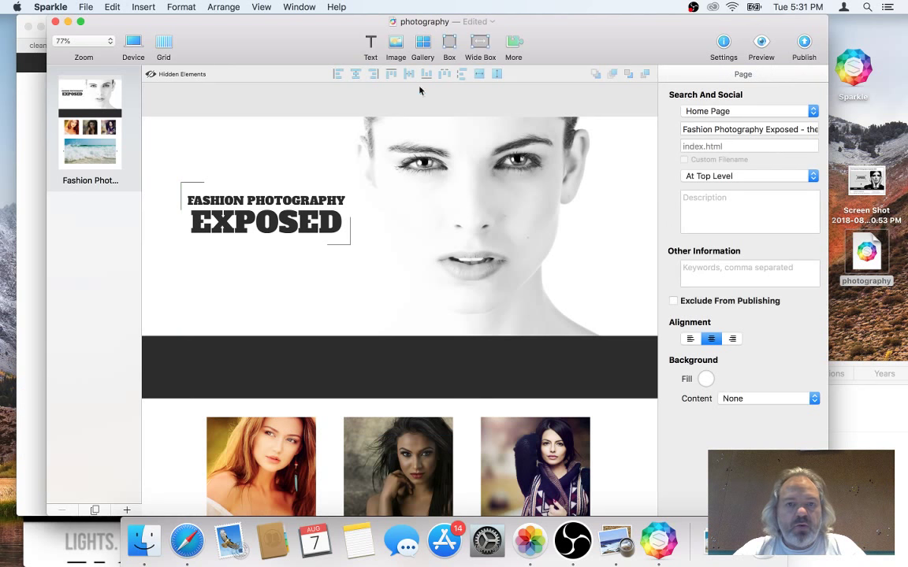
Add a navigation menu, place and enlarge it in the charcoal band, with a transparent background
click(513, 44)
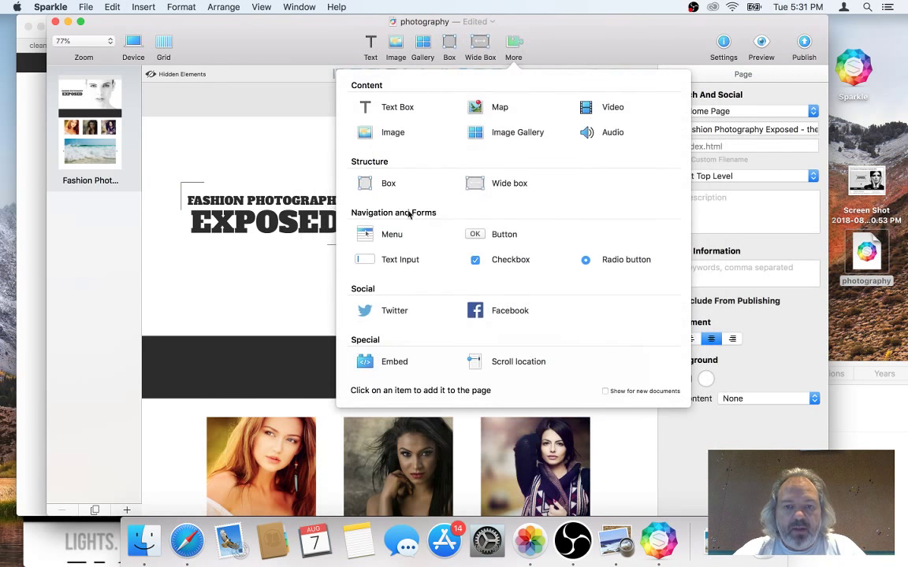
click(398, 240)
drag(378, 298, 204, 348)
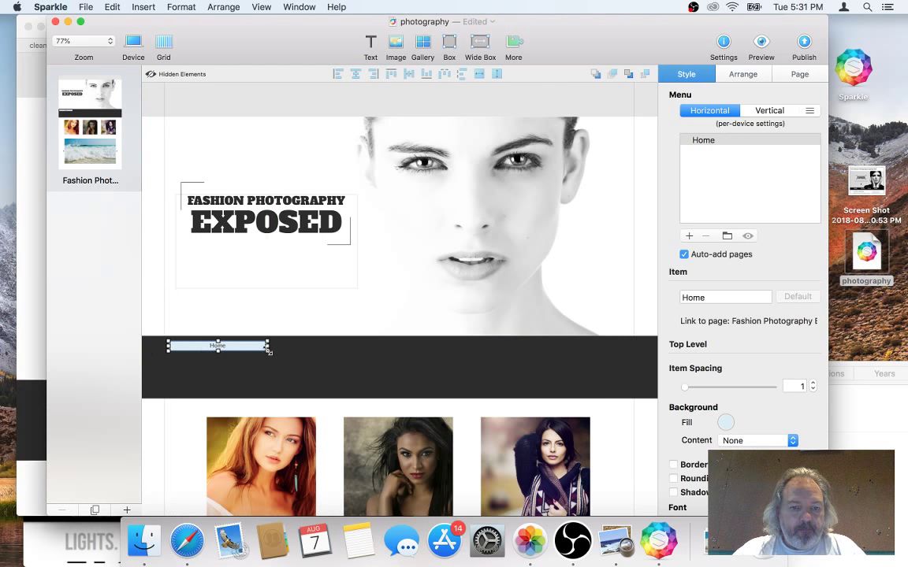
drag(267, 351, 289, 394)
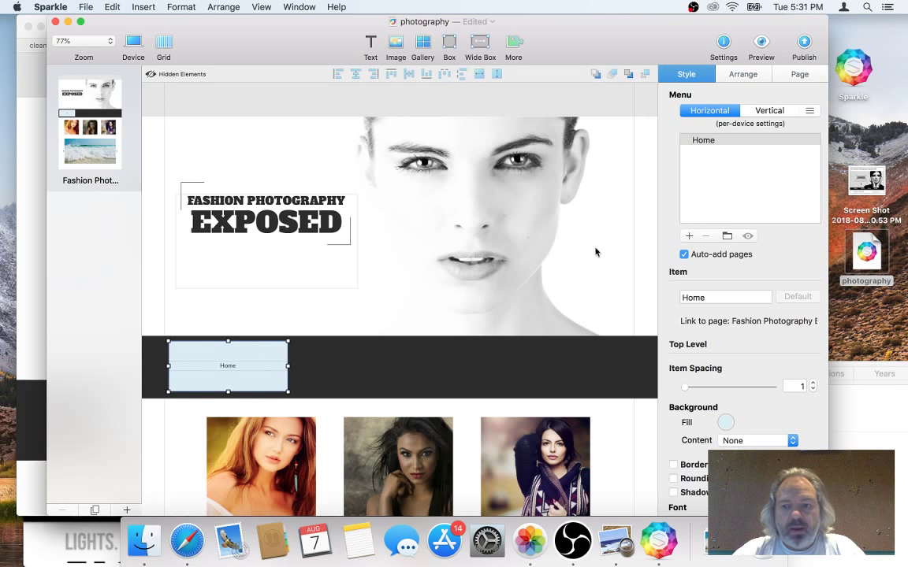
click(726, 424)
click(686, 218)
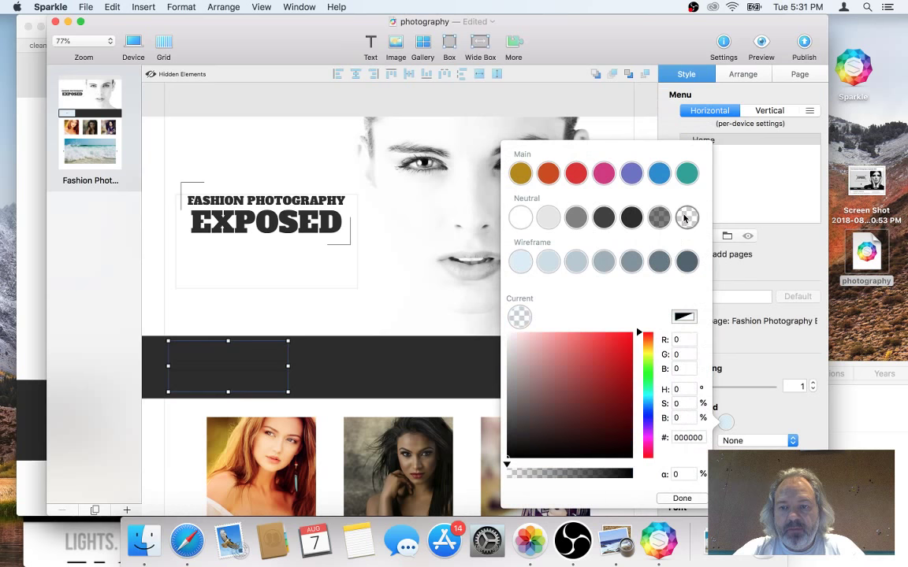
Set the Home menu text to white Lato at font size 34
scroll(793, 337, down, 4)
click(791, 344)
click(769, 385)
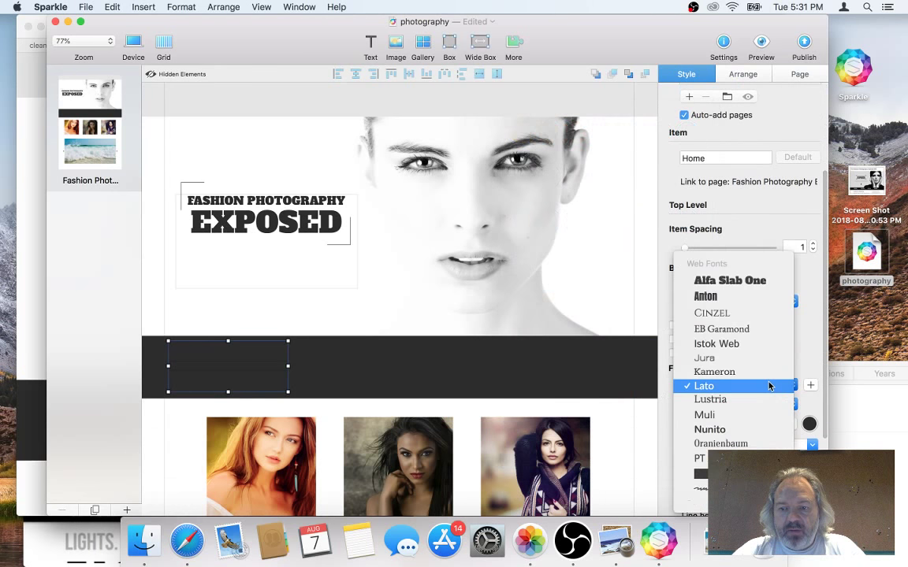
click(807, 366)
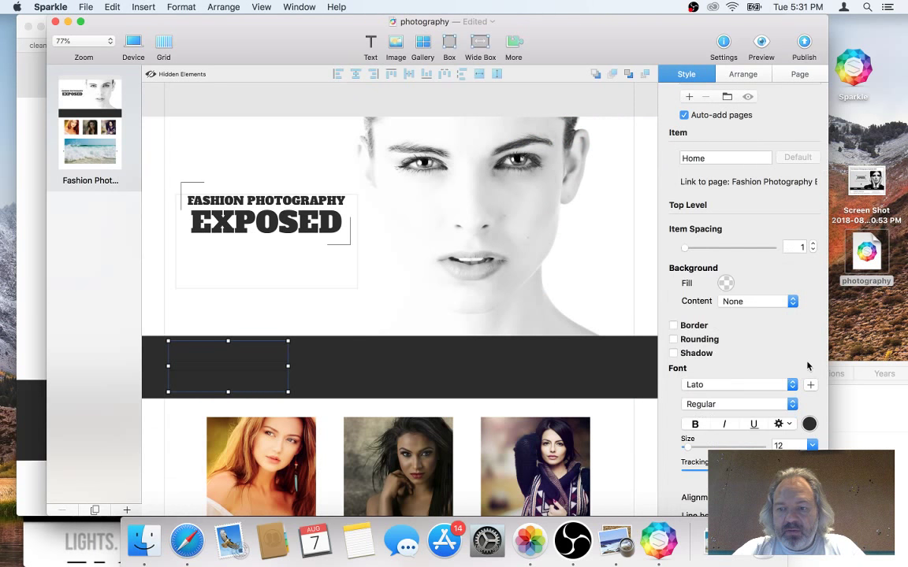
click(809, 426)
click(604, 219)
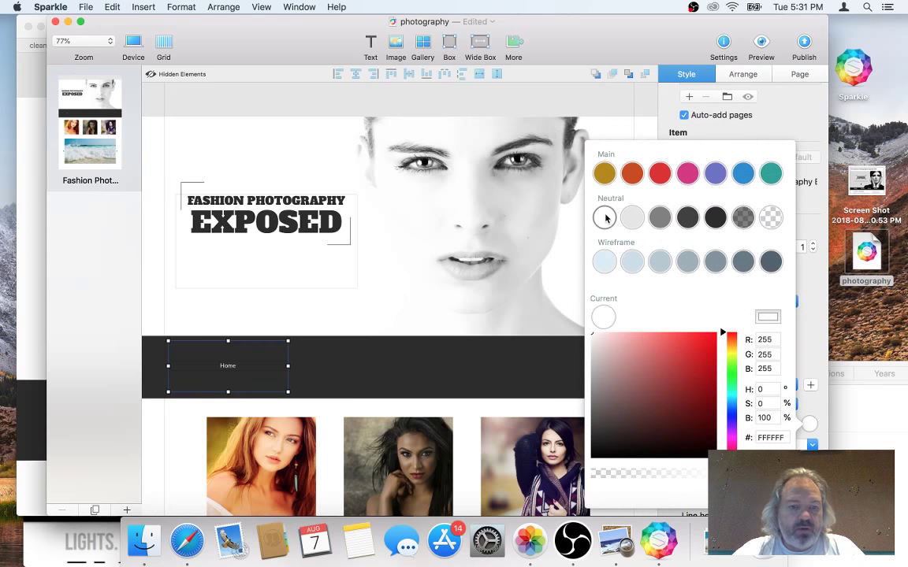
click(808, 364)
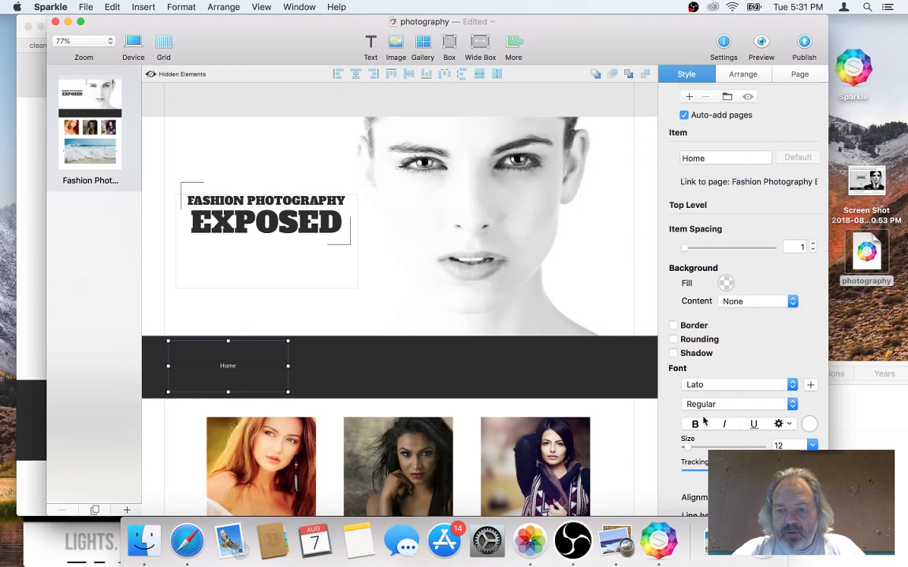
drag(691, 450, 695, 447)
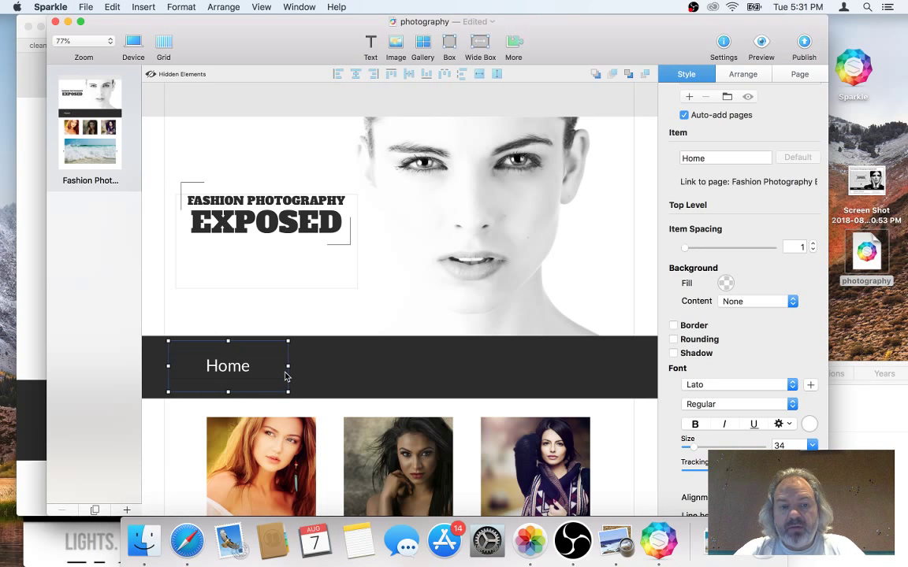
Give the menu a light grey E5E5E5 mouse-hover background, leaving the hover border unchanged
scroll(756, 426, down, 5)
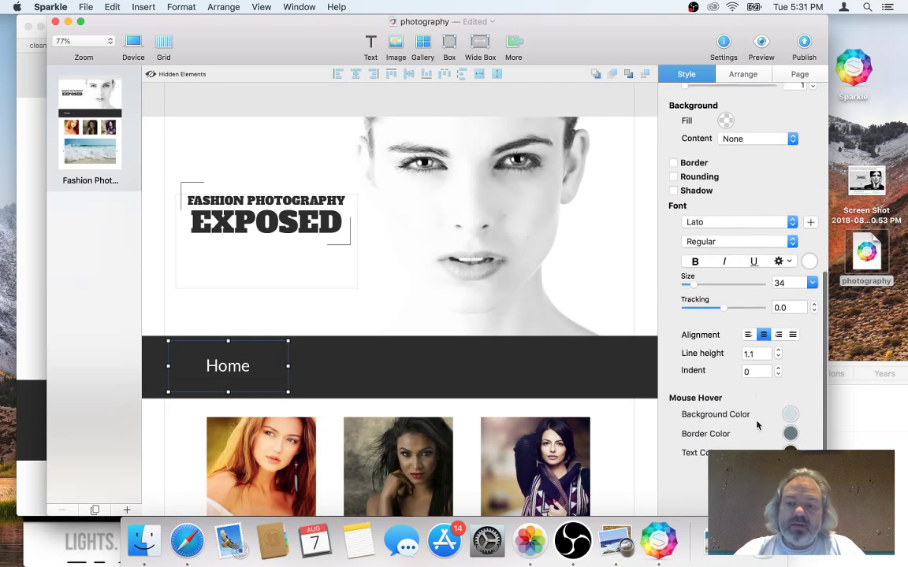
scroll(757, 426, up, 2)
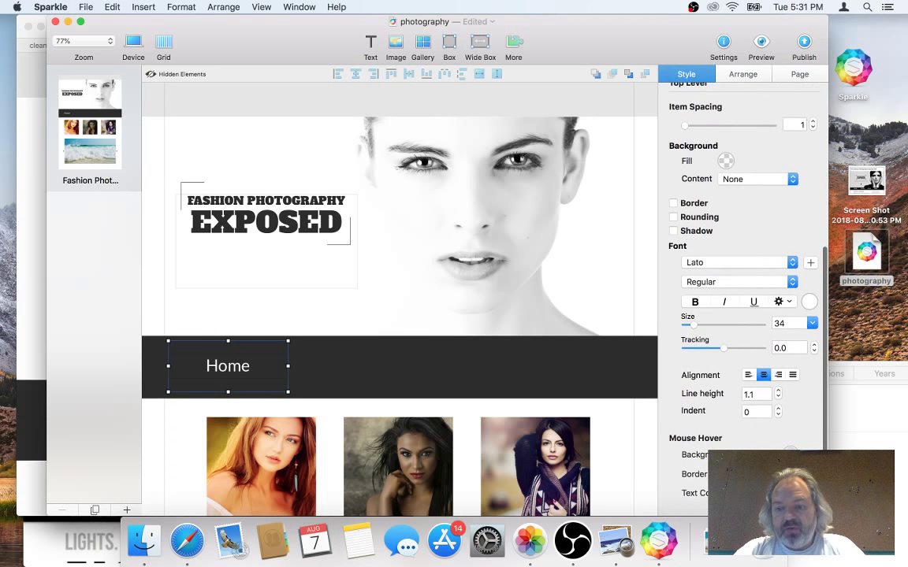
click(789, 456)
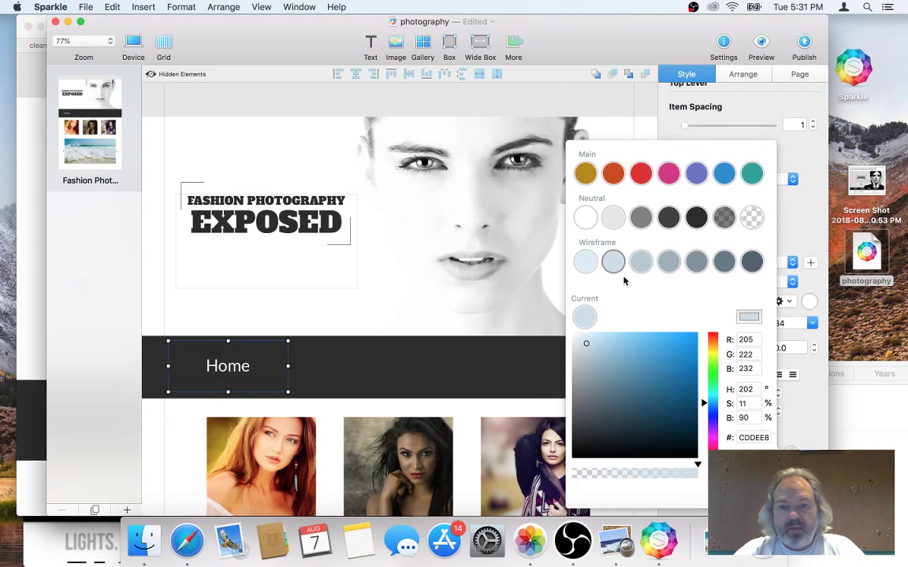
click(613, 219)
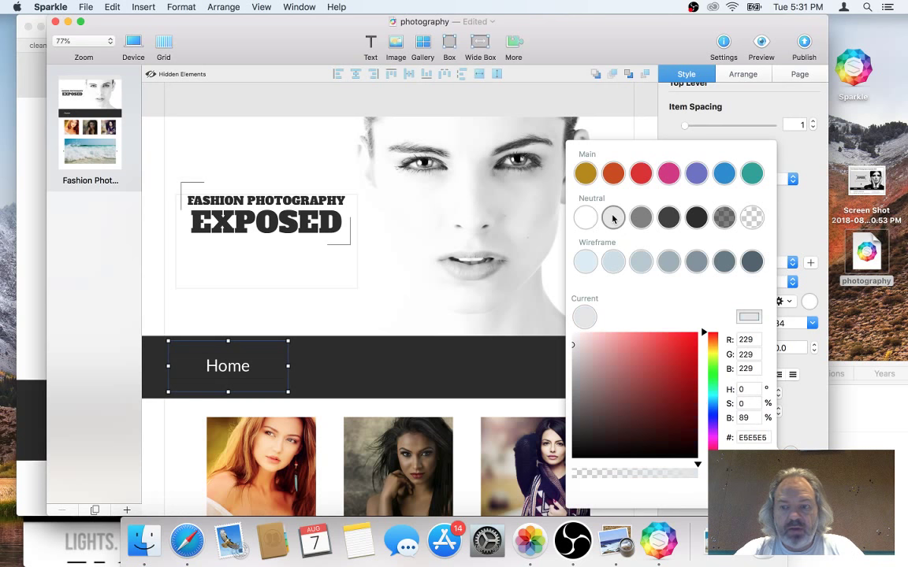
key(Escape)
click(790, 493)
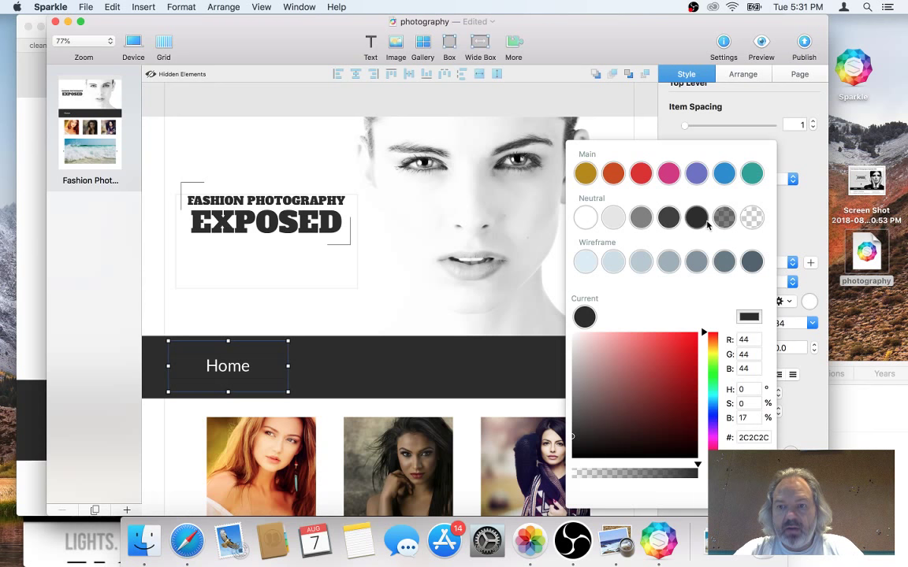
key(Escape)
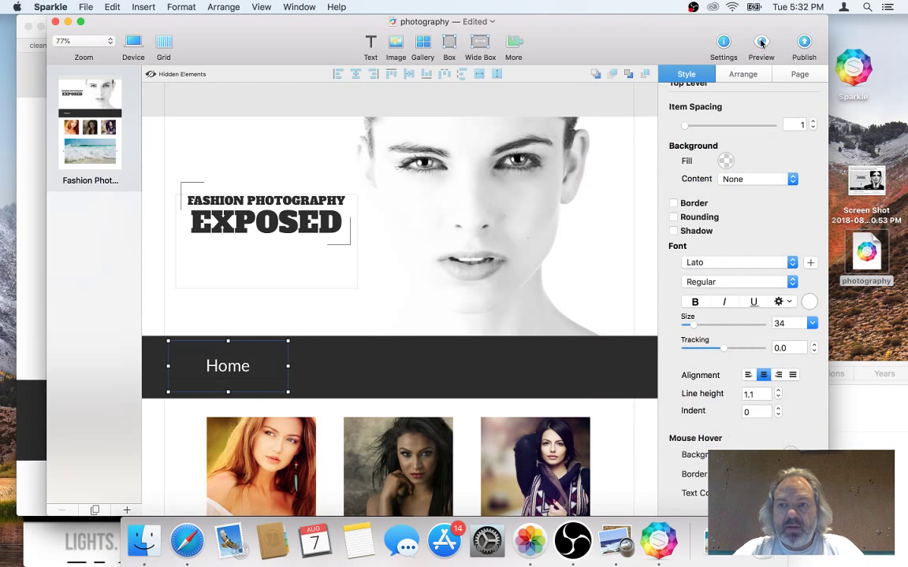
Preview the site live in Safari, then return to the Sparkle editor
click(761, 43)
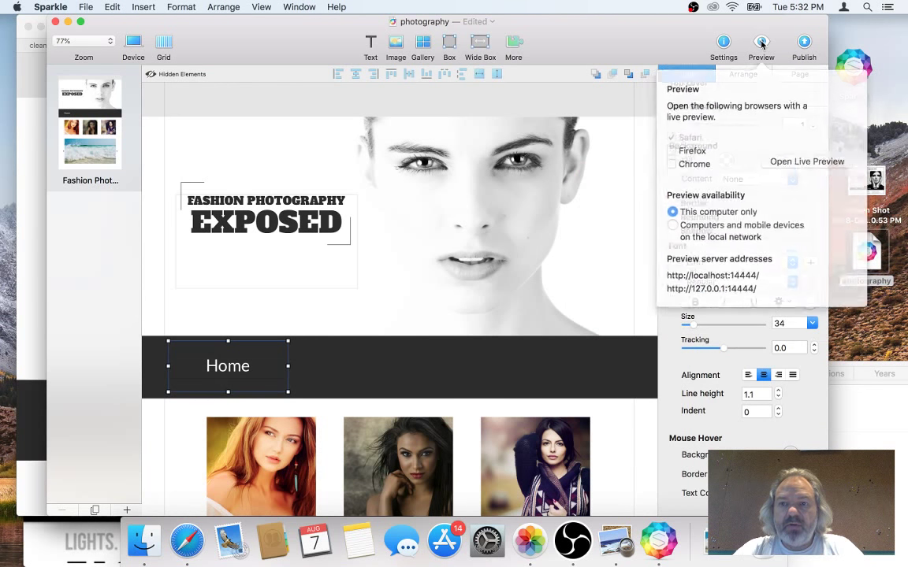
click(792, 157)
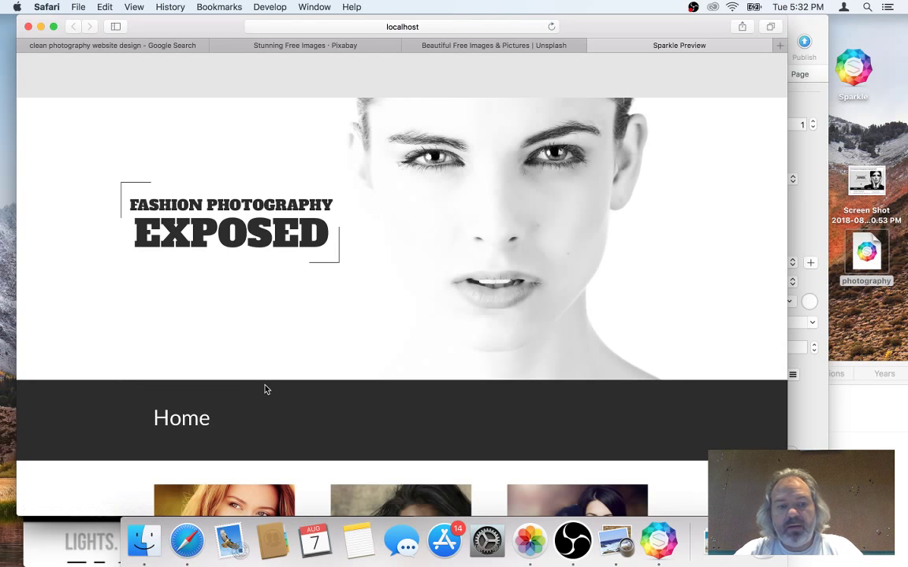
key(super+Tab)
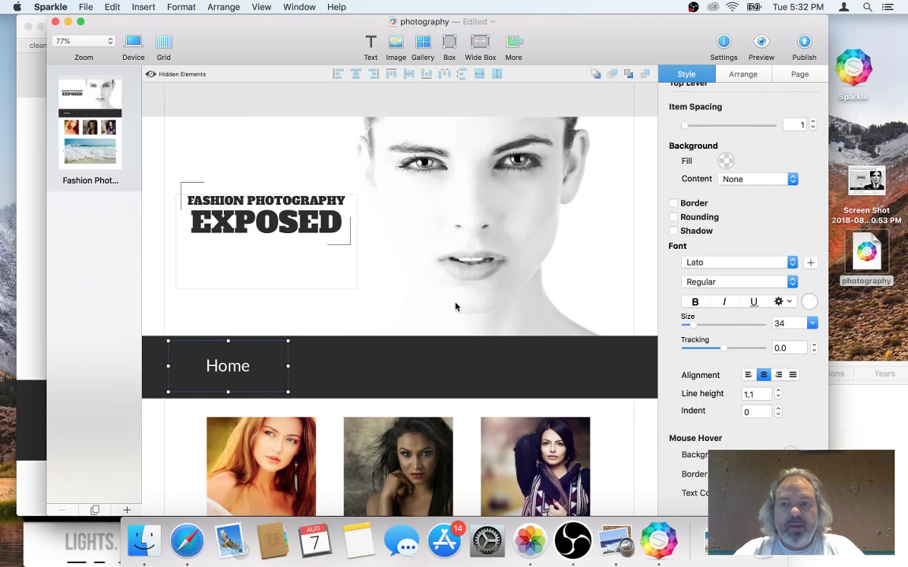
Add two menu items named Portraits and About Me after Home
scroll(697, 261, up, 5)
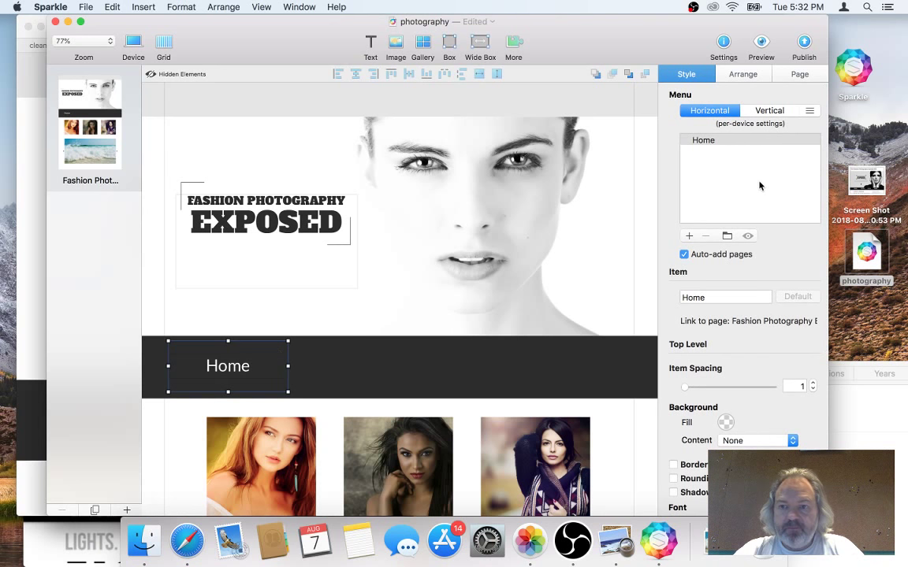
click(690, 237)
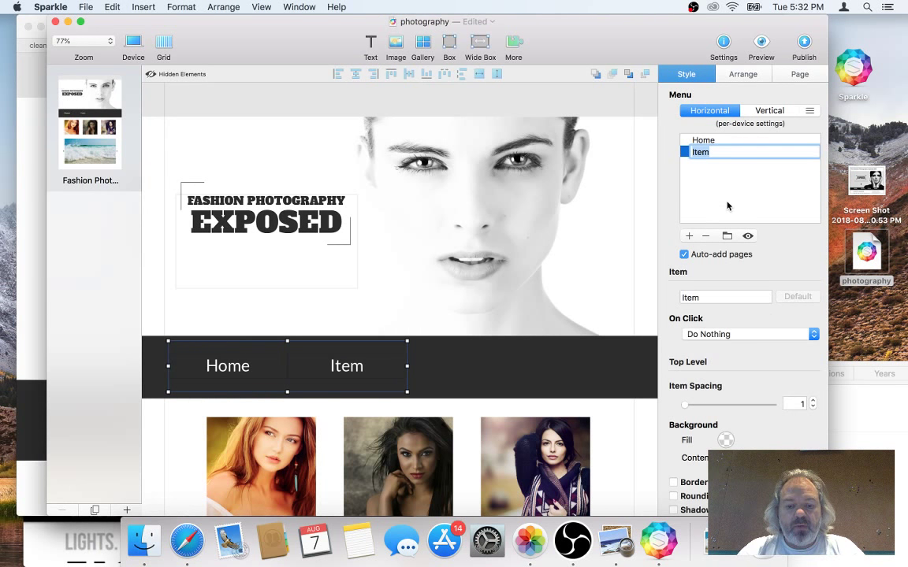
text(Portraits)
key(Return)
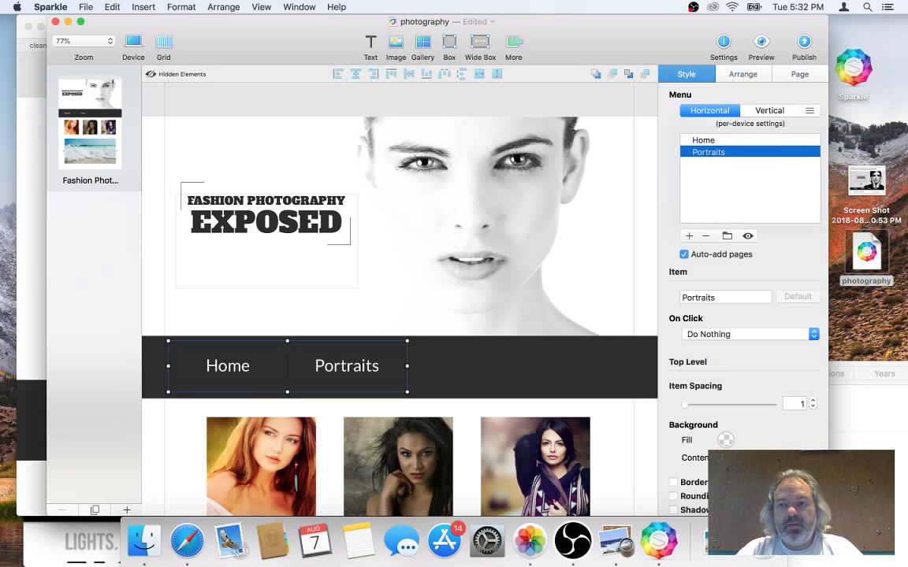
click(690, 237)
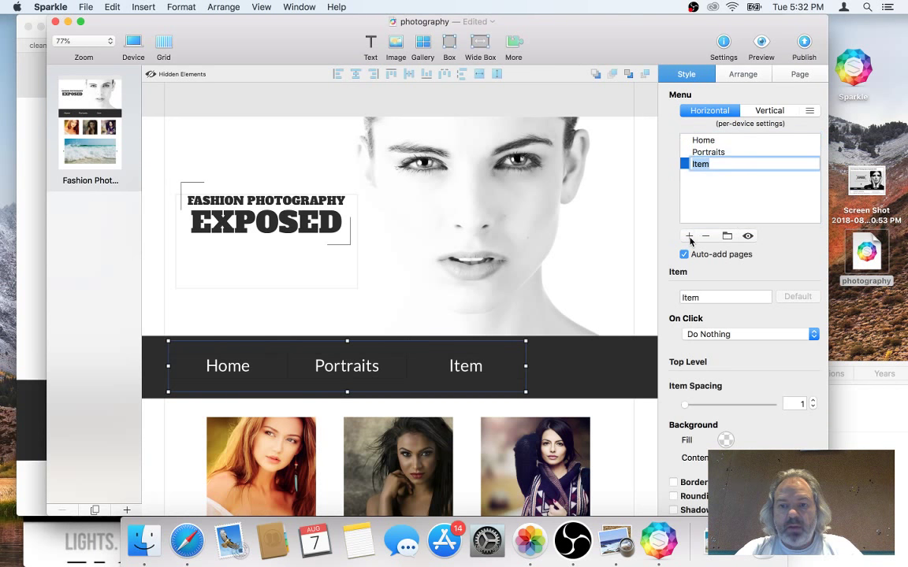
text(About Me)
key(Return)
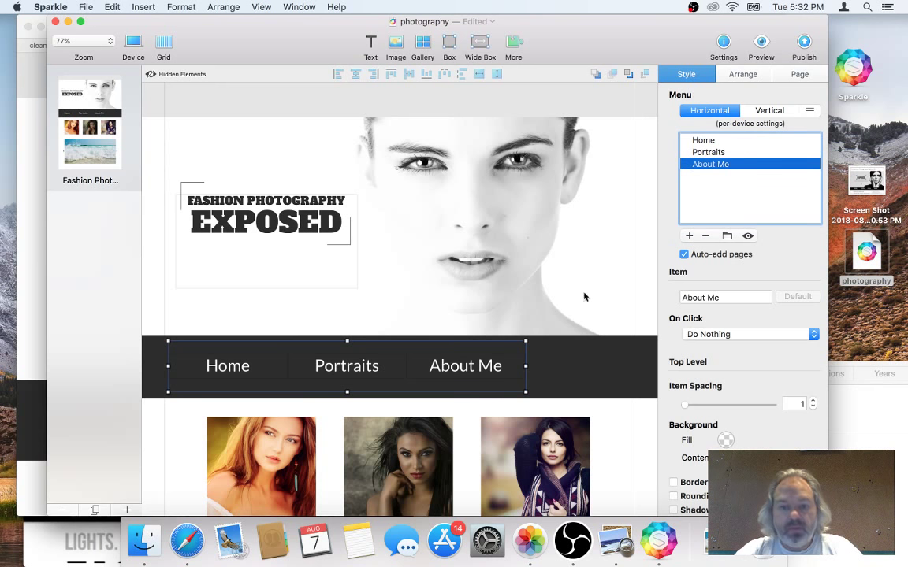
Widen the menu bar to fit three items and centre it on the page
drag(525, 365, 624, 366)
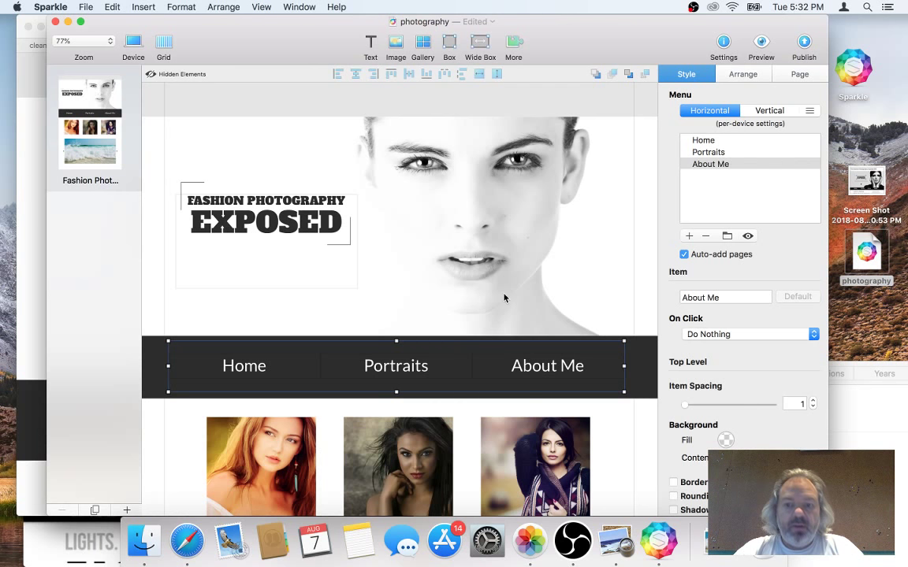
drag(521, 362, 524, 362)
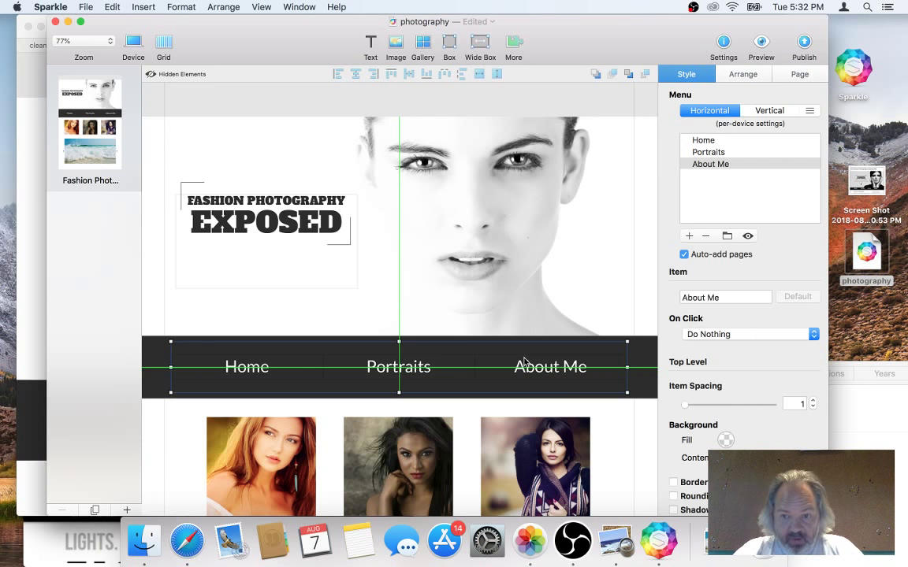
scroll(426, 414, down, 2)
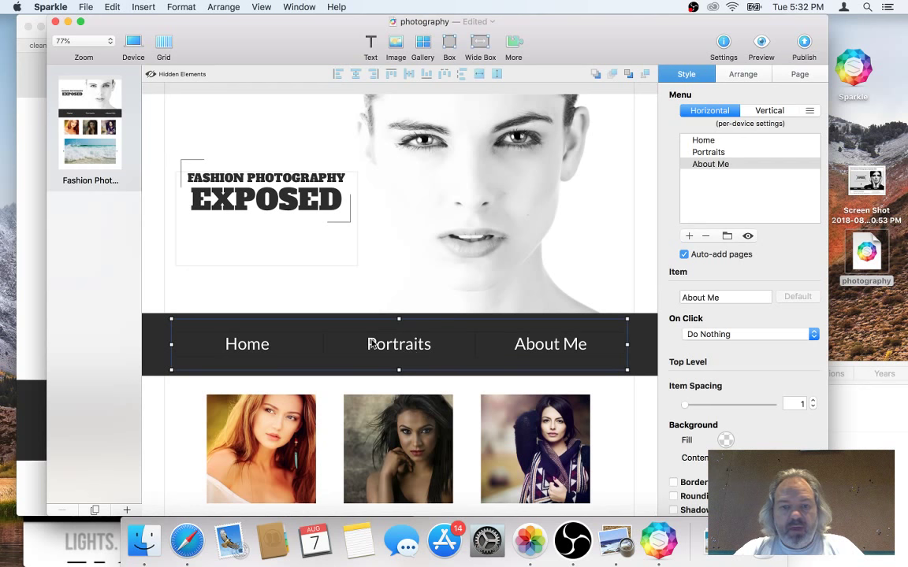
click(733, 153)
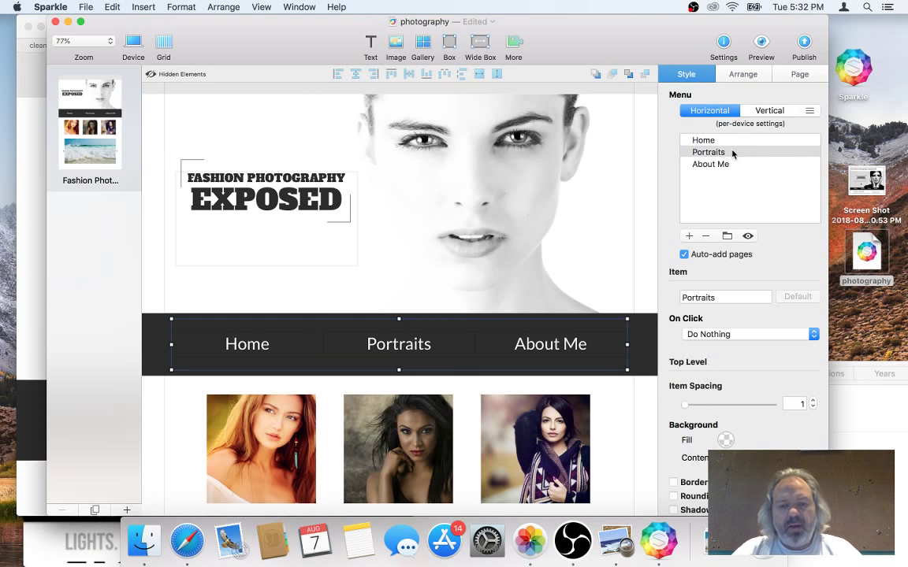
click(713, 142)
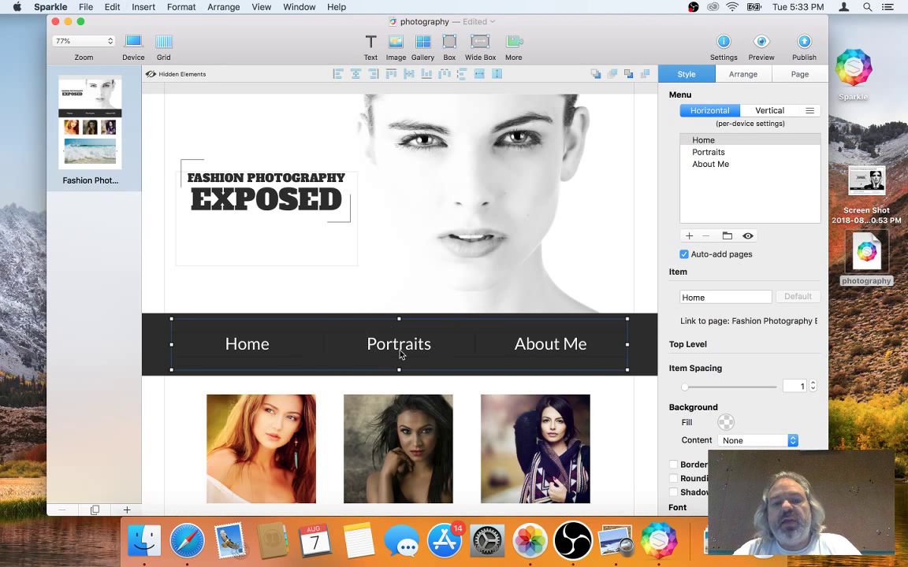
Stop new pages being added to the menu automatically, create a blank Page 2, and return to Fashion Photography
click(683, 256)
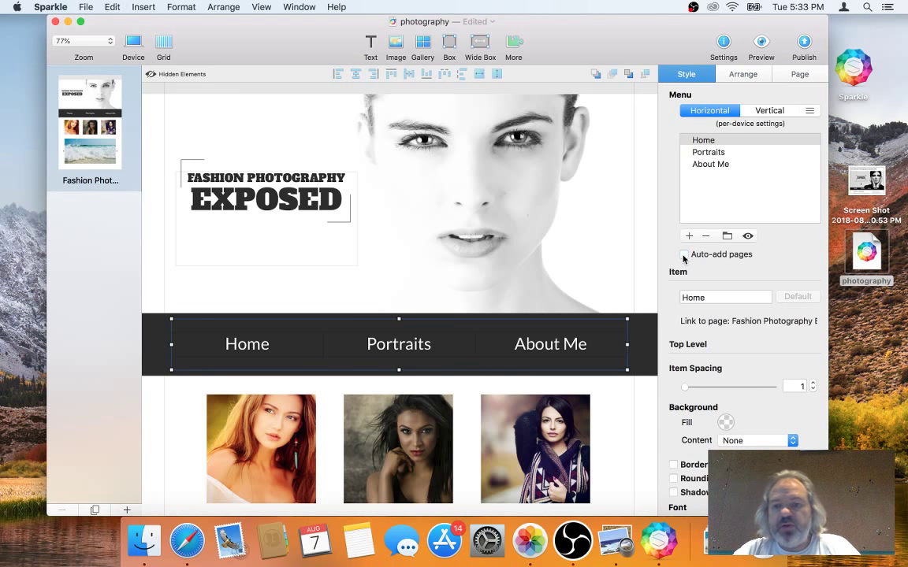
click(126, 511)
click(70, 409)
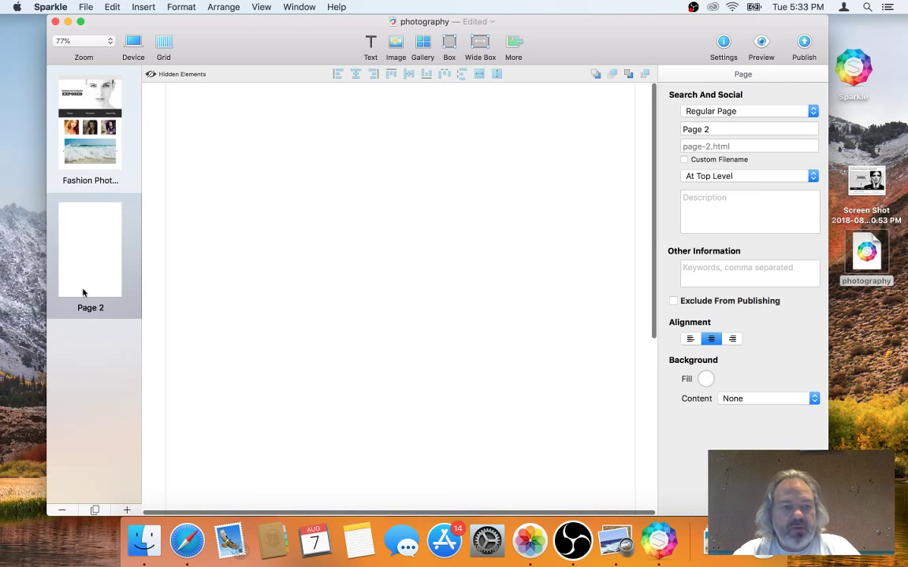
click(89, 152)
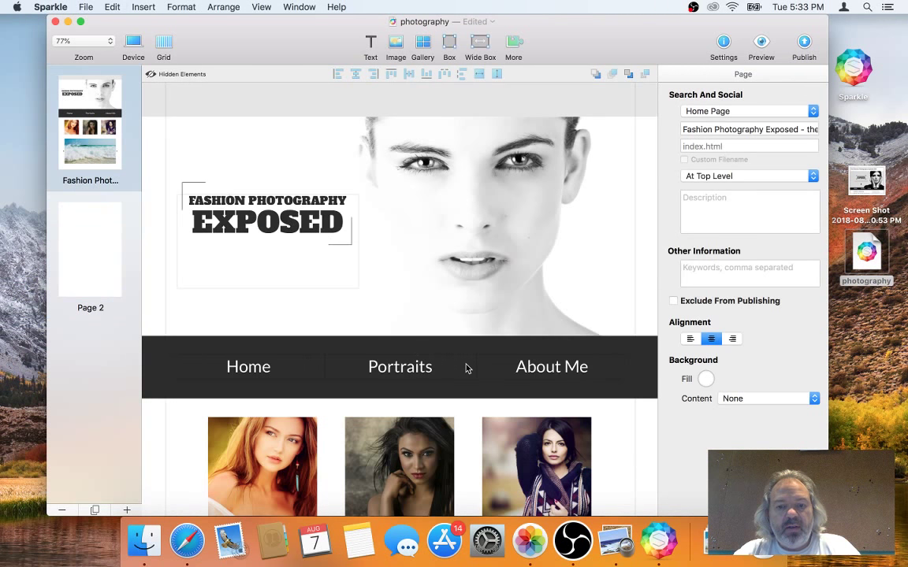
Set Portraits' On Click to Go to Page in This Website, targeting Fashion Photography Exposed
click(552, 364)
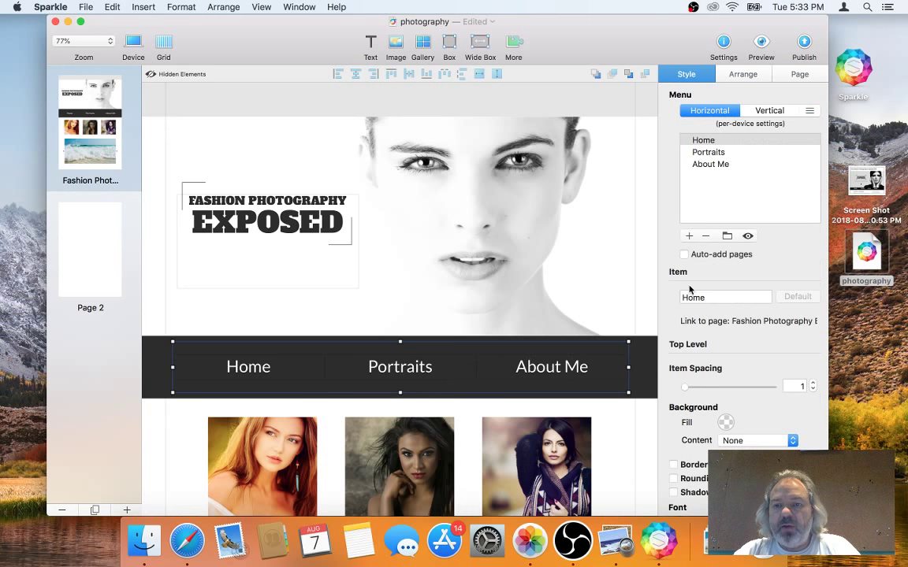
click(713, 153)
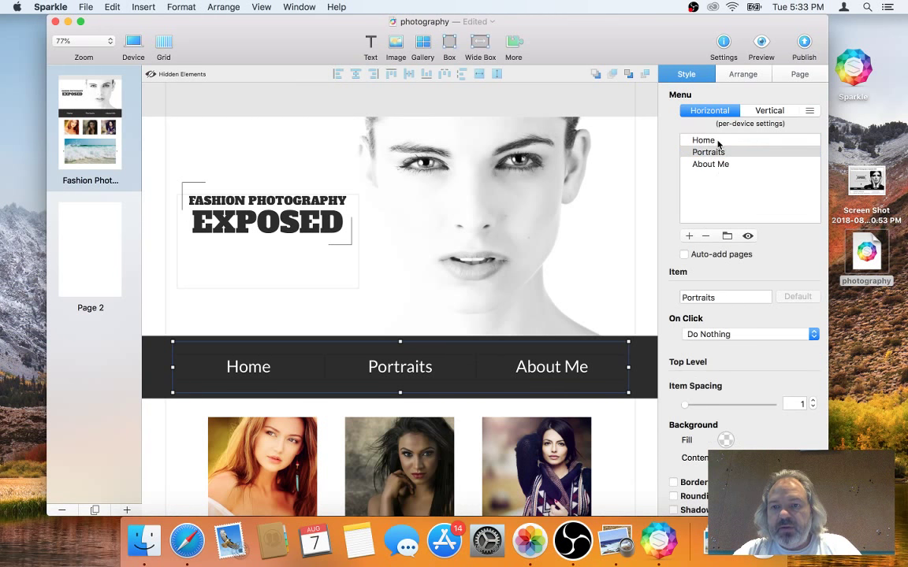
click(718, 142)
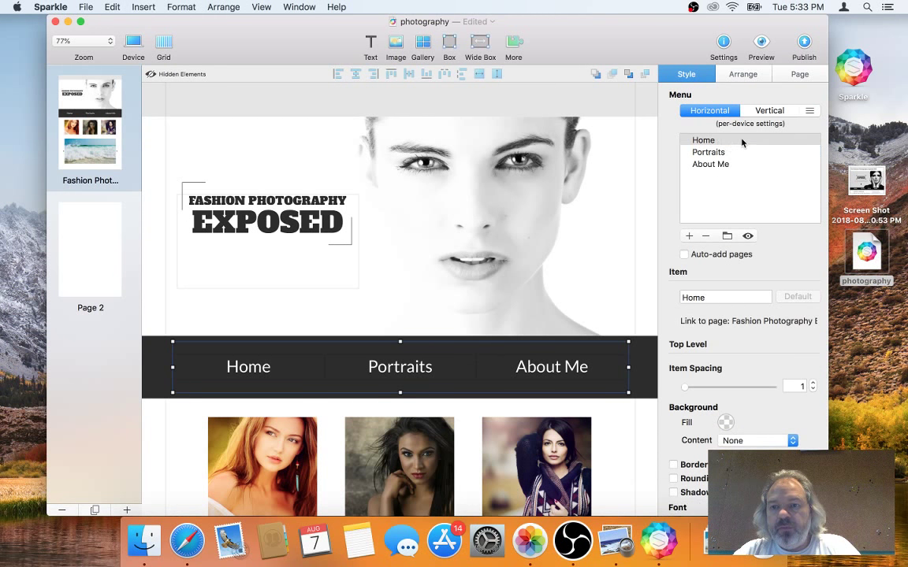
click(711, 152)
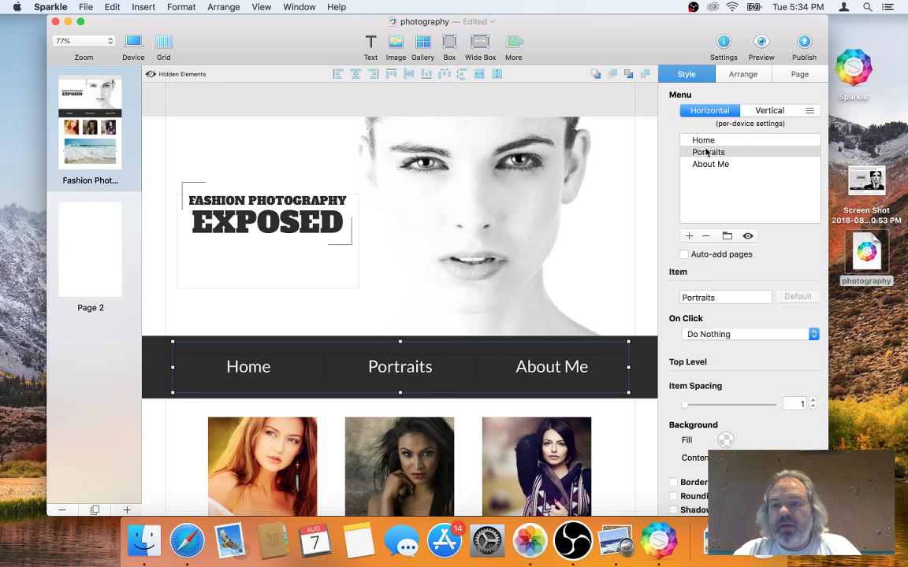
click(705, 336)
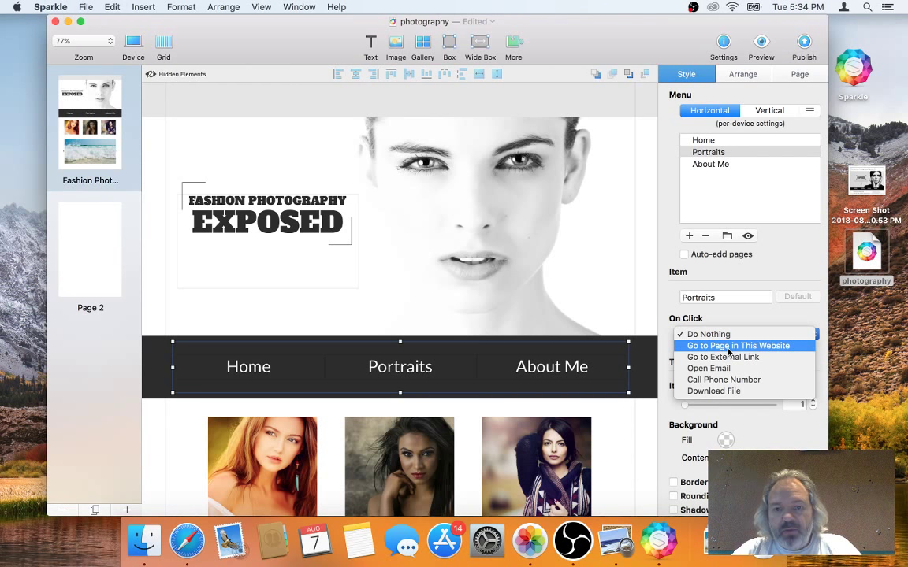
click(729, 349)
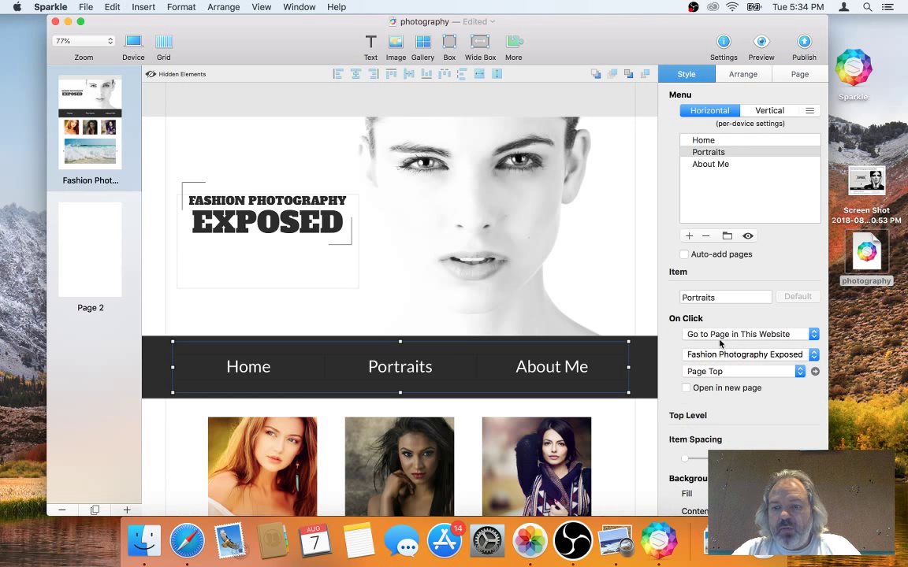
click(726, 354)
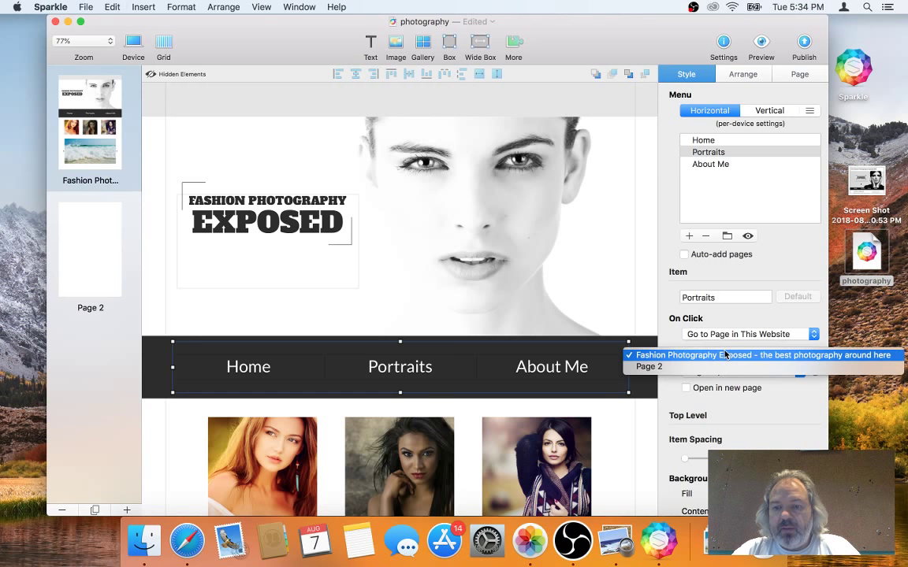
click(729, 355)
click(724, 373)
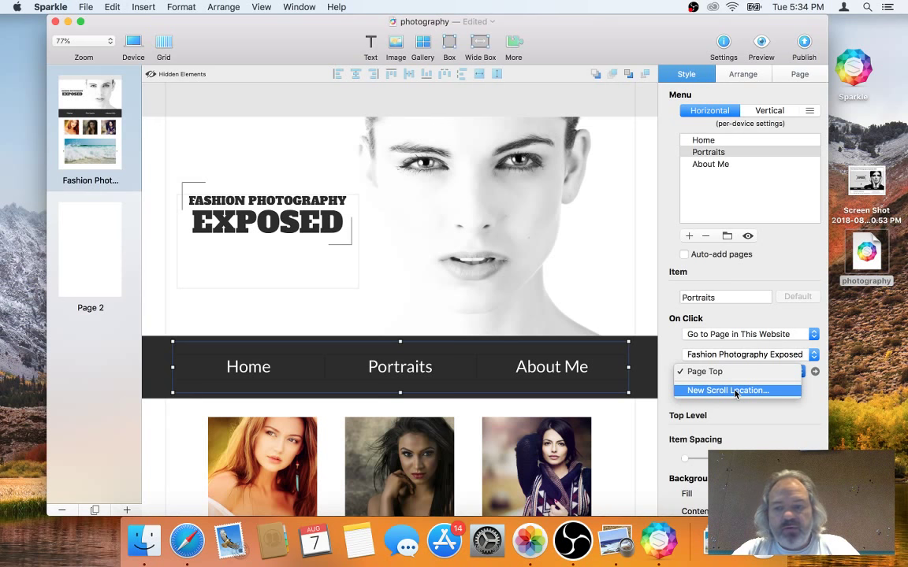
Create a scroll anchor just above the portrait photos at position 660 and name it 'portraits'
click(736, 391)
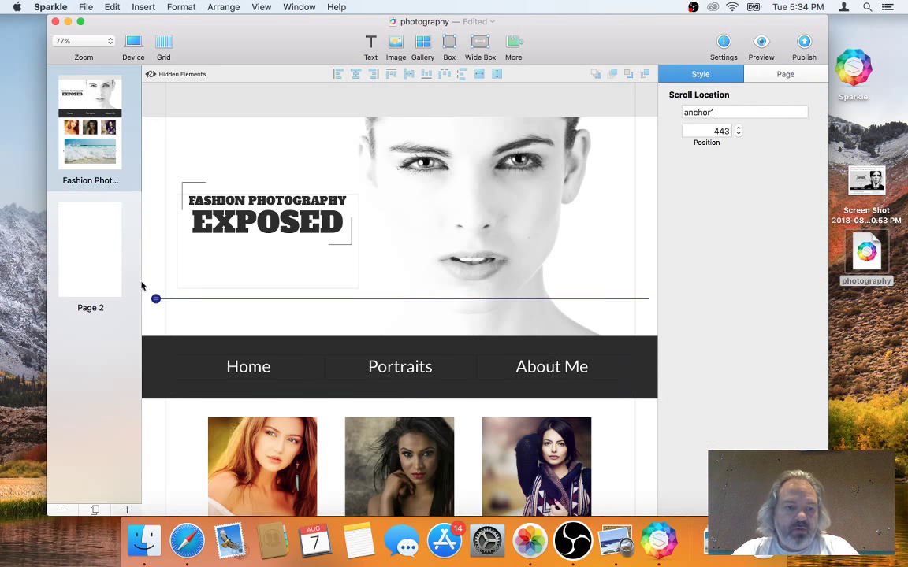
drag(156, 299, 164, 404)
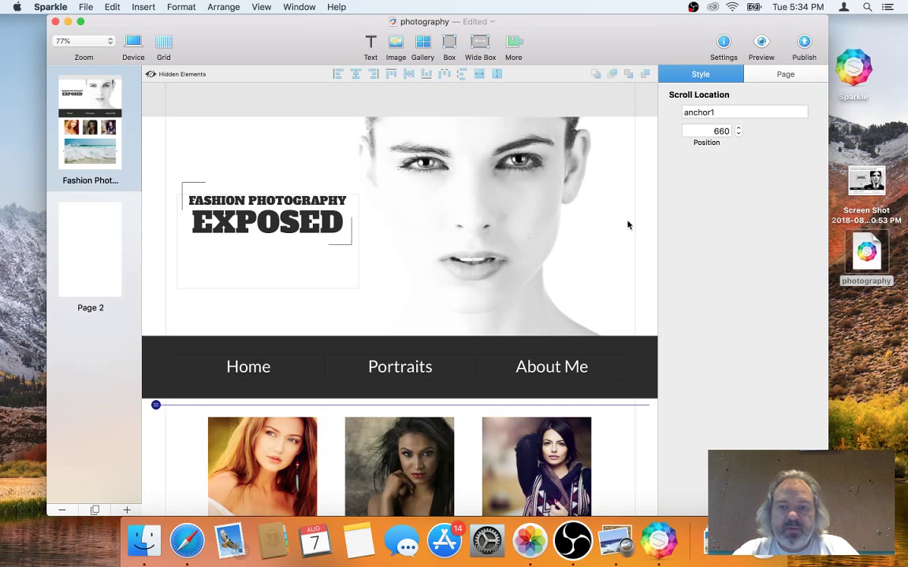
click(717, 109)
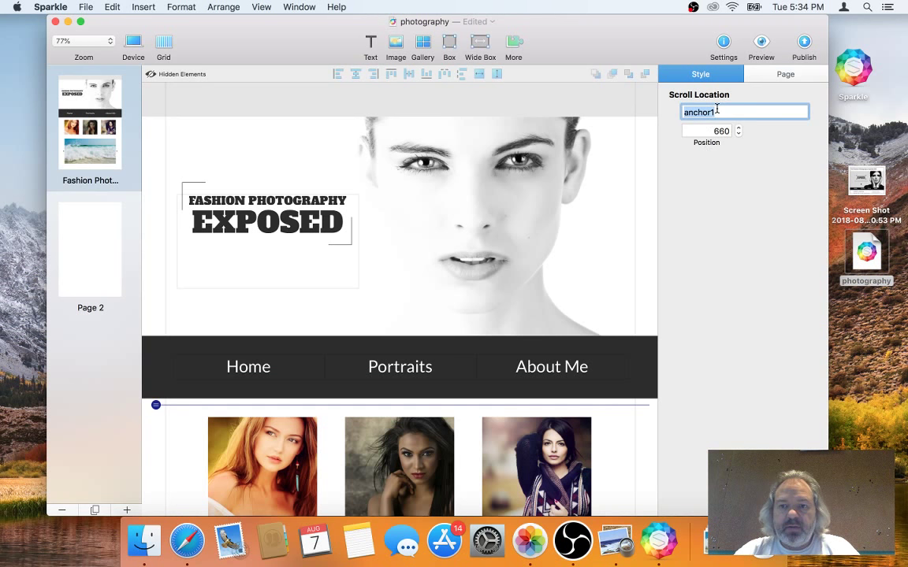
text(portr)
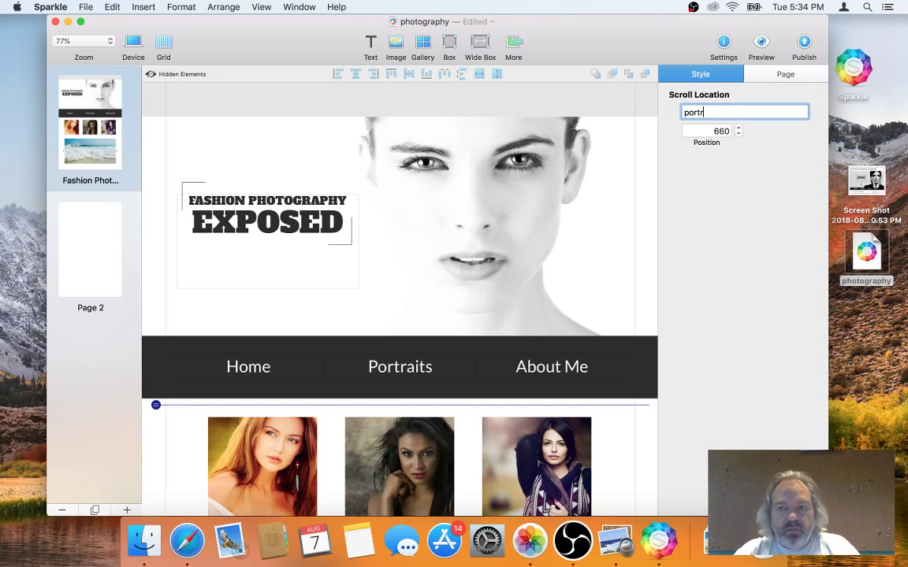
text(aits)
key(Return)
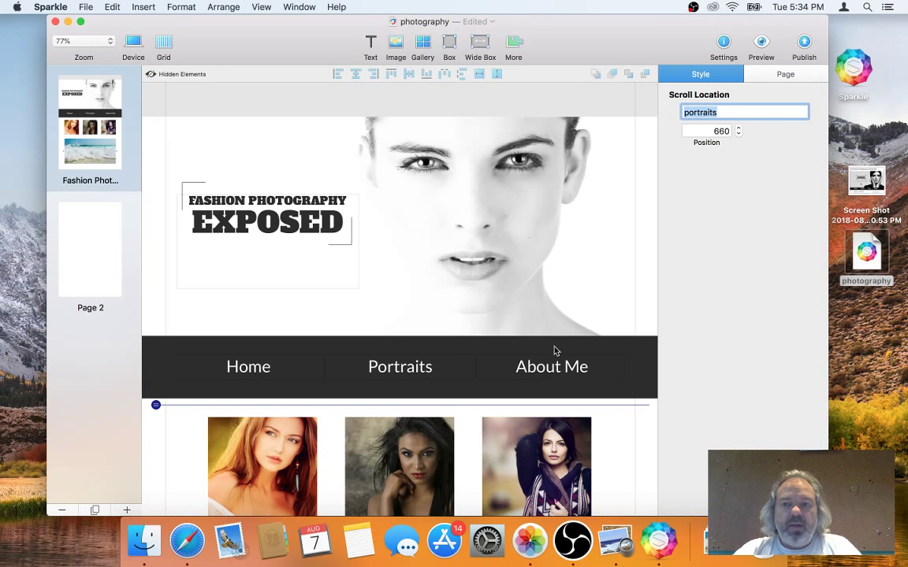
Open the live preview in Safari and inspect the page address in the address bar
click(761, 43)
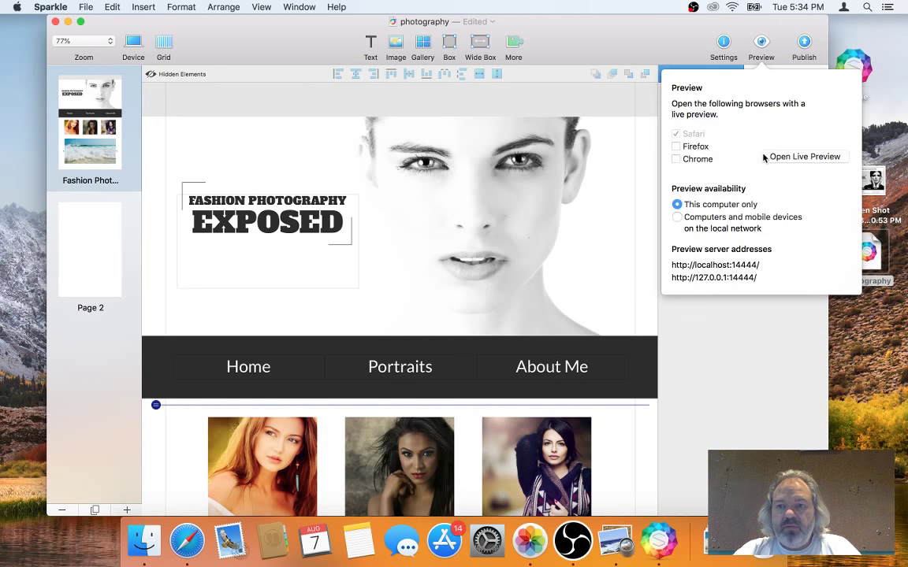
click(700, 142)
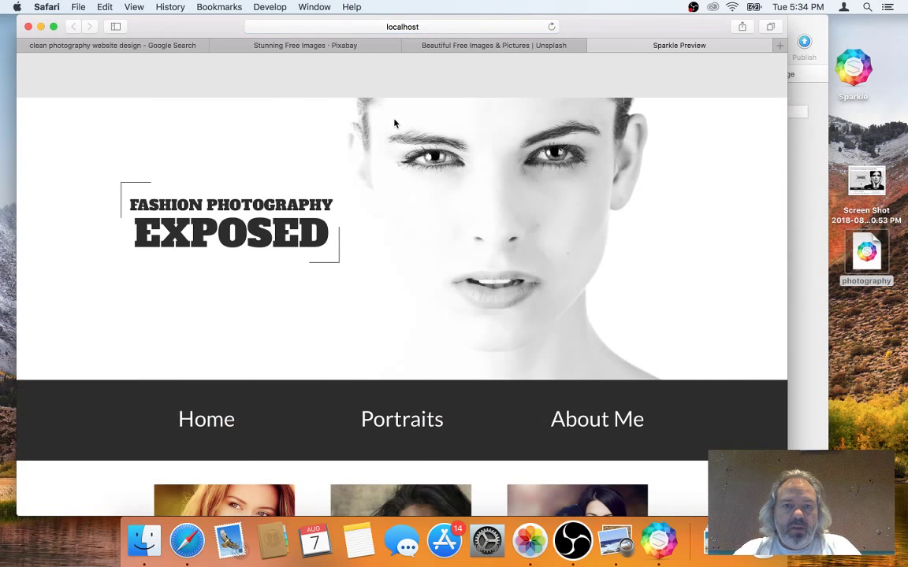
click(373, 26)
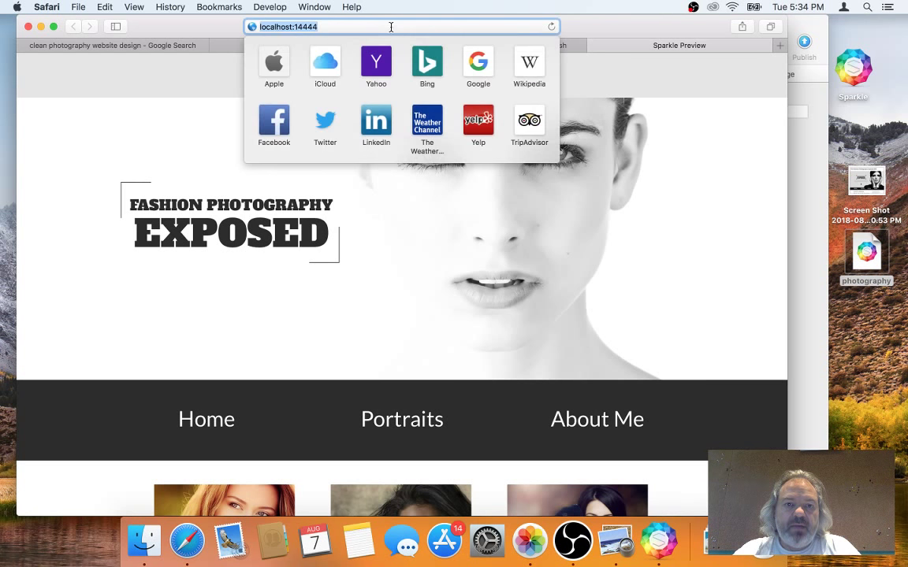
key(Escape)
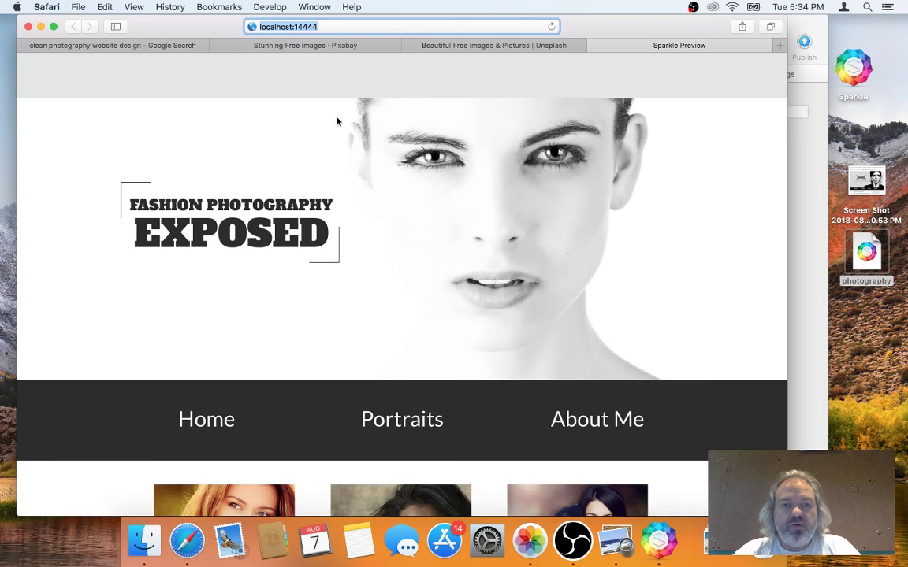
click(339, 82)
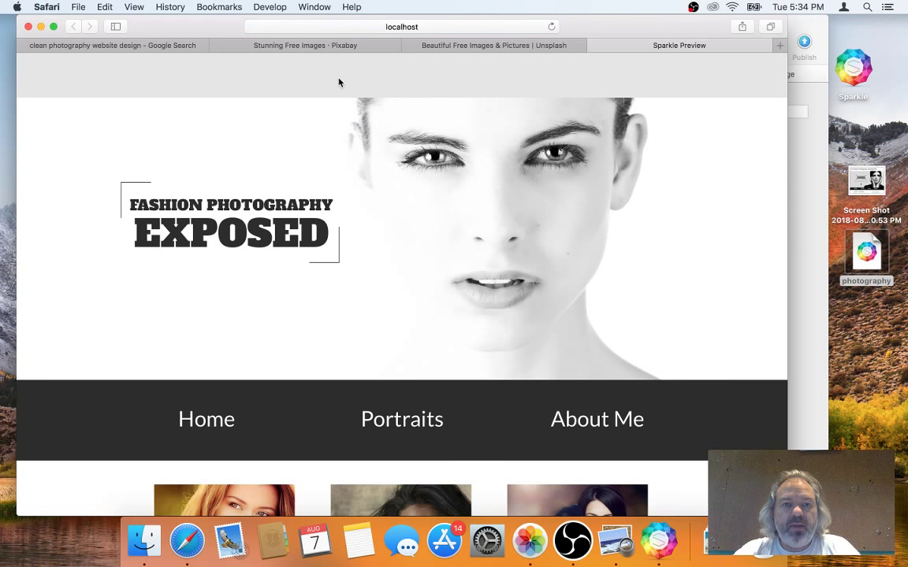
click(424, 28)
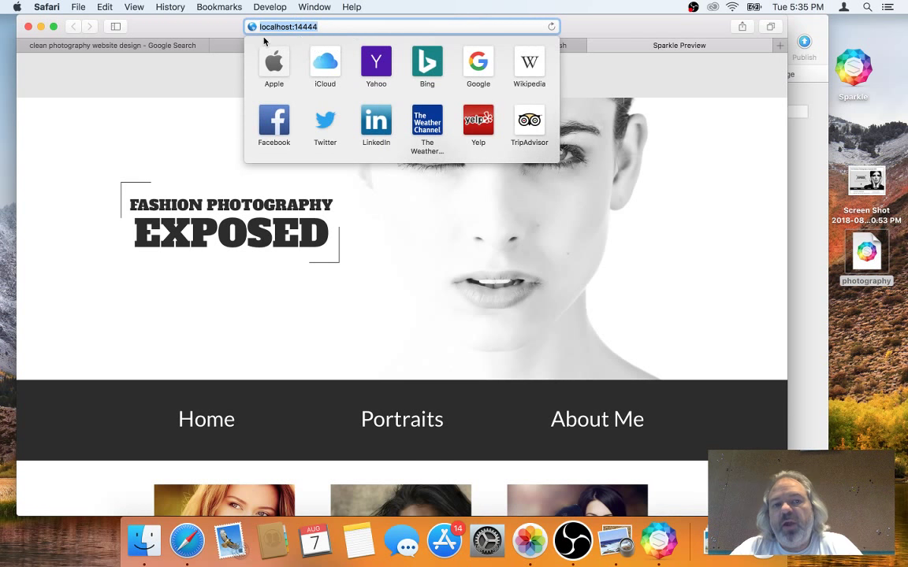
key(Escape)
click(273, 88)
click(390, 30)
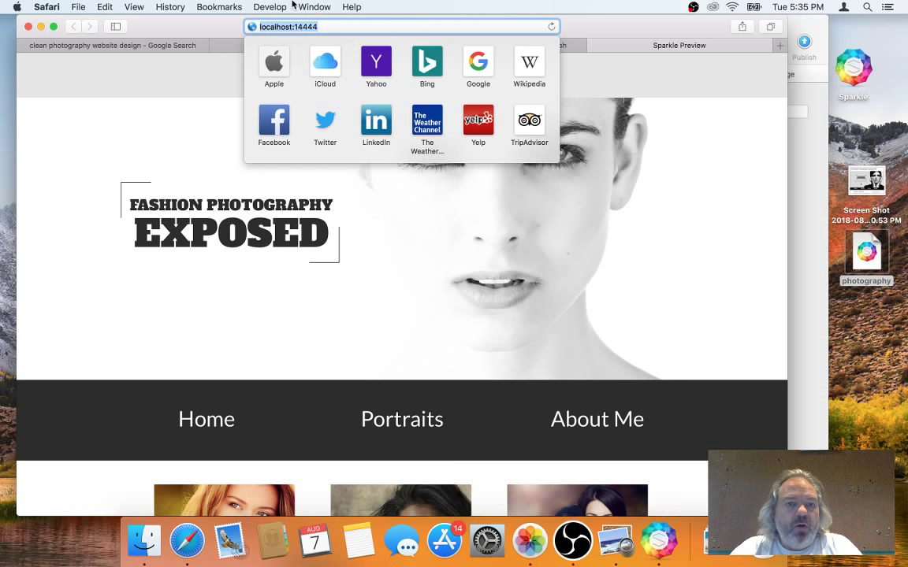
Enable Show full website address in Safari's Advanced preferences
click(49, 7)
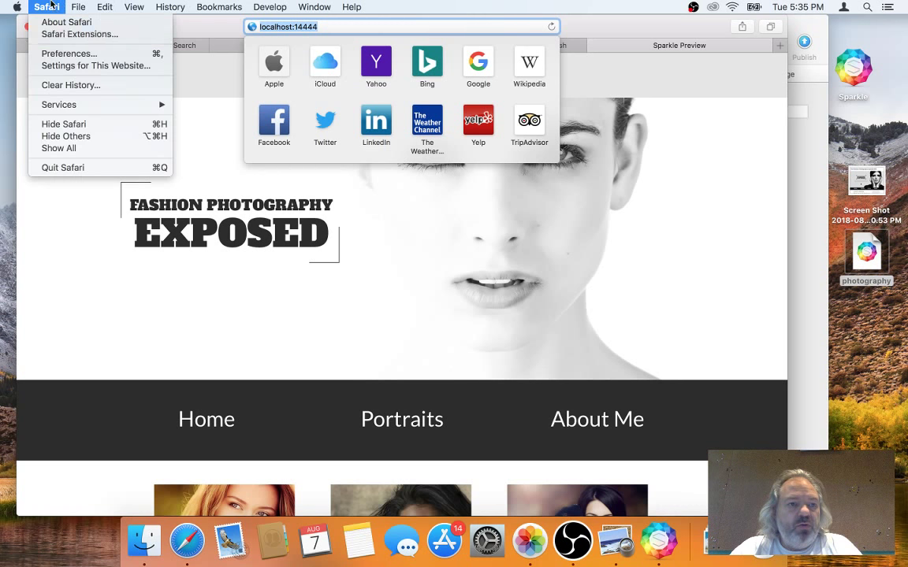
click(69, 53)
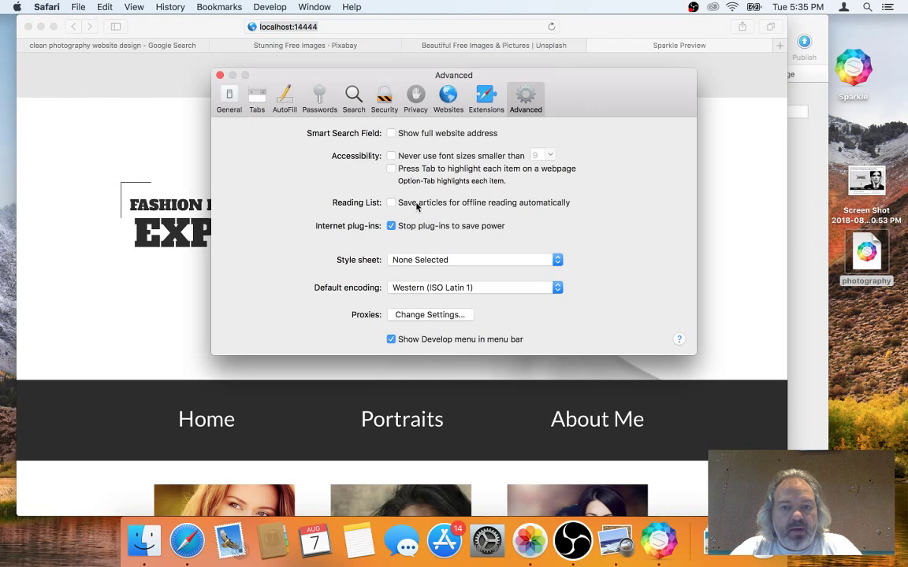
click(410, 134)
click(220, 76)
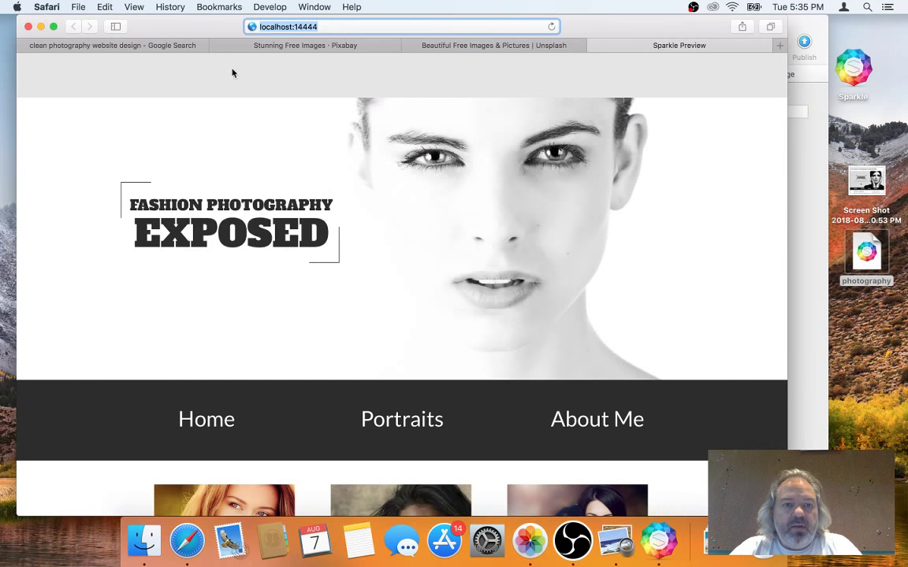
Test the Portraits link, then load the preview address with '/#portraits' appended
click(255, 77)
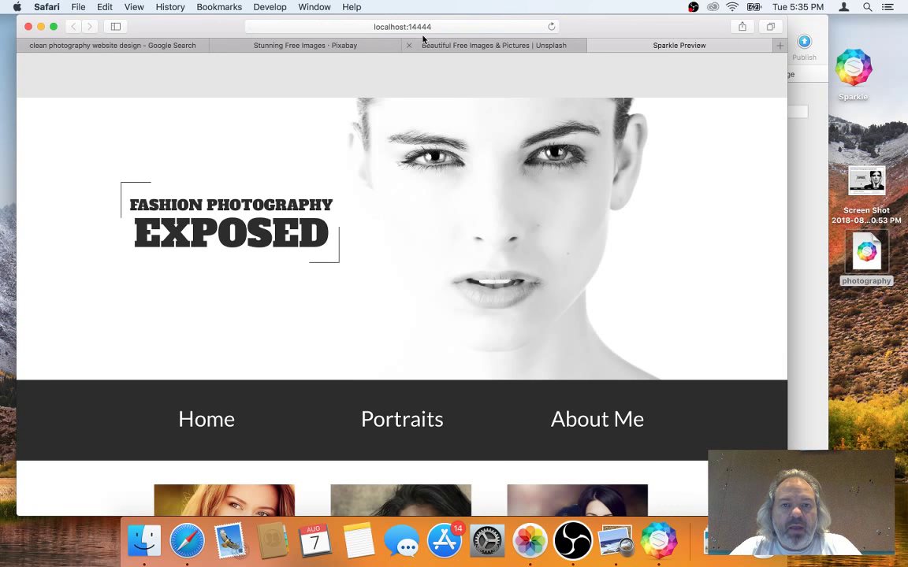
click(398, 419)
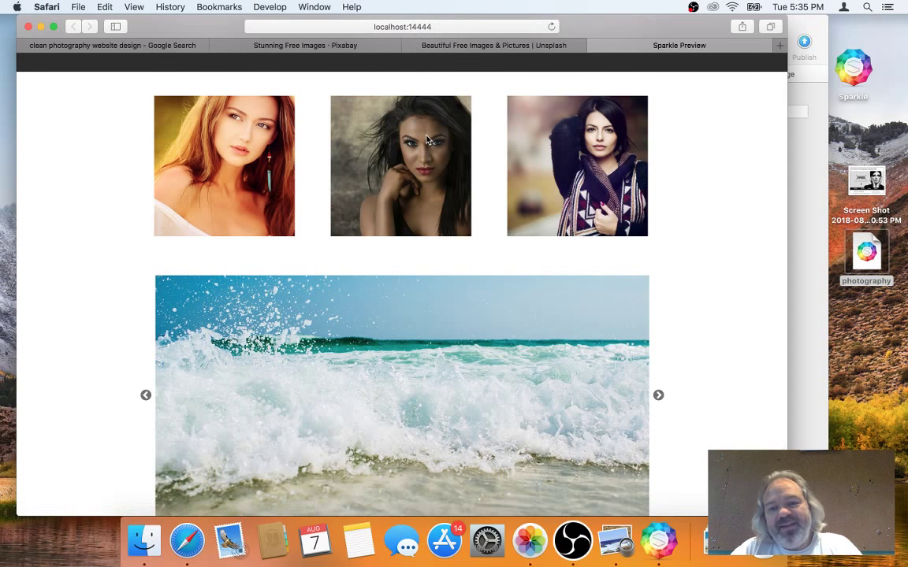
click(445, 28)
click(445, 27)
text(/#portrais)
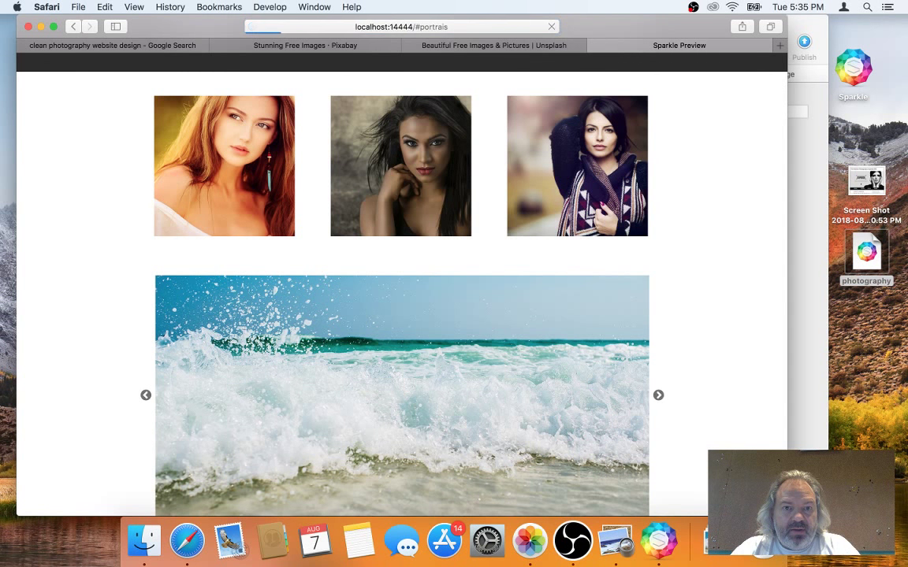
key(BackSpace)
key(BackSpace)
key(BackSpace)
key(BackSpace)
key(BackSpace)
key(BackSpace)
key(BackSpace)
key(BackSpace)
key(BackSpace)
key(BackSpace)
click(468, 28)
click(469, 26)
text(/#)
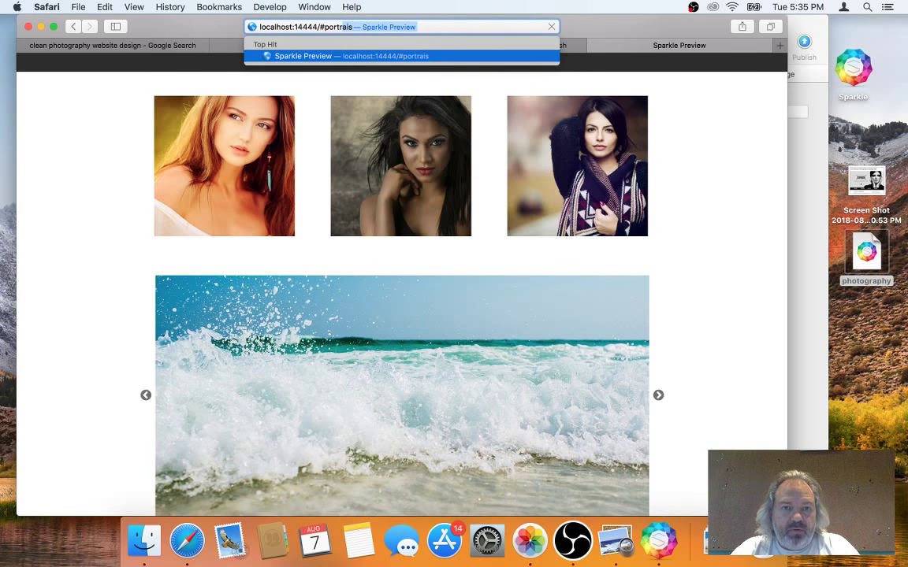
text(portraits)
key(Return)
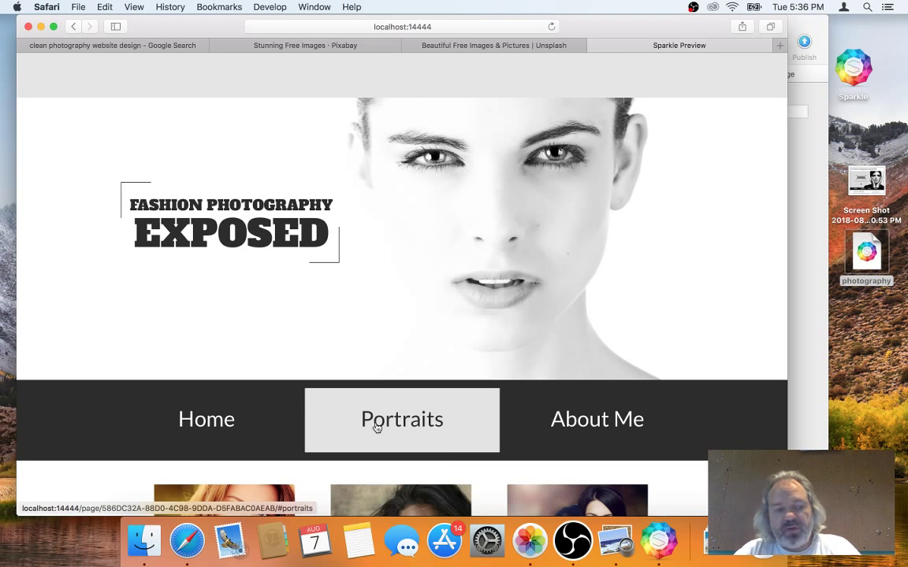
Retest the Portraits and About Me links in the preview
click(376, 426)
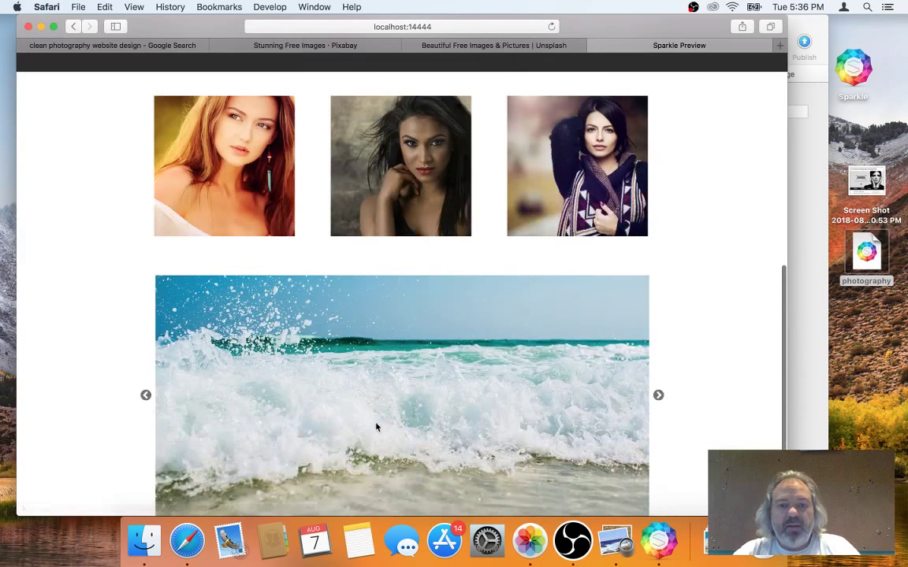
scroll(463, 284, up, 5)
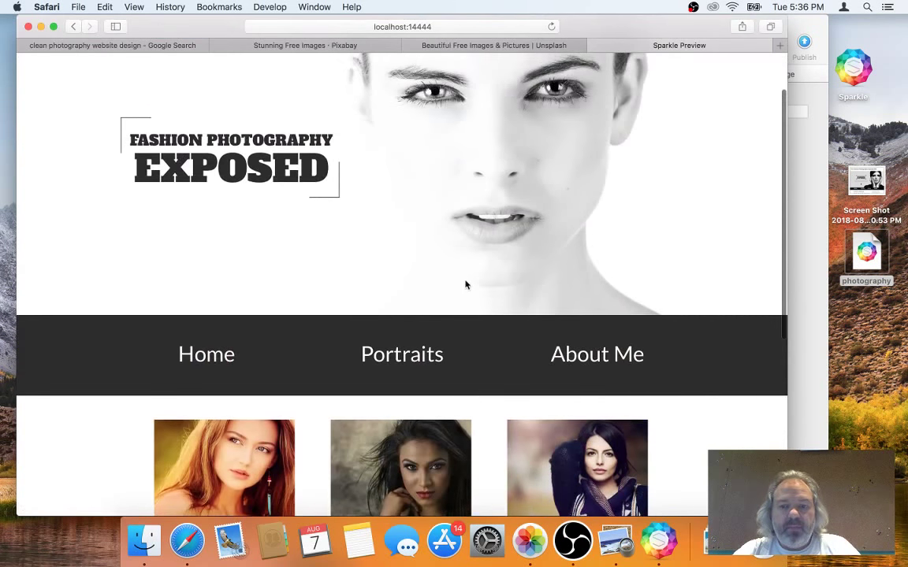
click(593, 352)
Set the About Me menu item's On Click to Go to Page in This Website
key(super+Tab)
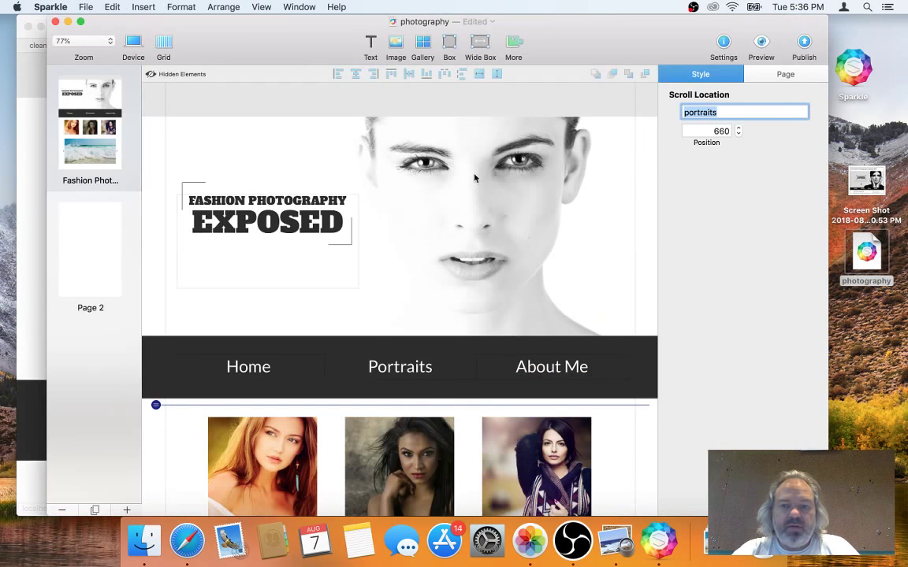
click(575, 366)
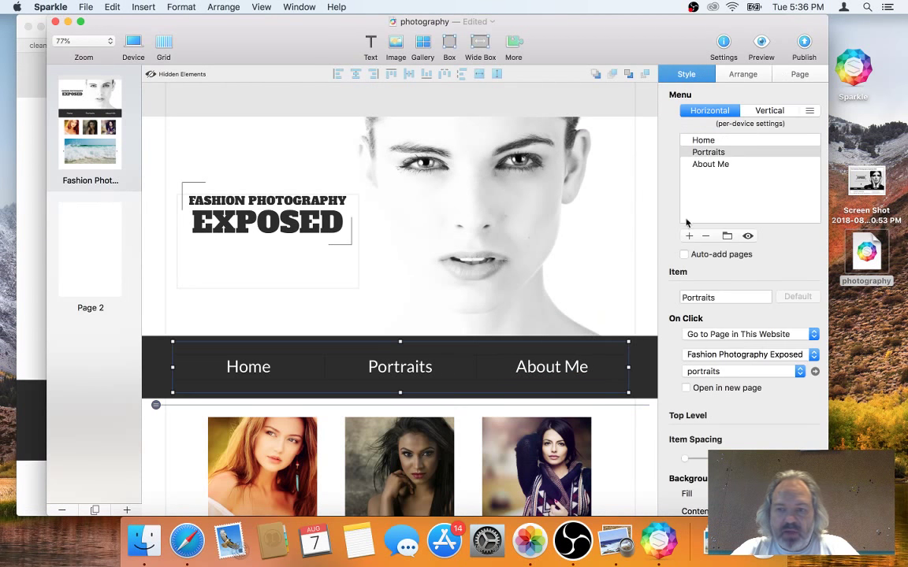
click(729, 165)
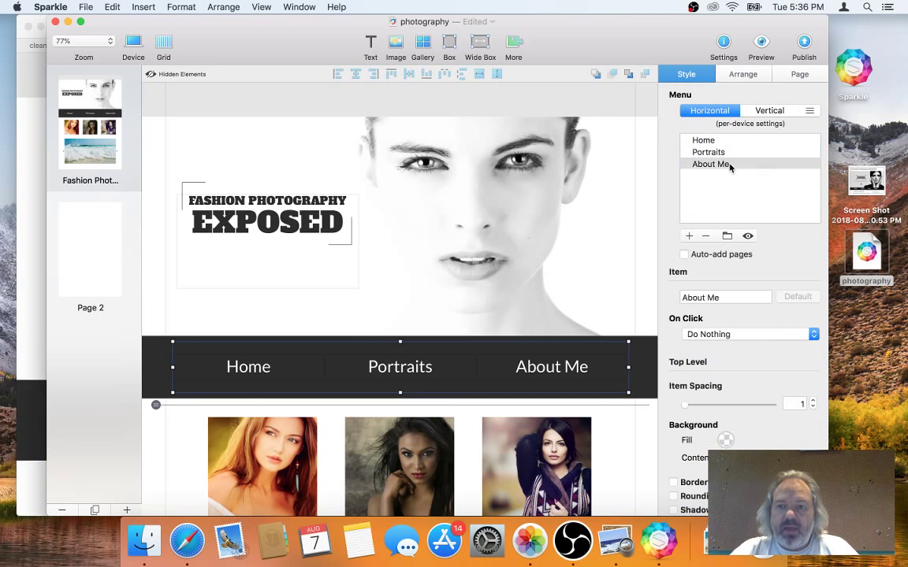
click(739, 334)
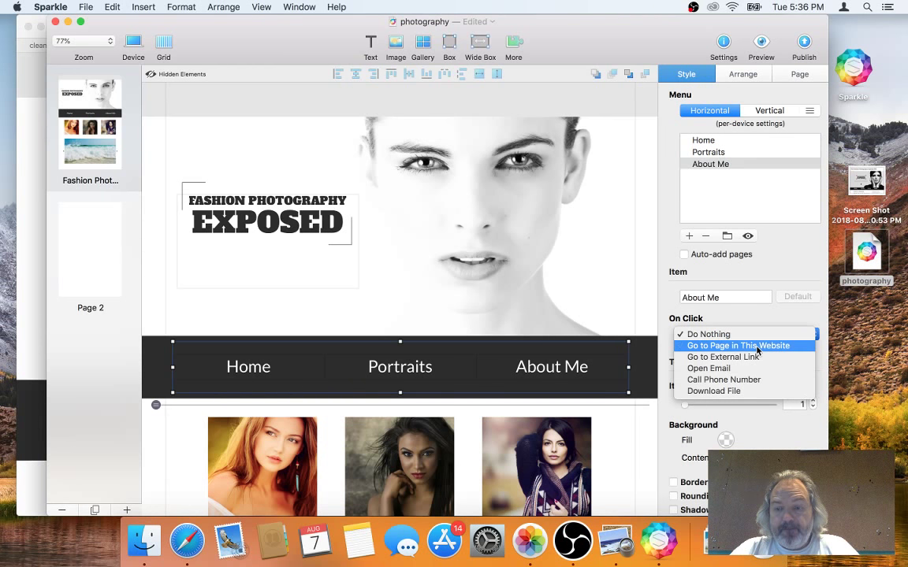
click(756, 347)
Create a new scroll location, anchor2, and drag it below the wave image to position 1546
click(748, 371)
click(743, 416)
click(744, 371)
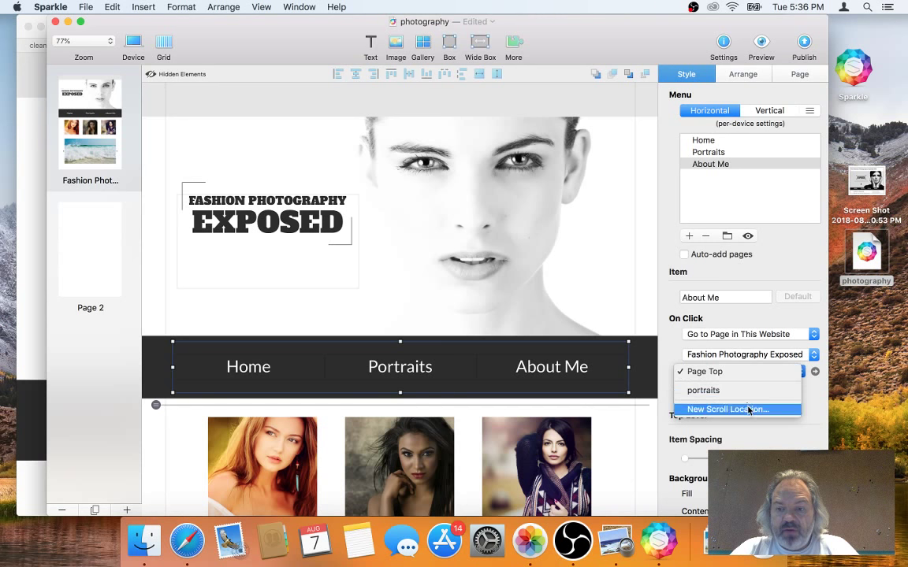
click(744, 408)
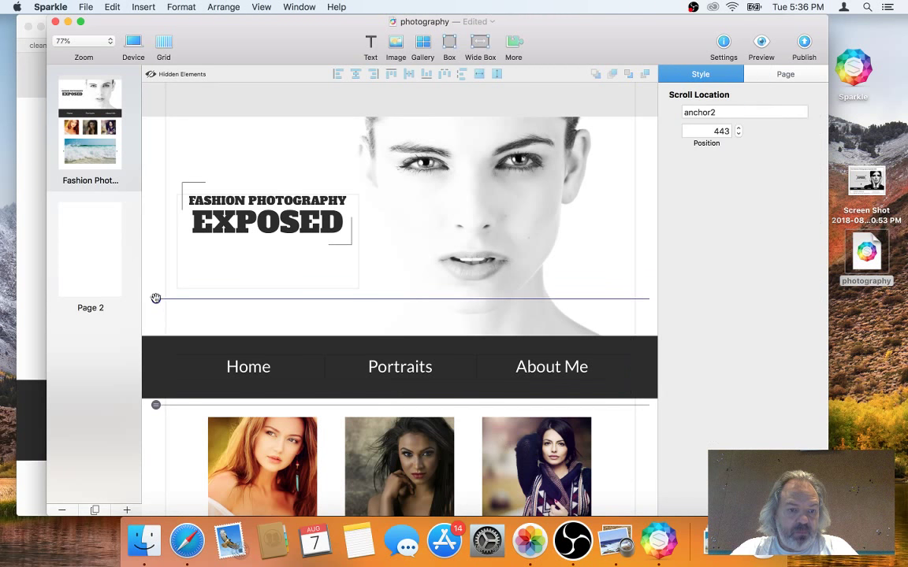
drag(154, 298, 155, 364)
scroll(160, 432, down, 10)
scroll(217, 396, down, 2)
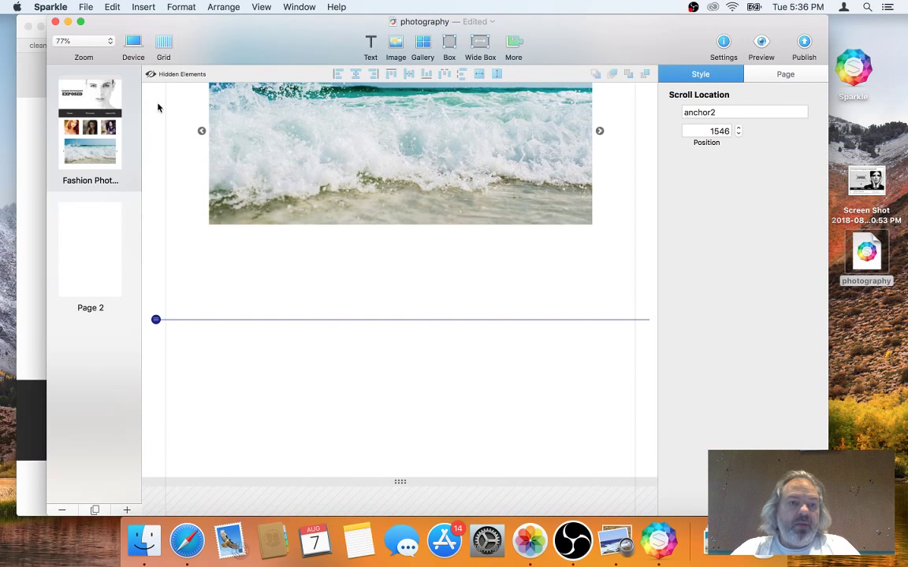
Insert an empty image below the wave image, enlarge it, and set its source to pixabay.com
click(396, 43)
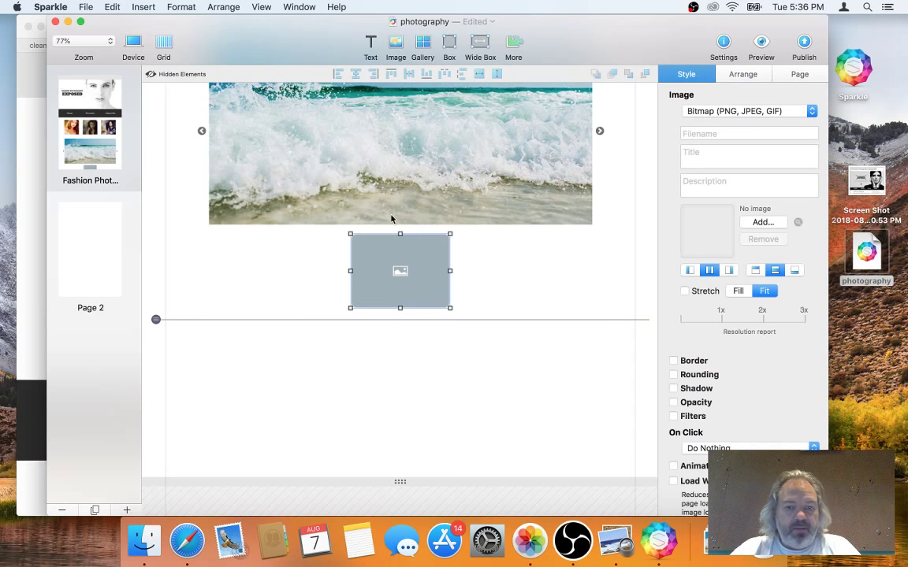
drag(372, 292, 227, 370)
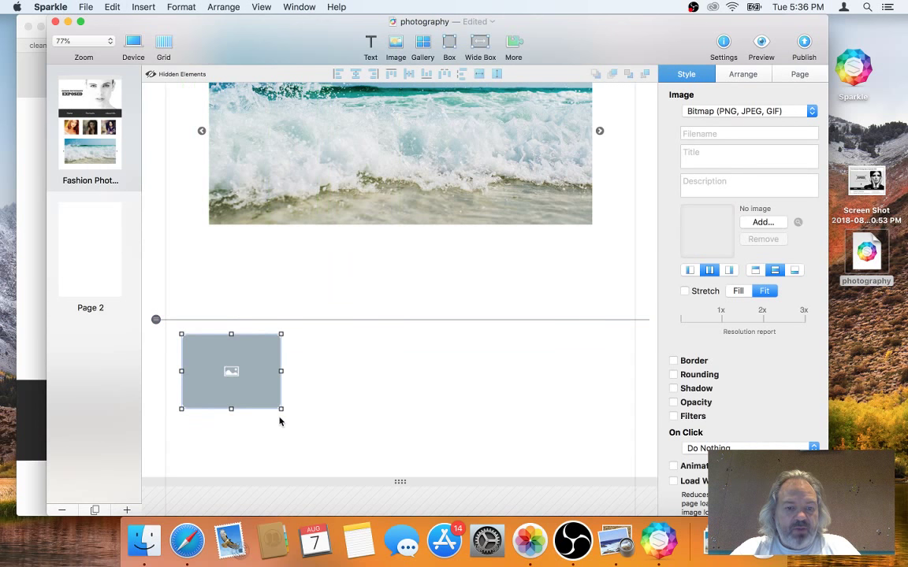
drag(281, 409, 399, 475)
click(717, 112)
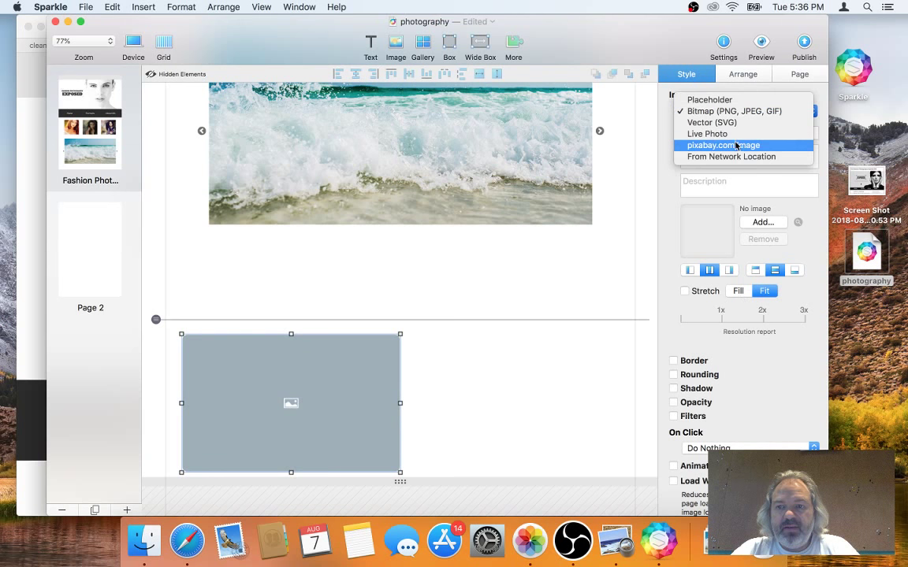
click(735, 145)
Search Pixabay for 'photographer', place the woman-in-hat photo set to Fill, and align it
click(701, 136)
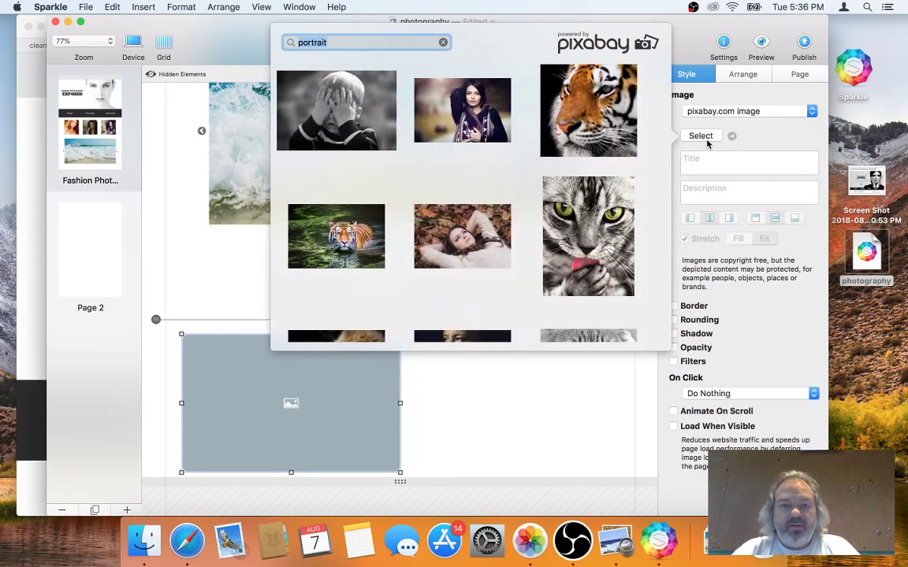
text(por)
key(BackSpace)
text(hotographer)
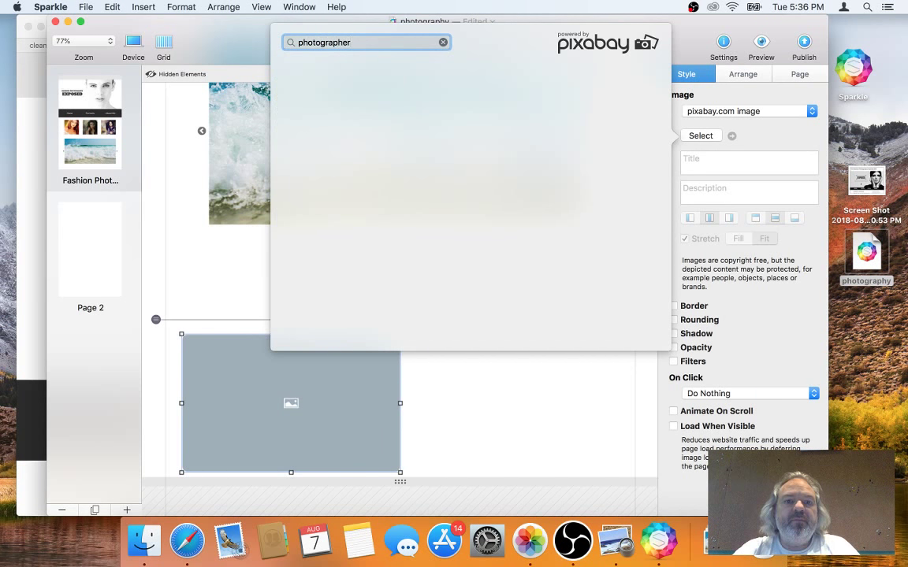
scroll(583, 203, down, 4)
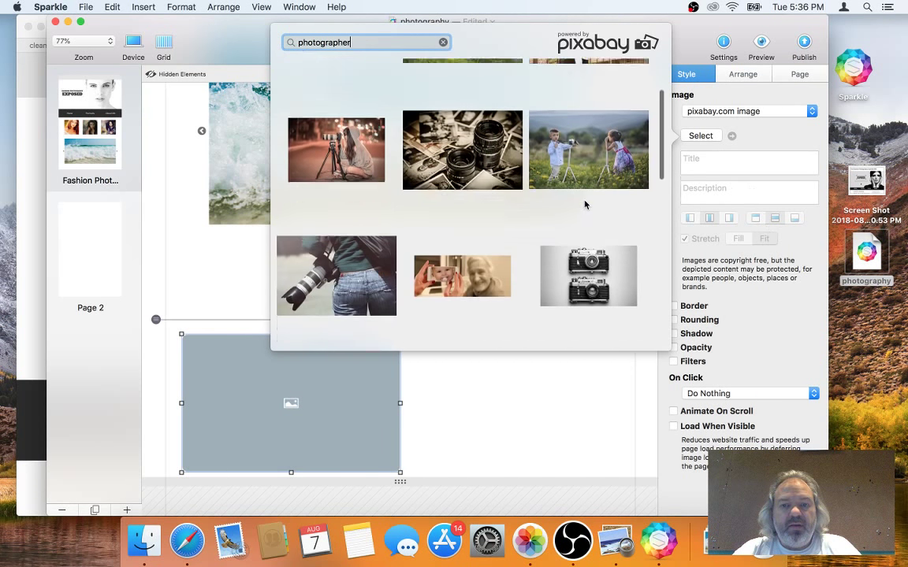
scroll(584, 203, up, 3)
scroll(554, 224, down, 5)
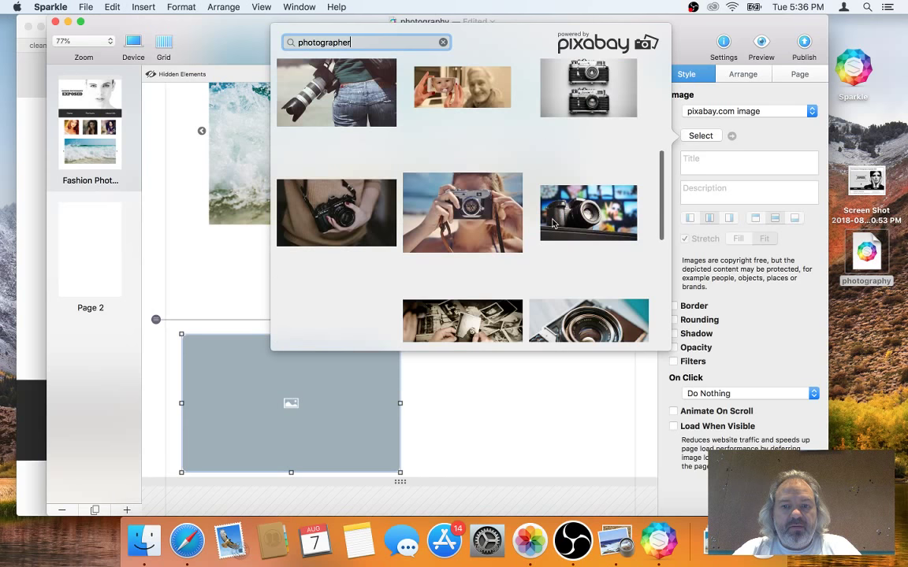
scroll(551, 224, up, 5)
click(562, 116)
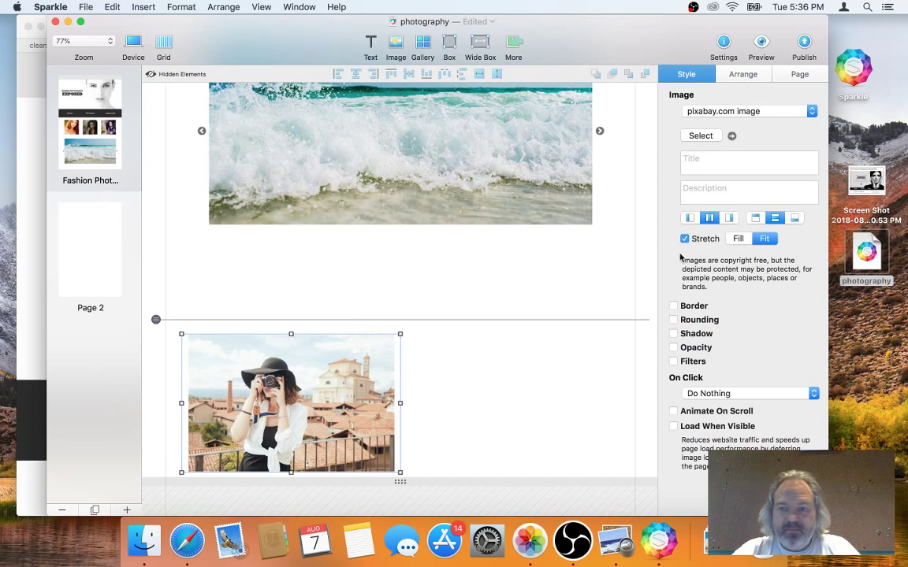
click(736, 238)
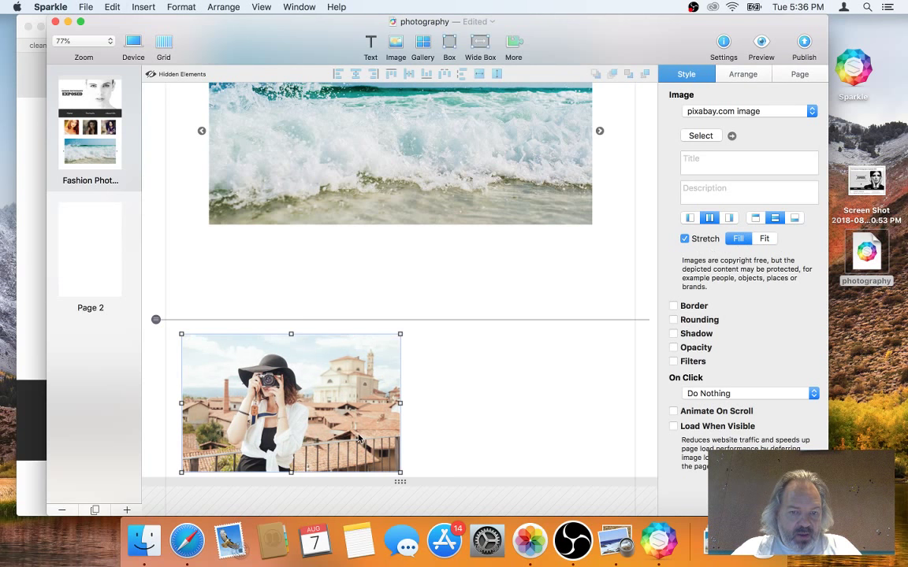
drag(357, 438, 352, 437)
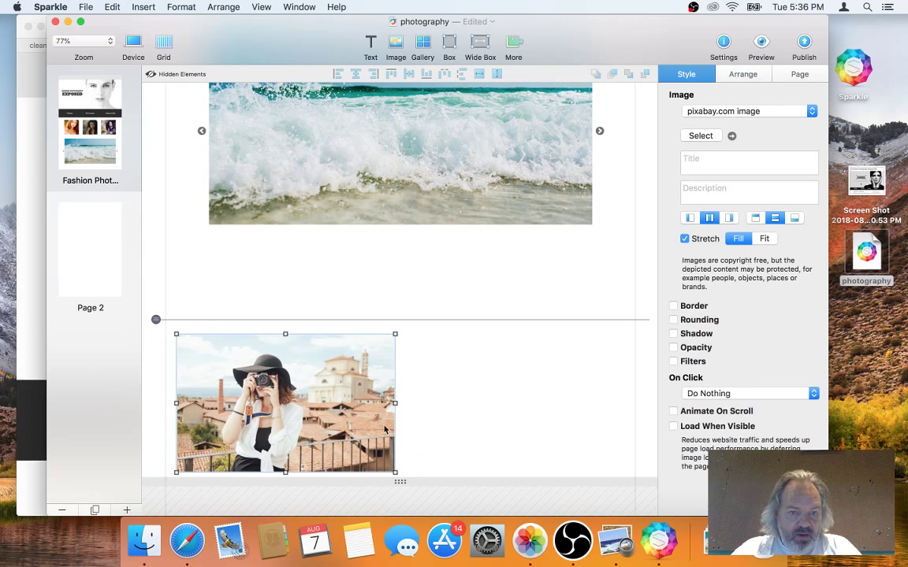
Add a lorem ipsum text block beside the photographer photo and size it to fit
click(380, 50)
drag(398, 251, 529, 365)
drag(341, 423, 422, 472)
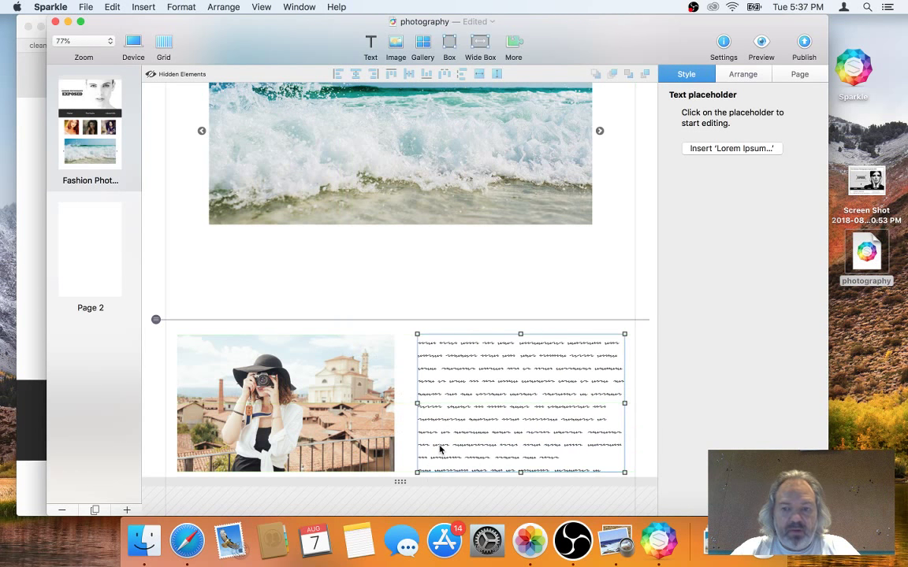
scroll(405, 242, up, 10)
scroll(405, 243, down, 5)
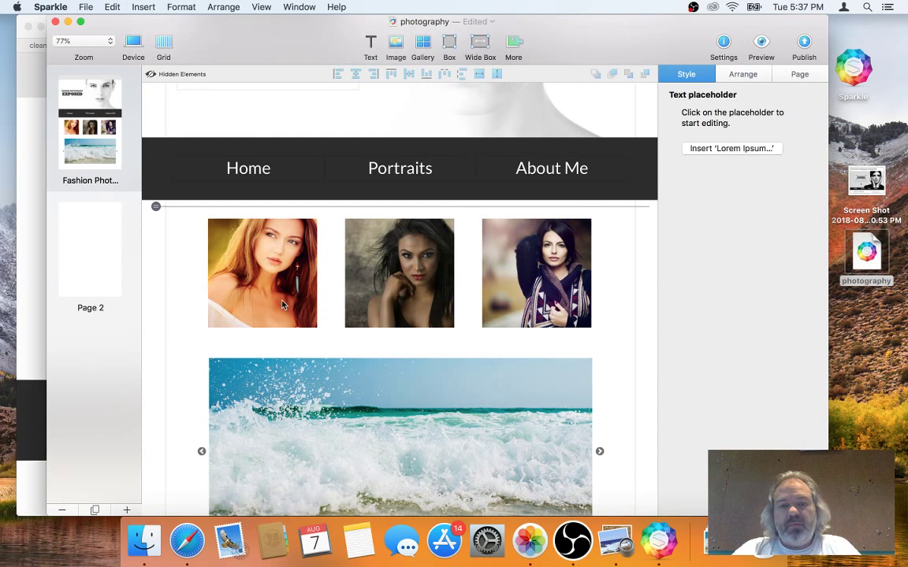
scroll(283, 222, up, 9)
scroll(283, 222, down, 1)
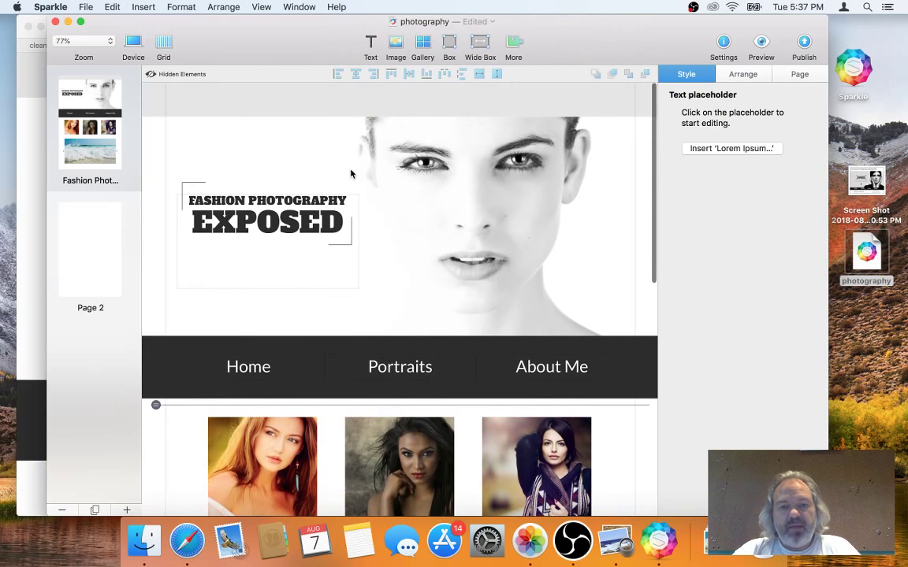
In Safari, glance at the Unsplash and Pixabay tabs, then return to the Google Images results
click(187, 541)
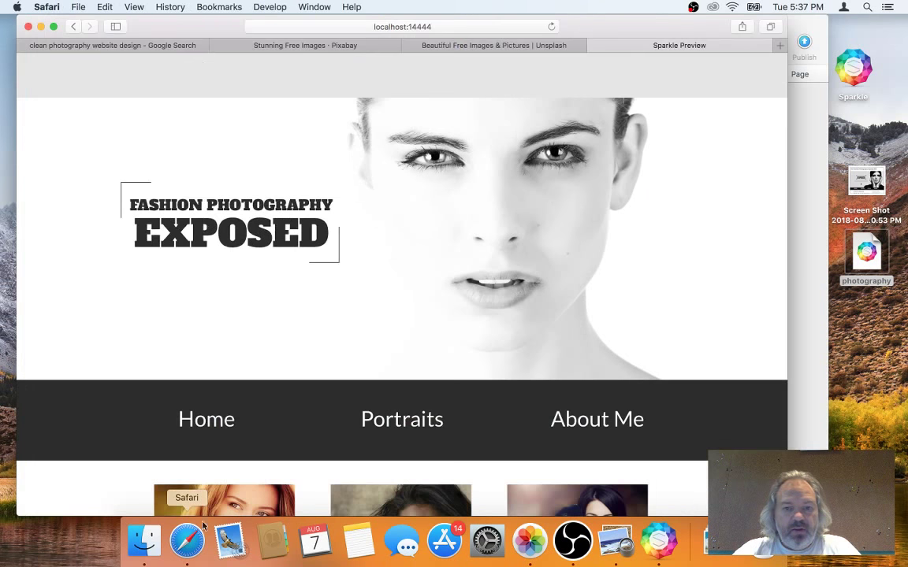
click(471, 46)
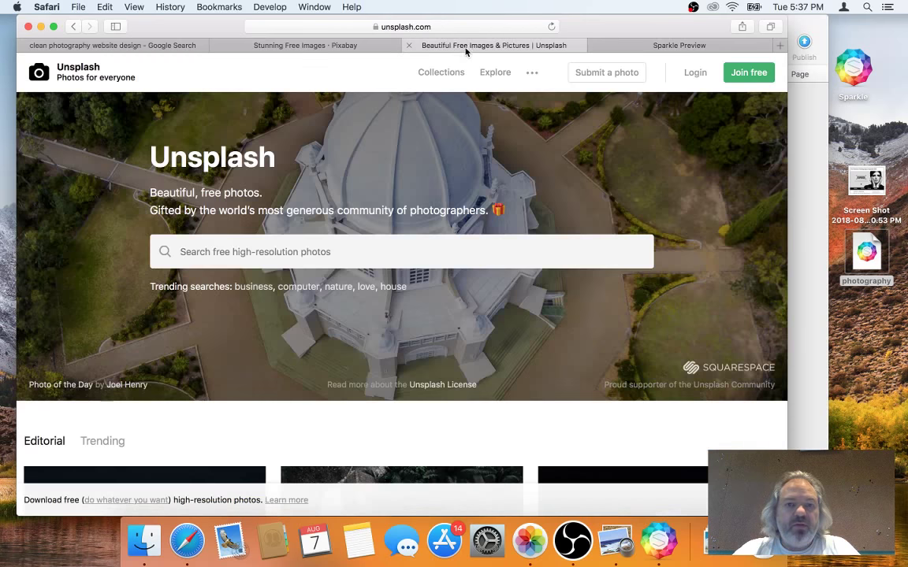
click(274, 48)
click(167, 45)
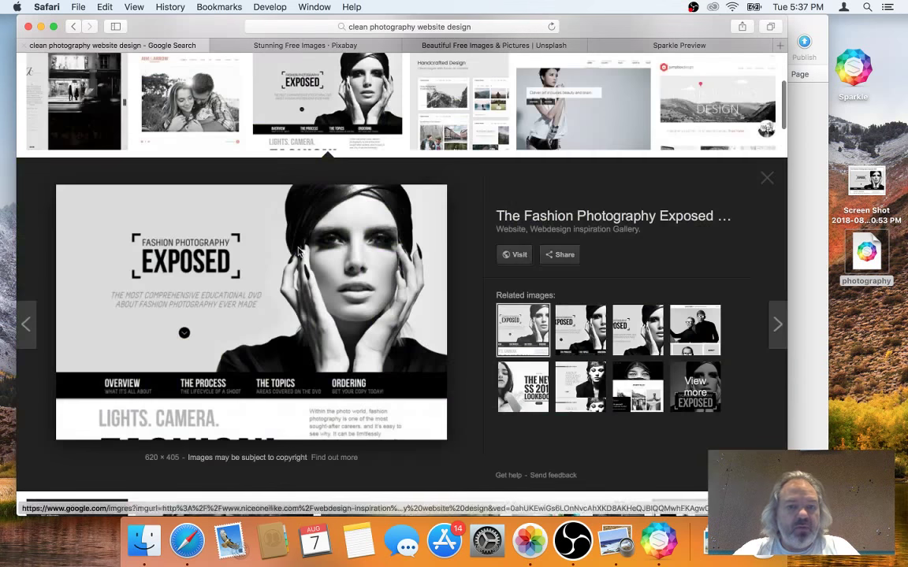
scroll(301, 283, down, 10)
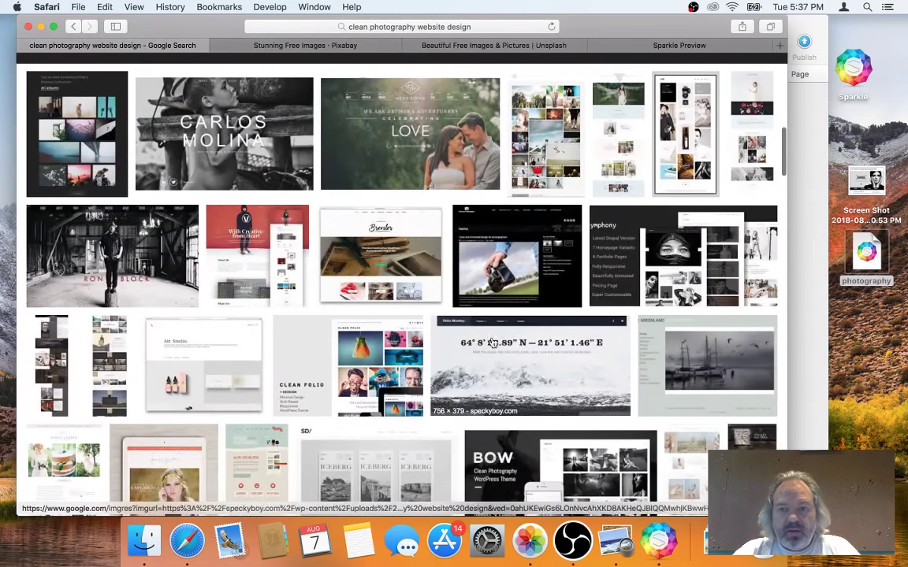
Preview the Wix photography template, Air. Studio and Clean & Simple design examples
click(597, 173)
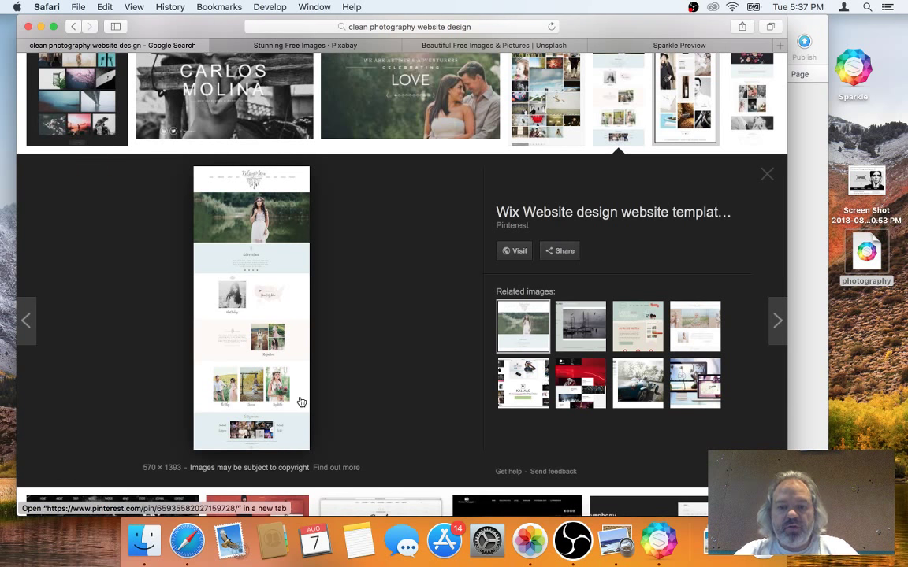
scroll(300, 402, down, 8)
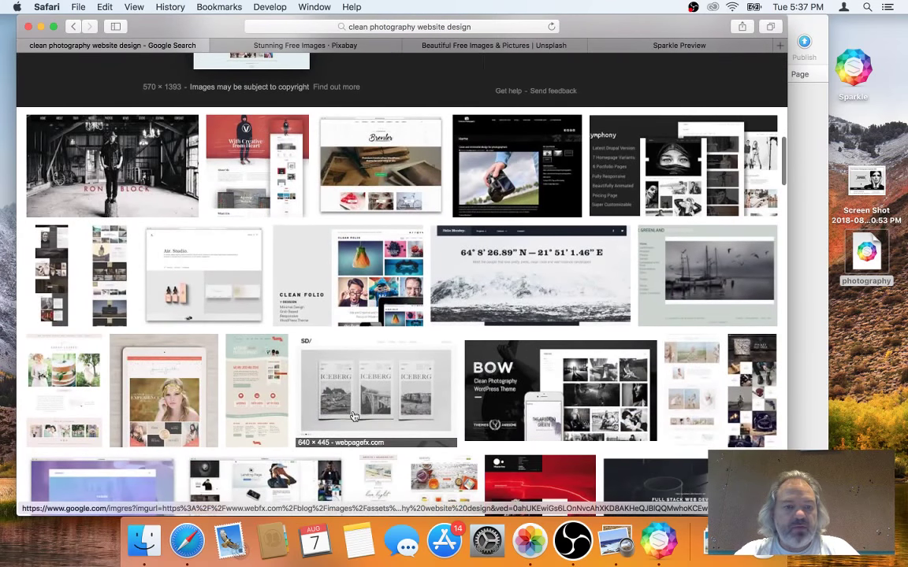
click(236, 290)
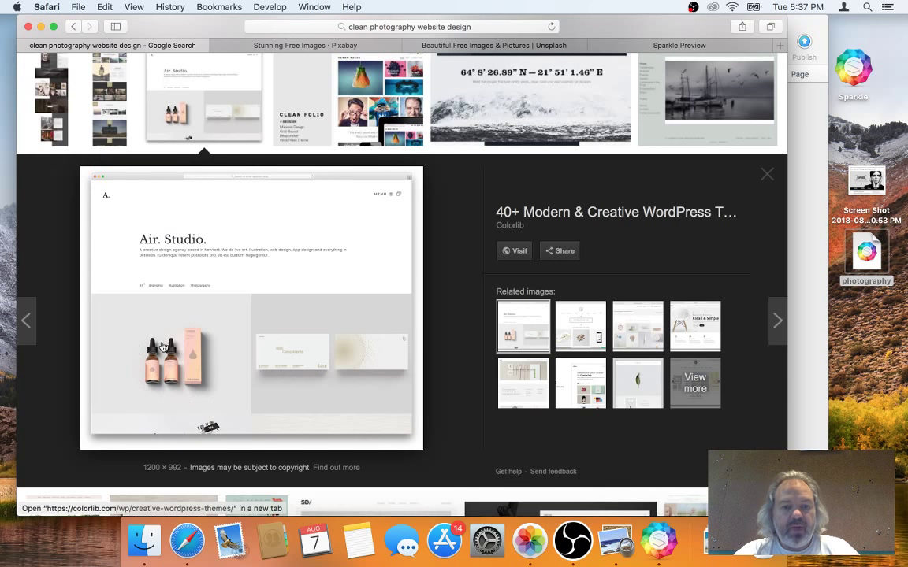
scroll(312, 364, down, 10)
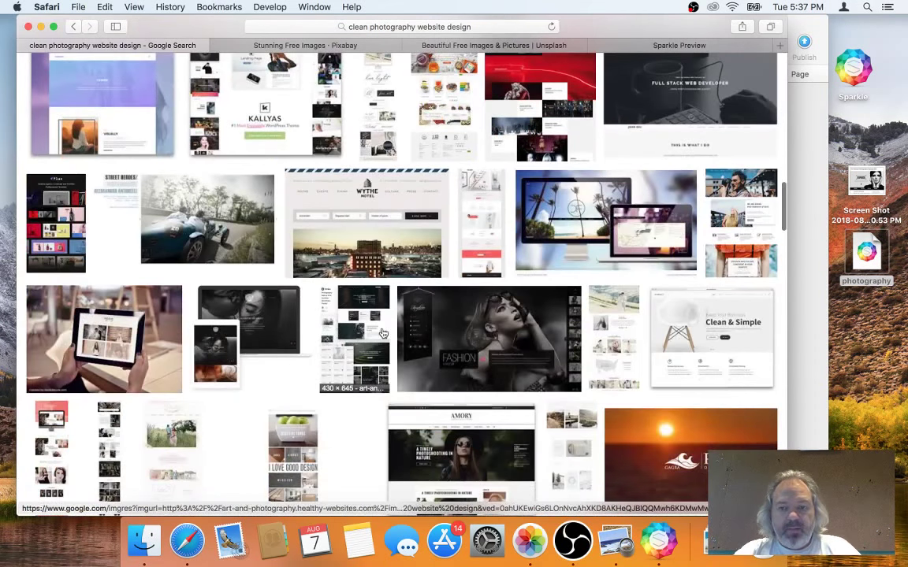
click(693, 353)
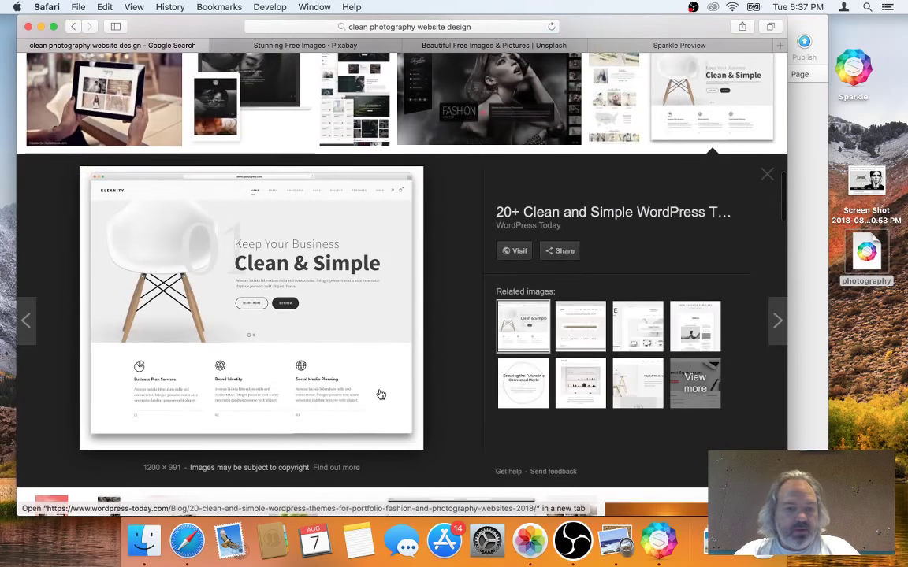
scroll(379, 392, down, 2)
scroll(379, 393, up, 1)
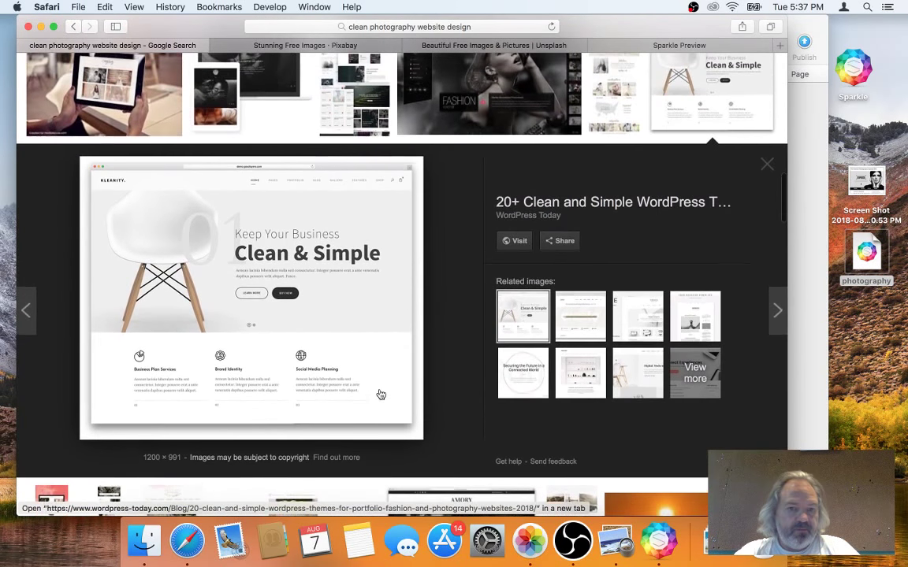
scroll(380, 394, down, 10)
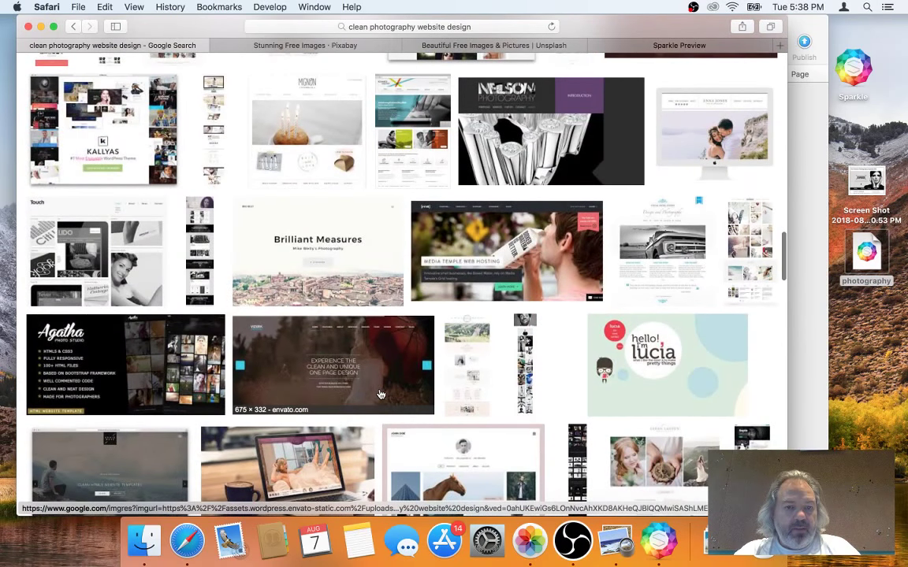
Browse the Brilliant Measures and The Ardor to Create templates, then go back to the Sparkle Preview tab
click(311, 233)
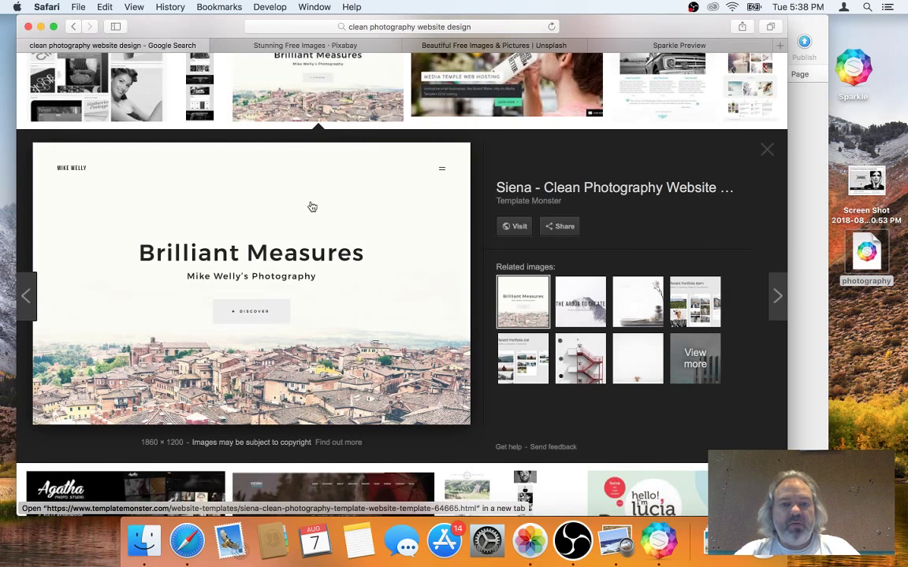
scroll(406, 304, down, 4)
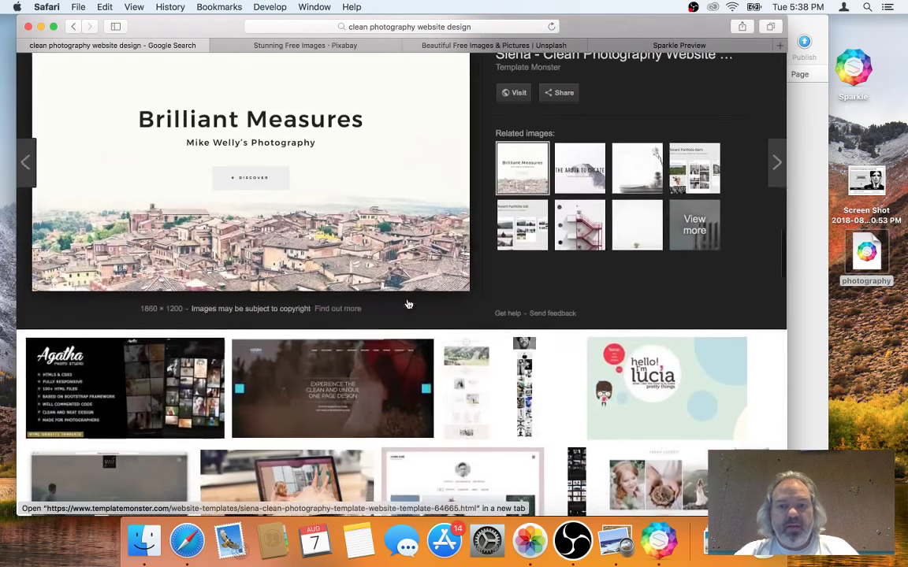
click(580, 168)
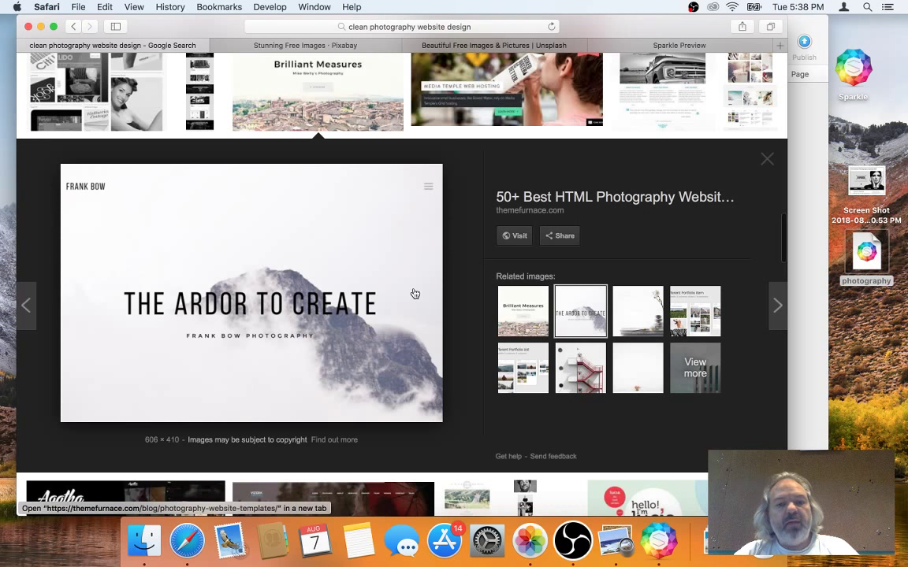
scroll(387, 280, up, 1)
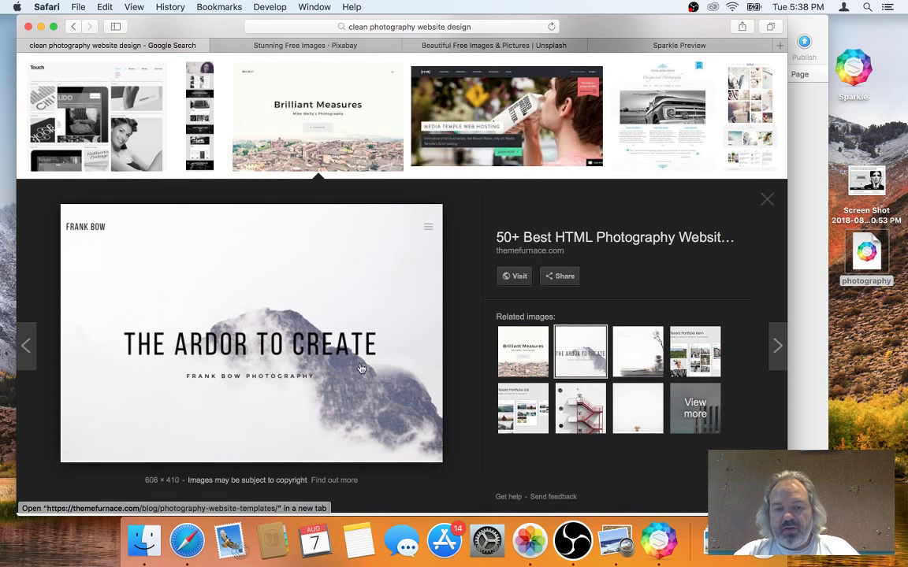
scroll(399, 255, up, 2)
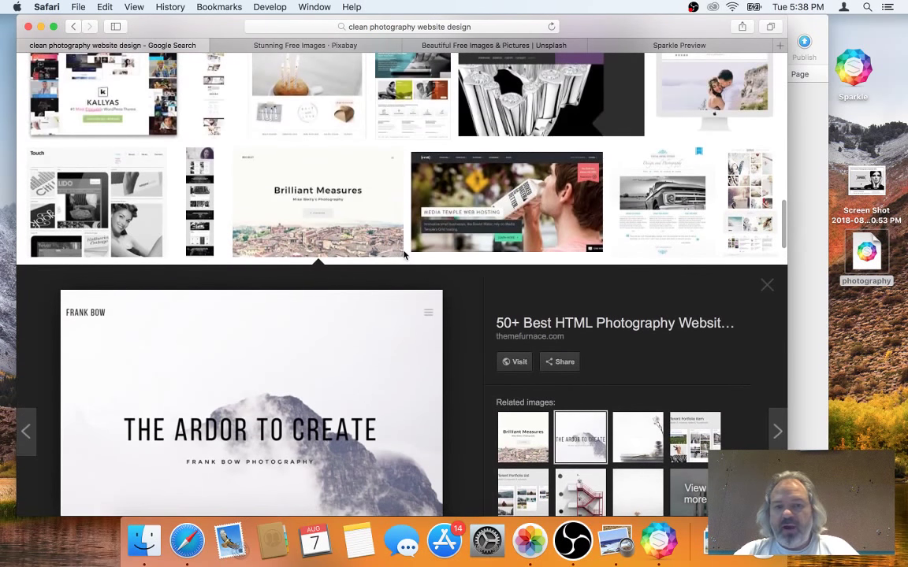
scroll(404, 255, up, 15)
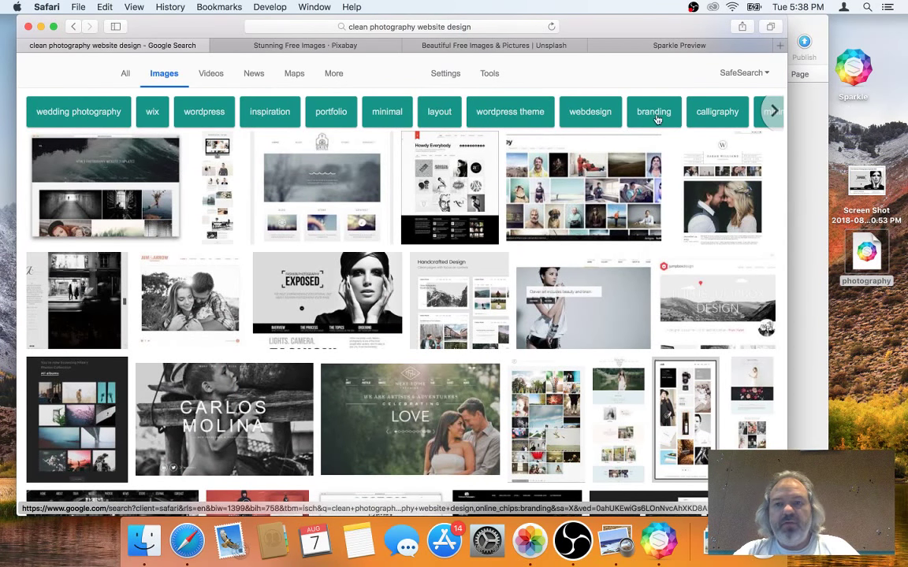
click(705, 45)
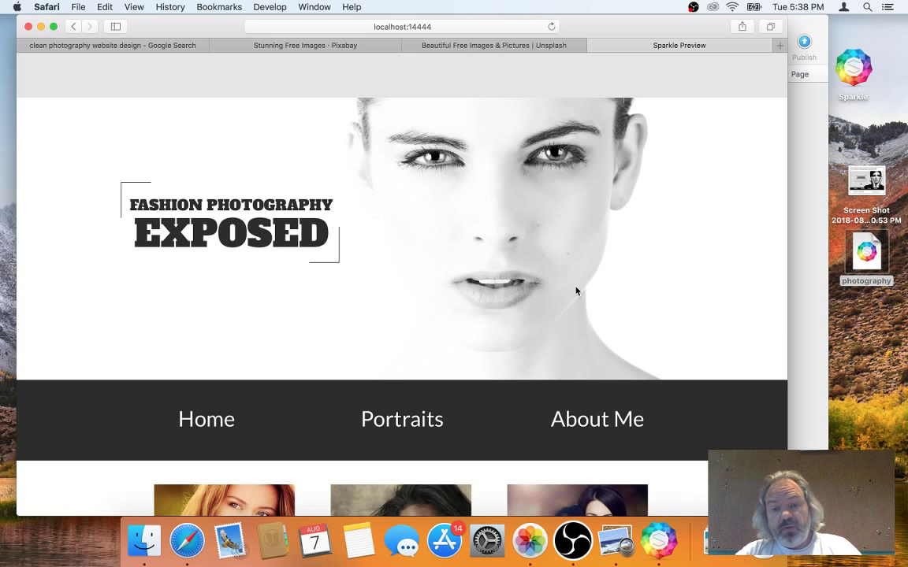
Test that the About Me menu link scrolls to the photographer section, then switch back to Sparkle
scroll(531, 309, down, 1)
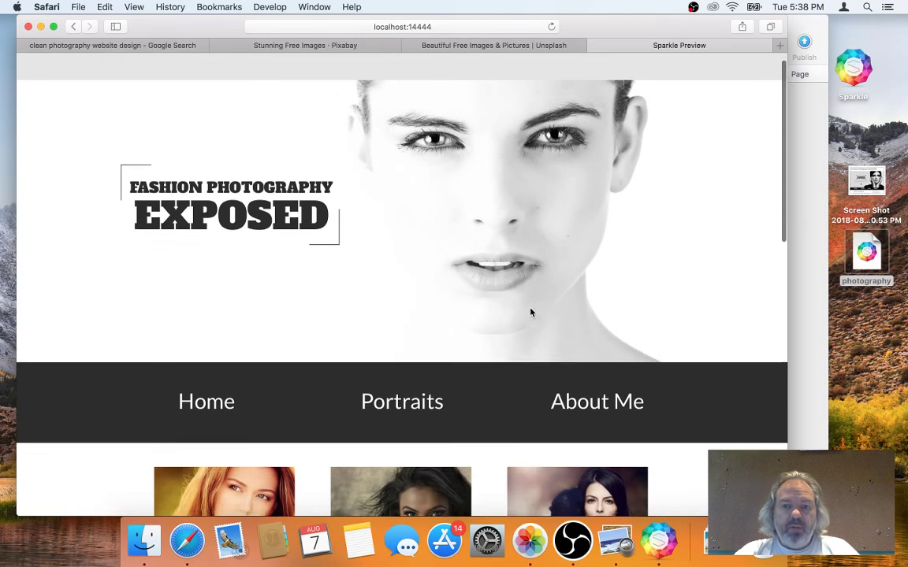
scroll(531, 309, up, 1)
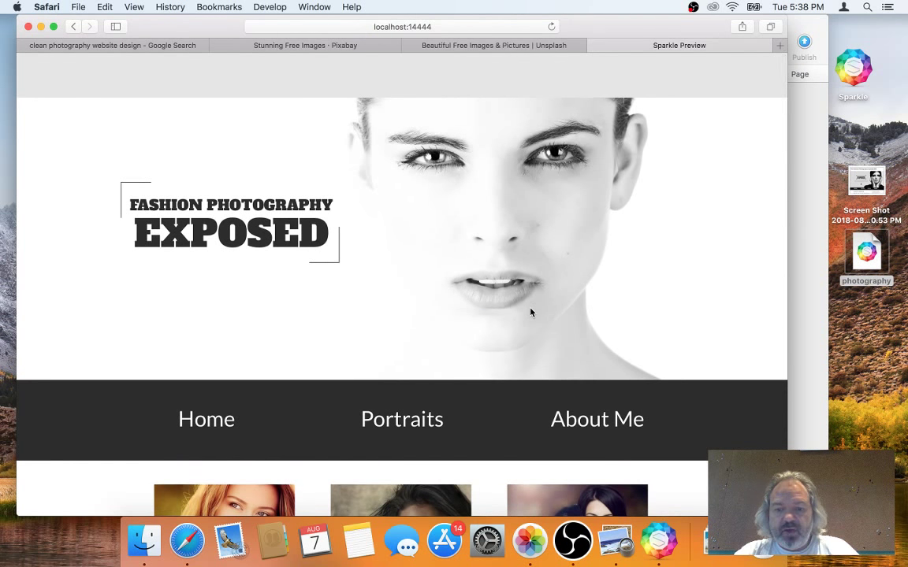
scroll(543, 326, down, 5)
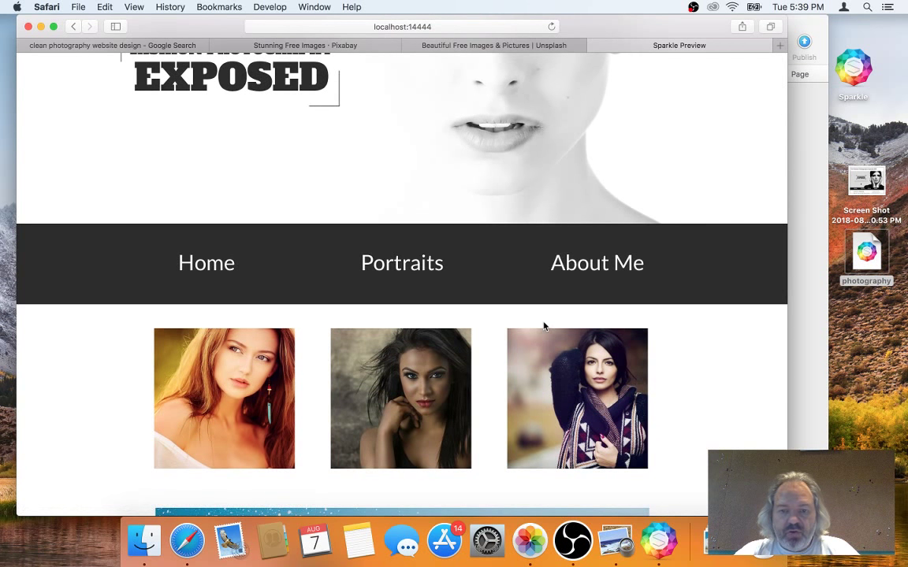
scroll(496, 382, down, 12)
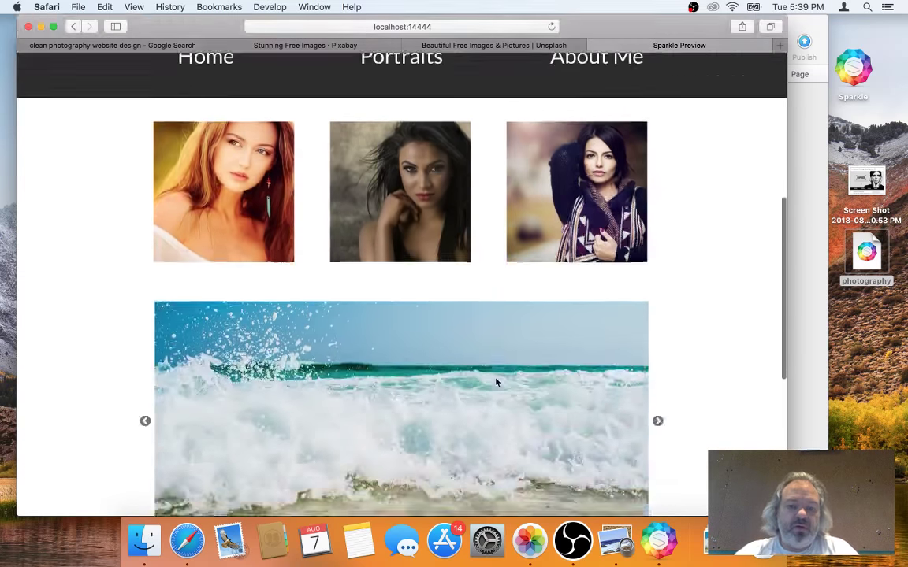
scroll(496, 382, up, 12)
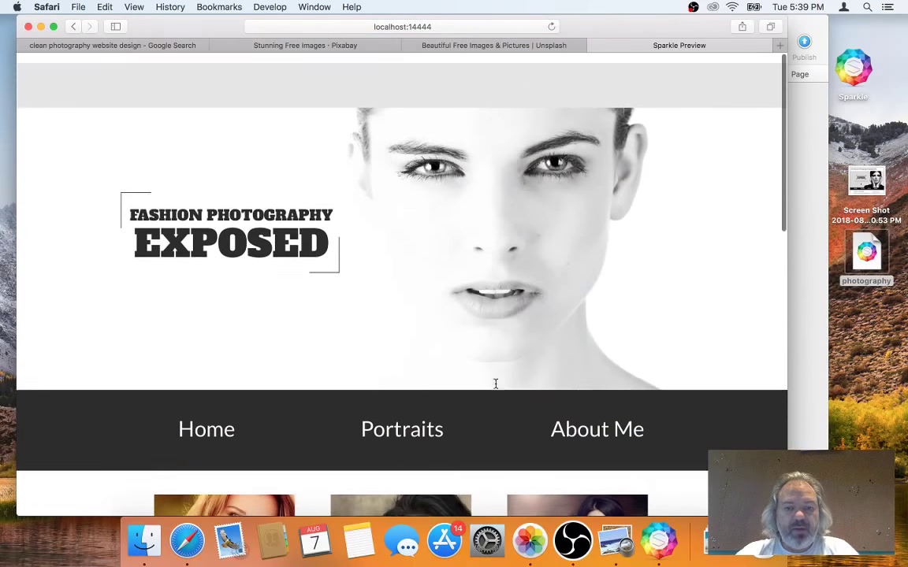
click(608, 423)
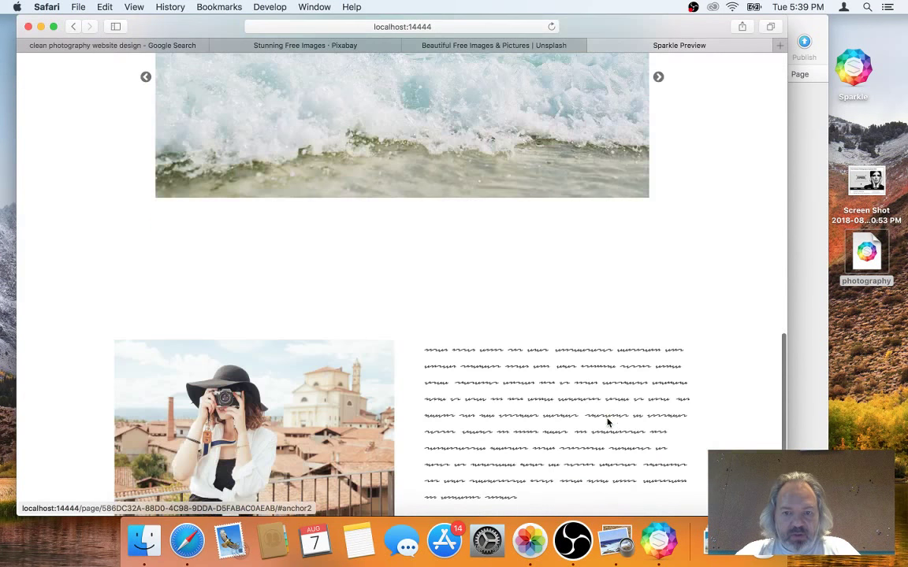
scroll(608, 419, up, 10)
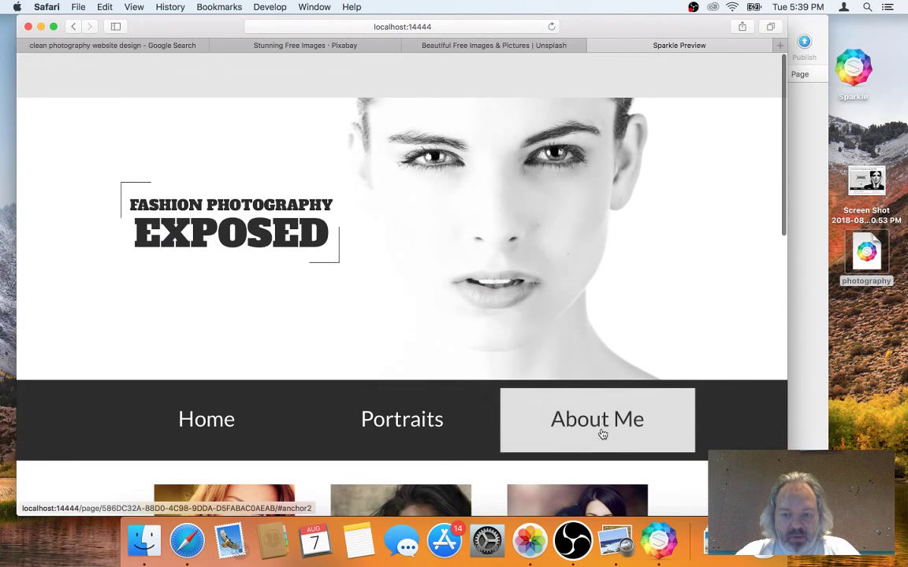
key(super+Tab)
key(super+Tab)
key(super+shift+Tab)
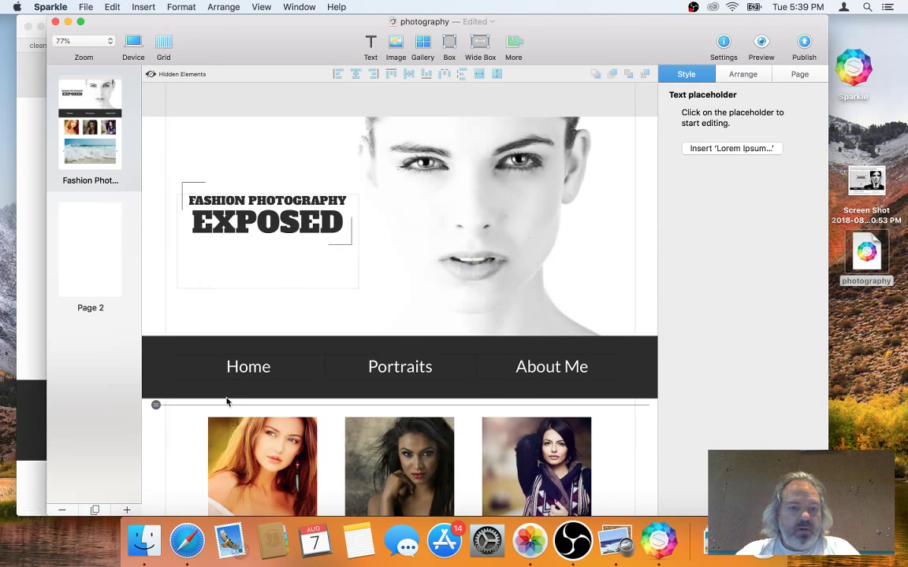
Rename the photographer-section scroll anchor from anchor2 to aboutme, then view the 960-pixel Device layout info
scroll(203, 358, down, 10)
click(155, 319)
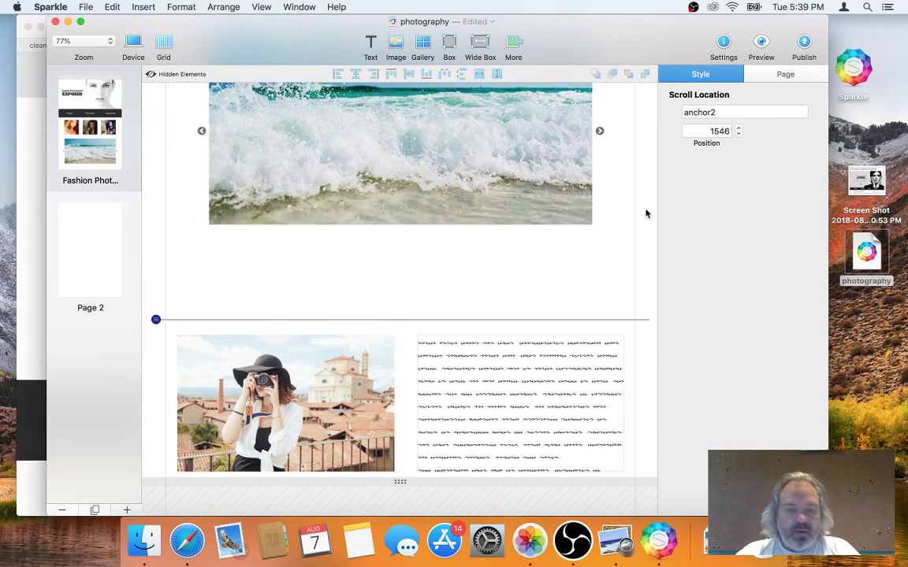
click(738, 114)
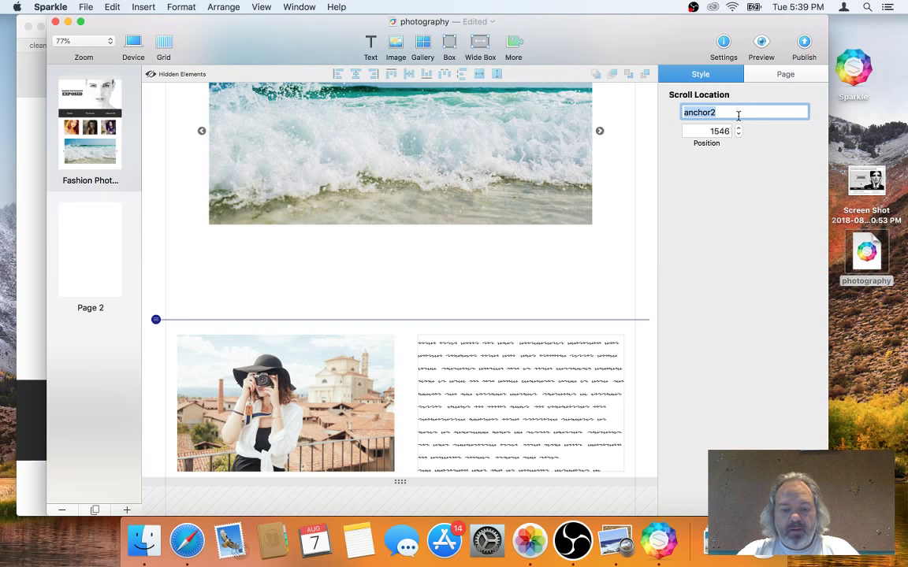
text(aboutme)
key(Return)
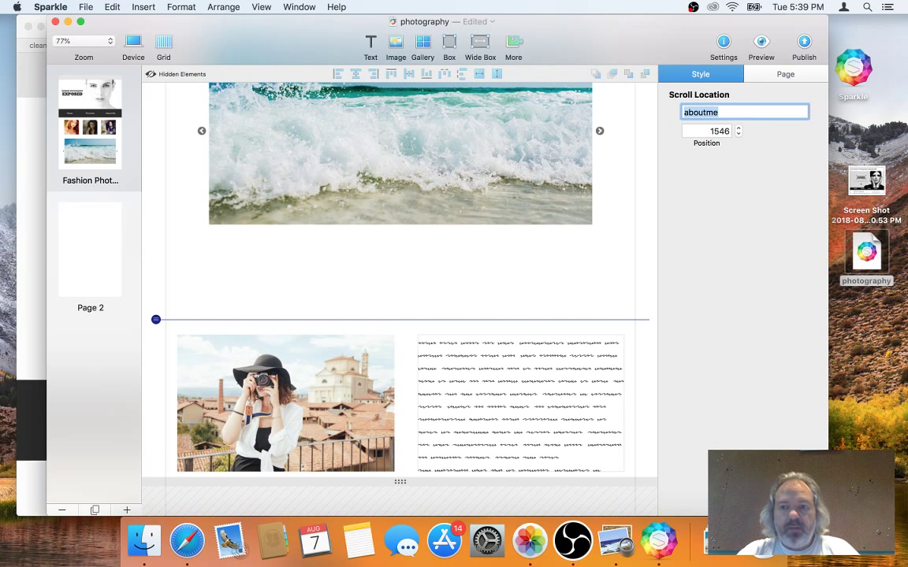
click(389, 300)
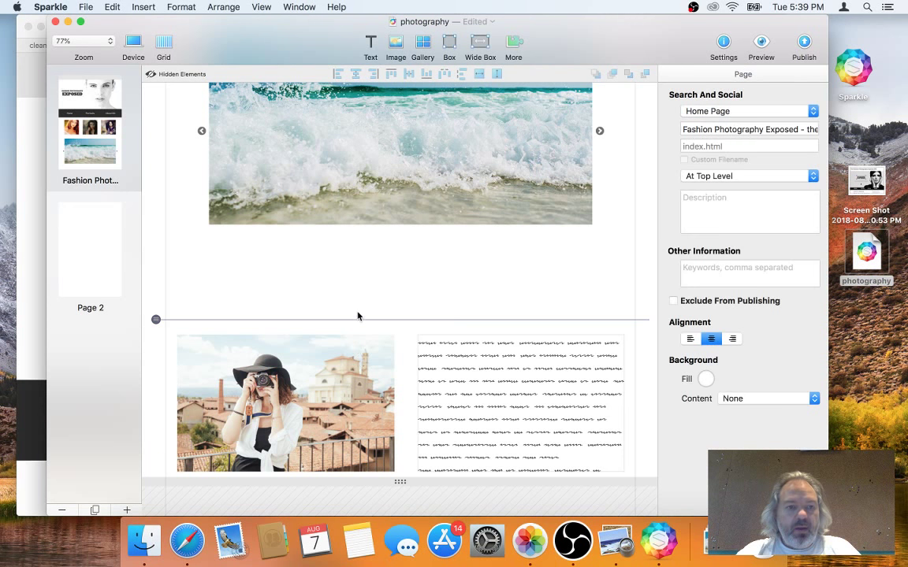
scroll(359, 316, up, 10)
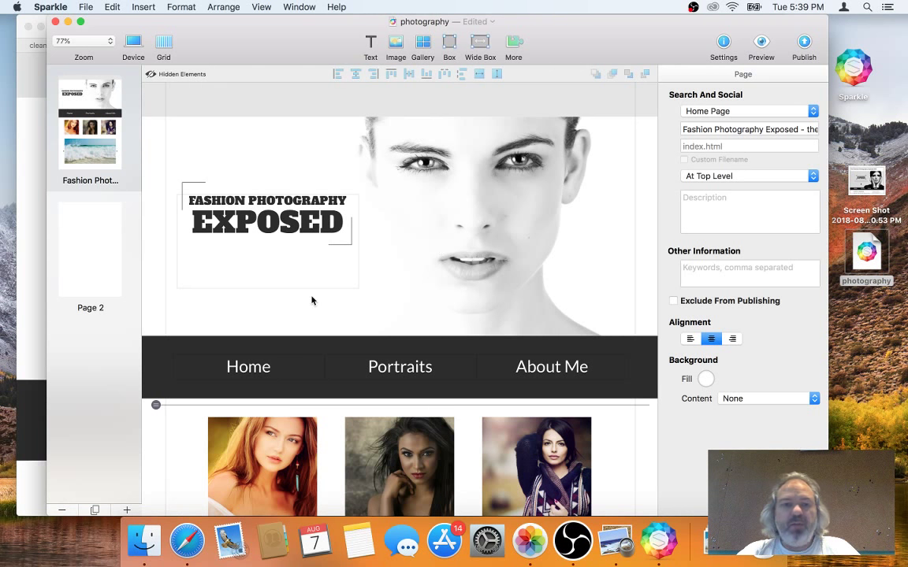
click(130, 41)
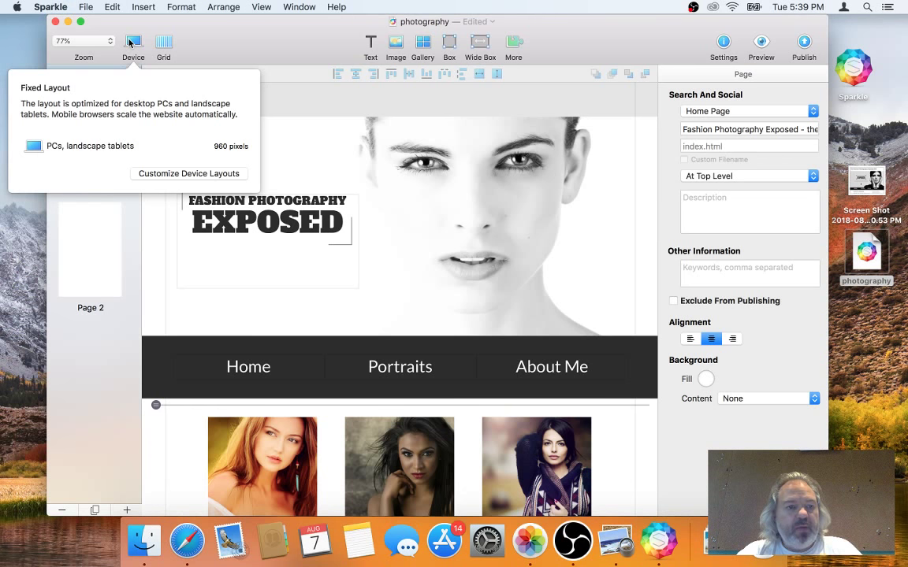
Dismiss the Device layout popover and bring the Safari preview to the front
click(236, 57)
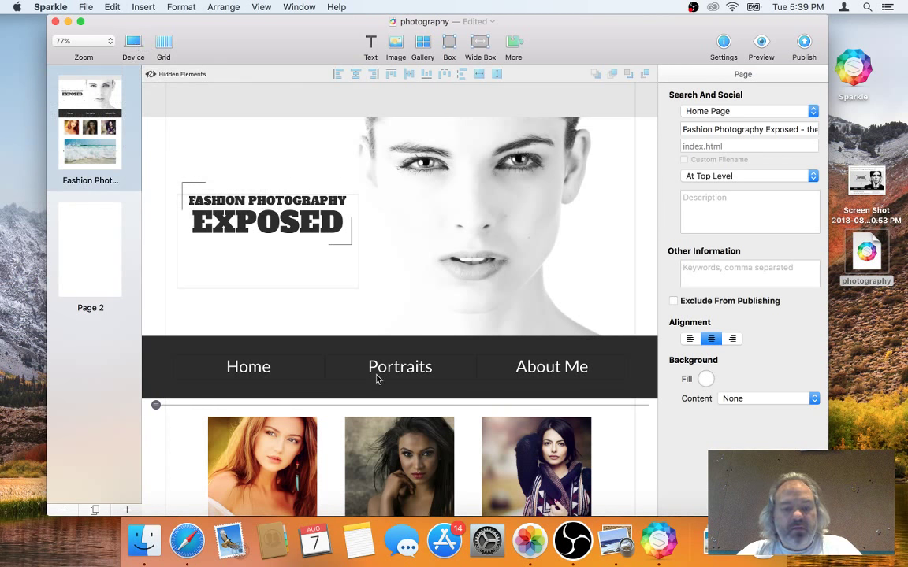
click(187, 540)
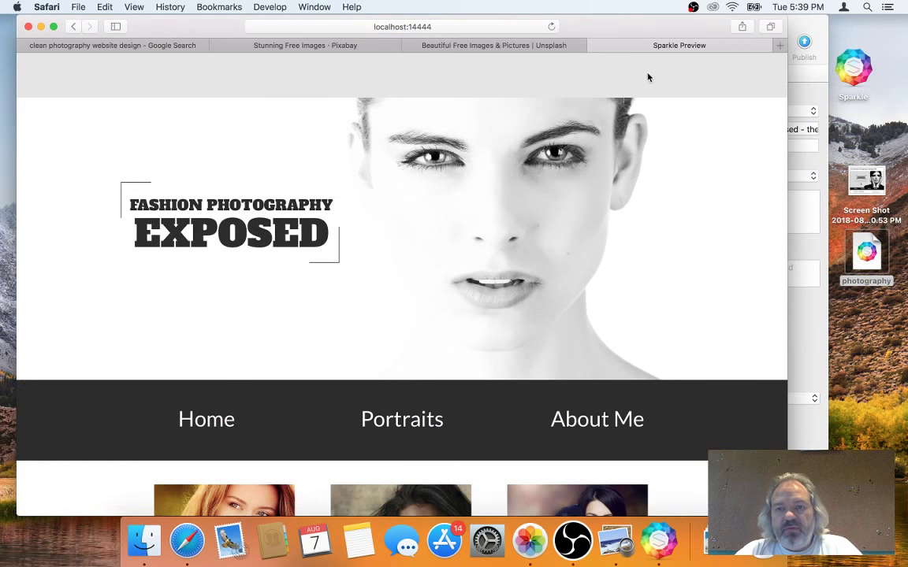
Move and narrow the Safari preview window, then bring the Sparkle editor back in front
drag(645, 27, 710, 32)
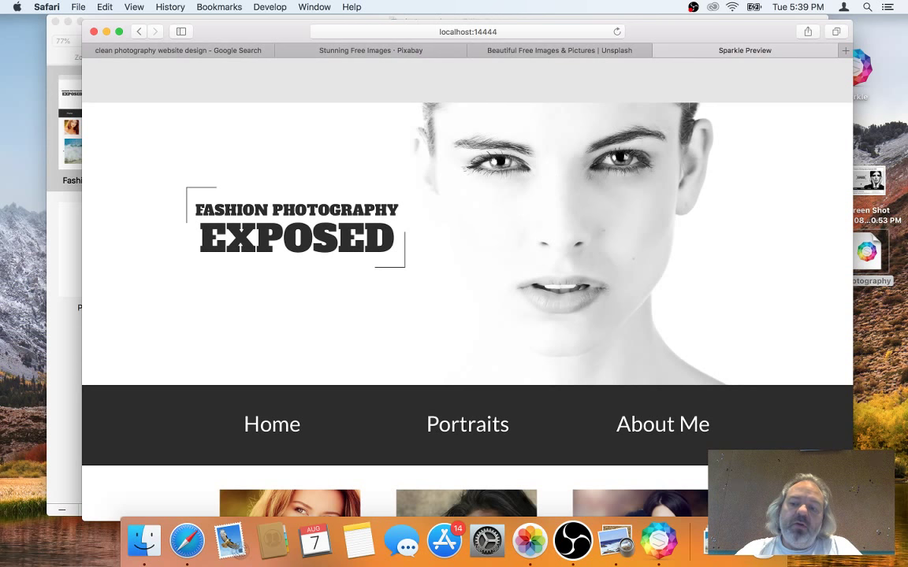
drag(852, 520, 880, 493)
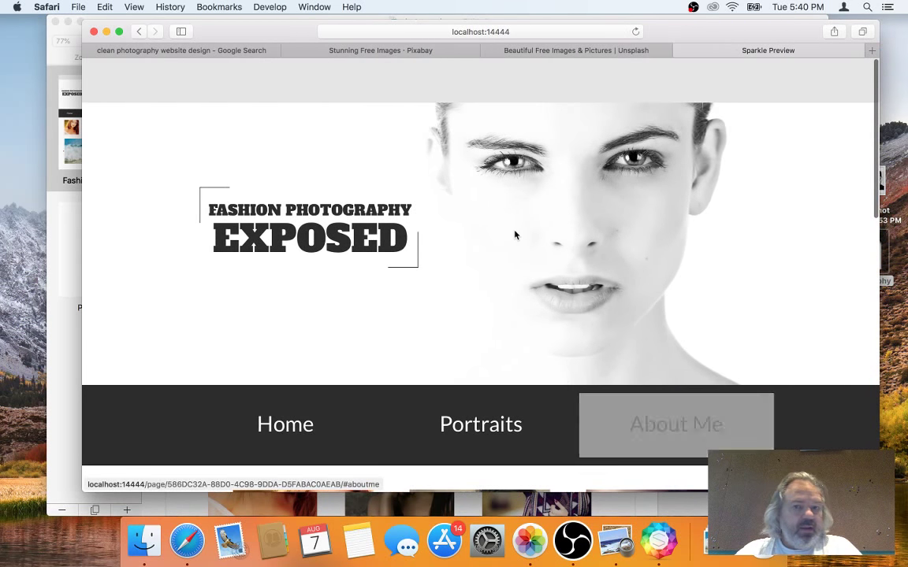
mouse_move(674, 31)
mouse_down()
mouse_move(645, 39)
mouse_move(680, 46)
mouse_up()
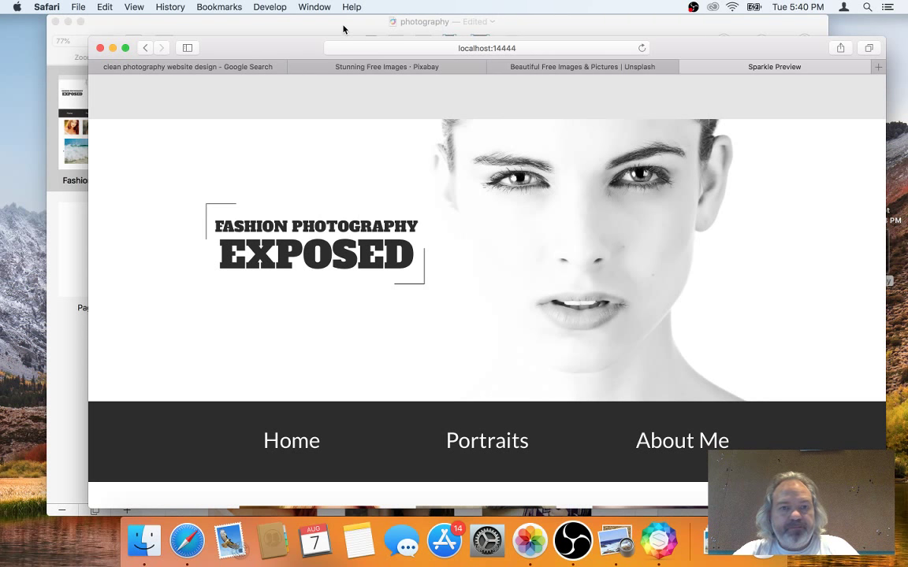
click(289, 30)
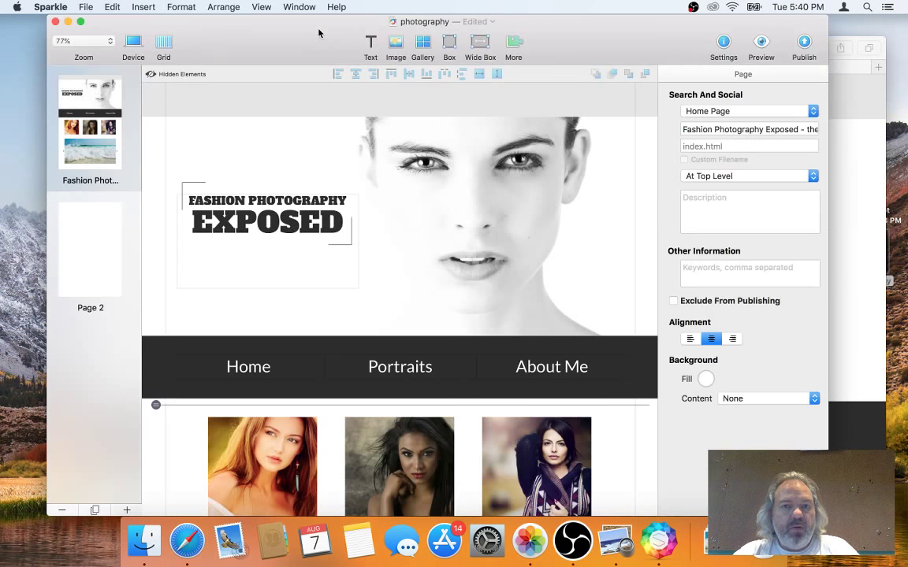
Add a 320-pixel Portrait smartphones layout through Customize Device Layouts and switch to editing it
click(129, 41)
click(195, 175)
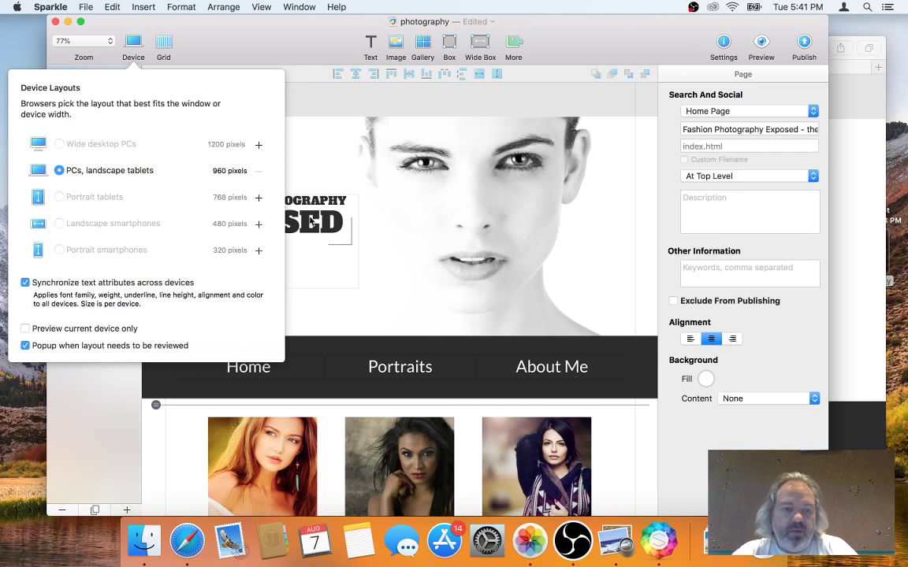
click(260, 251)
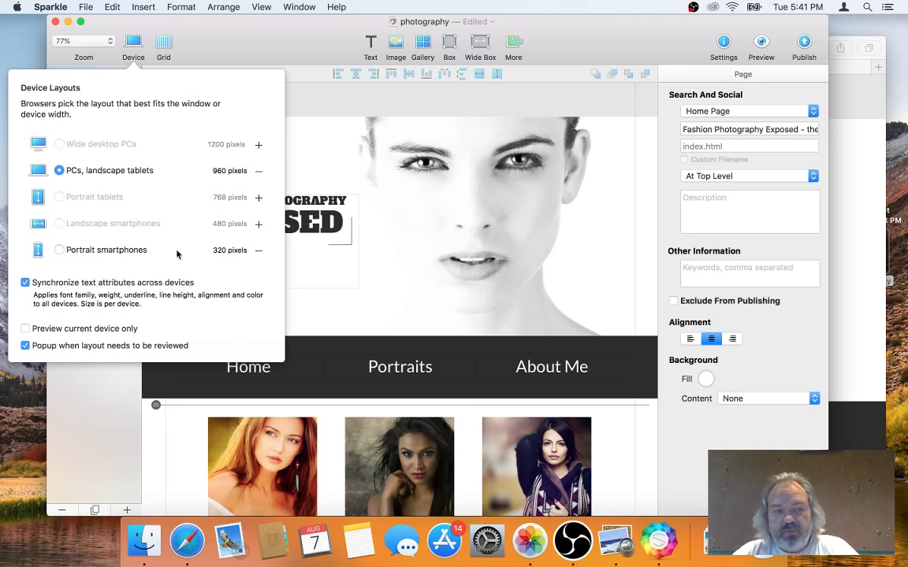
click(121, 250)
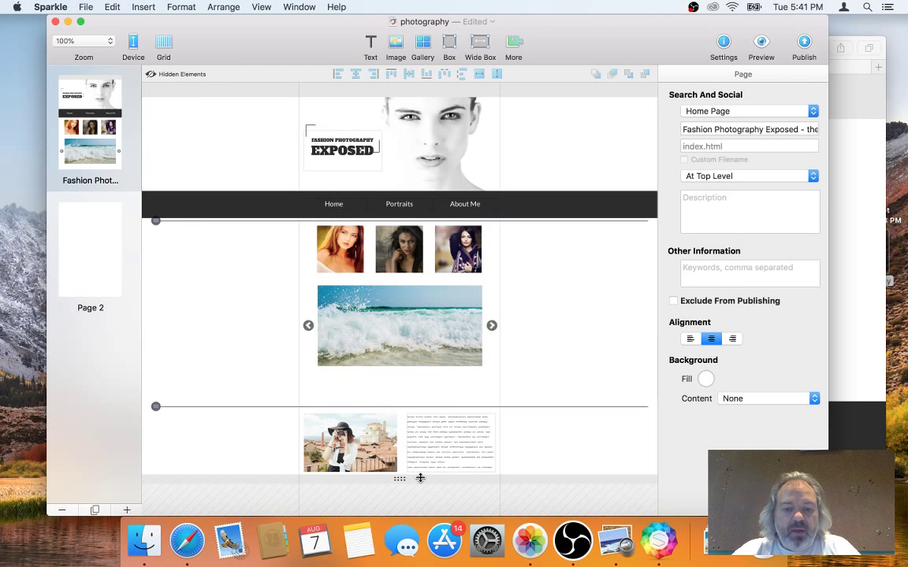
Lengthen the phone page and stack the widened text block below the enlarged, lowered camera photo
drag(420, 478, 423, 512)
drag(434, 167, 329, 432)
drag(391, 442, 491, 503)
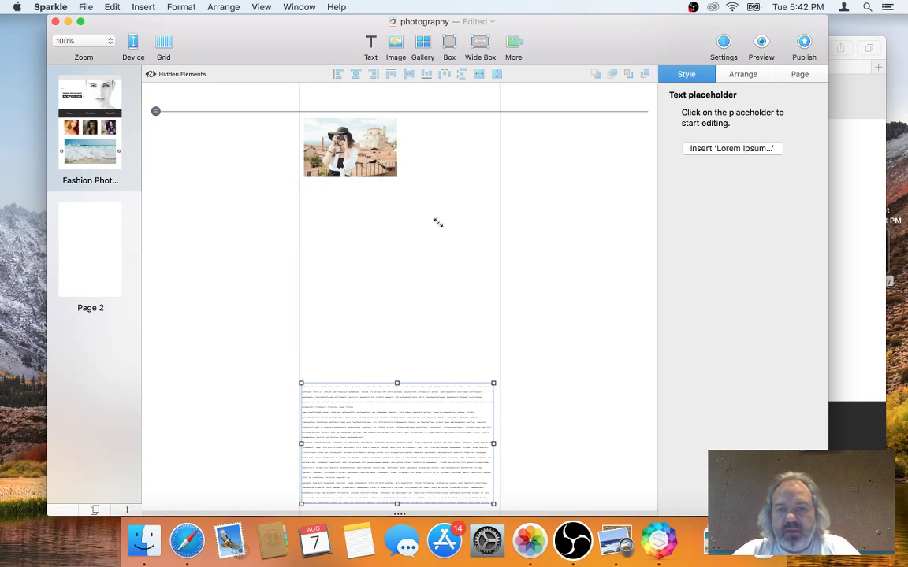
click(366, 150)
drag(397, 178, 494, 278)
drag(440, 221, 442, 347)
Move the beach image gallery down the page and make it larger and taller
scroll(437, 255, up, 6)
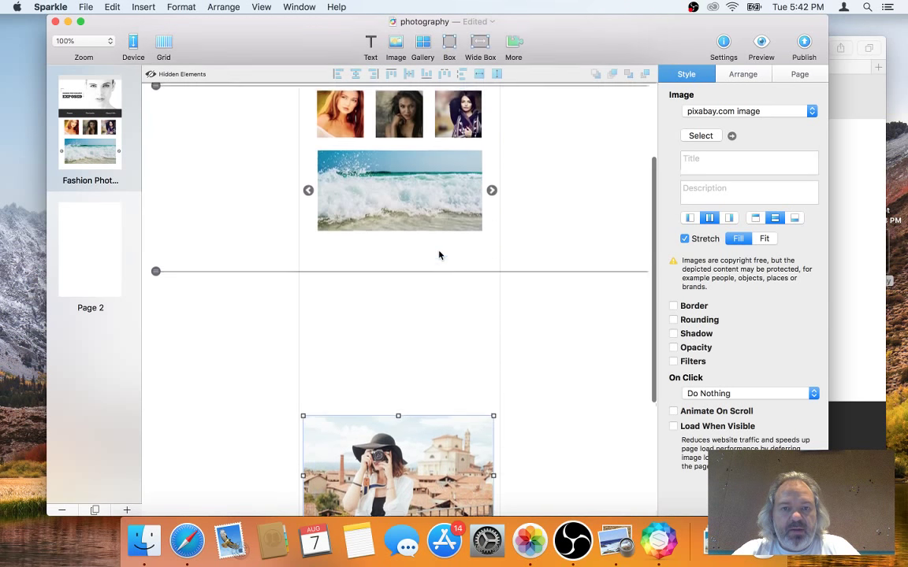
click(439, 275)
drag(437, 275, 420, 392)
drag(465, 423, 454, 440)
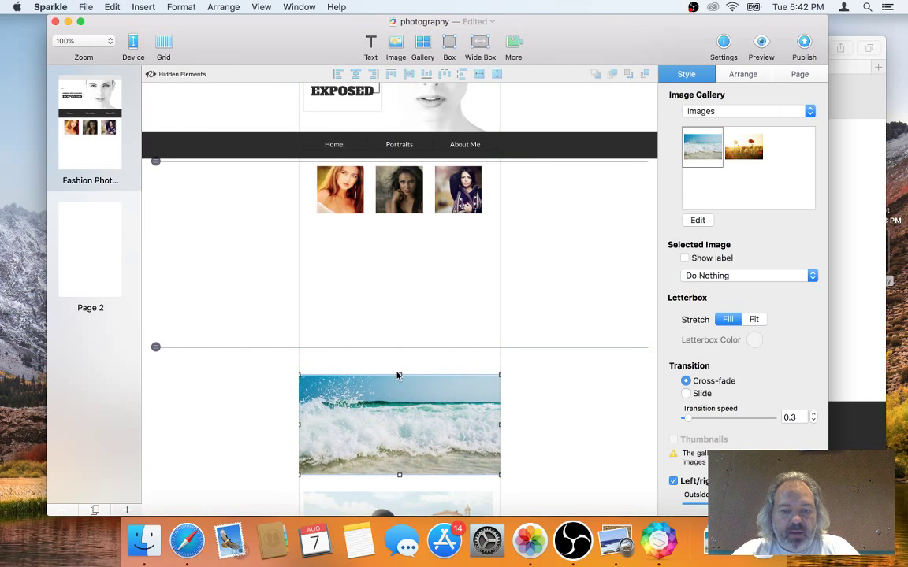
drag(399, 376, 404, 352)
scroll(216, 447, down, 5)
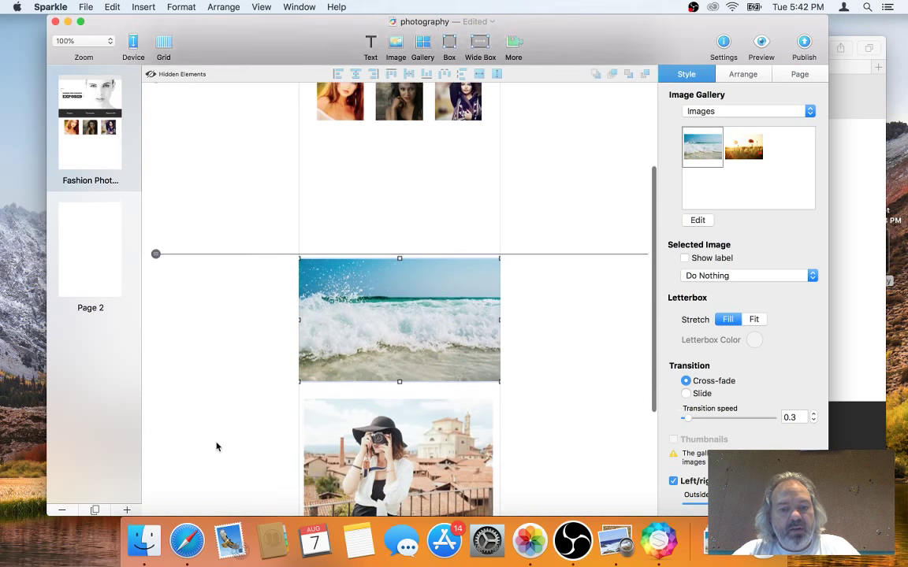
Lower the aboutme anchor below the gallery, extend the gallery's top edge, and move the third portrait down
drag(154, 155, 169, 298)
click(397, 210)
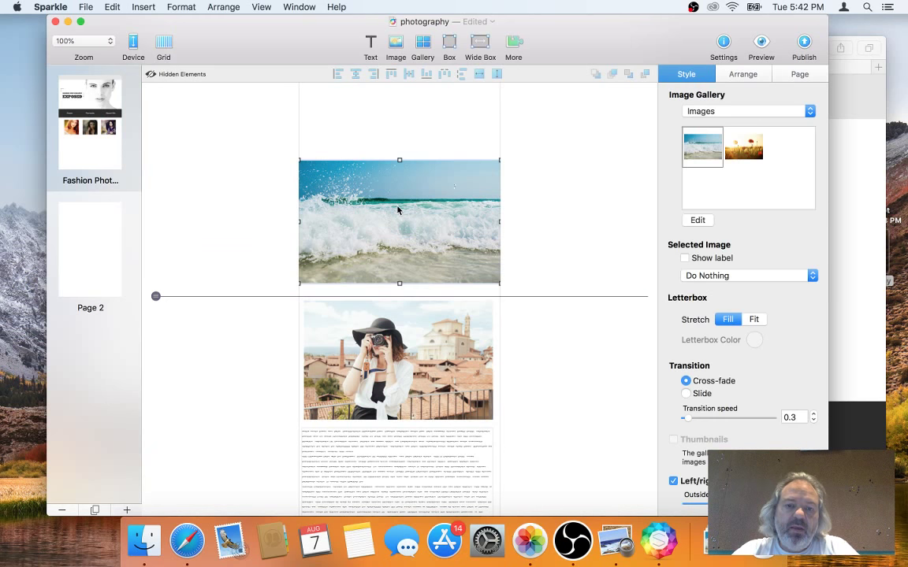
drag(399, 157, 398, 155)
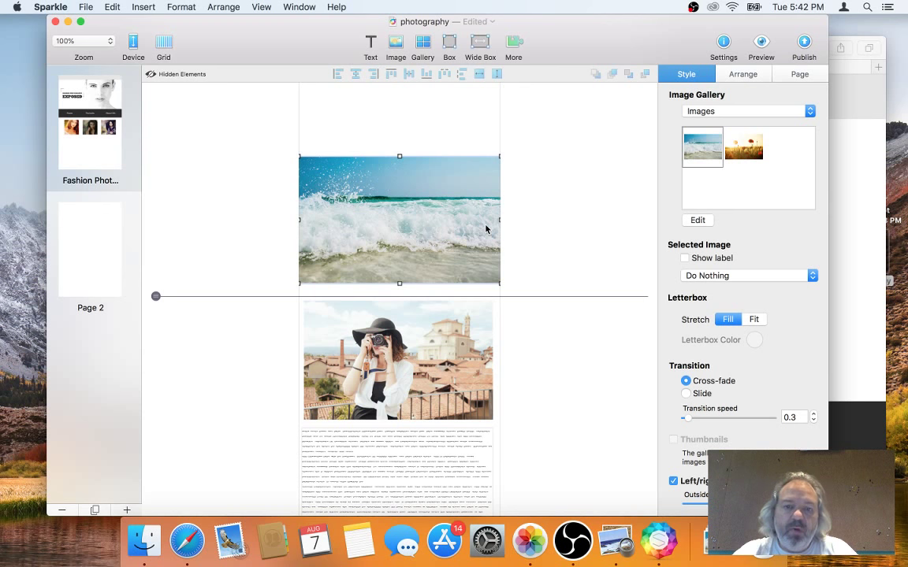
scroll(486, 229, up, 6)
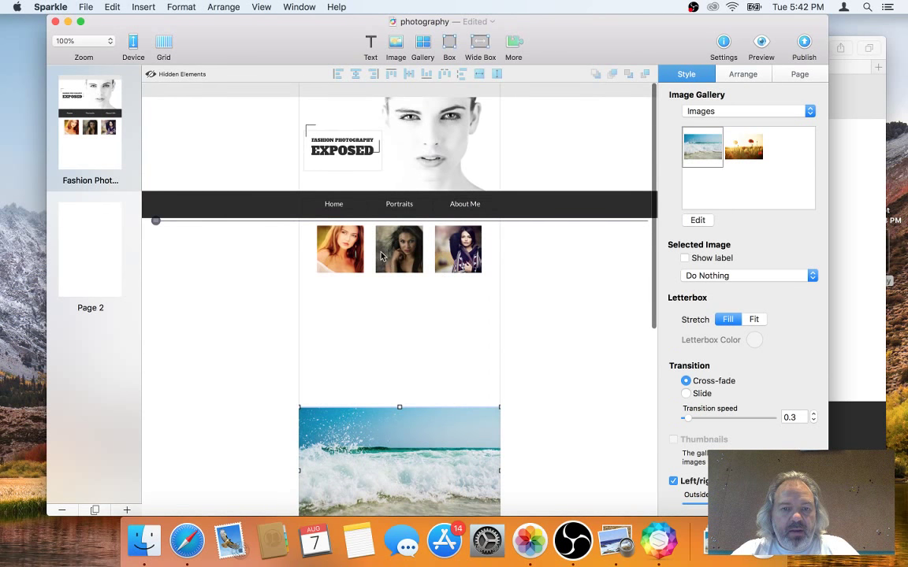
drag(458, 249, 409, 299)
Shift the camera photo, its text and the anchor further down the phone page
scroll(383, 319, down, 10)
scroll(422, 491, down, 7)
scroll(425, 472, up, 3)
drag(546, 348, 439, 356)
scroll(439, 357, up, 4)
scroll(439, 356, up, 2)
drag(156, 283, 163, 476)
drag(439, 207, 440, 399)
scroll(405, 241, up, 4)
Move the three portraits down, align the large one left, and make both small portraits match its size
drag(465, 279, 302, 93)
drag(349, 126, 352, 314)
click(365, 378)
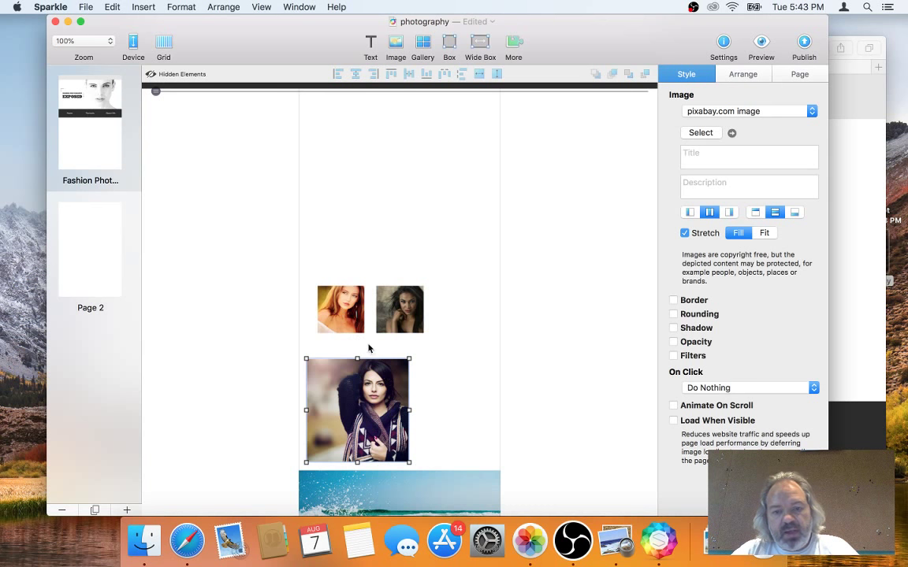
drag(327, 369, 320, 371)
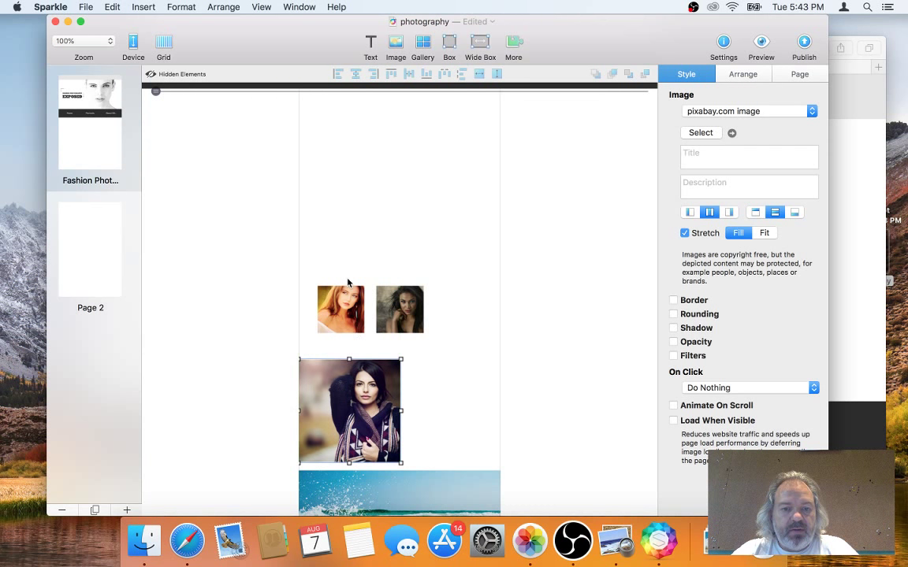
shift+click(351, 313)
shift+click(400, 309)
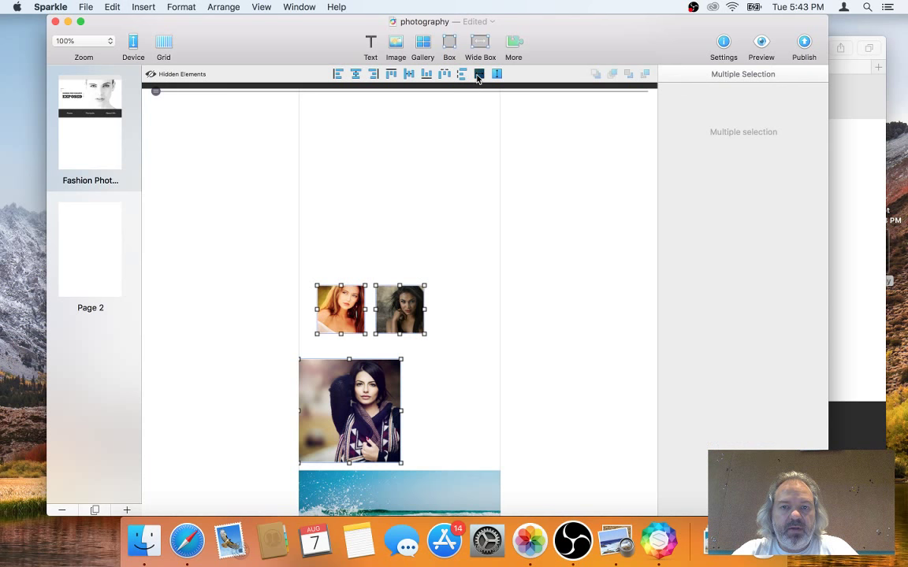
click(497, 73)
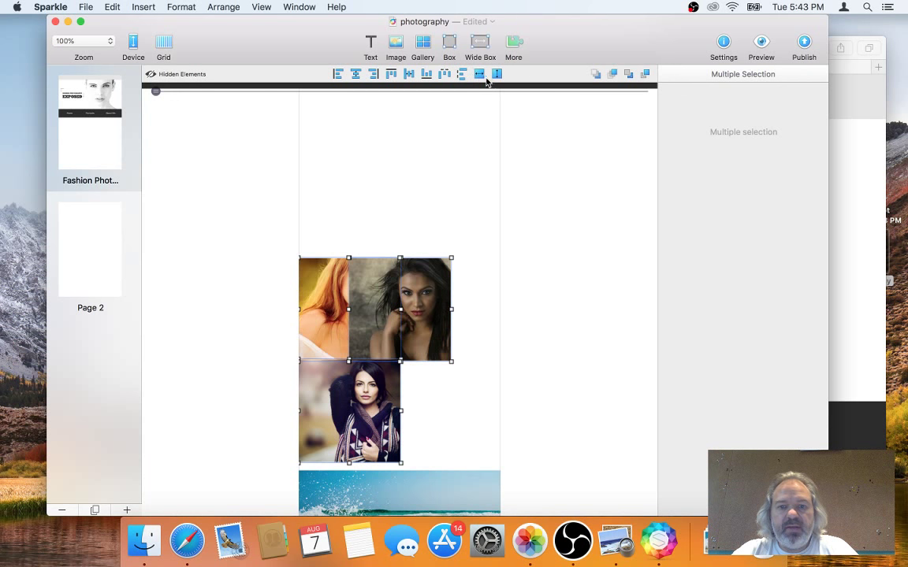
click(437, 194)
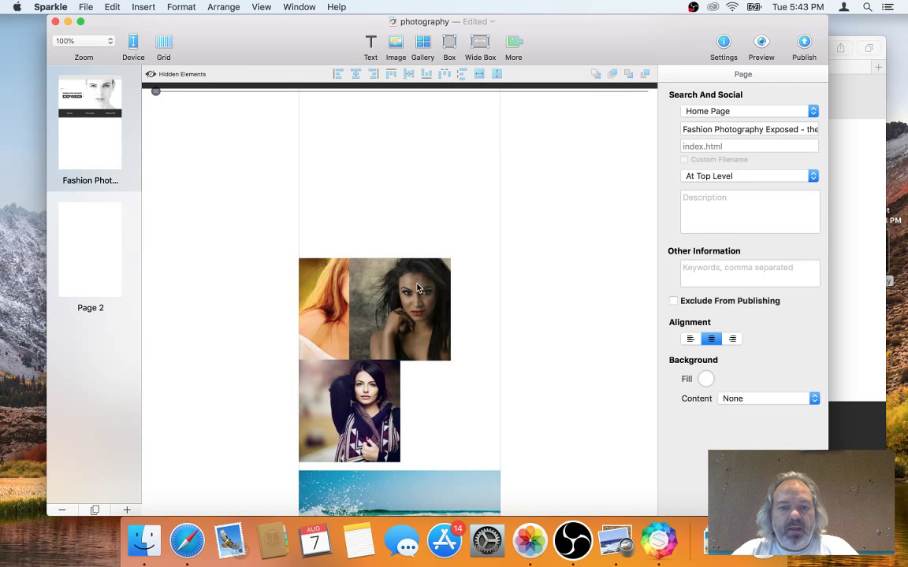
Tuck the red-haired portrait beside the dark-haired one and the scarf portrait directly beneath
drag(383, 258, 382, 249)
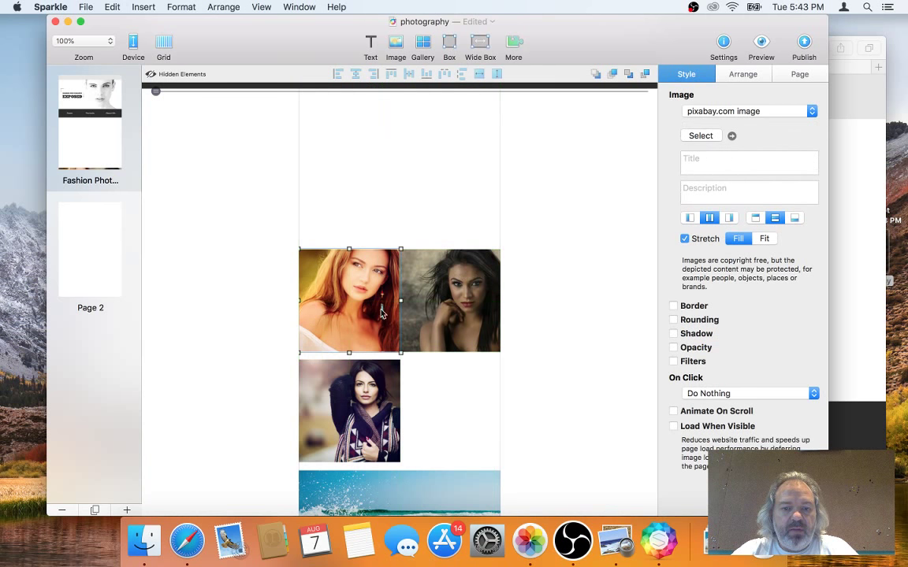
drag(358, 413, 360, 405)
click(432, 417)
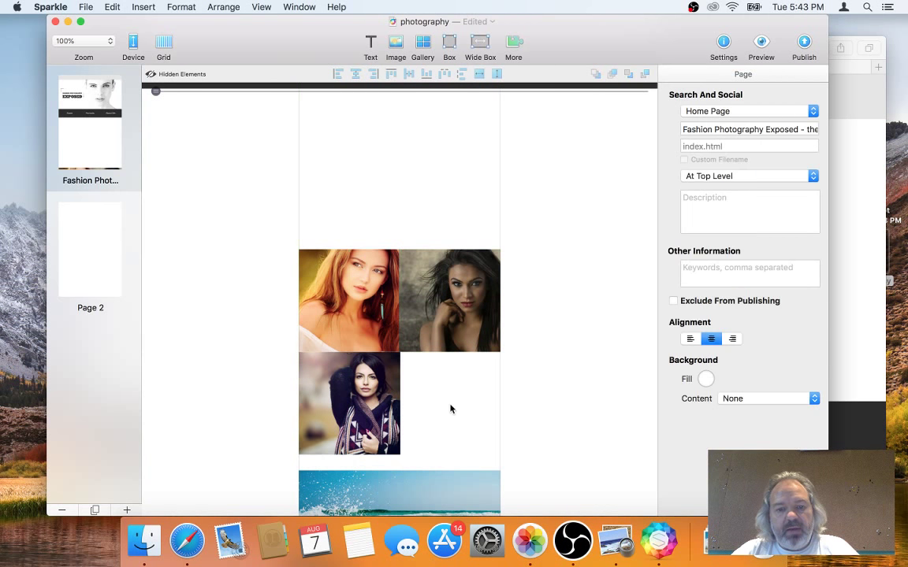
scroll(432, 223, up, 5)
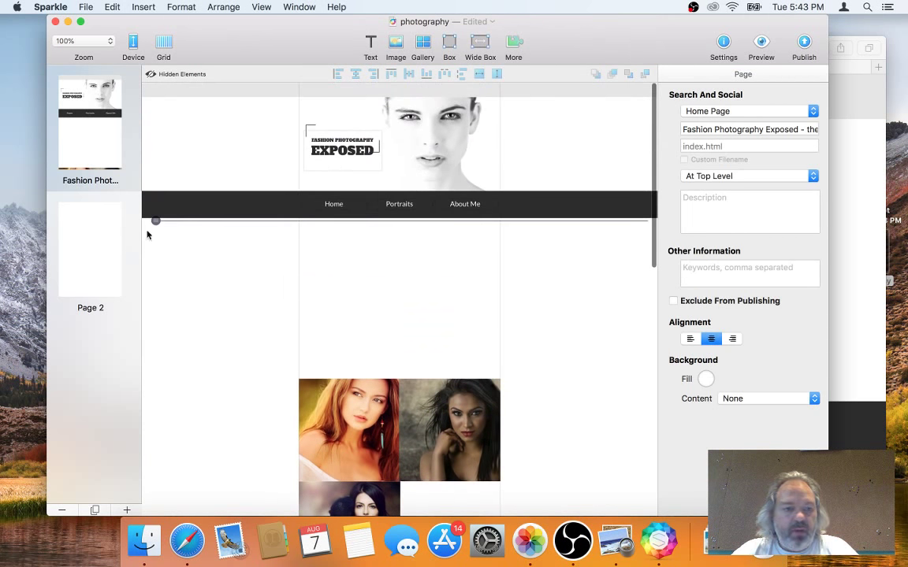
Move the portraits scroll marker and the nav menu down to sit just above the photos
drag(155, 223, 174, 380)
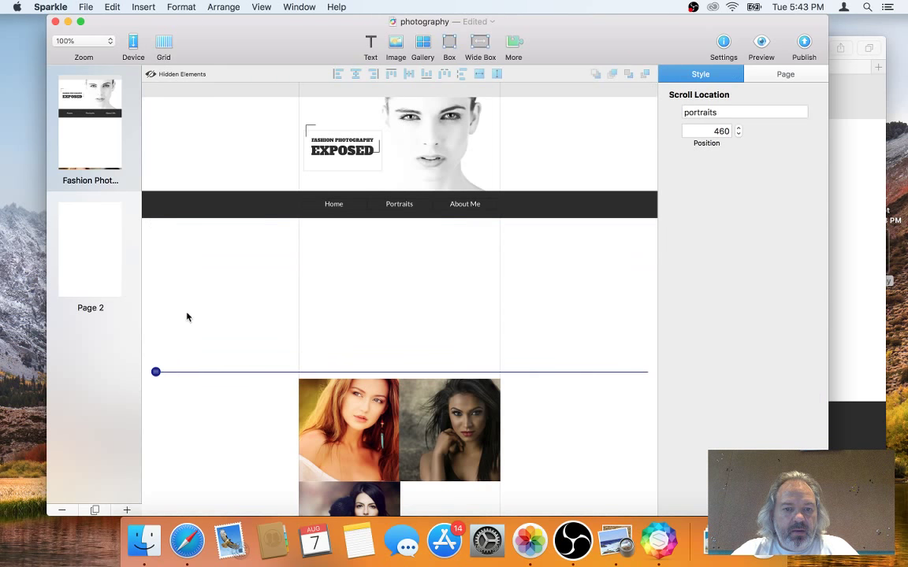
click(359, 206)
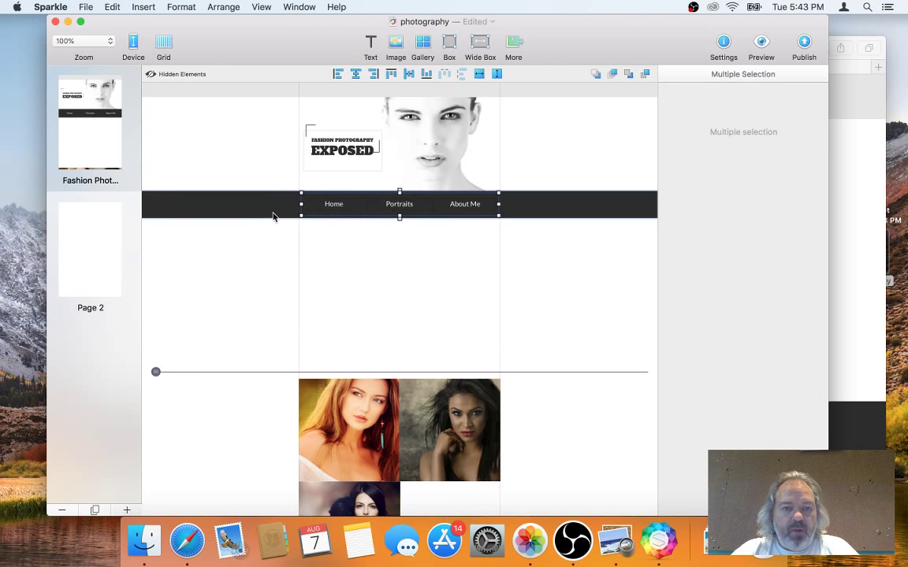
drag(273, 217, 276, 351)
drag(388, 341, 385, 344)
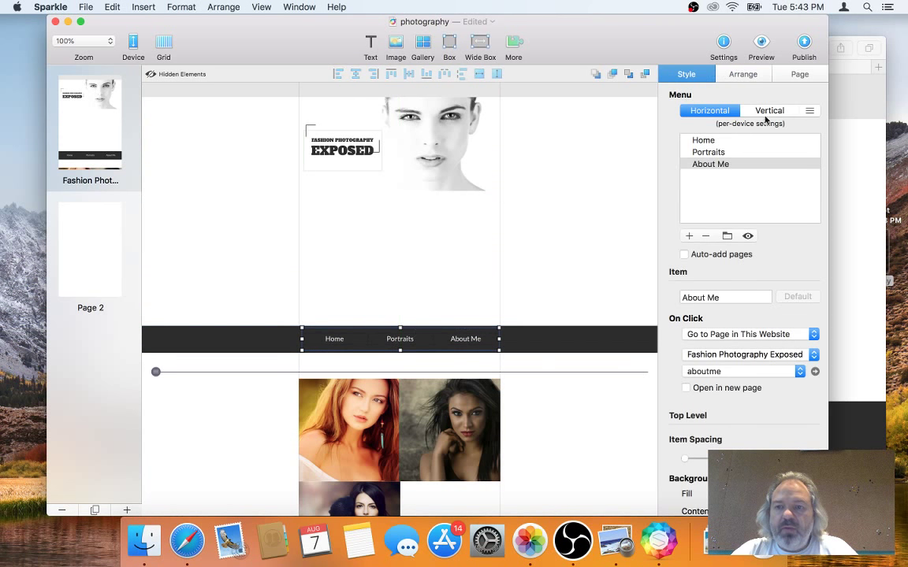
Switch the phone menu to the hamburger style and shift its icon to the right of the bar
click(810, 111)
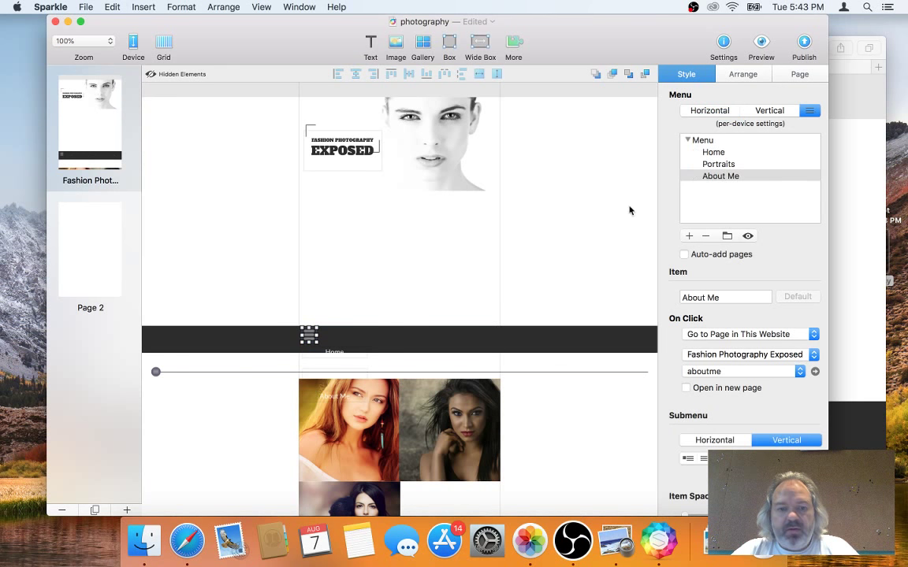
drag(309, 335, 452, 344)
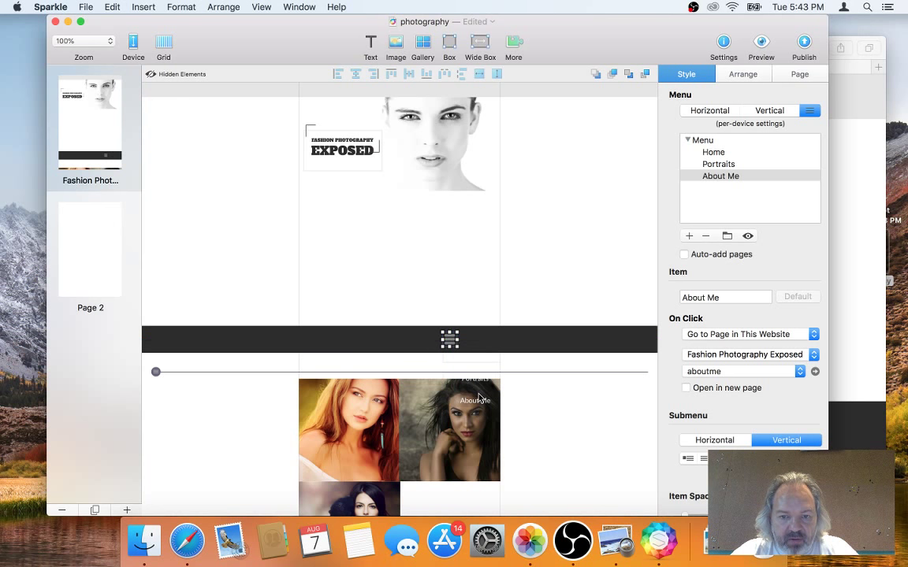
click(464, 337)
mouse_move(464, 337)
mouse_down()
mouse_move(474, 342)
mouse_move(456, 344)
mouse_up()
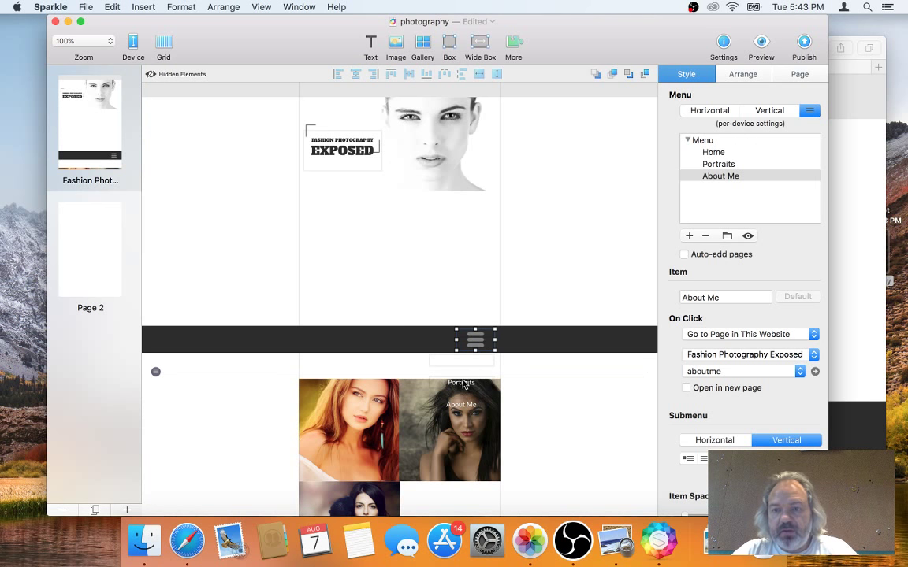
scroll(737, 421, down, 3)
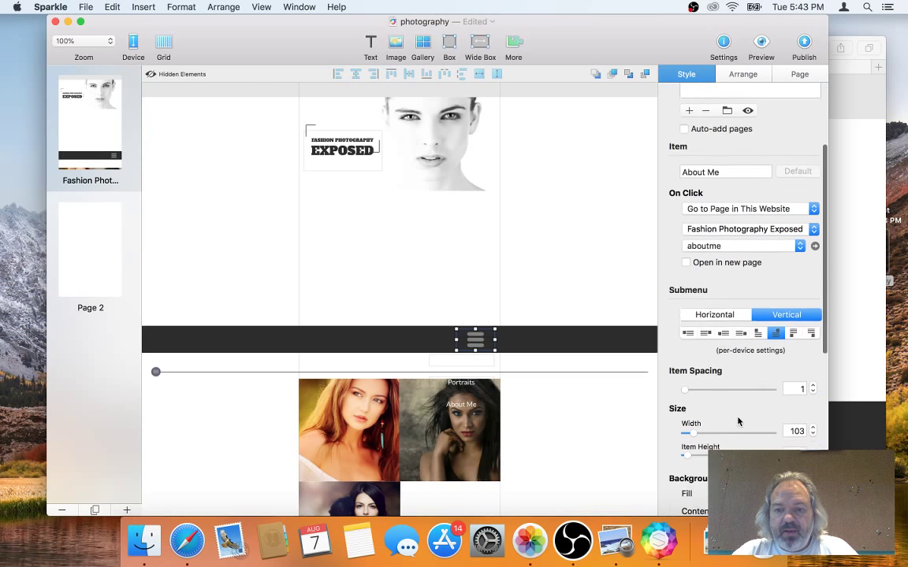
Switch to the desktop layout with Cmd-1 and select the navigation menu
click(558, 345)
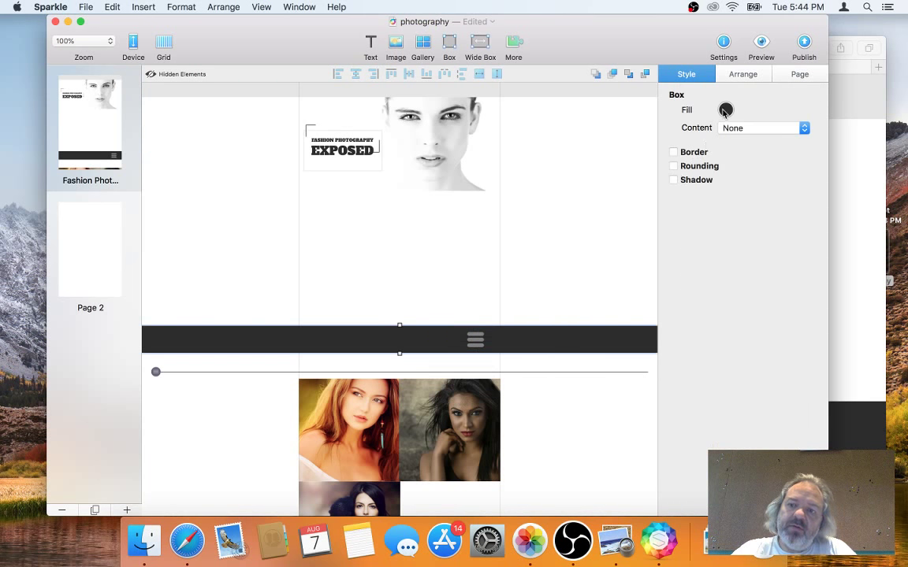
key(super+1)
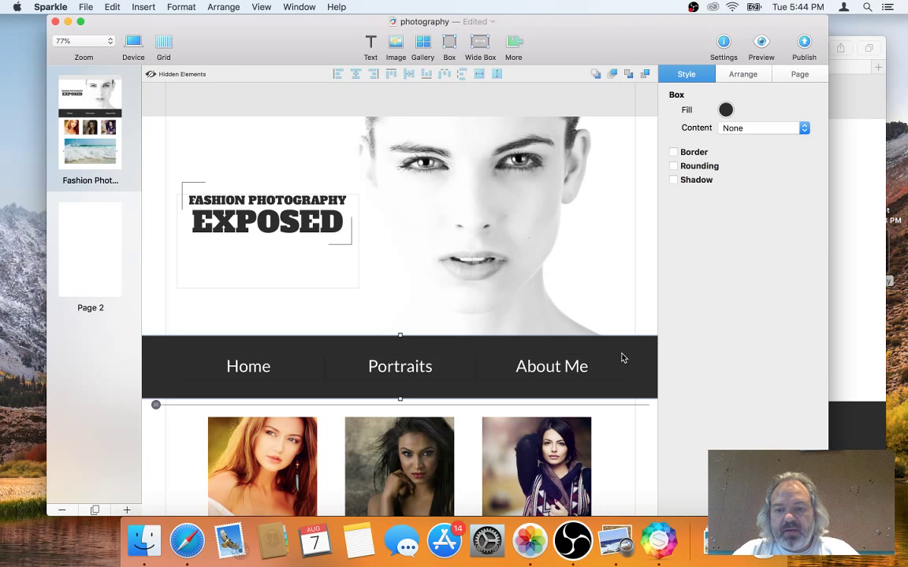
click(566, 368)
Set the menu's Background Fill to dark charcoal grey #2C2C2C
scroll(709, 355, down, 3)
click(725, 375)
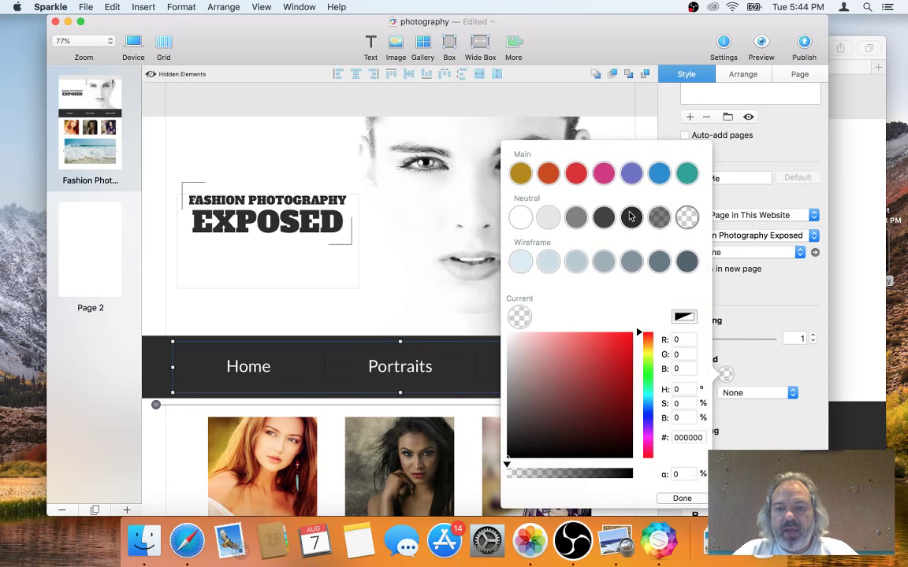
click(605, 219)
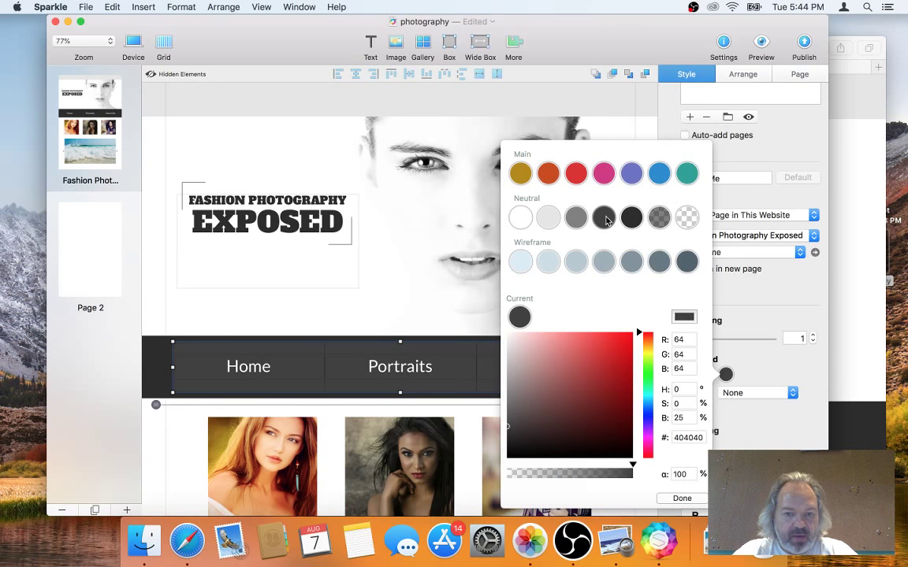
click(629, 222)
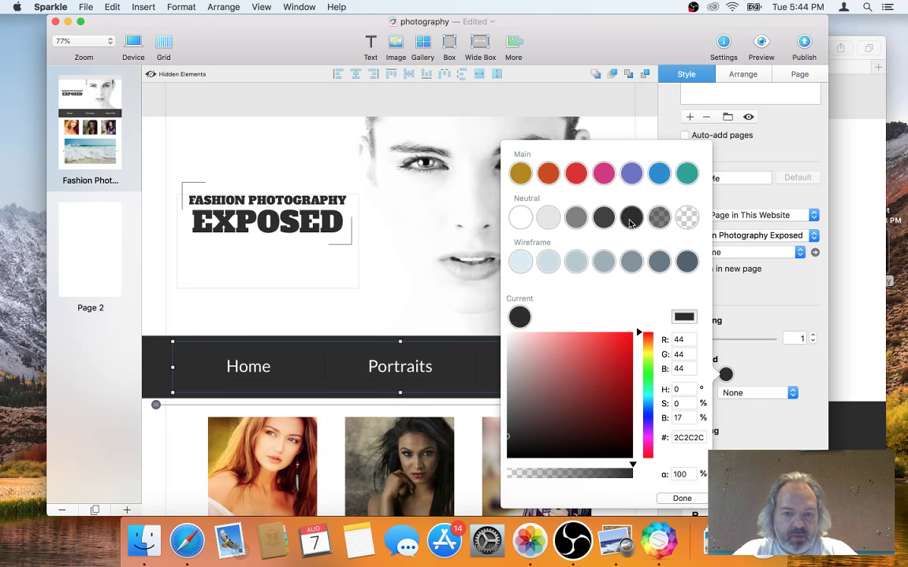
click(446, 323)
click(587, 366)
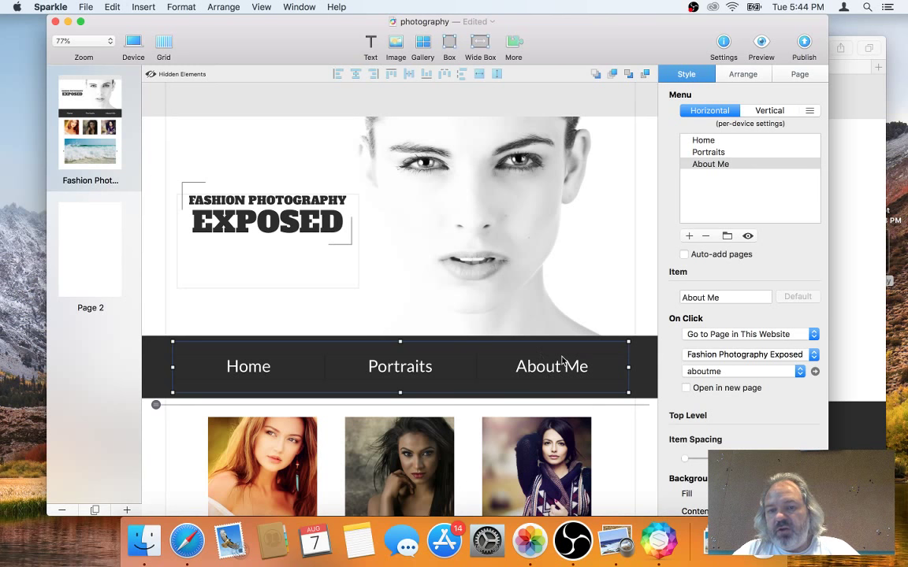
Select the dark nav bar on the phone layout and set it to hidden on this device
key(super+2)
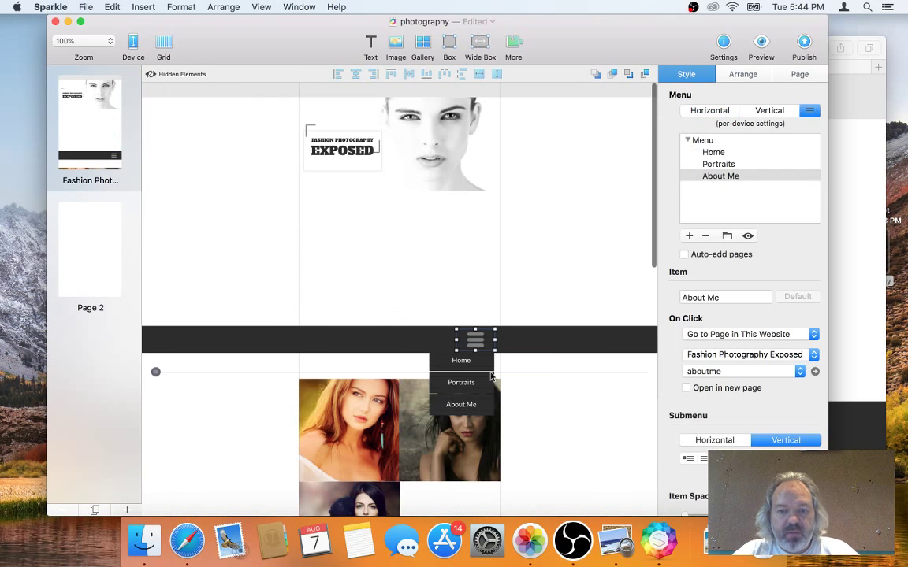
scroll(481, 331, down, 3)
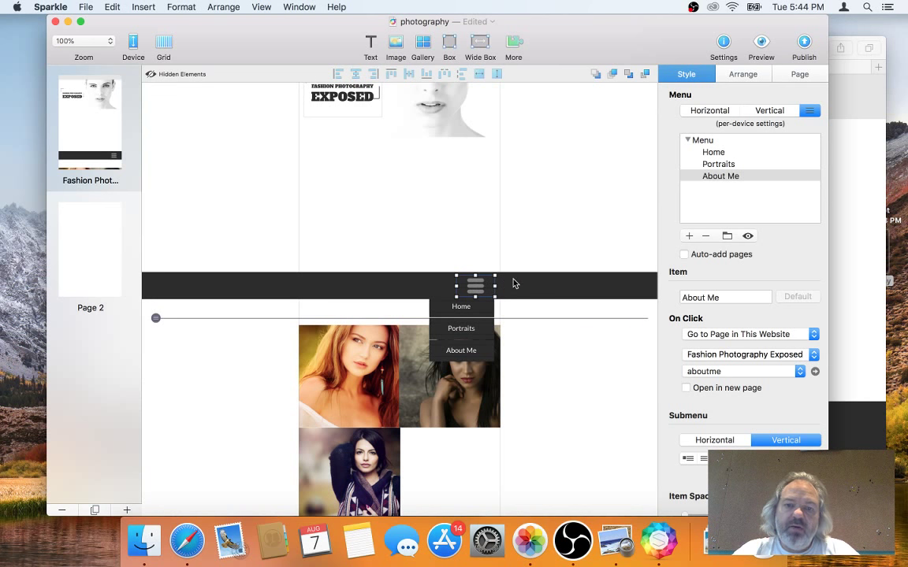
click(547, 291)
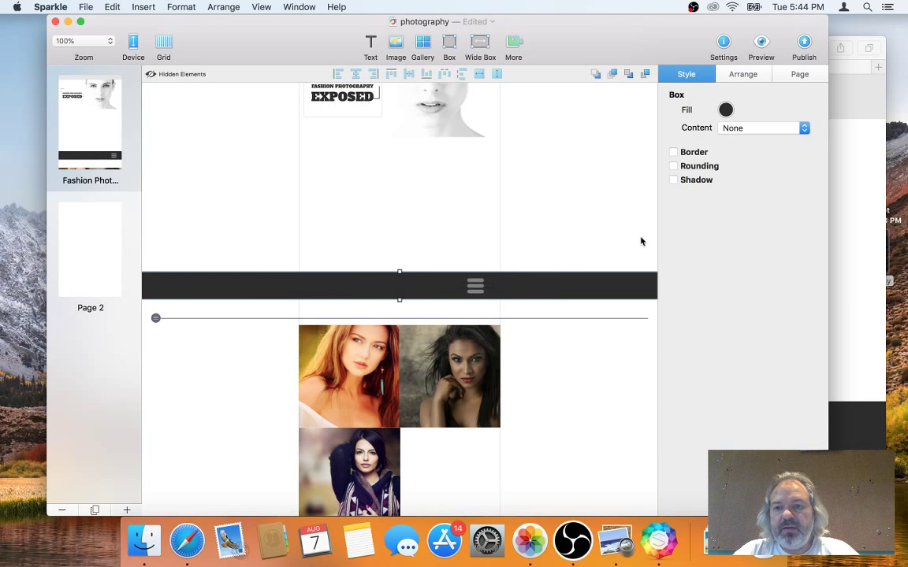
scroll(508, 221, up, 4)
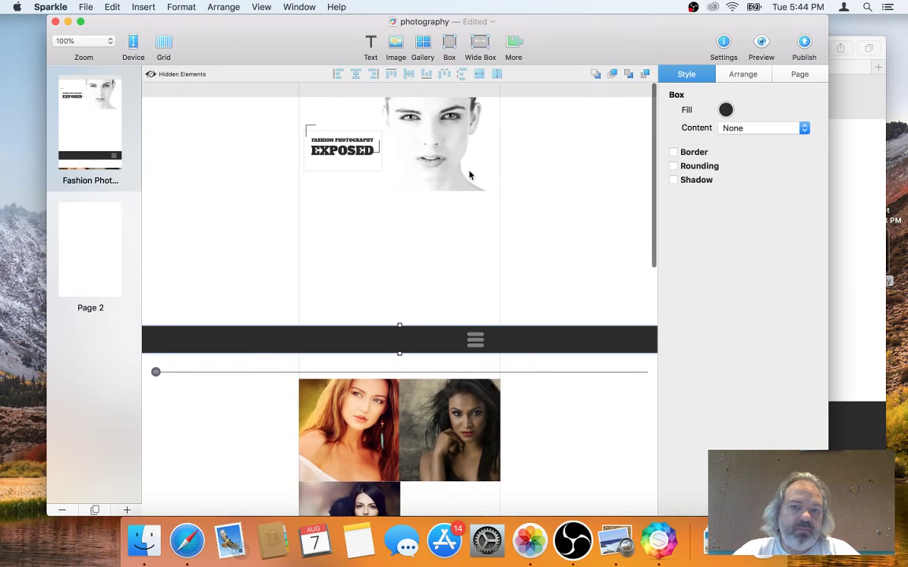
key(super+1)
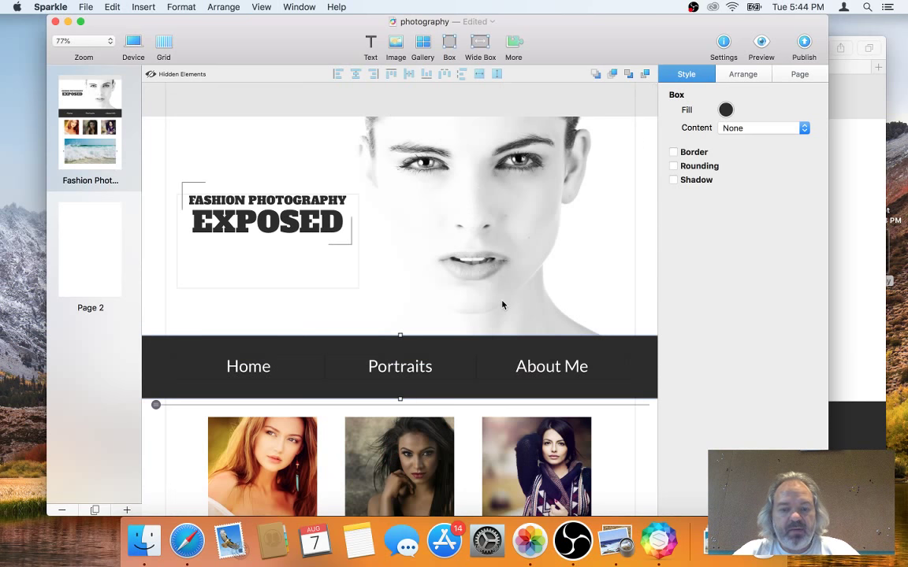
key(super+3)
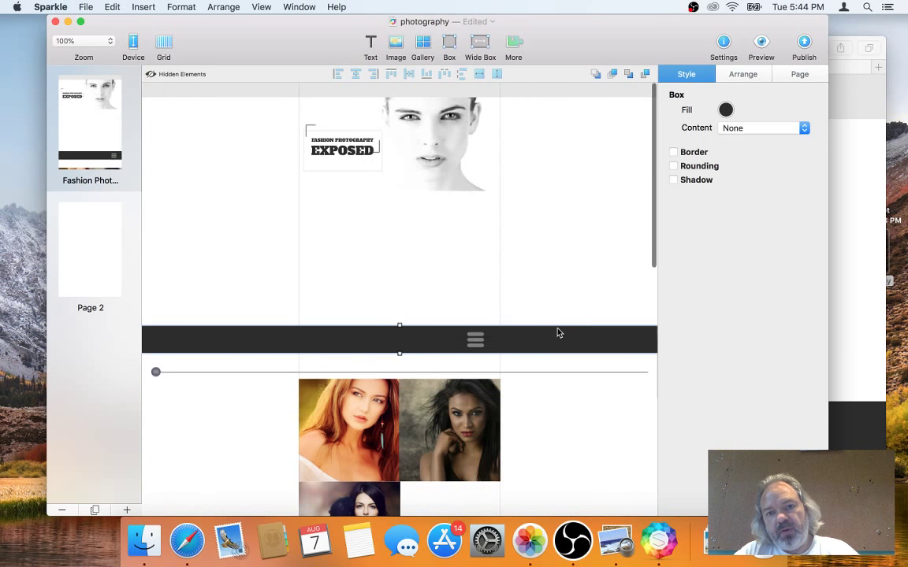
click(743, 74)
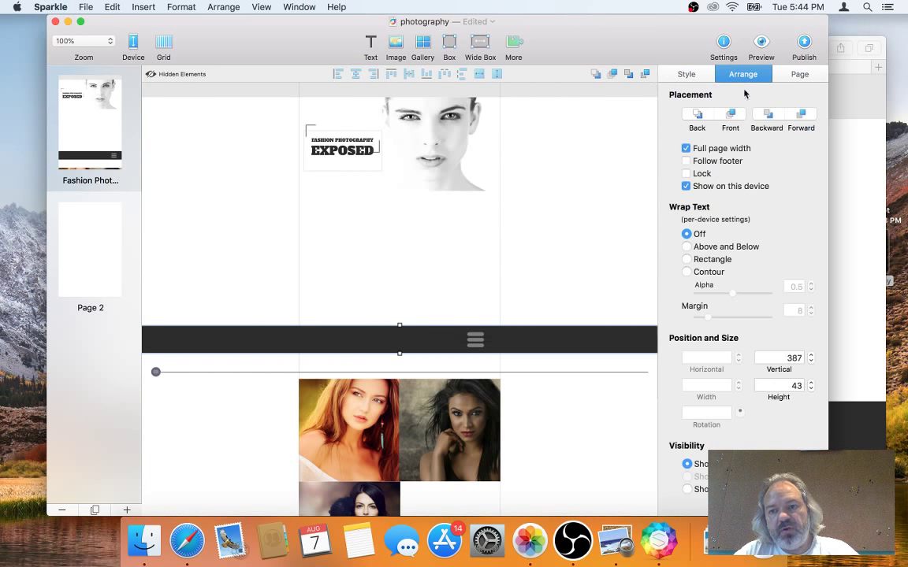
click(717, 188)
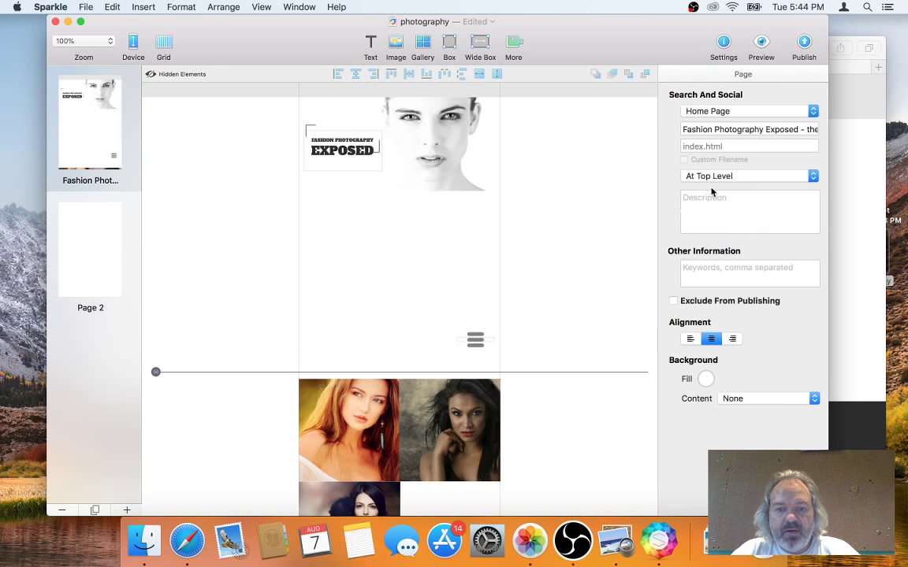
Toggle Hidden Elements to reveal the dark bar, then hide it again
click(473, 346)
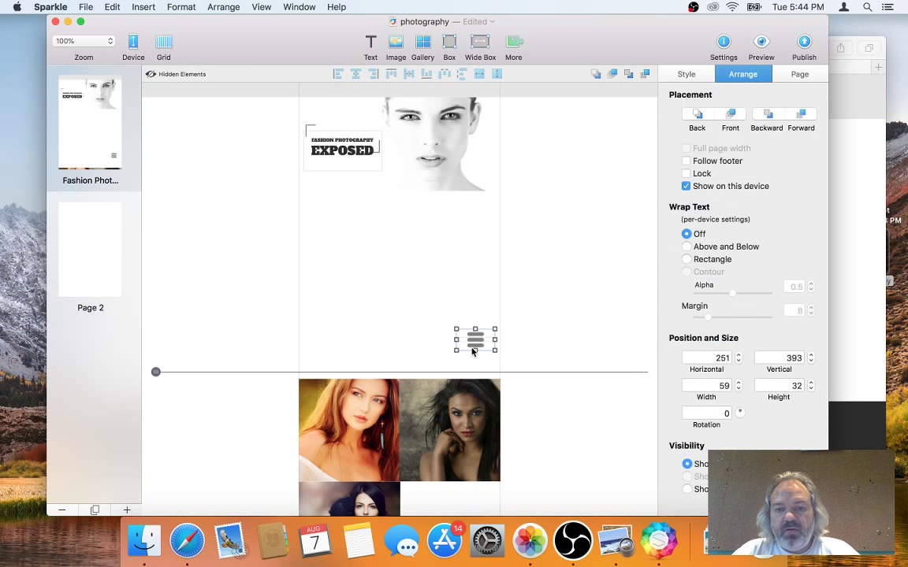
key(super+1)
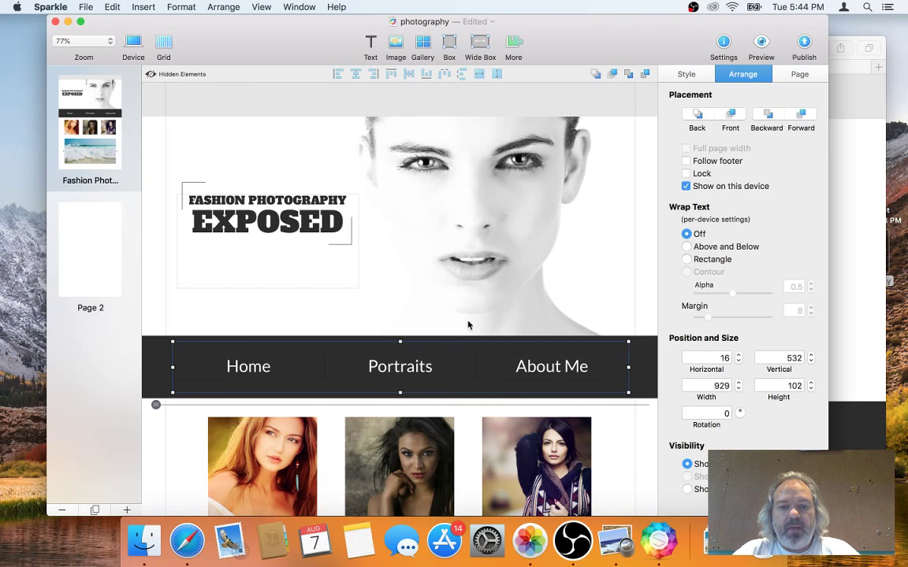
key(super+2)
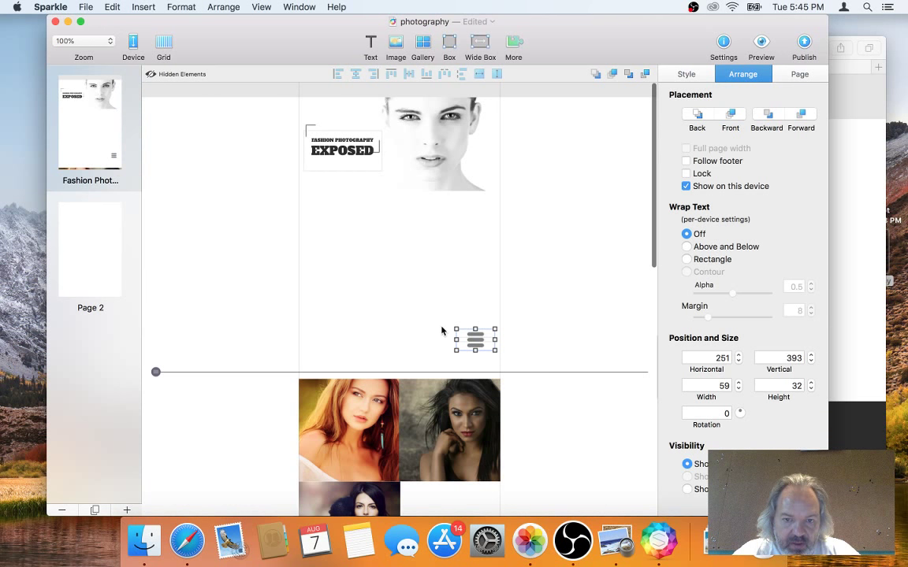
click(184, 75)
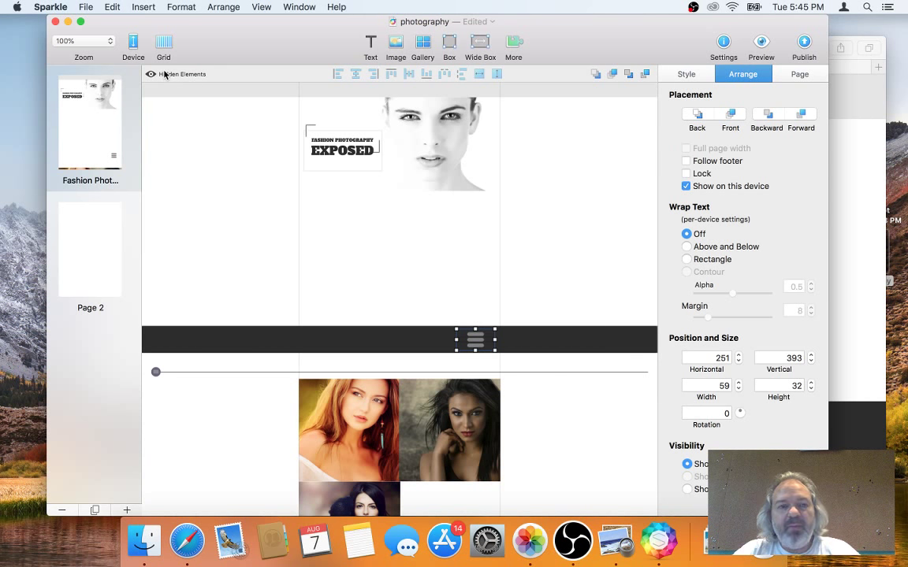
click(173, 76)
click(173, 77)
click(173, 76)
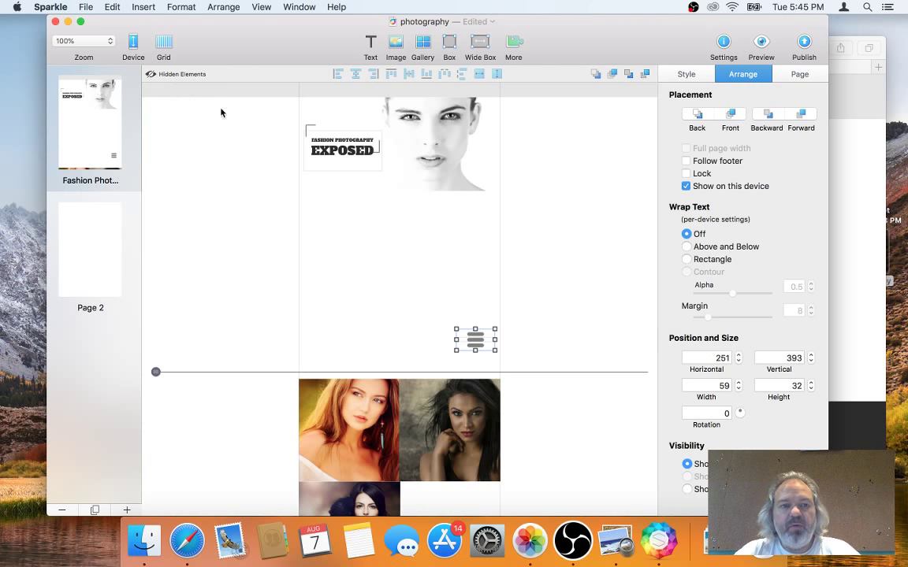
click(190, 74)
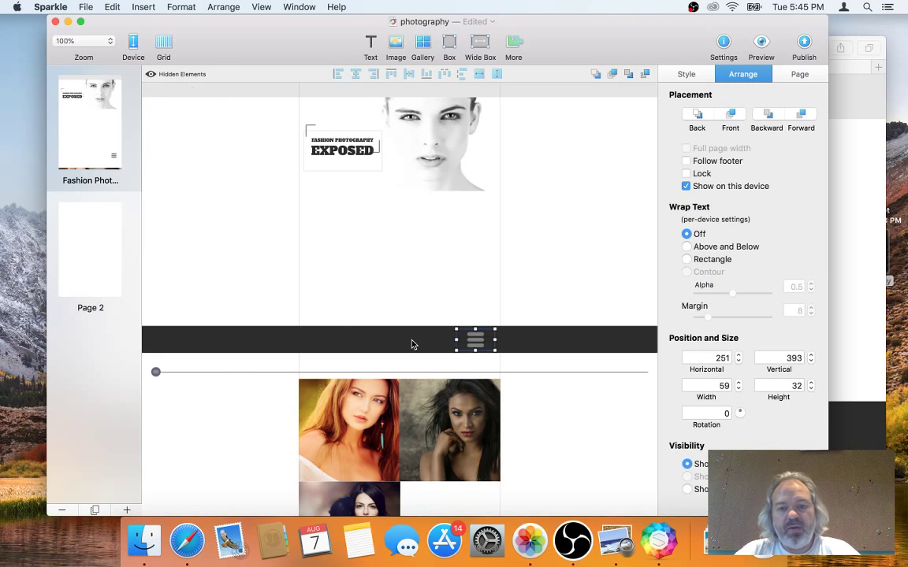
click(190, 75)
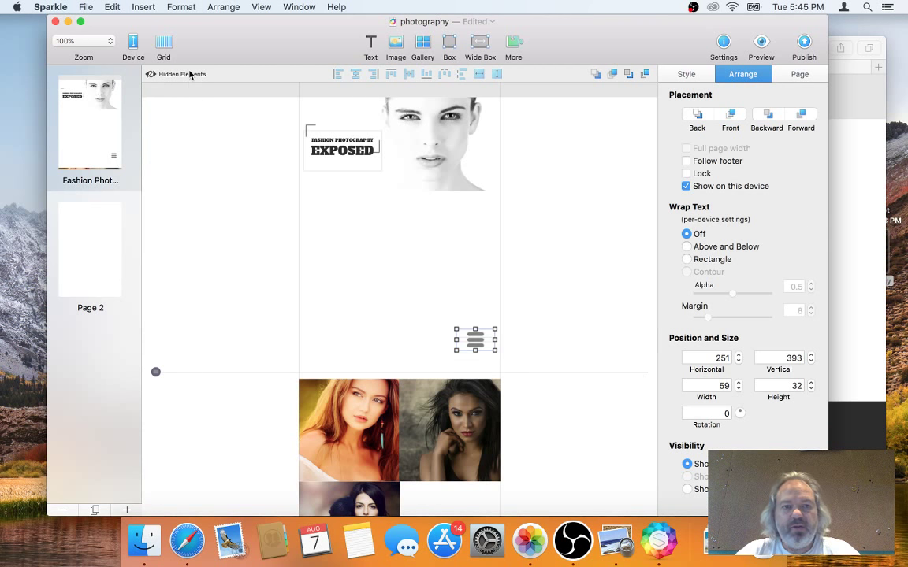
Move the menu icon to the page top and shorten the face image to height 207
drag(478, 330, 411, 287)
click(438, 173)
drag(489, 238, 489, 122)
mouse_move(438, 148)
mouse_down()
mouse_move(438, 140)
mouse_move(440, 148)
mouse_up()
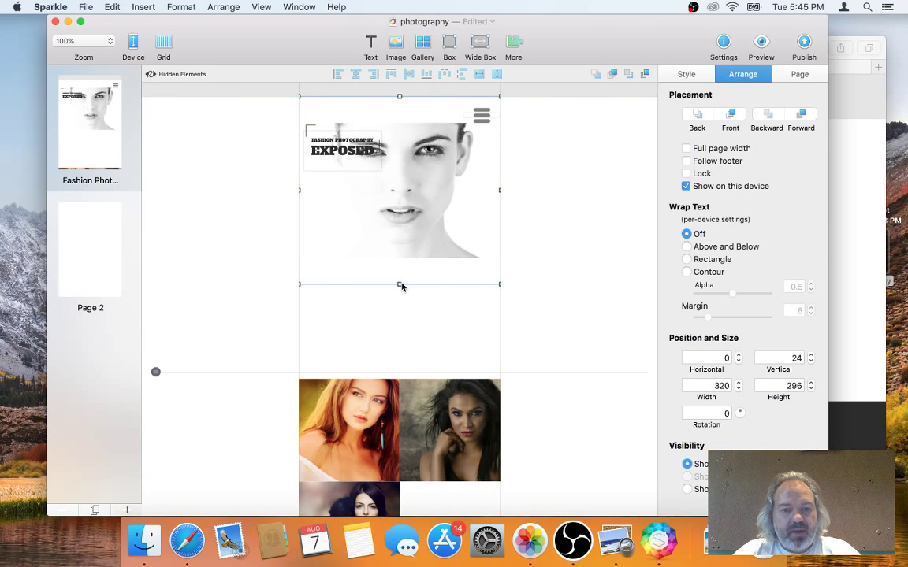
drag(400, 283, 402, 229)
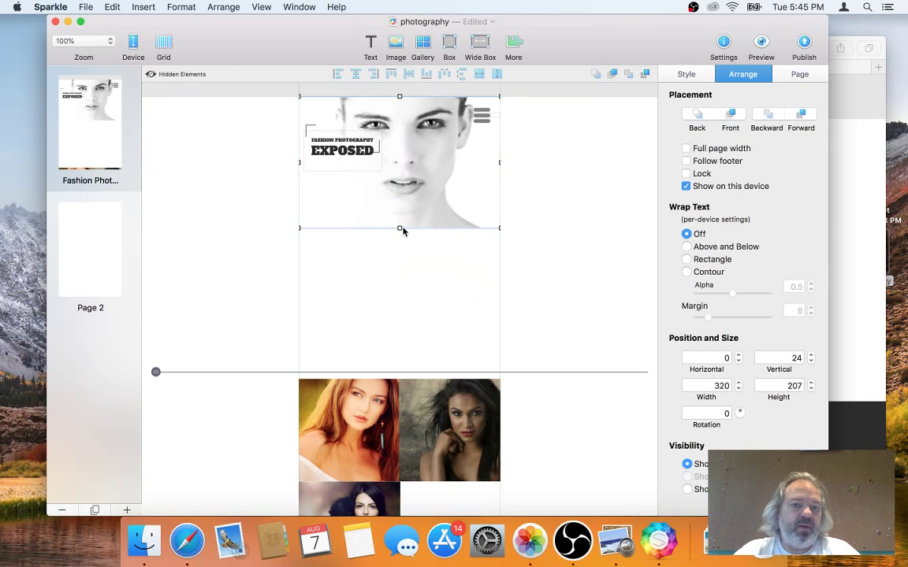
Place the title group on the photo's lower left and shift photo, title and icon down
drag(347, 144, 343, 146)
drag(300, 121, 368, 229)
click(399, 223)
click(368, 229)
click(285, 217)
click(339, 230)
click(406, 251)
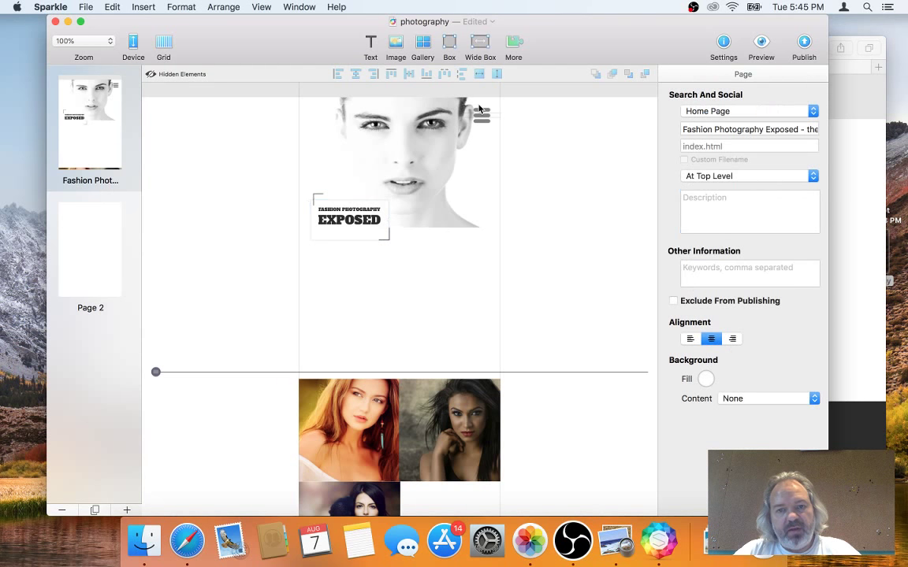
drag(294, 255, 480, 143)
Stretch the top strip to height 60 and move the small grid icon right
click(446, 97)
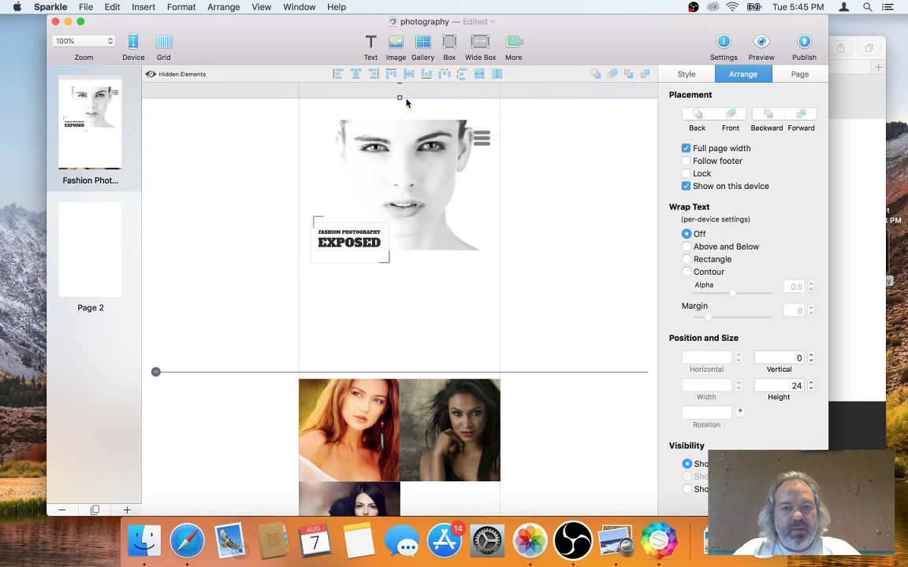
drag(398, 100, 399, 121)
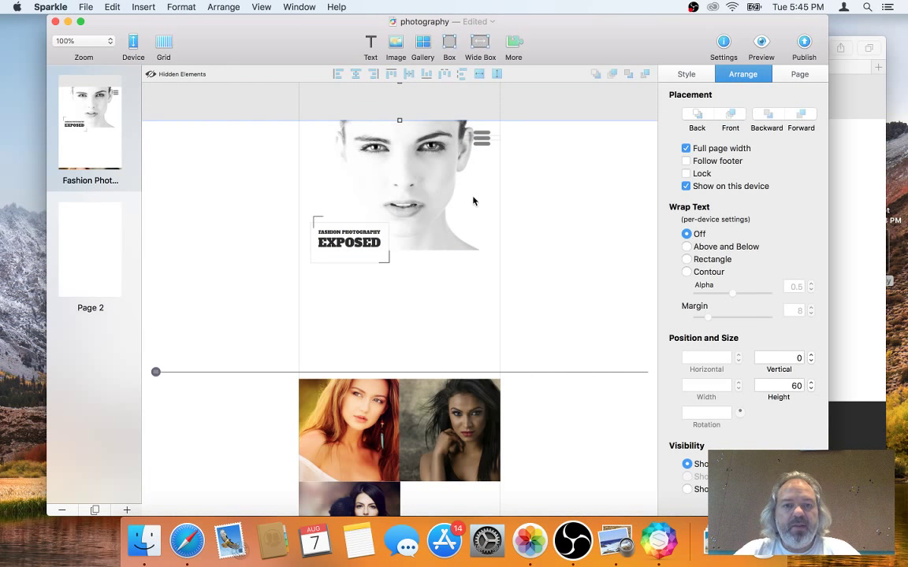
key(super+Tab)
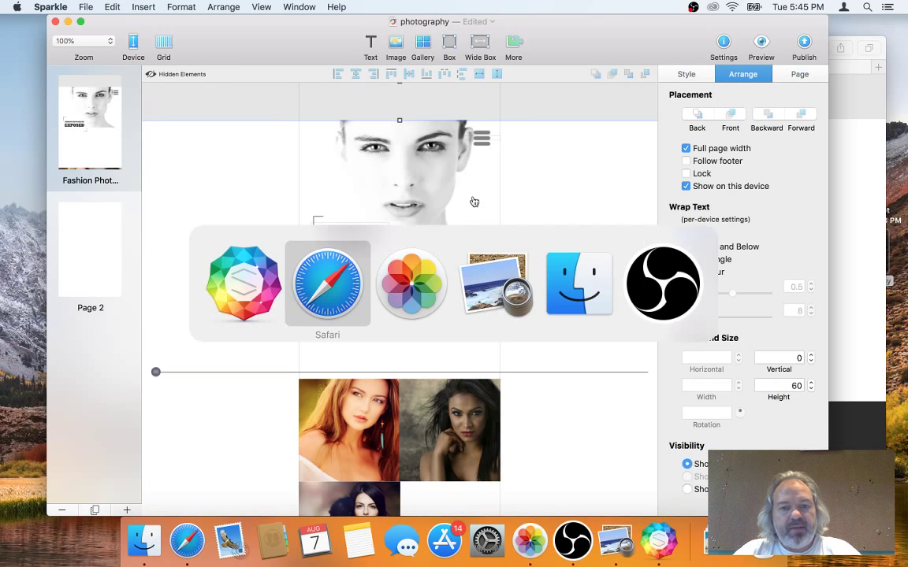
key(Escape)
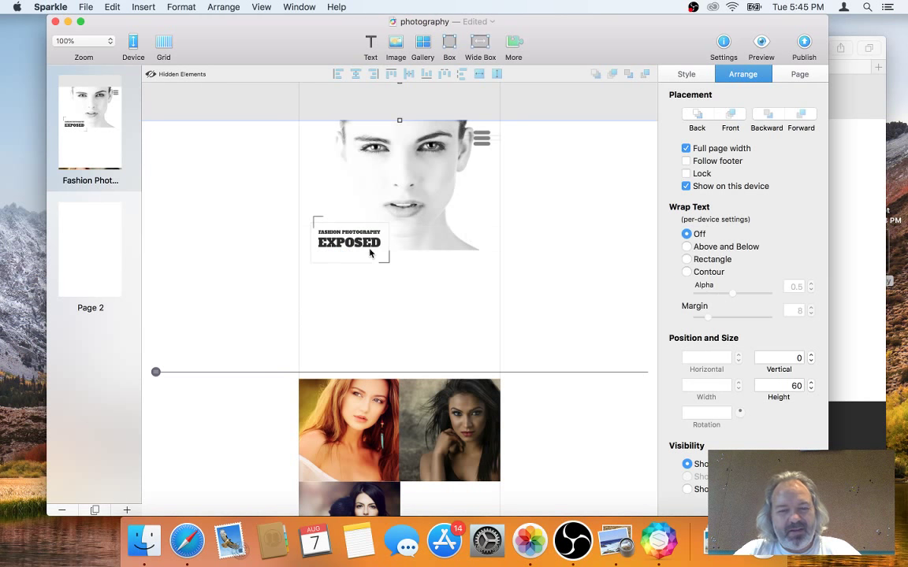
drag(386, 264, 500, 306)
Move the grid icon beside the title and enlarge the title box to 252×72
drag(328, 257, 339, 286)
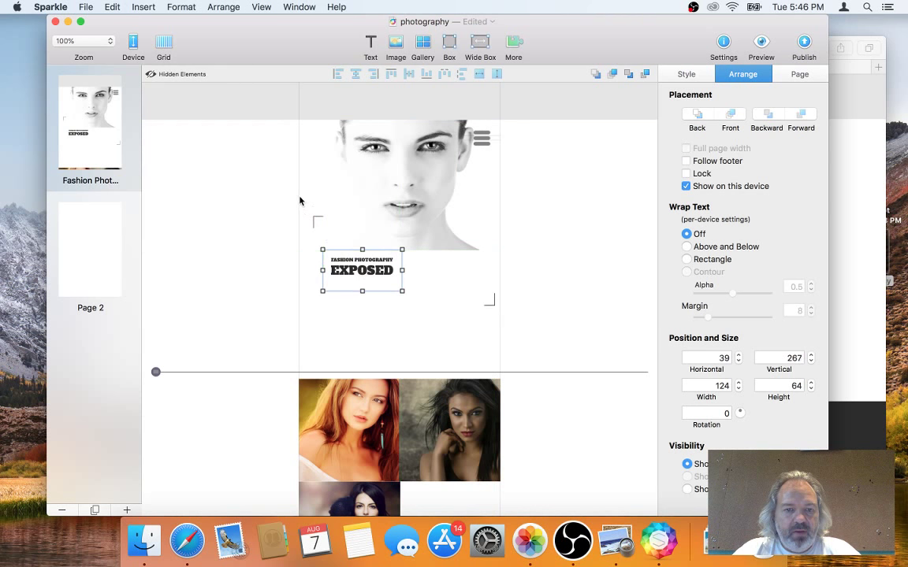
click(319, 221)
drag(318, 220, 305, 256)
click(369, 268)
drag(402, 290, 483, 297)
Raise the FASHION PHOTOGRAPHY text to size 18 using the Style tab Size slider
double_click(403, 260)
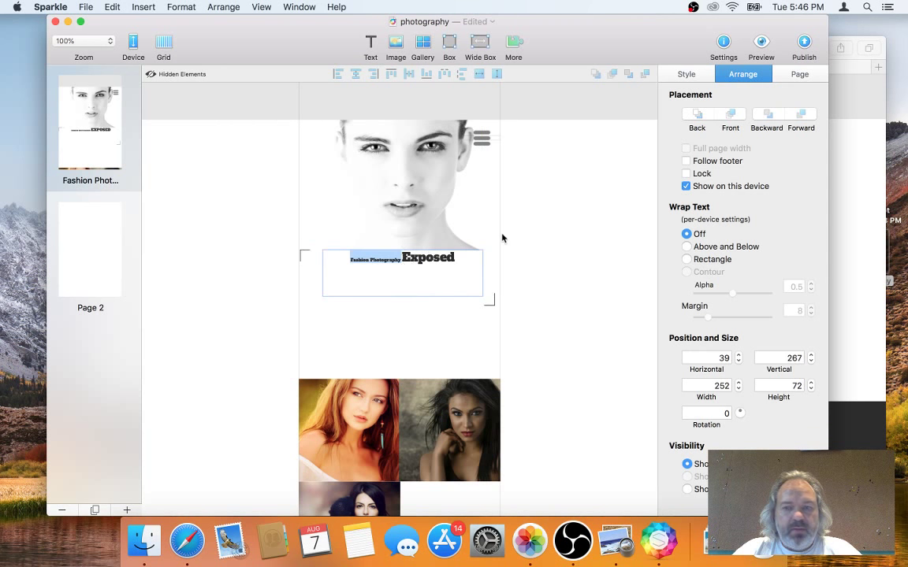
click(687, 74)
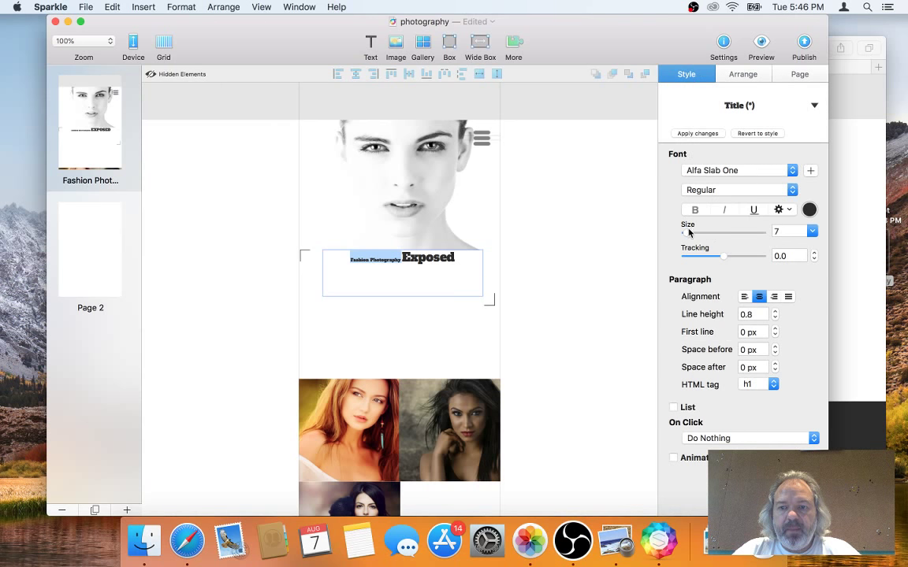
drag(686, 234, 699, 236)
double_click(410, 272)
click(561, 315)
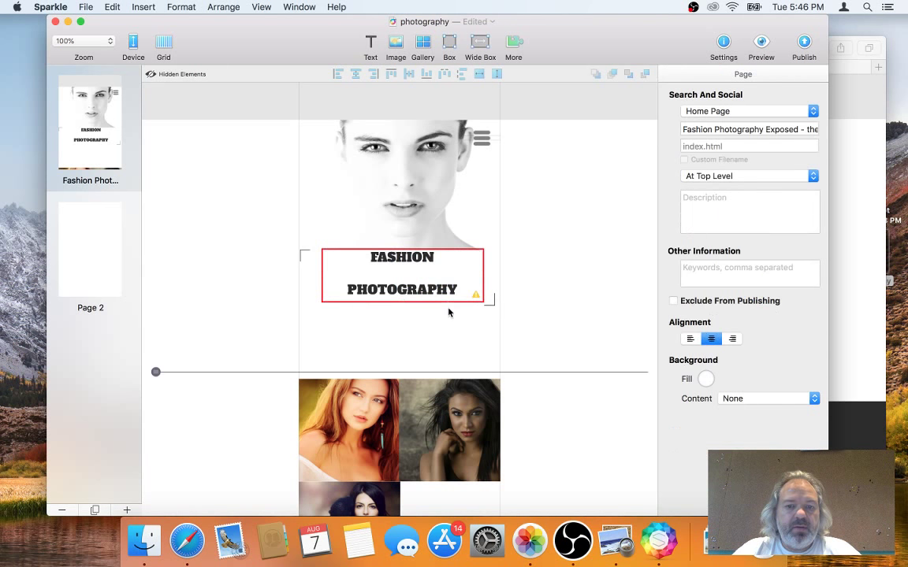
click(428, 293)
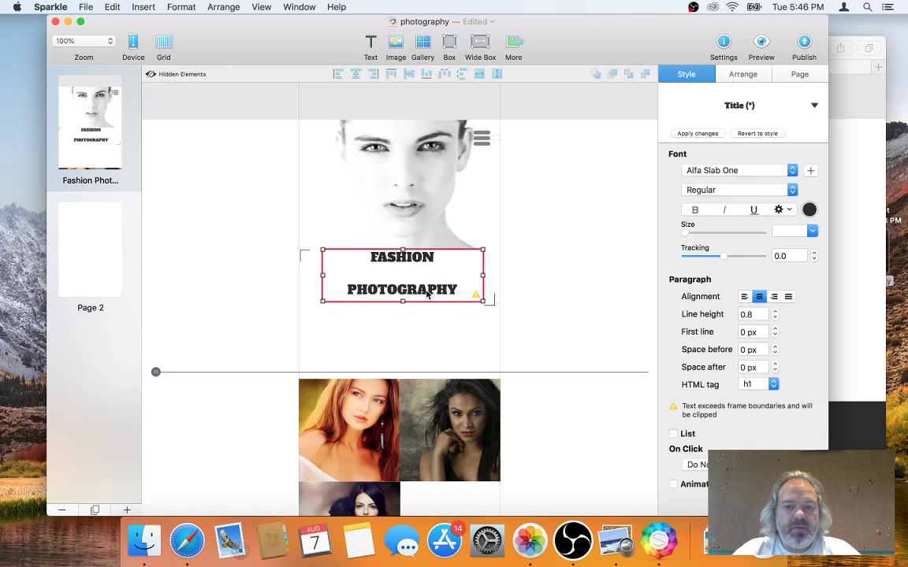
double_click(408, 257)
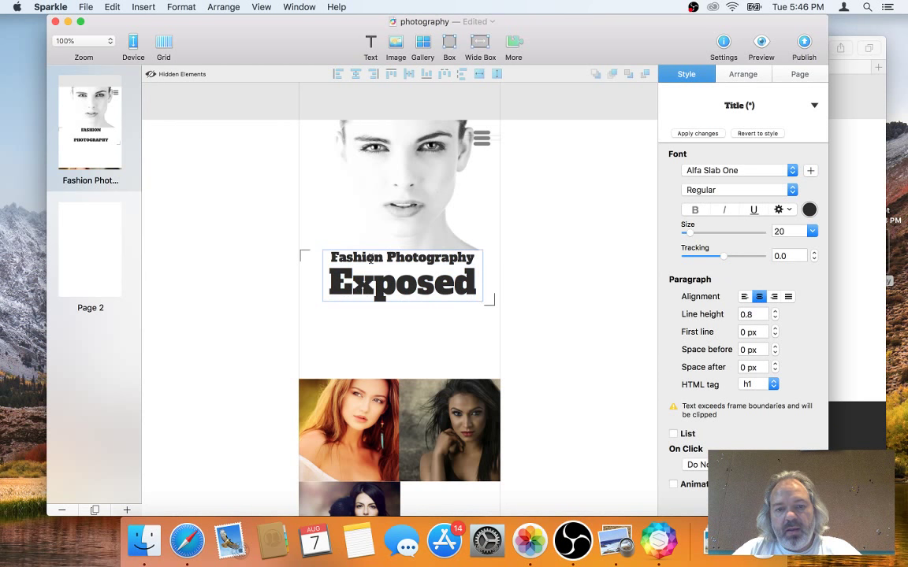
click(247, 258)
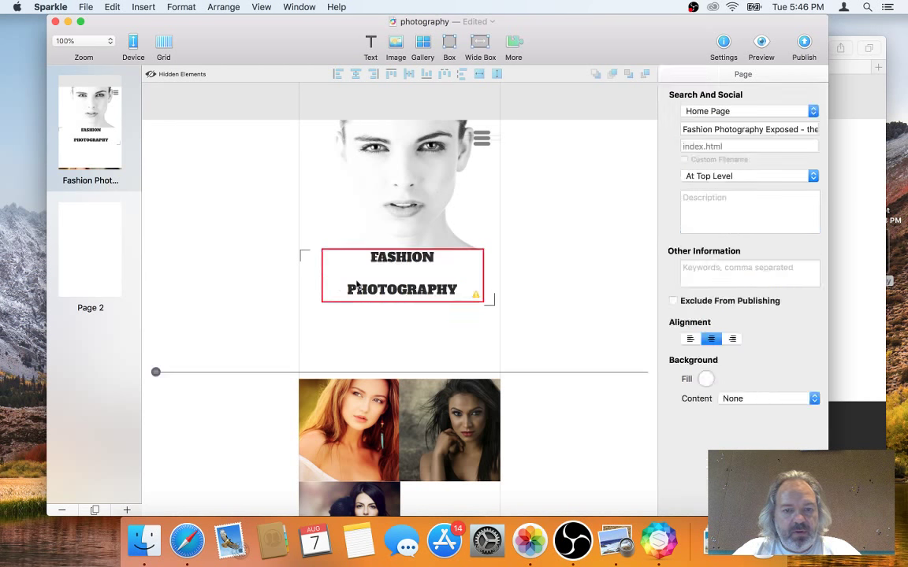
Widen the title box to the left and nudge it into place beneath the face
click(325, 268)
drag(322, 276, 303, 277)
drag(394, 276, 396, 281)
drag(489, 300, 489, 305)
key(Right)
key(Right)
key(Right)
key(Right)
key(Right)
key(Down)
key(Down)
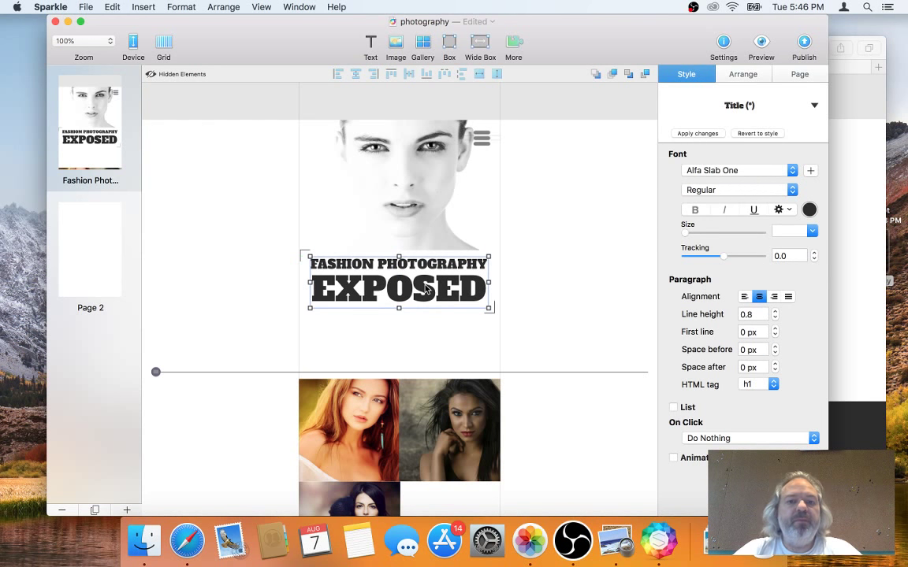
click(349, 219)
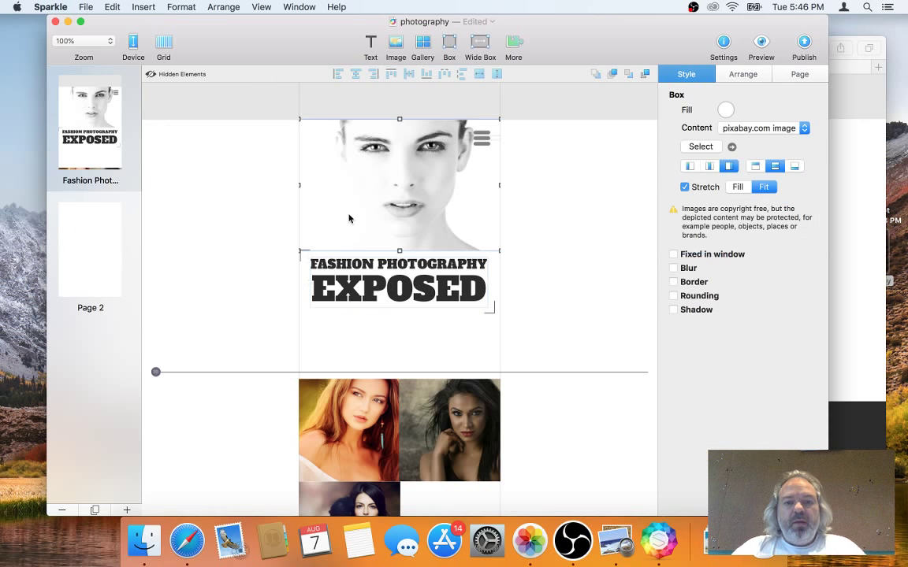
click(551, 227)
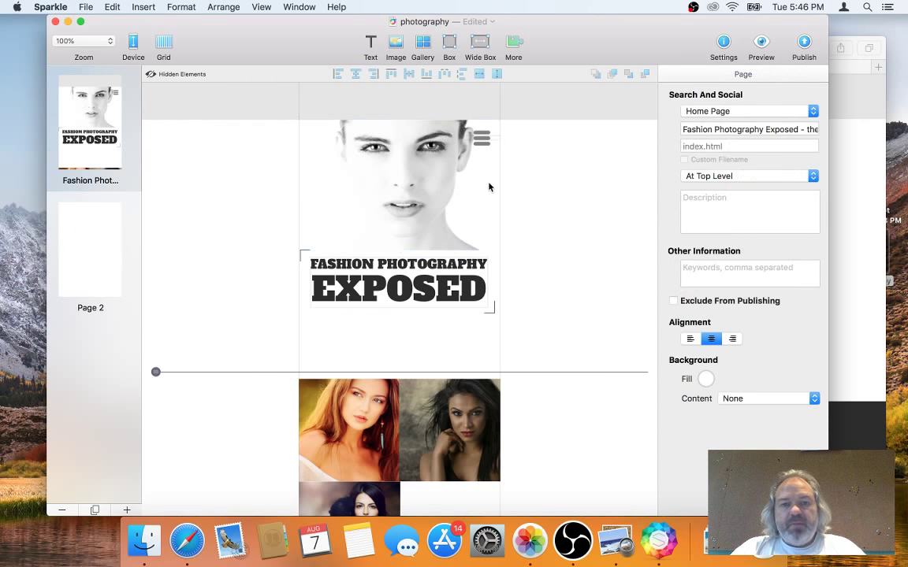
click(132, 47)
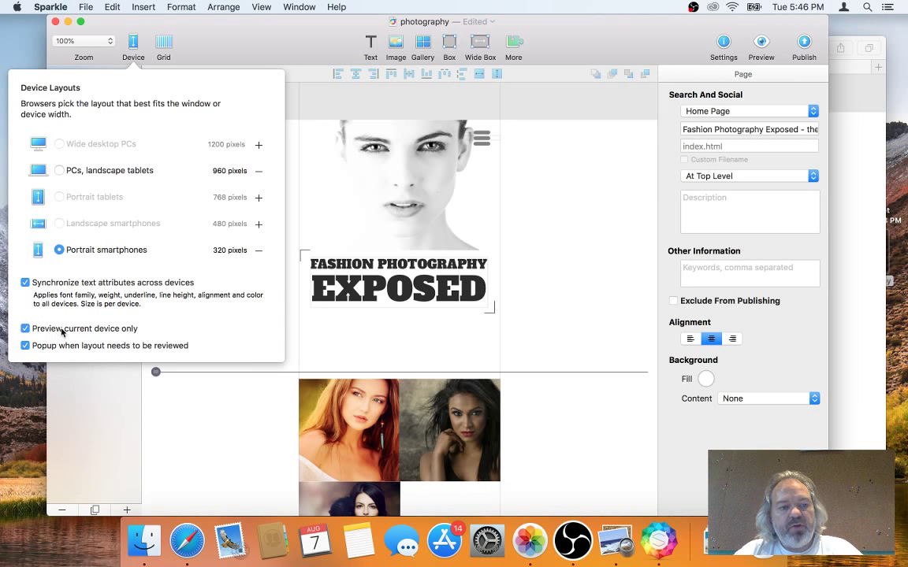
click(187, 541)
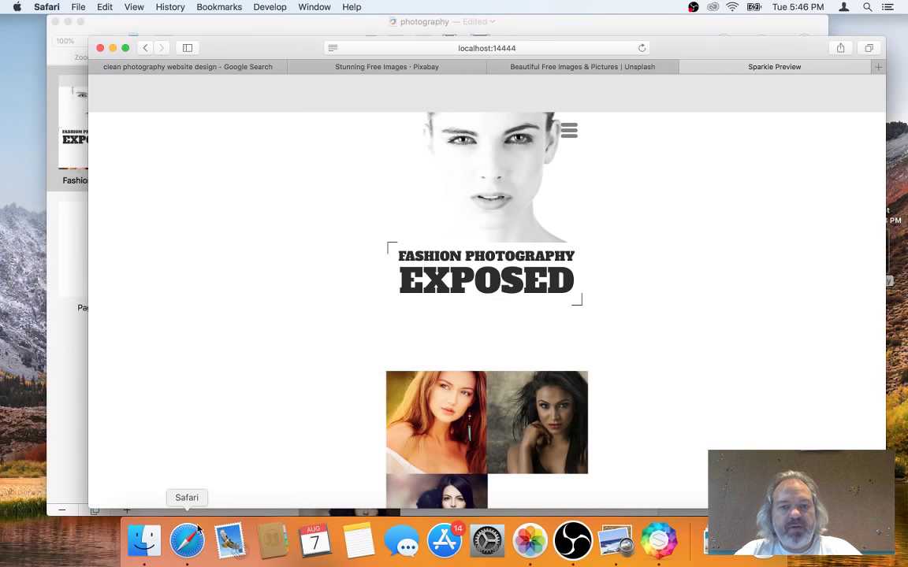
click(570, 132)
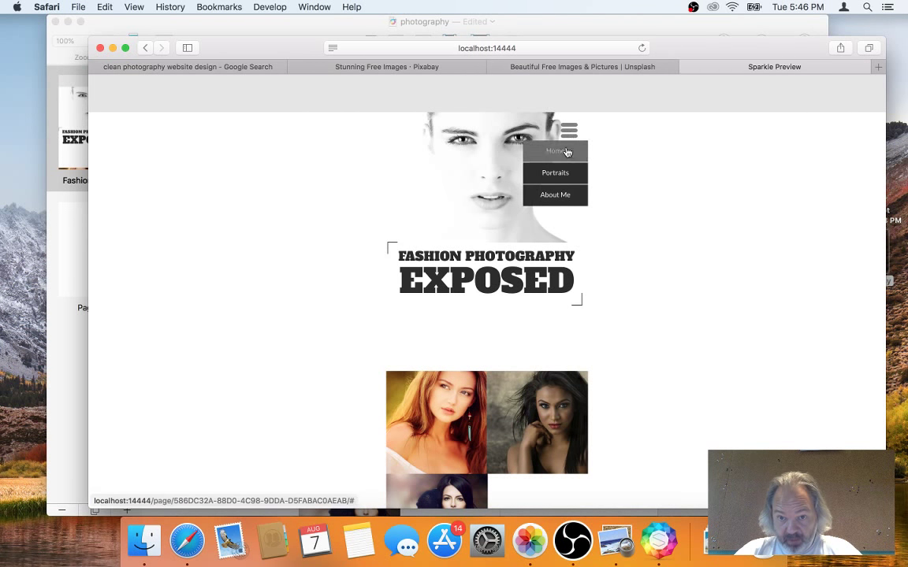
click(577, 171)
key(super+Tab)
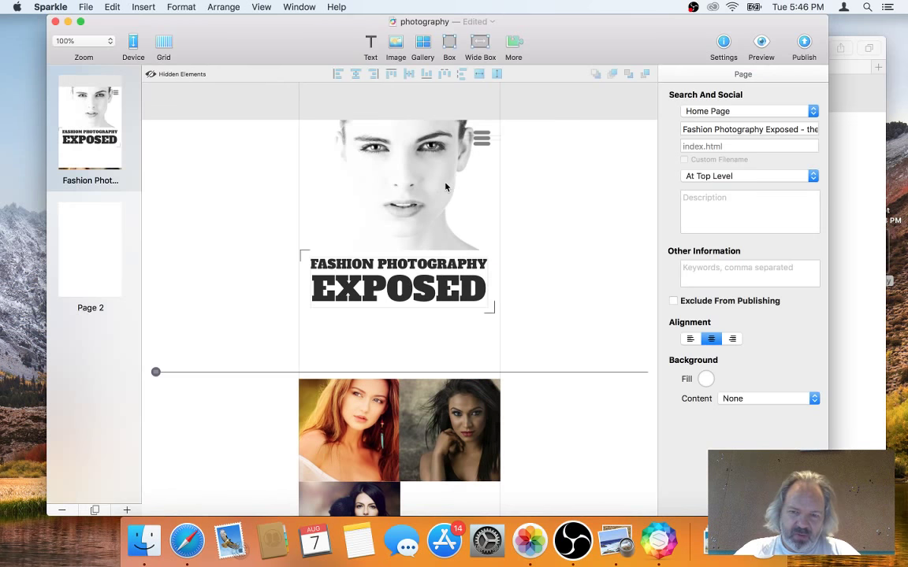
Set the navigation menu's item spacing to 0 and its width to 320
click(477, 136)
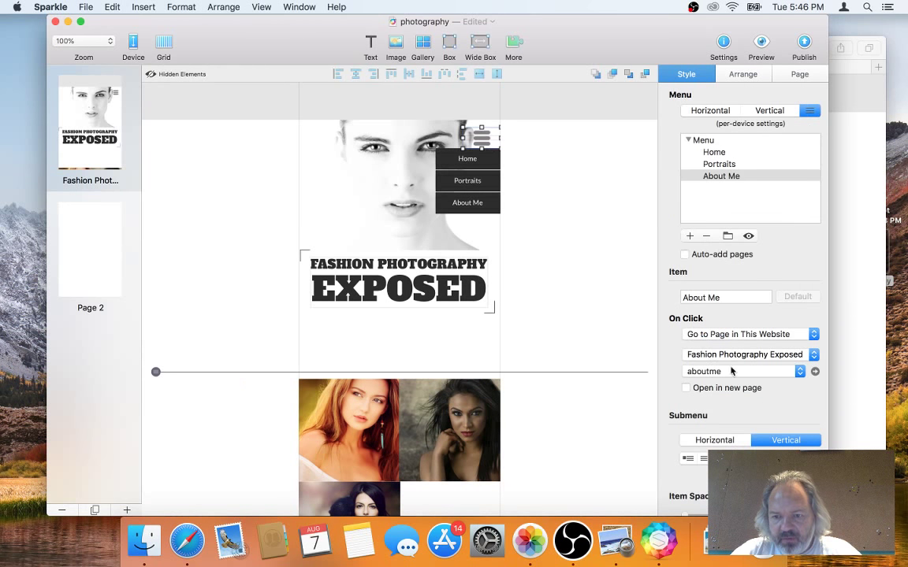
scroll(694, 355, down, 5)
drag(686, 375, 677, 375)
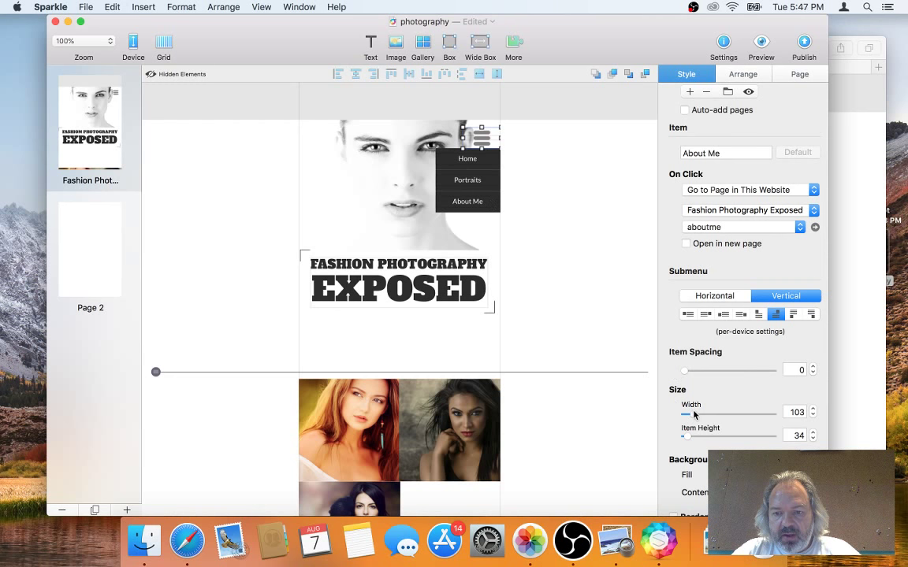
drag(694, 412, 707, 413)
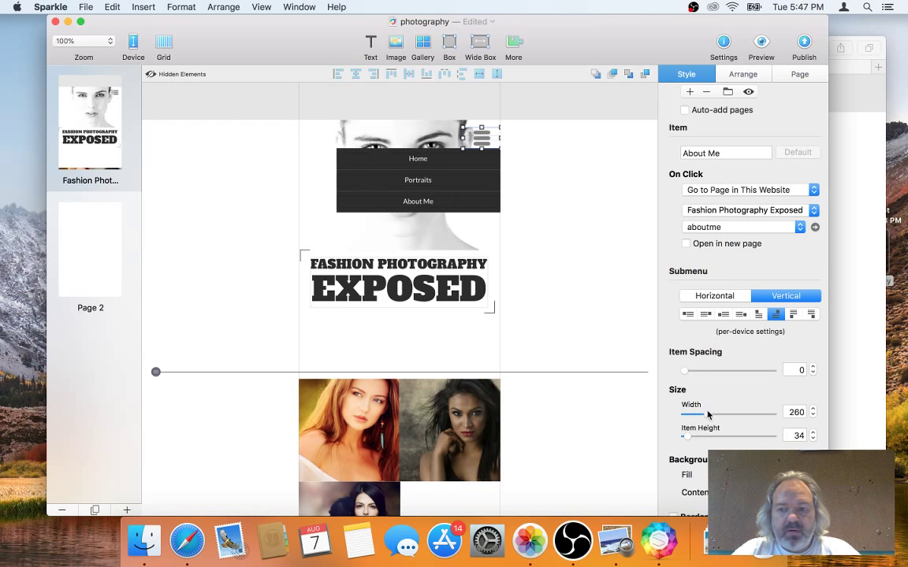
double_click(796, 412)
text(320)
key(Return)
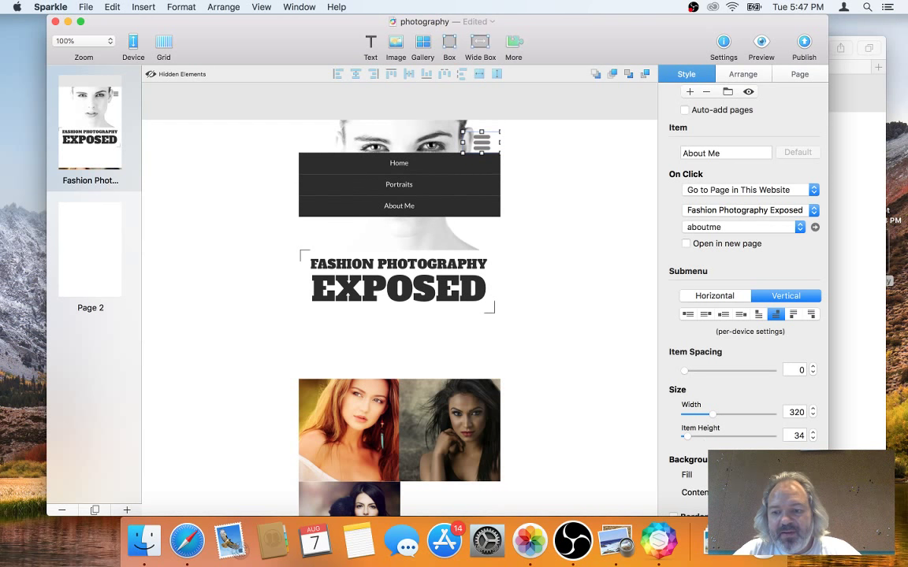
Set the menu text size to 19 and the item height to 75
scroll(741, 276, down, 5)
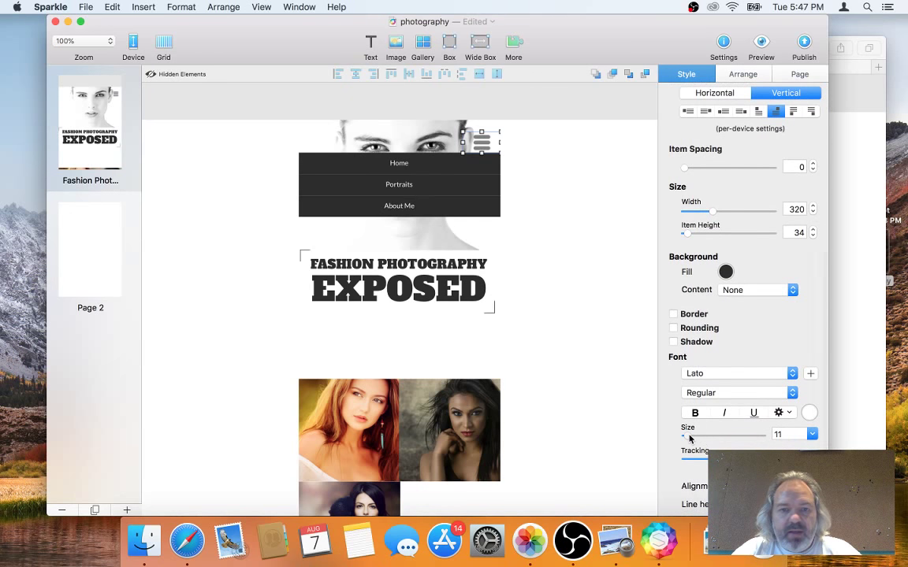
drag(689, 439, 695, 439)
drag(688, 235, 693, 235)
Preview in Safari and use the hamburger menu to jump to Portraits and About Me
key(super+r)
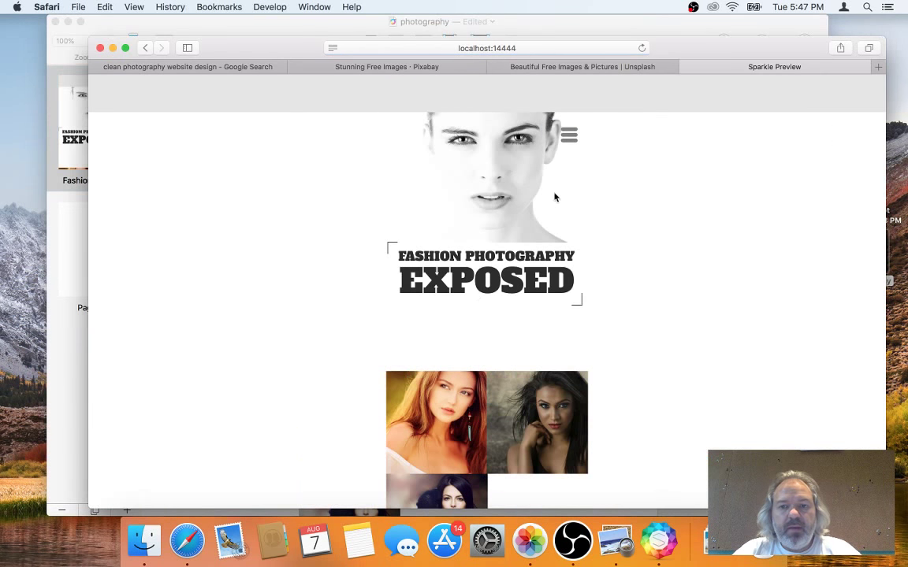
click(569, 136)
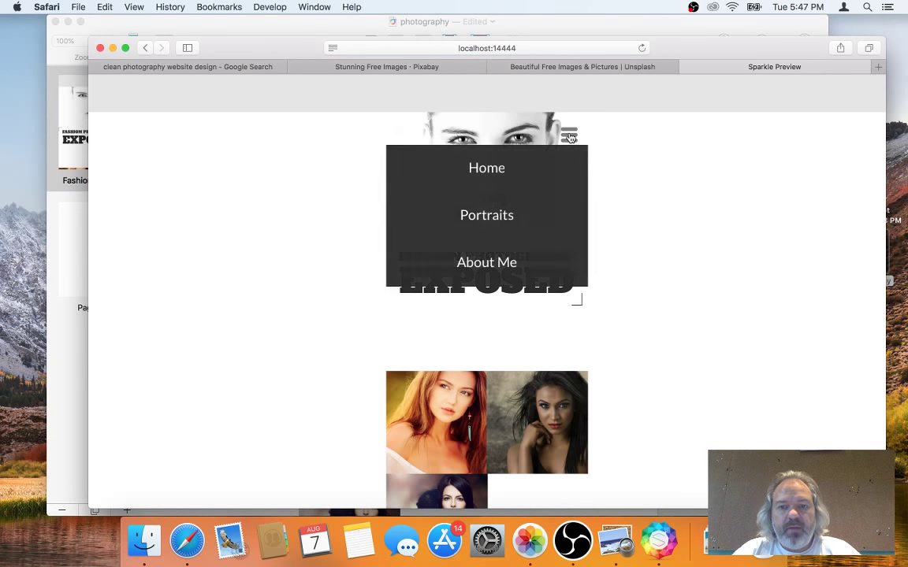
click(516, 216)
scroll(515, 217, up, 5)
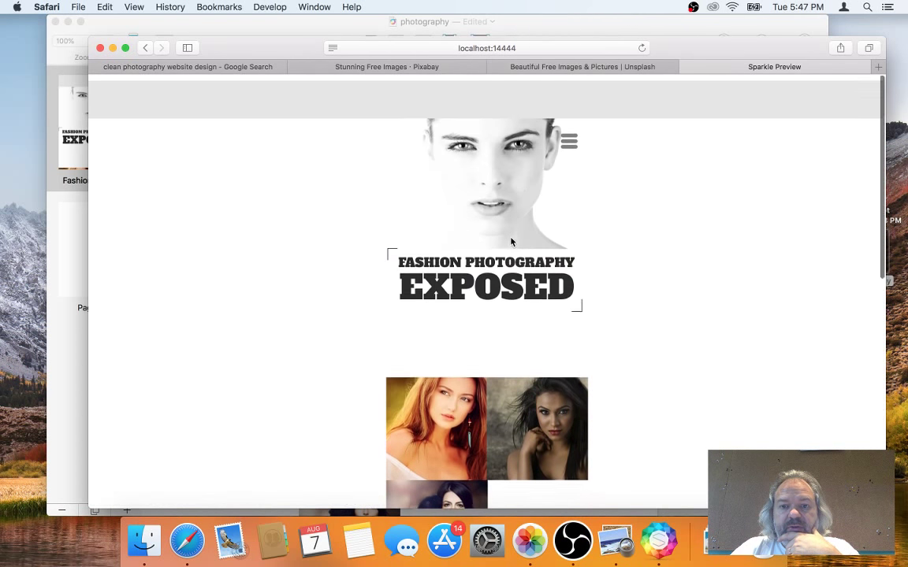
click(567, 142)
click(511, 263)
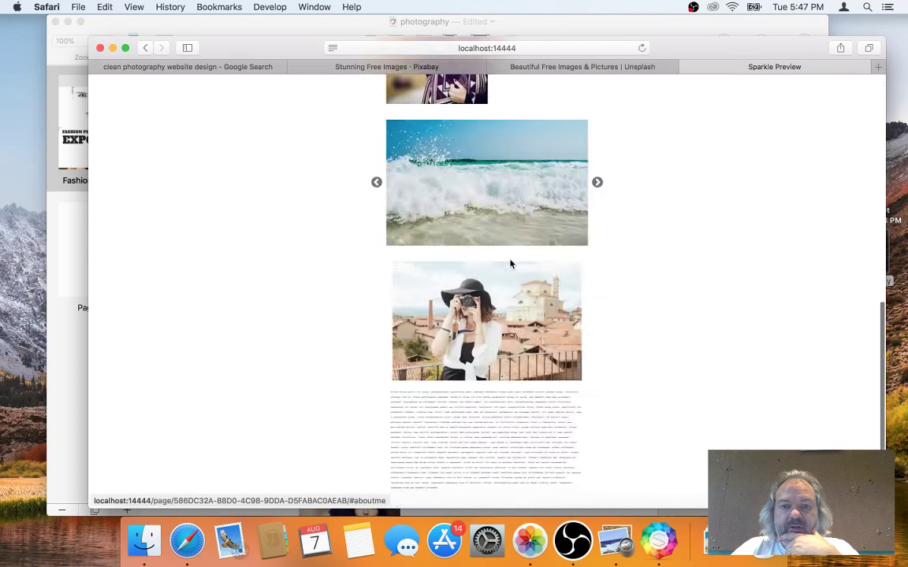
scroll(511, 291, up, 10)
click(569, 136)
click(511, 263)
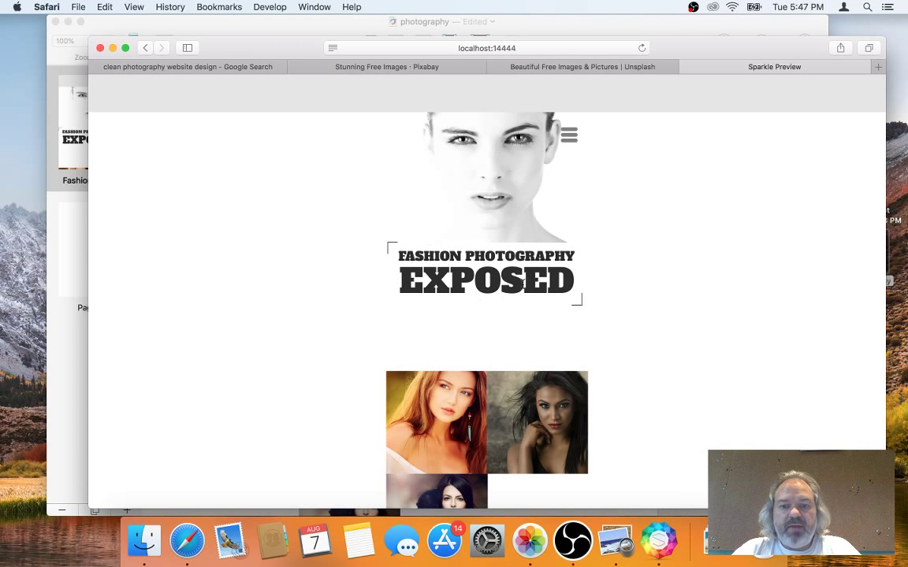
Uncheck 'Preview current device only' in the Device popover
click(252, 32)
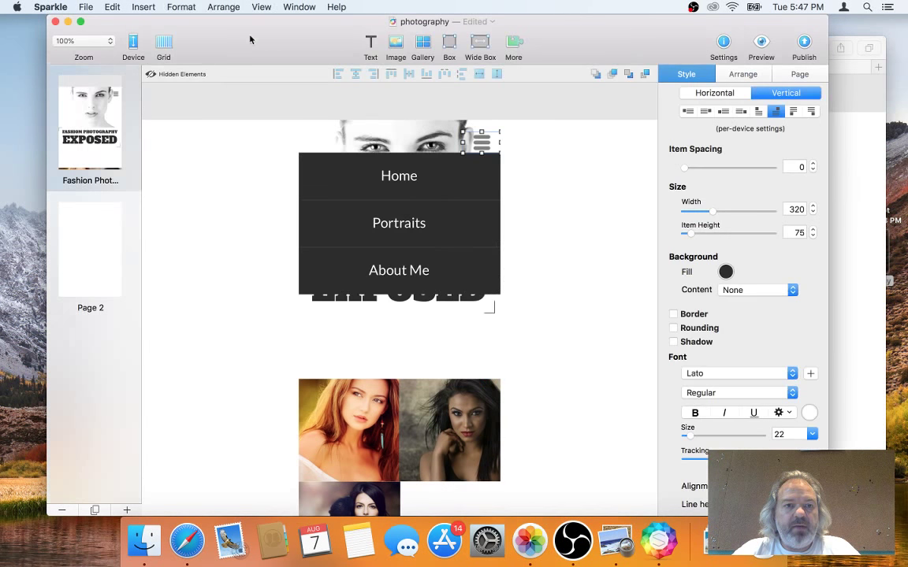
click(132, 45)
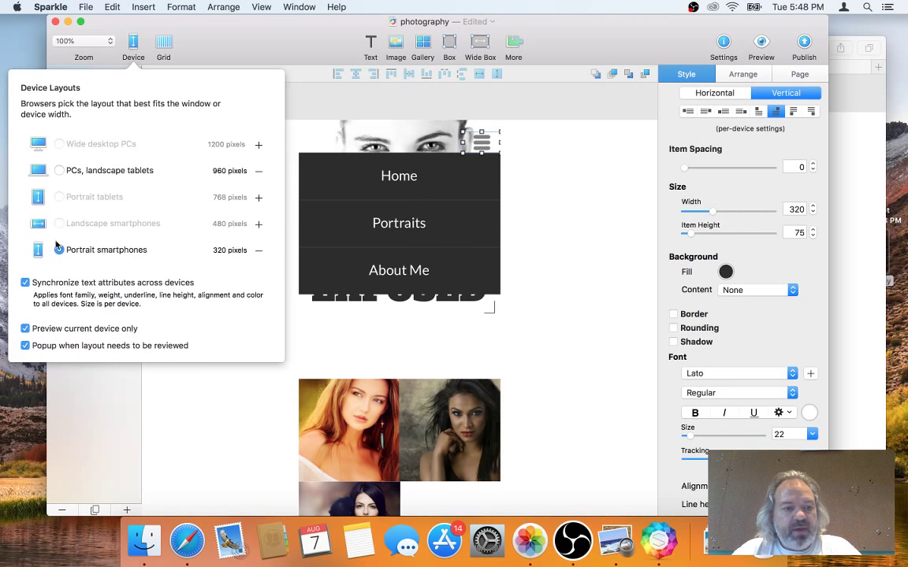
click(38, 334)
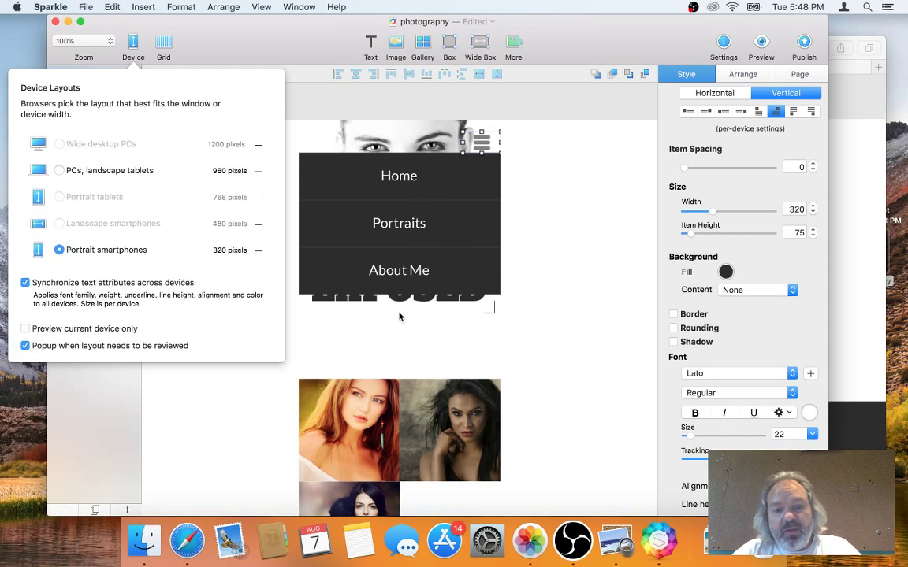
click(356, 293)
Preview the wide layout in Safari, switching back and forth with the Sparkle editor
key(super+r)
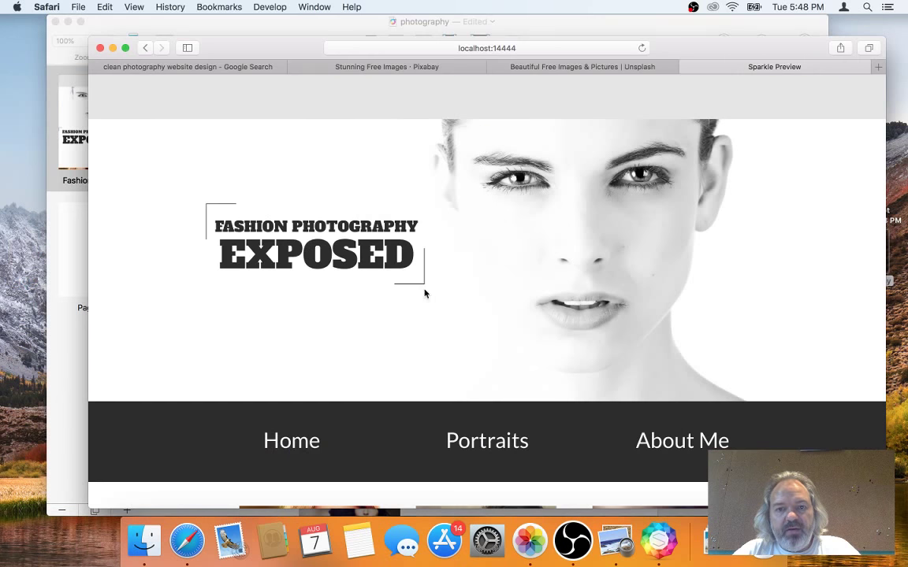
key(super+Tab)
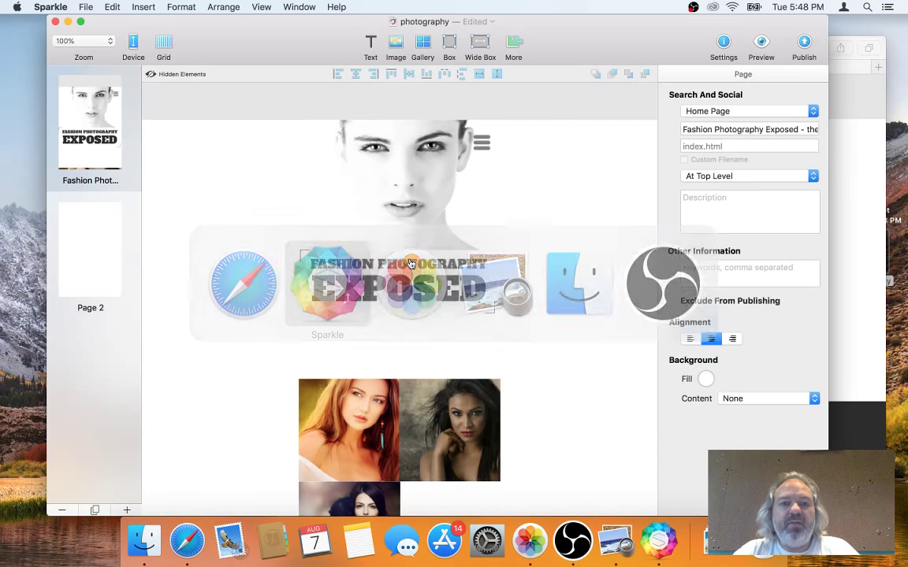
key(super+Tab)
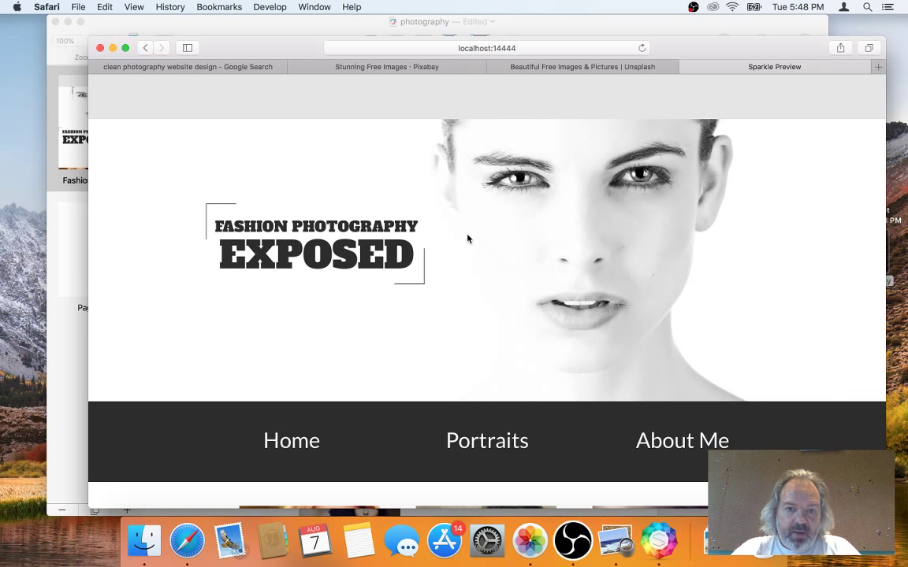
key(super+Tab)
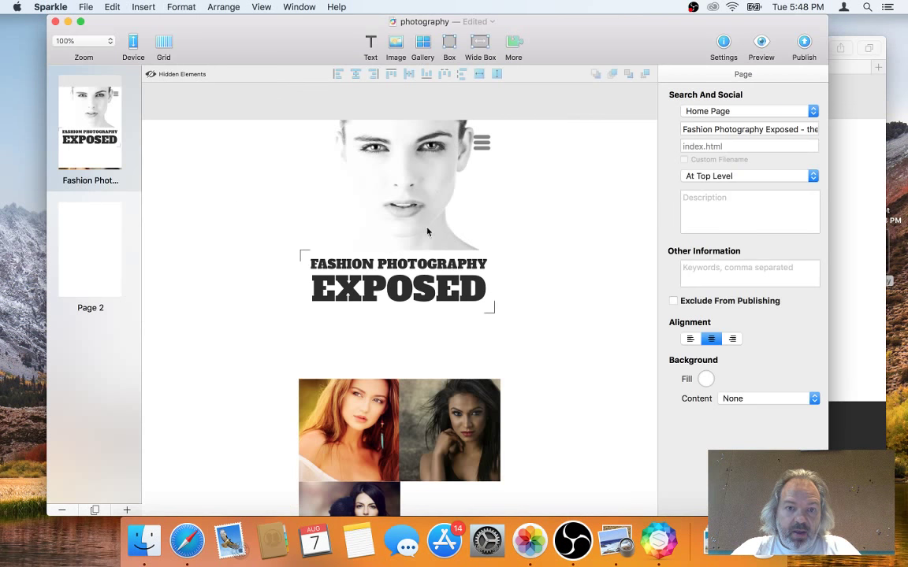
click(411, 284)
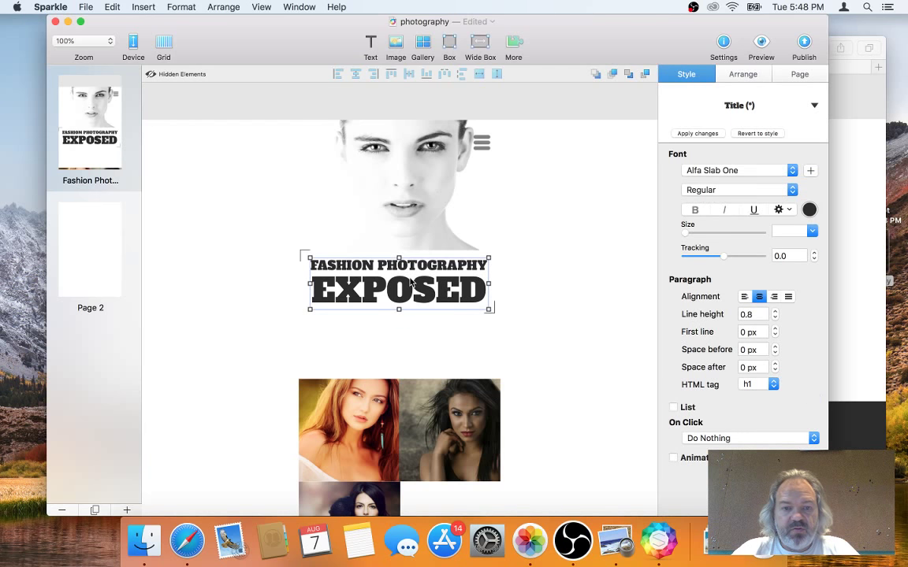
key(super+r)
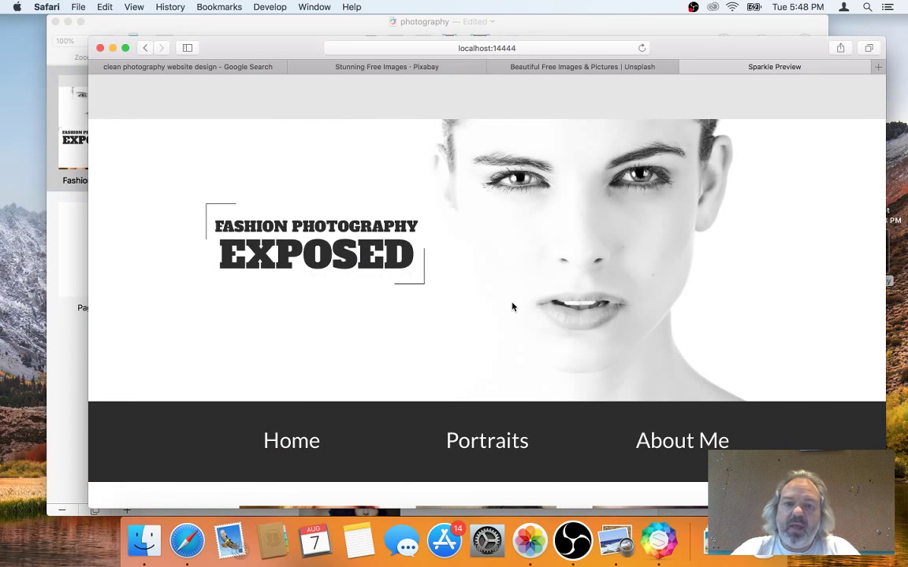
key(super+Tab)
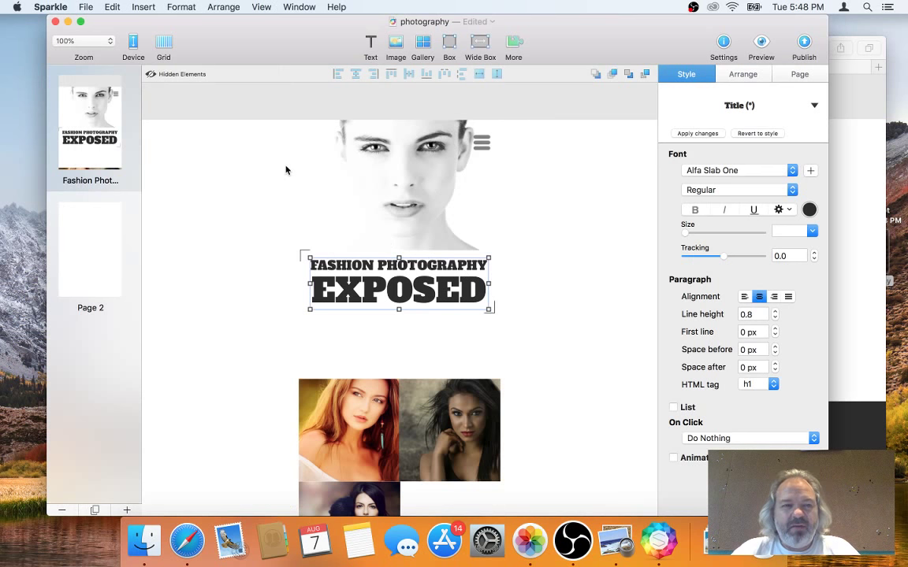
click(133, 41)
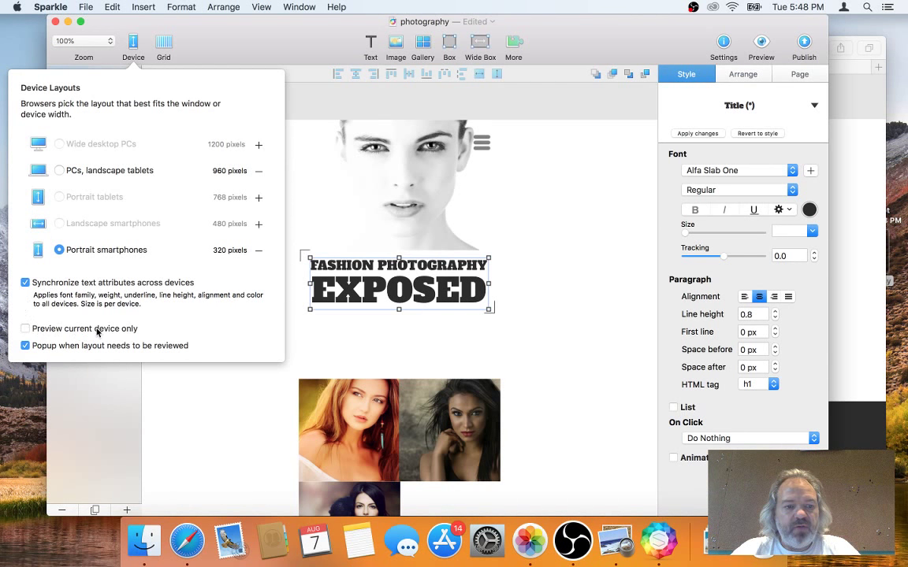
click(236, 44)
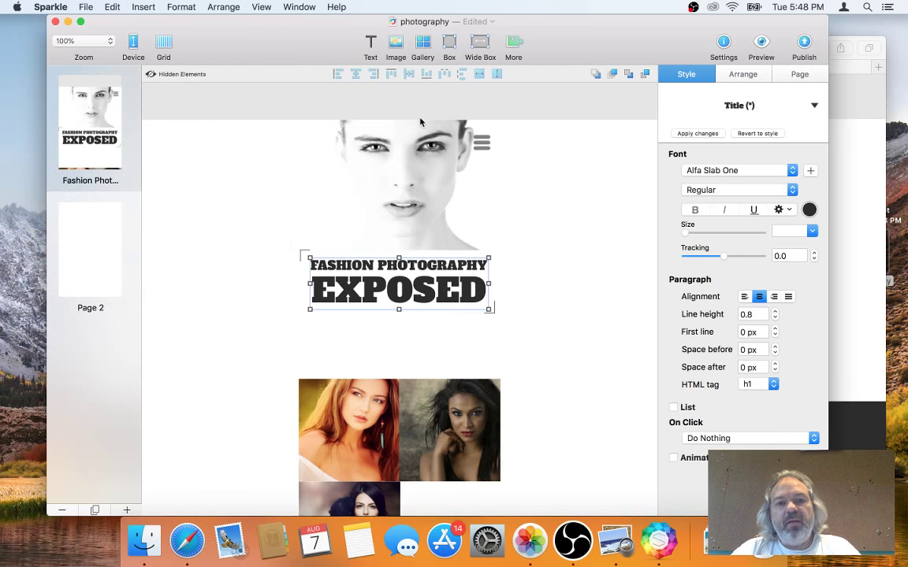
key(super+r)
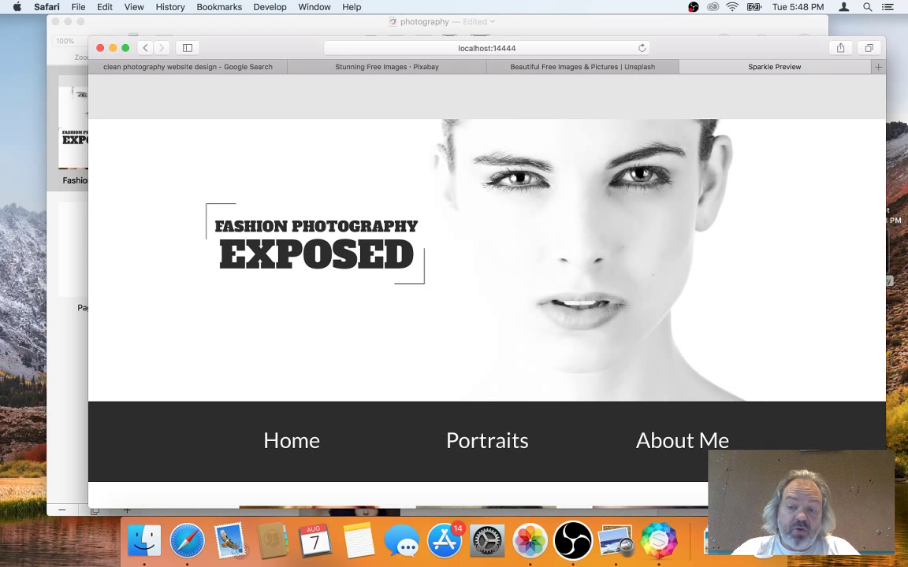
Drag the Safari window's edges to narrow, shorten and then widen the preview
drag(885, 316, 745, 315)
drag(745, 504, 793, 492)
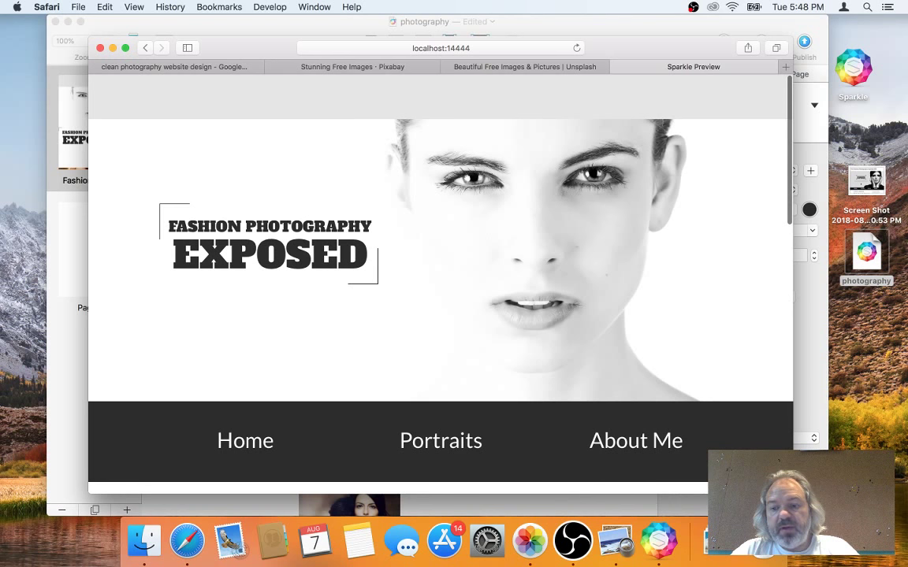
drag(793, 492, 906, 474)
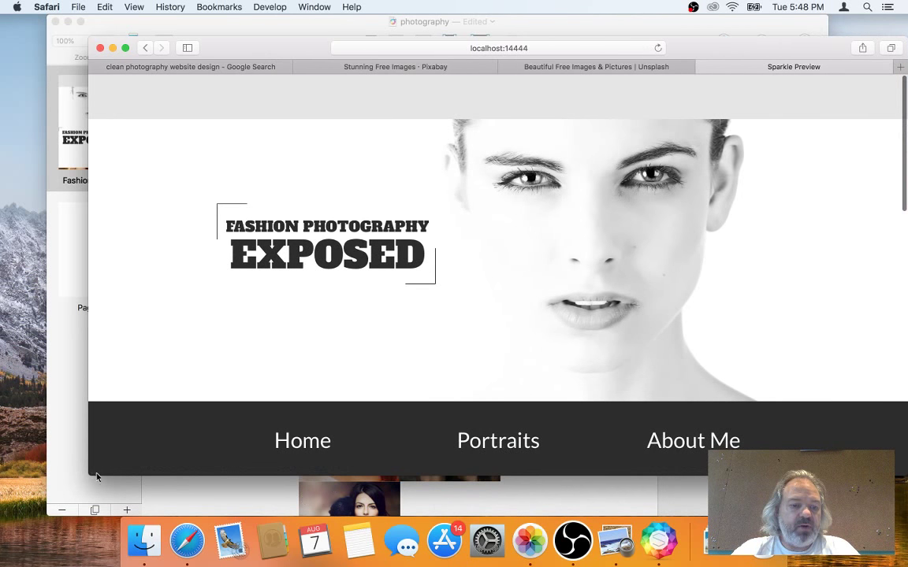
click(72, 429)
key(super+Tab)
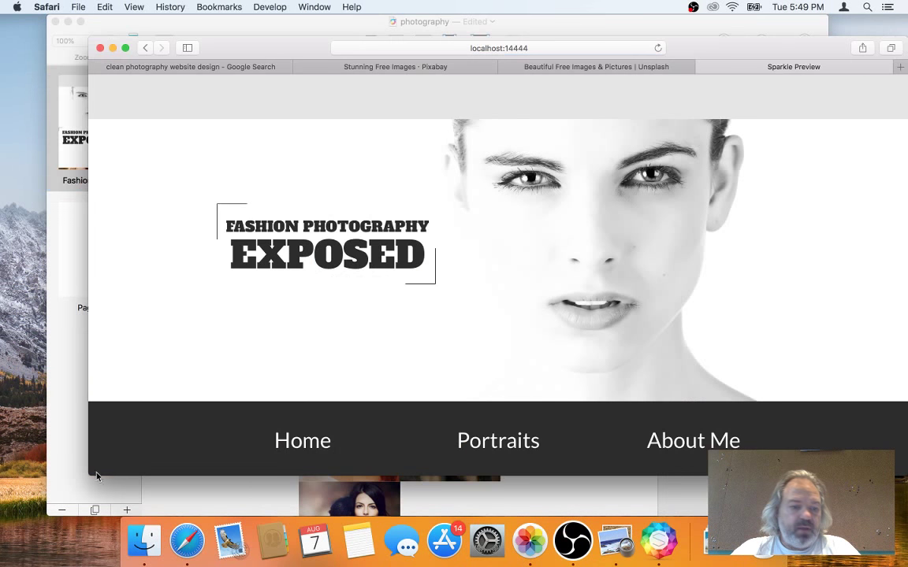
drag(89, 472, 1, 482)
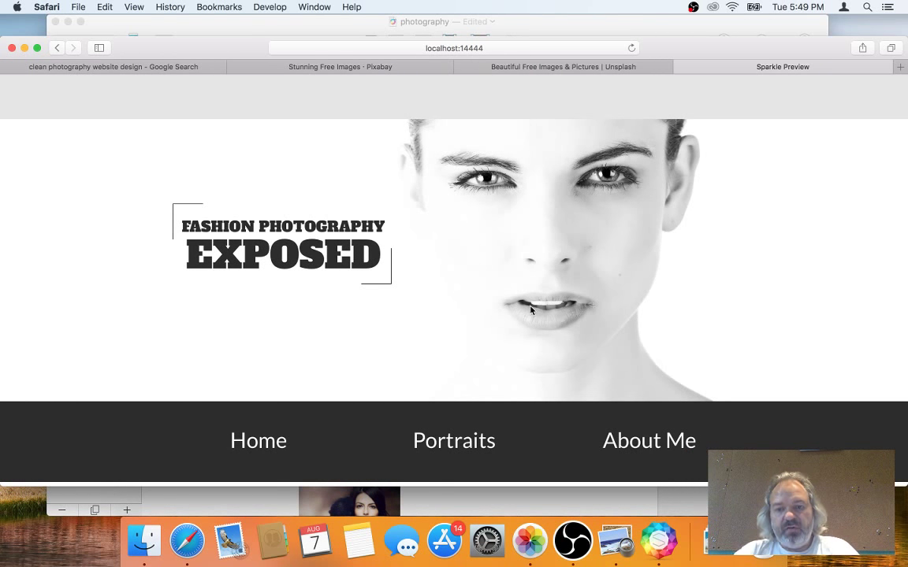
key(super+Tab)
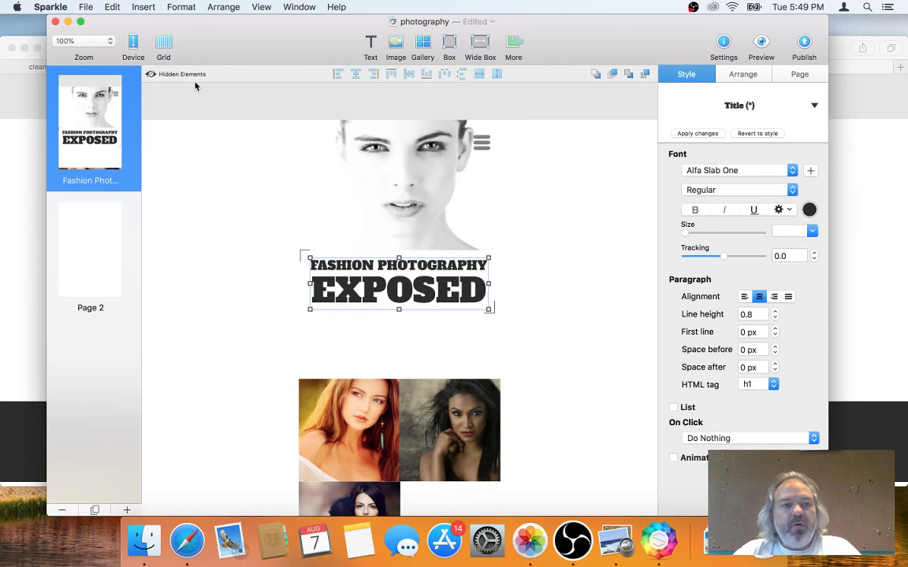
Add Landscape smartphone, 768-pixel Portrait tablet and 1200-pixel Wide desktop layouts
click(134, 45)
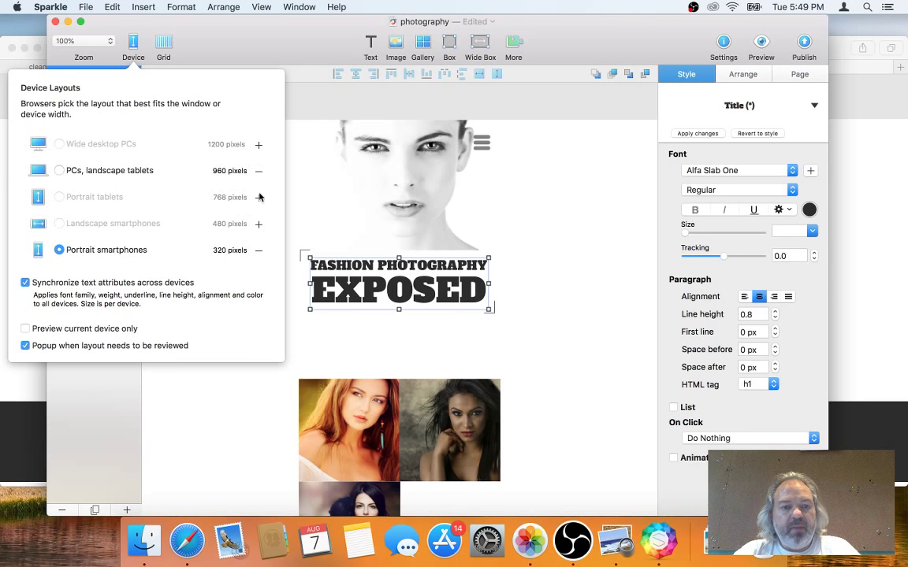
click(258, 224)
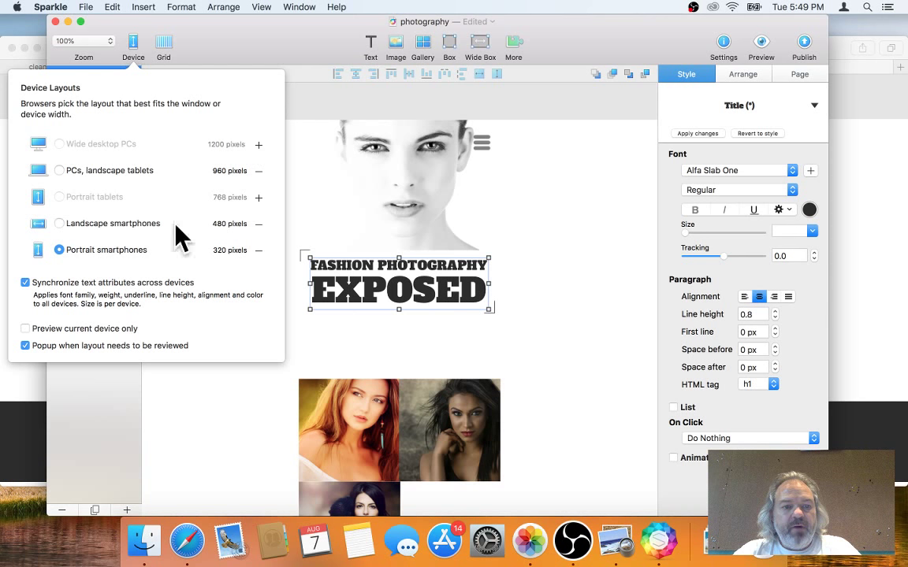
click(130, 227)
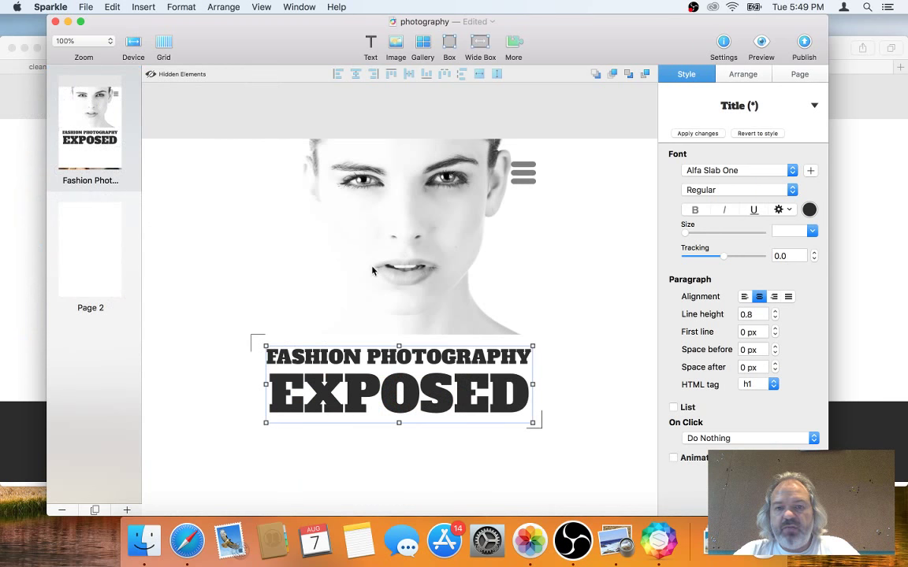
click(133, 44)
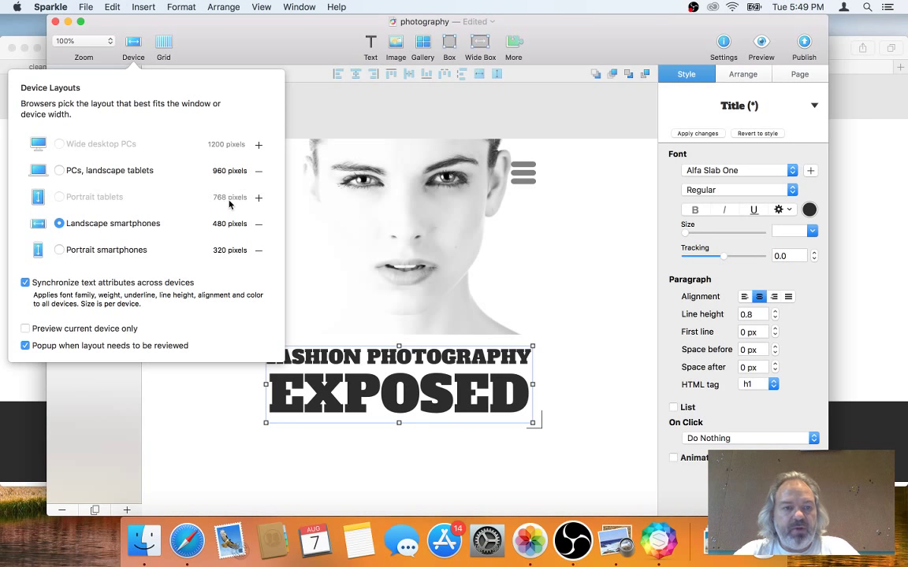
click(259, 198)
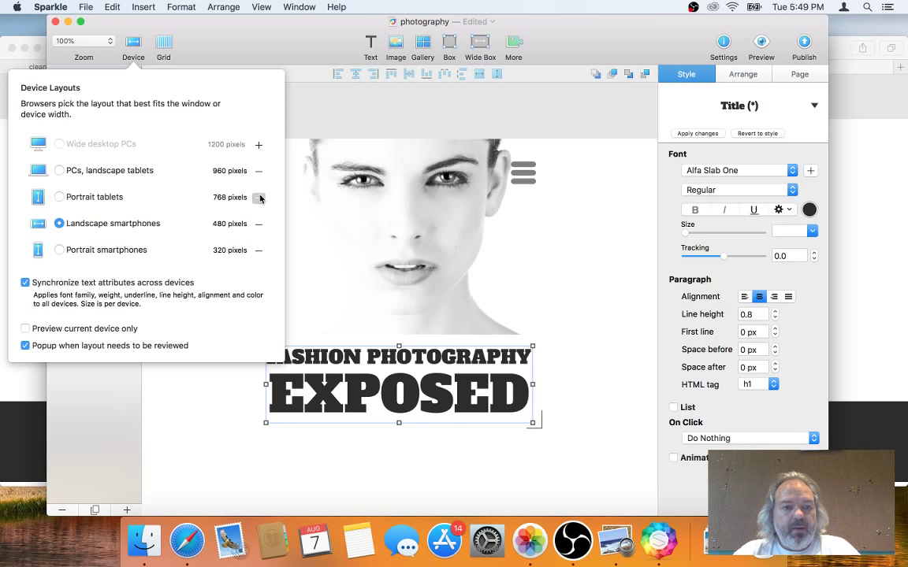
click(97, 197)
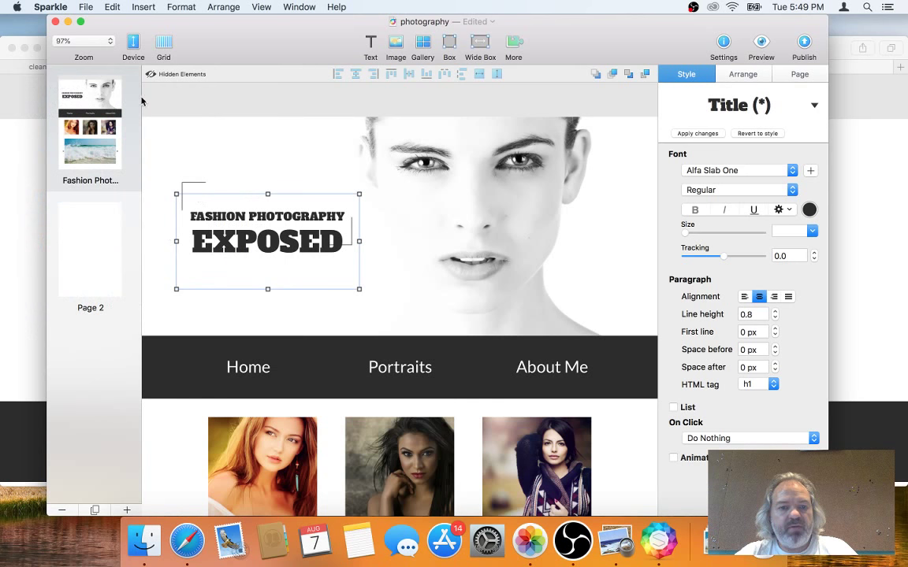
click(134, 42)
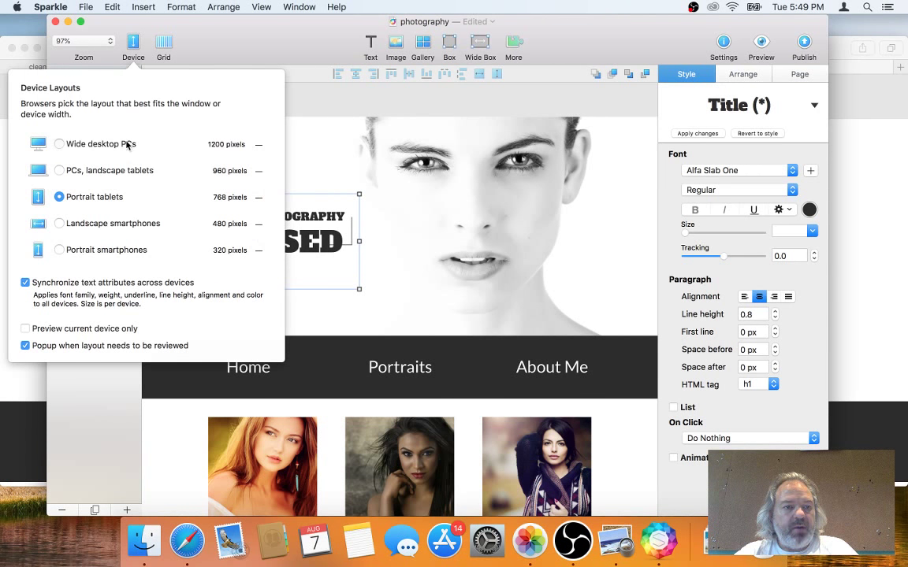
click(126, 144)
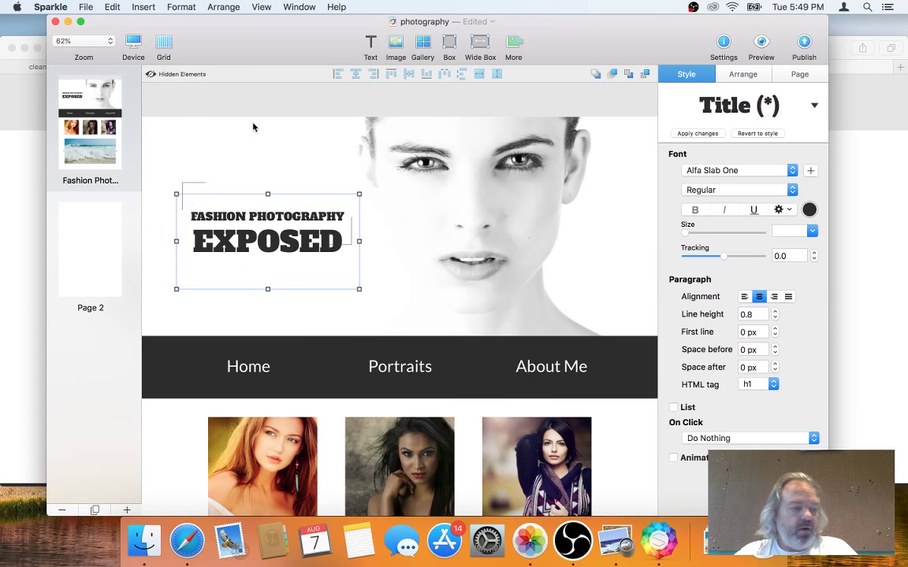
key(super+Tab)
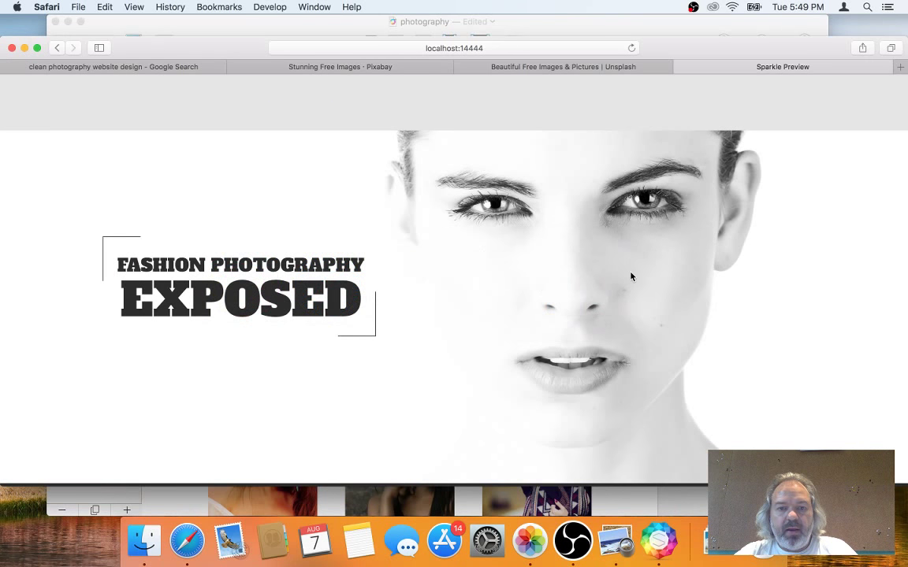
Narrow the Safari preview window, shift it aside, and scroll down and back up the page
key(super+Tab)
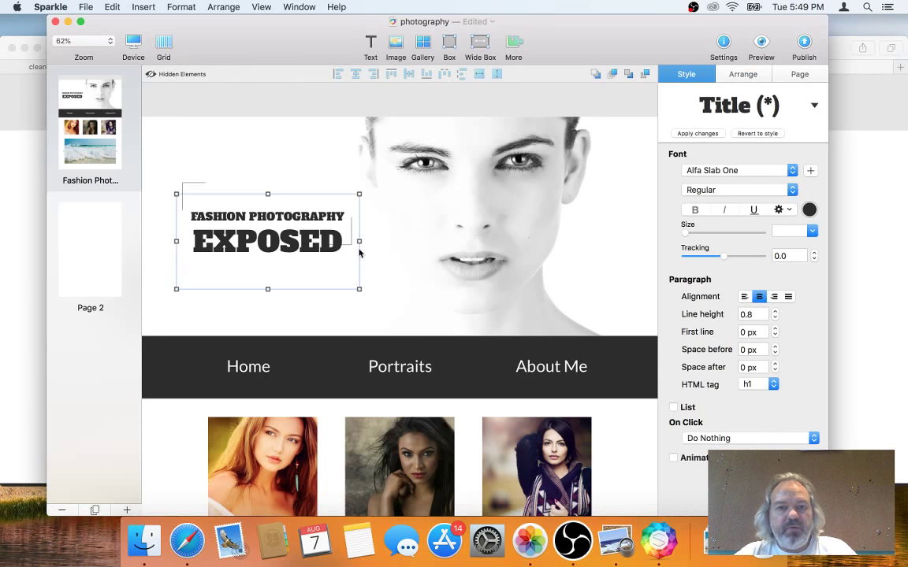
click(134, 46)
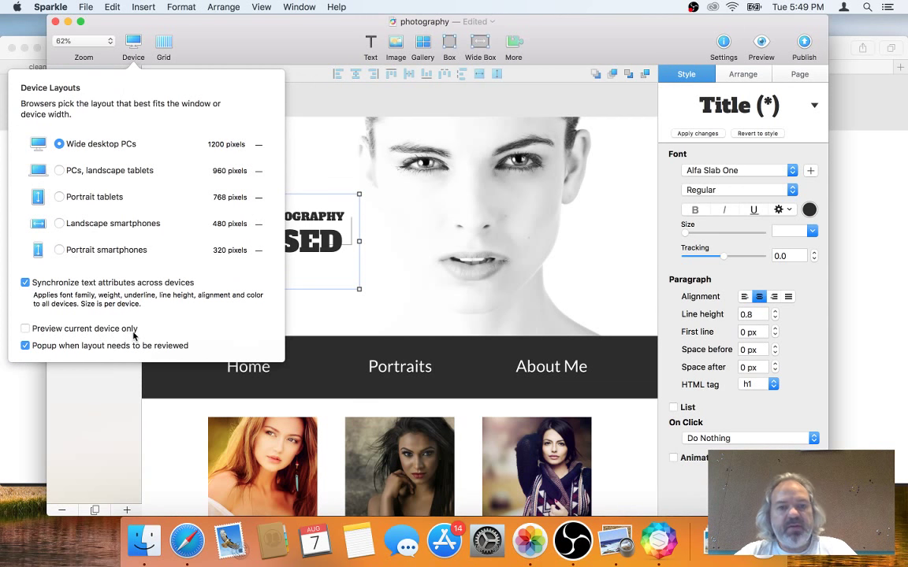
key(super+Tab)
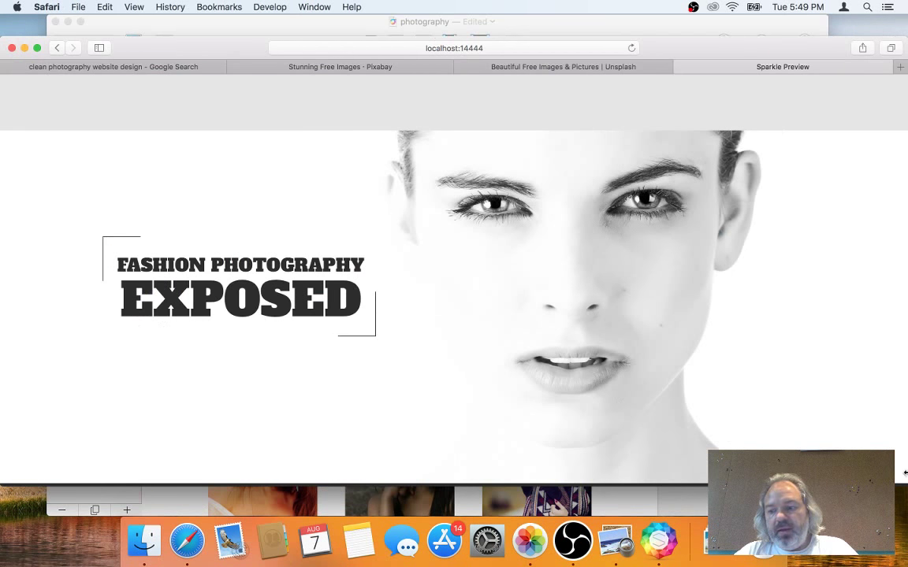
drag(904, 479, 706, 497)
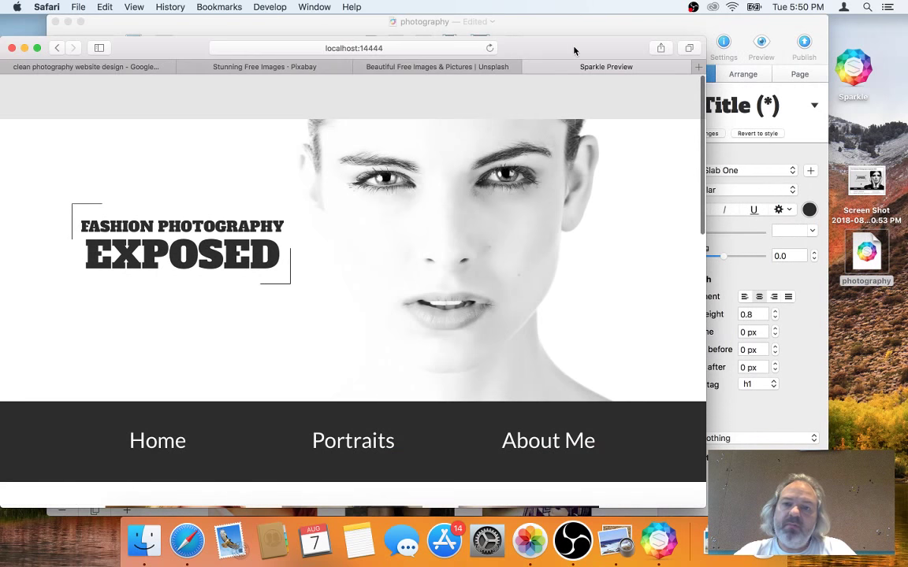
drag(573, 49, 666, 48)
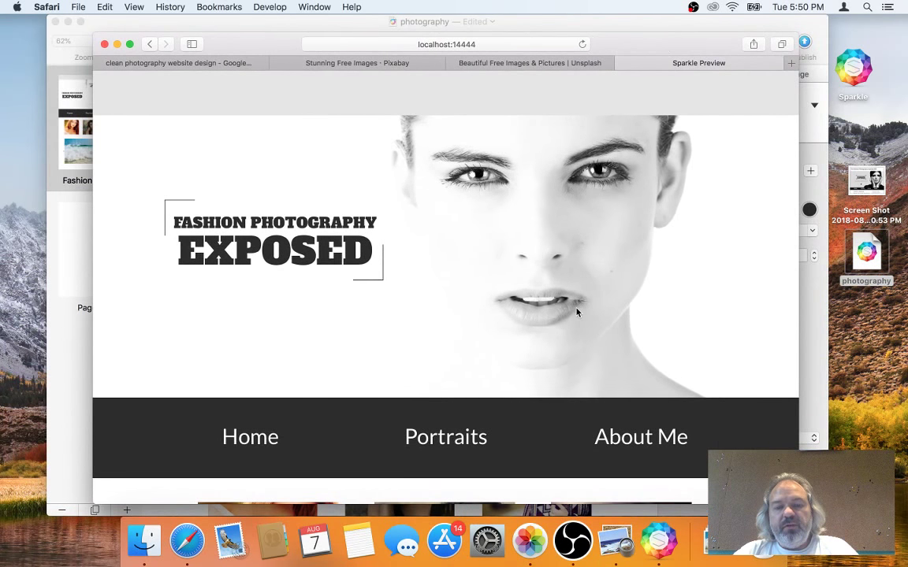
scroll(579, 310, down, 8)
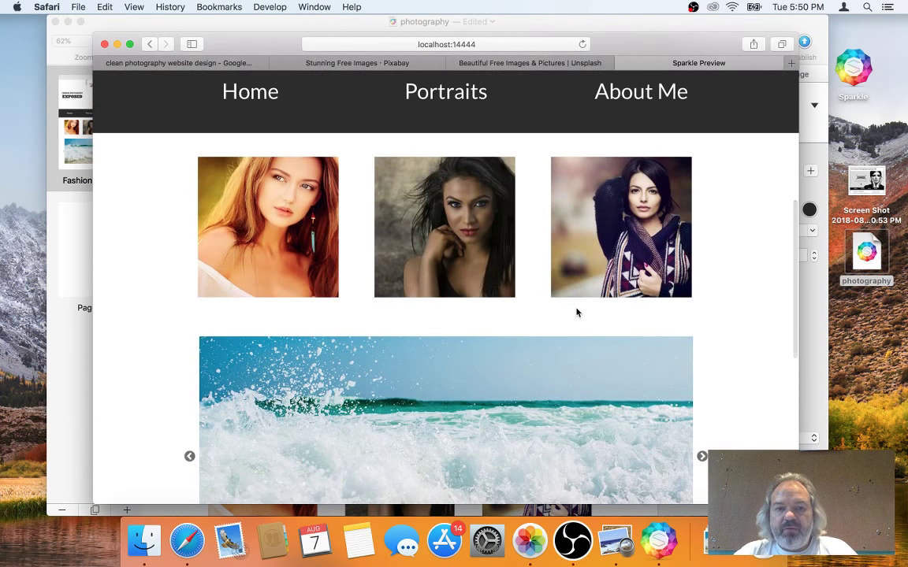
scroll(576, 313, down, 4)
scroll(576, 313, down, 5)
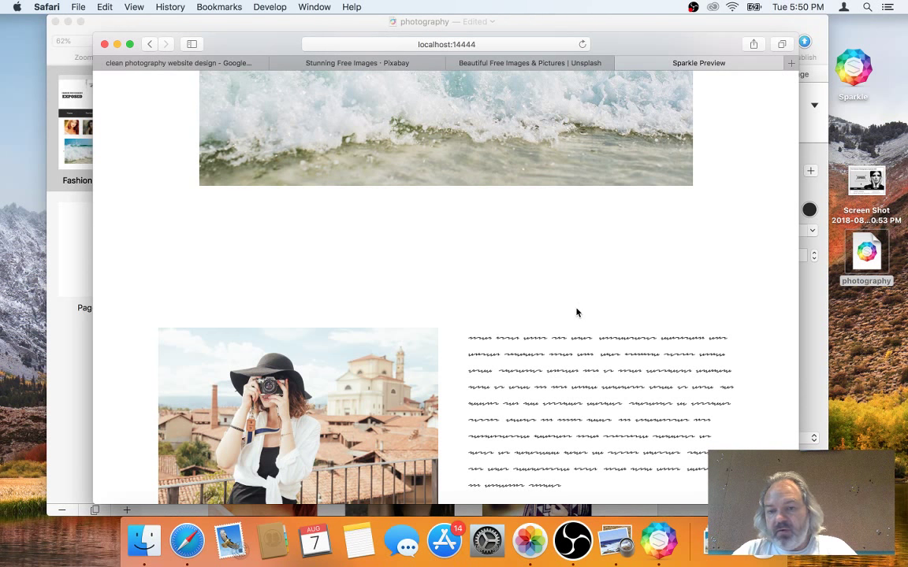
scroll(576, 313, up, 15)
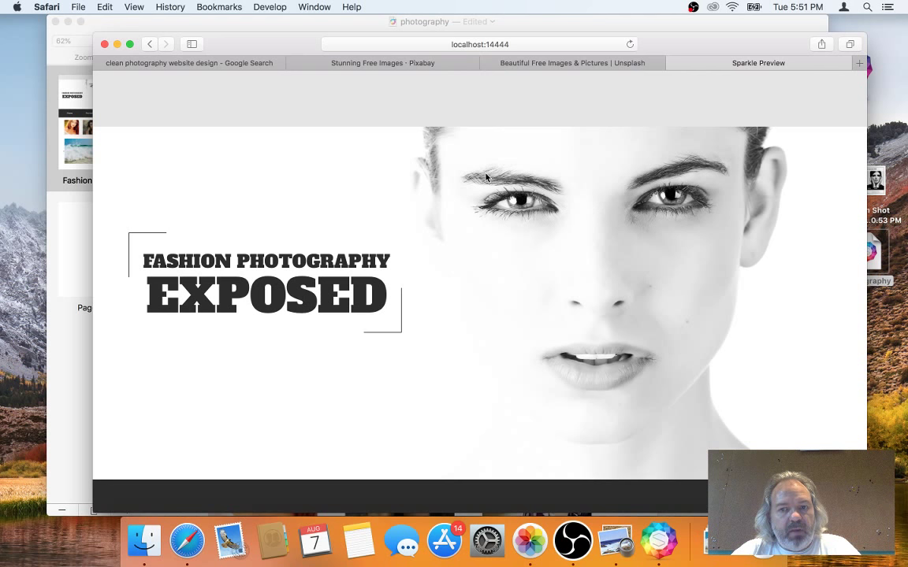
scroll(558, 128, up, 2)
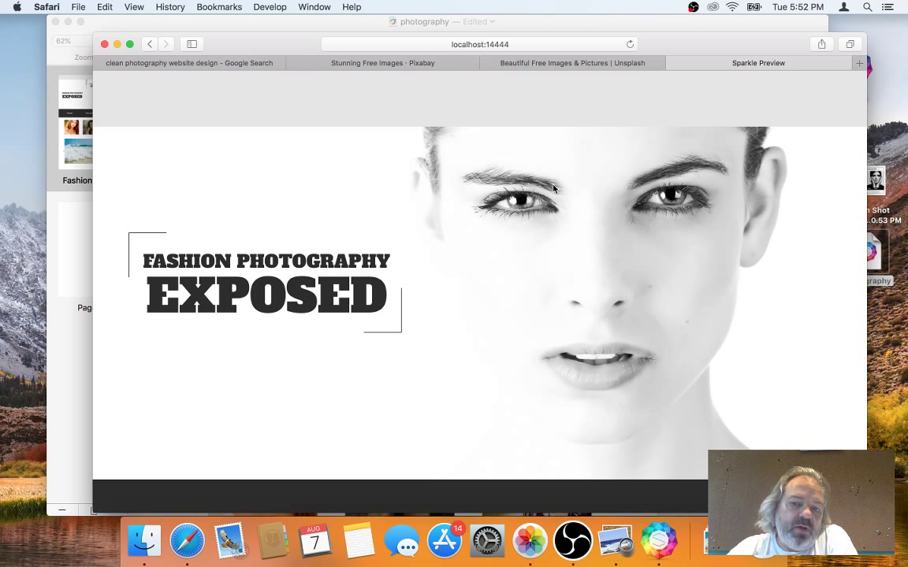
scroll(572, 247, down, 2)
scroll(571, 247, up, 2)
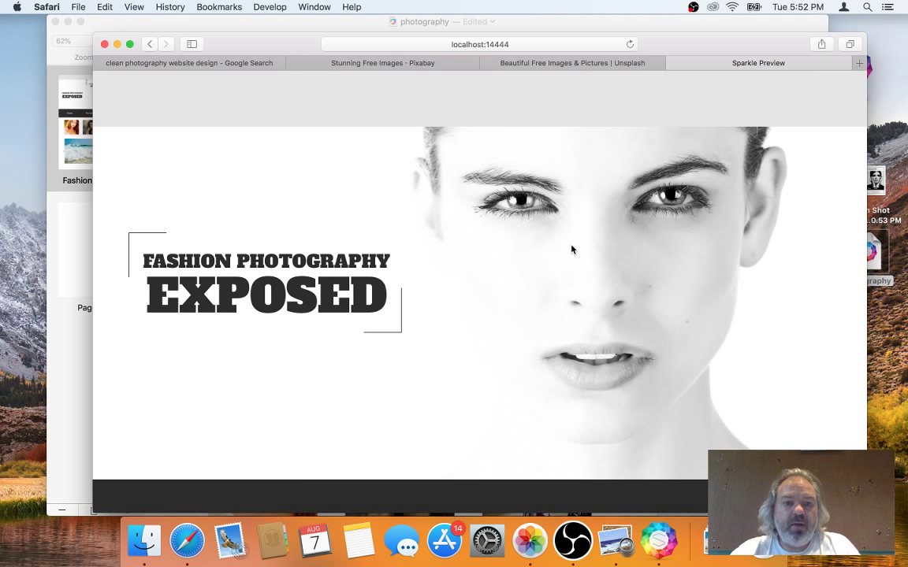
Rename Page 2 to 'Blog' in the Page inspector
key(super+Tab)
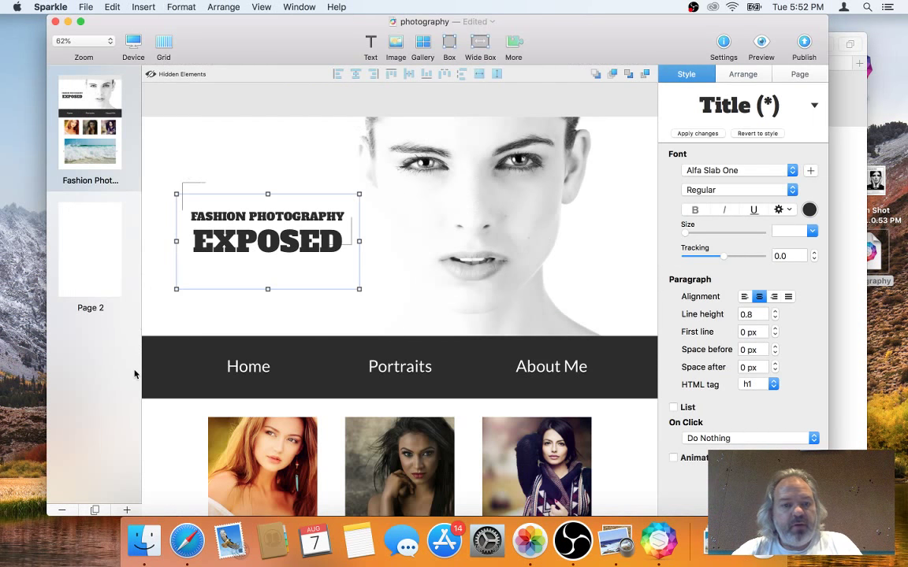
click(104, 384)
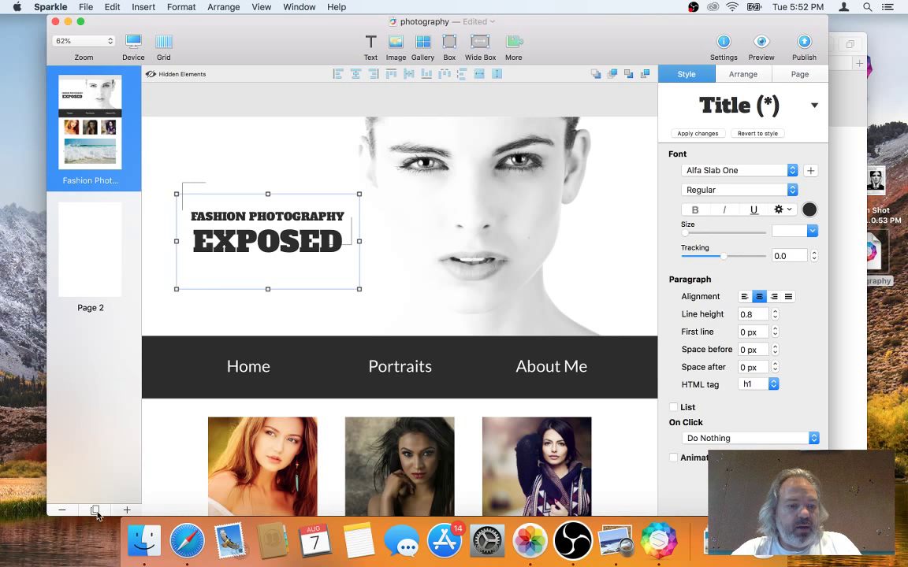
click(89, 266)
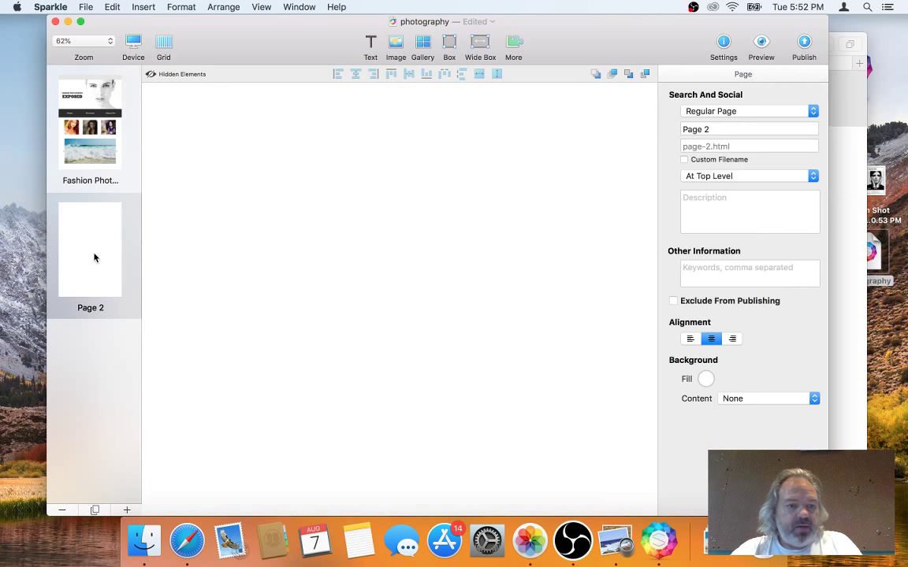
double_click(734, 125)
text(Blog)
key(Return)
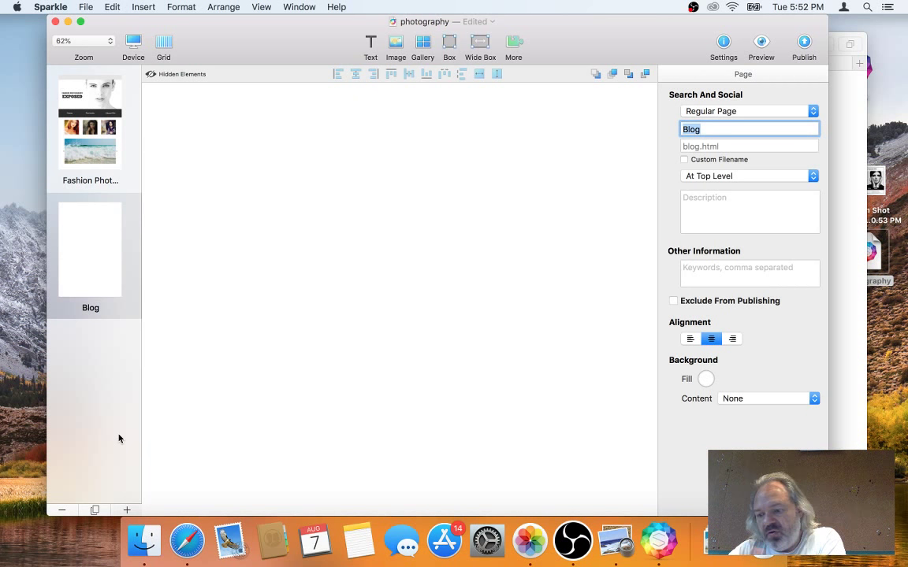
click(267, 365)
click(108, 243)
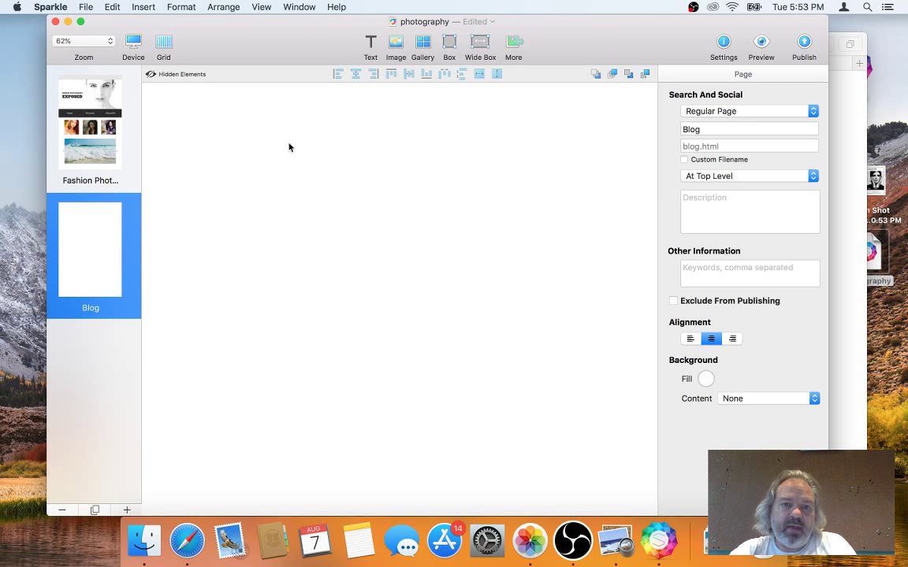
Add a new text box to the Blog page, moved higher and enlarged
click(370, 43)
click(458, 251)
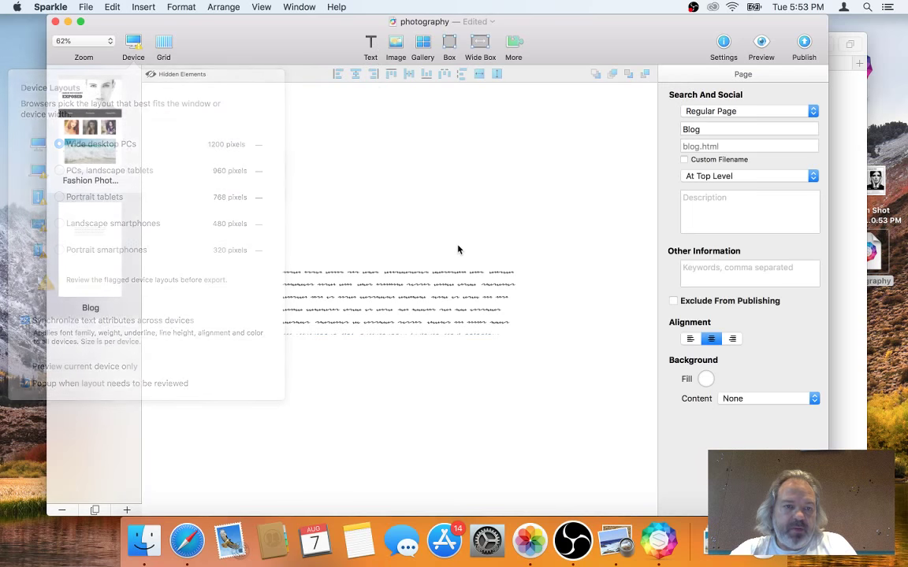
drag(419, 296, 436, 202)
drag(516, 225, 544, 332)
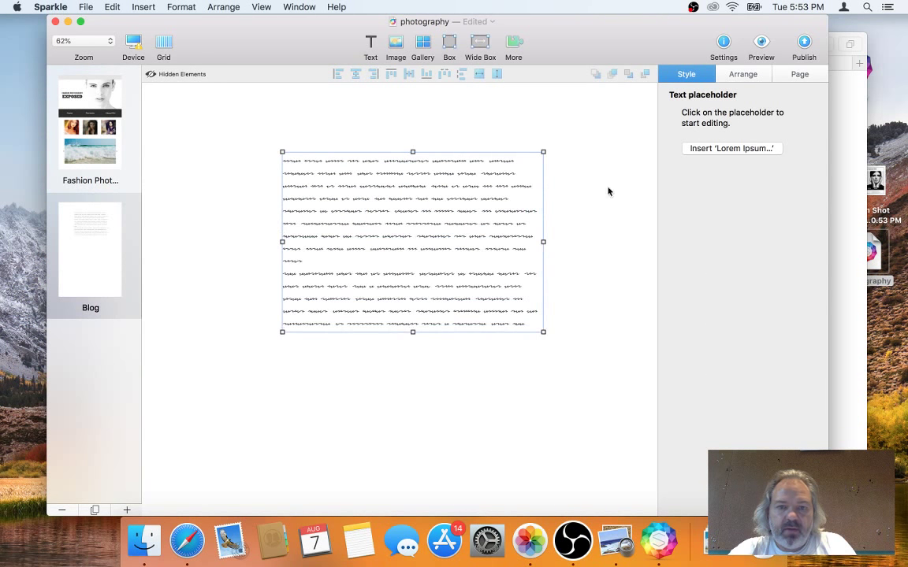
Replace the box's Lorem Ipsum text with four lines: One, Two, Three, Four
click(741, 149)
click(386, 203)
key(super+a)
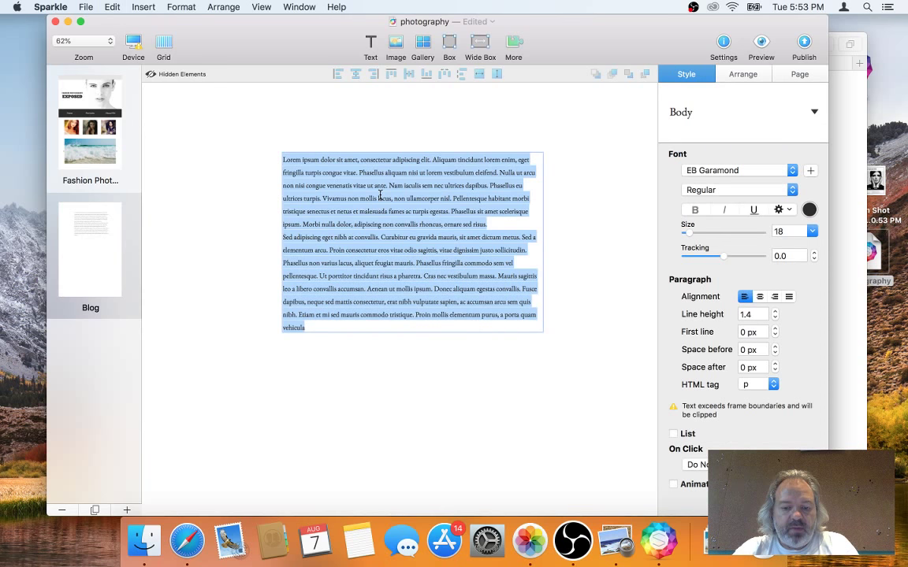
text(One)
key(Return)
text(Two)
key(Return)
text(theee)
key(Return)
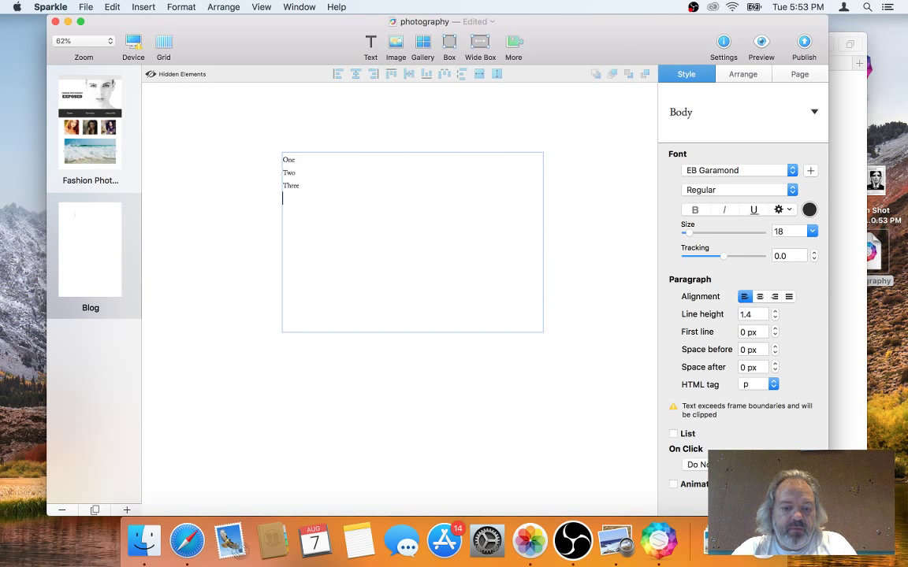
text(Four)
Turn the four lines into a bulleted list and make the text much larger
key(super+a)
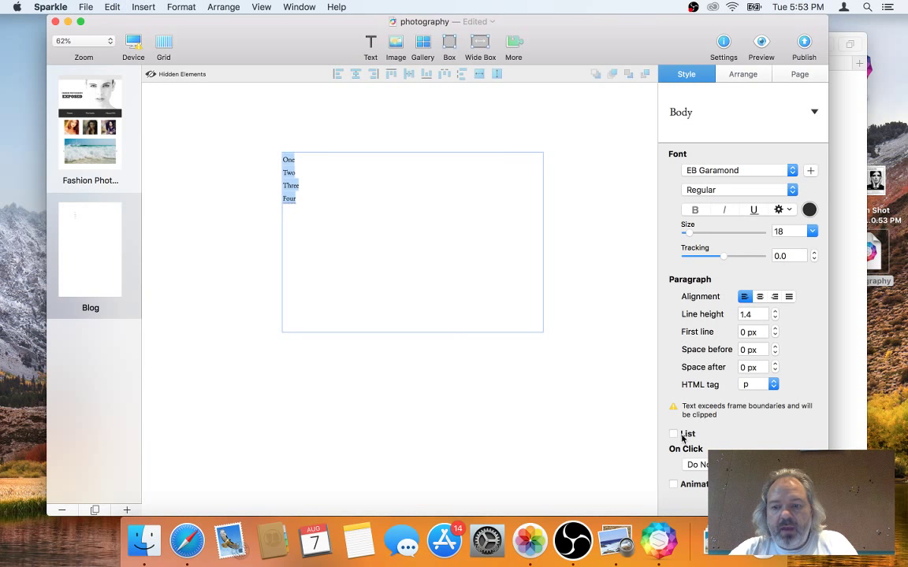
click(682, 438)
click(502, 354)
click(446, 274)
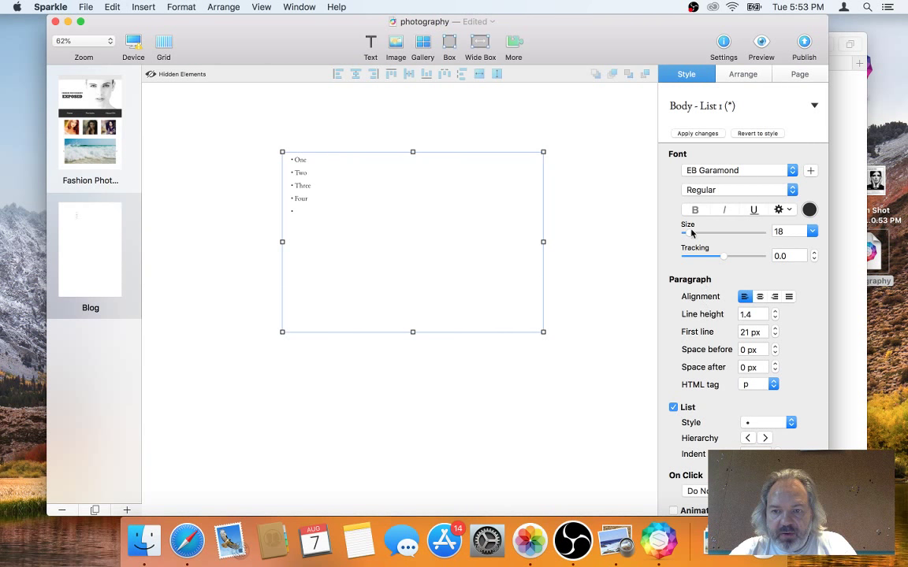
mouse_move(689, 234)
mouse_down()
mouse_move(741, 235)
mouse_move(693, 237)
mouse_up()
Nest Three and Four one level deeper under Two with an increased indent
click(789, 422)
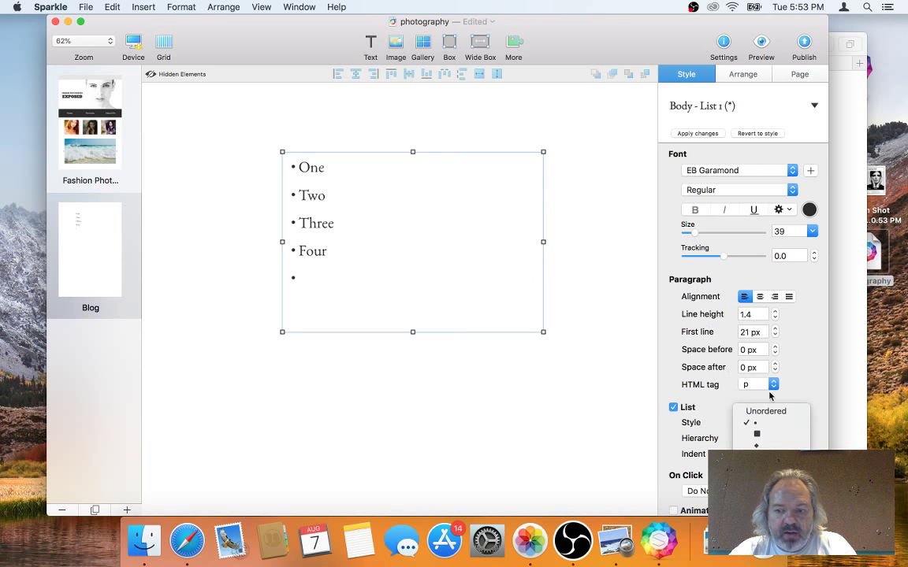
click(770, 385)
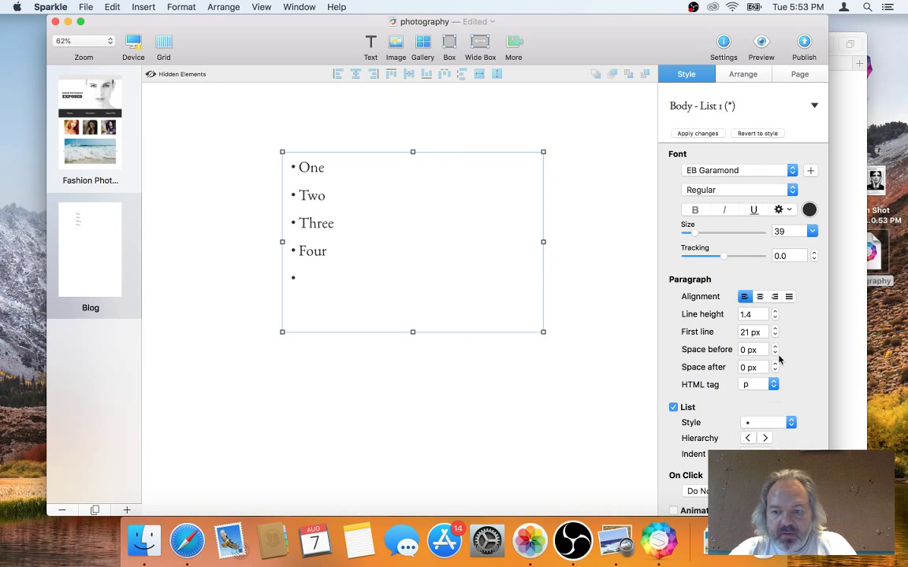
click(750, 439)
click(763, 439)
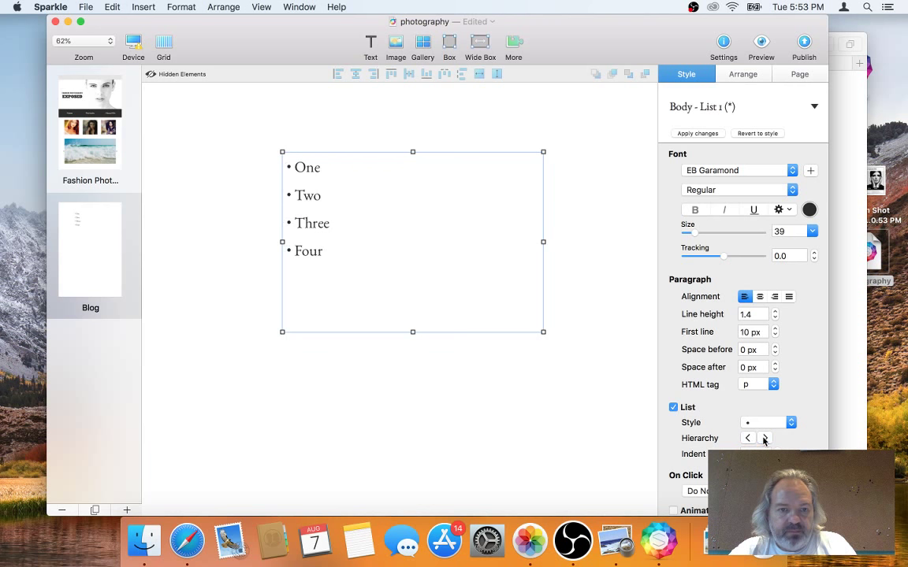
drag(289, 223, 341, 251)
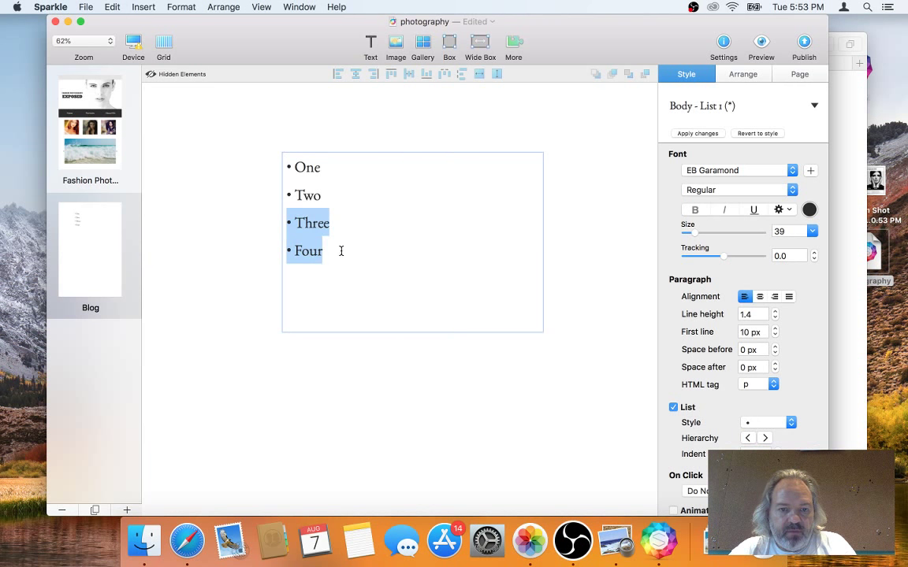
click(765, 438)
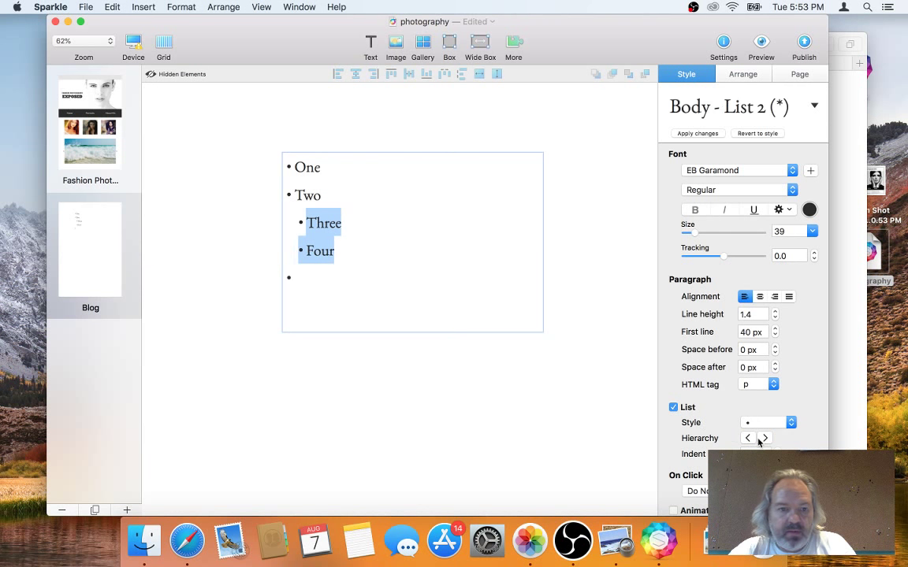
click(757, 453)
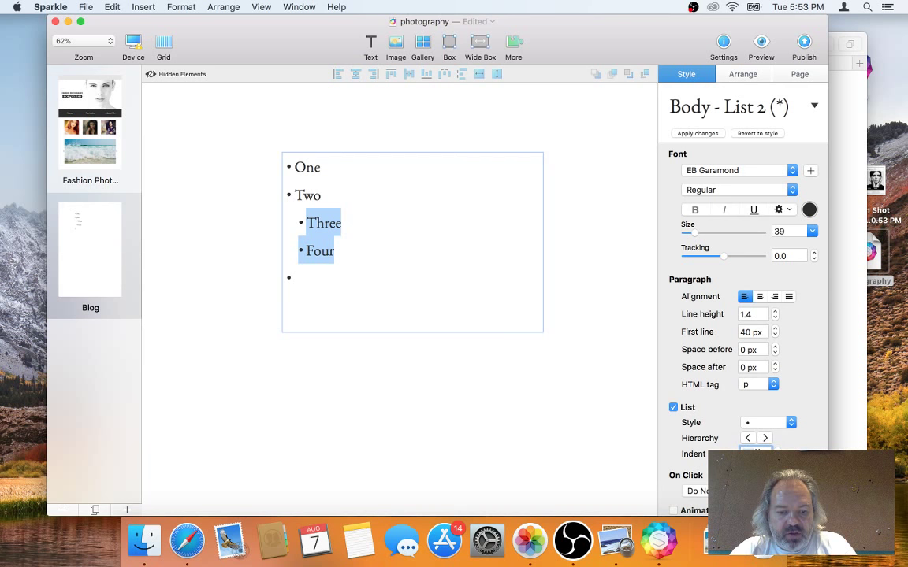
key(Return)
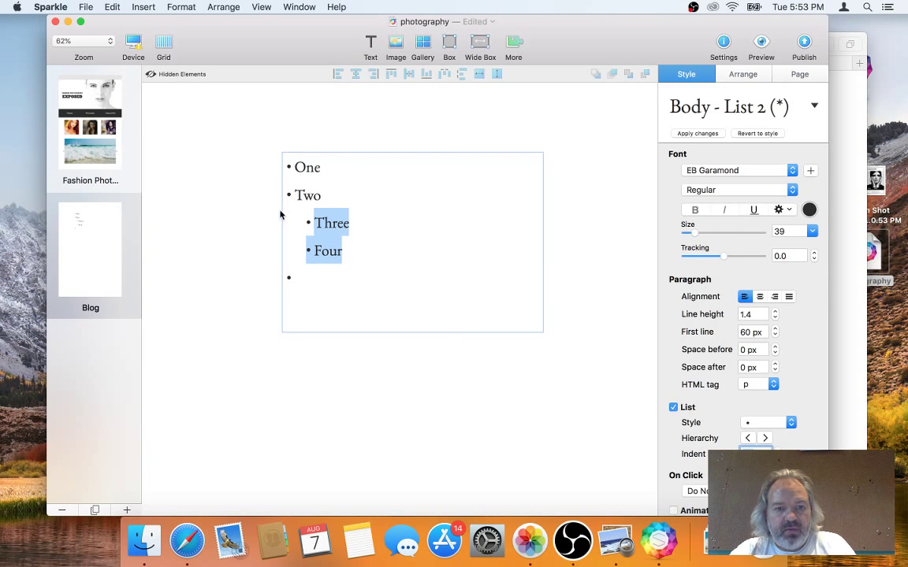
click(364, 357)
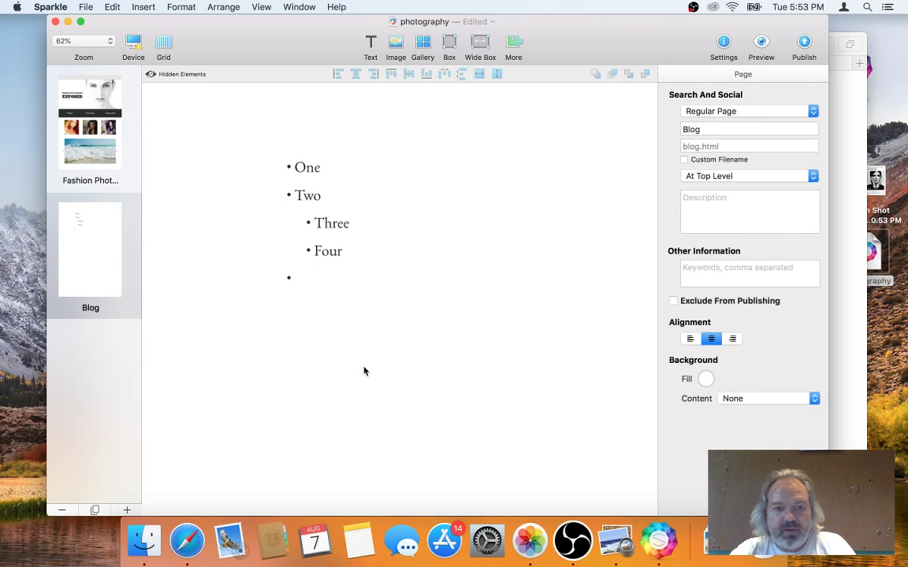
Leave the Blog list and switch to the Fashion Photography page in the pages sidebar
click(374, 237)
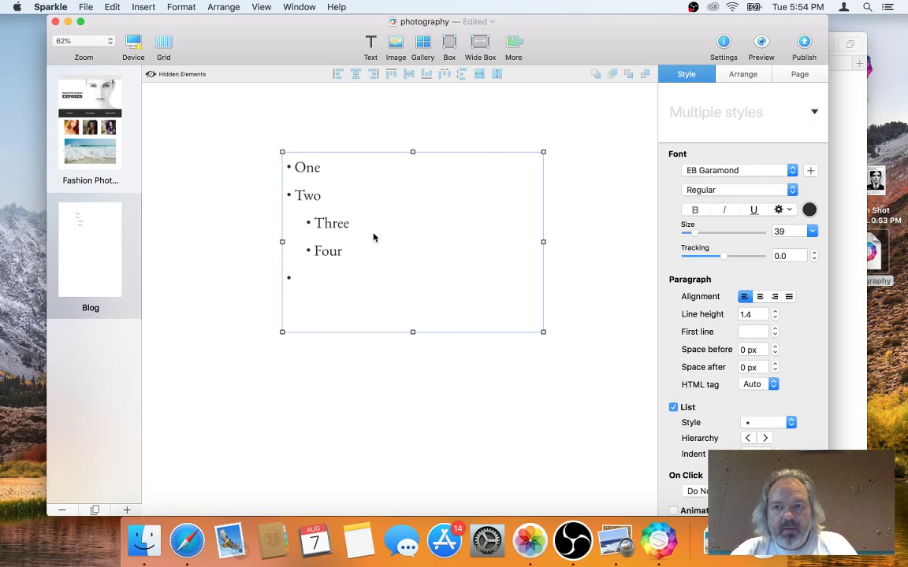
click(126, 143)
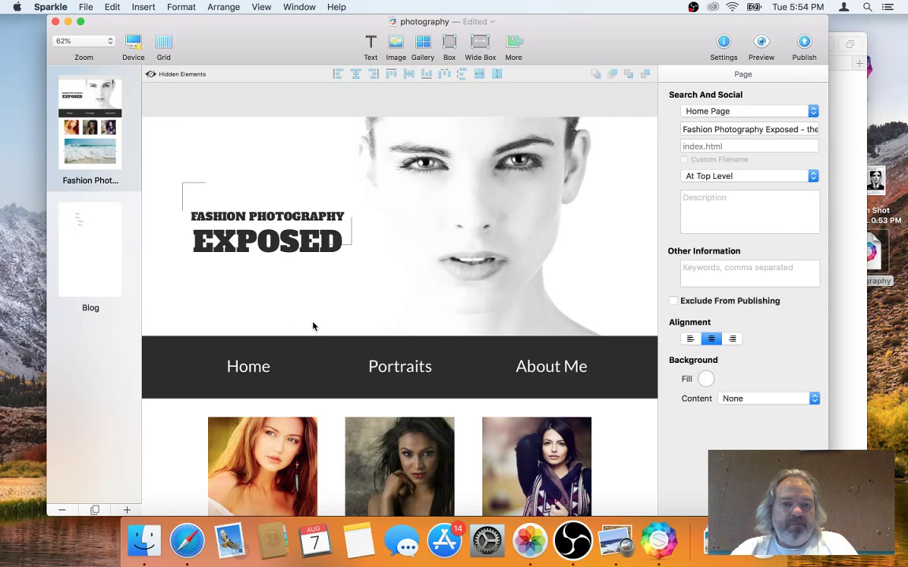